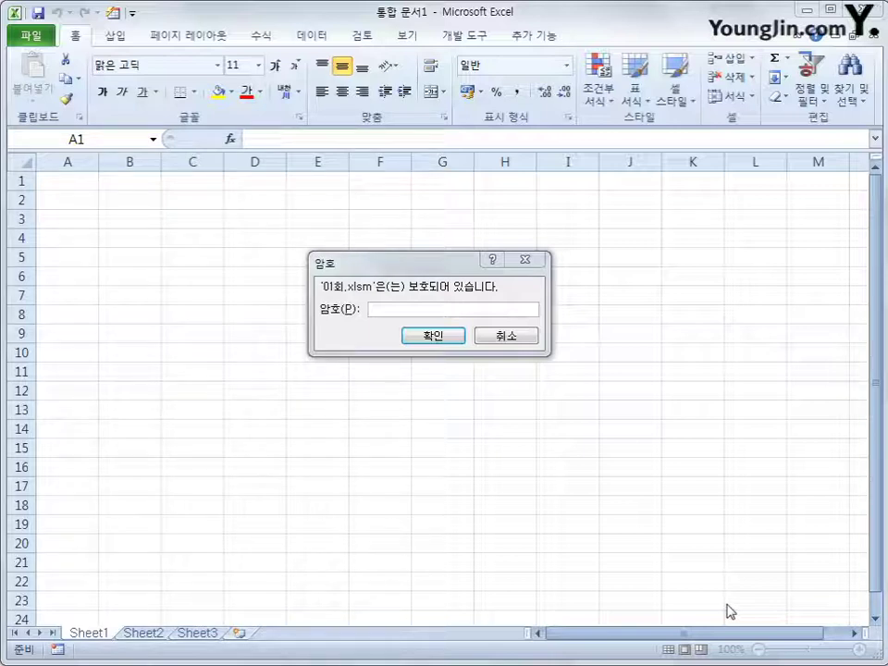
Unlock the protected workbook 01회.xlsm by entering its password, and enable its blocked data connection content.
{"action": "left_click", "coordinate": [438, 267]}
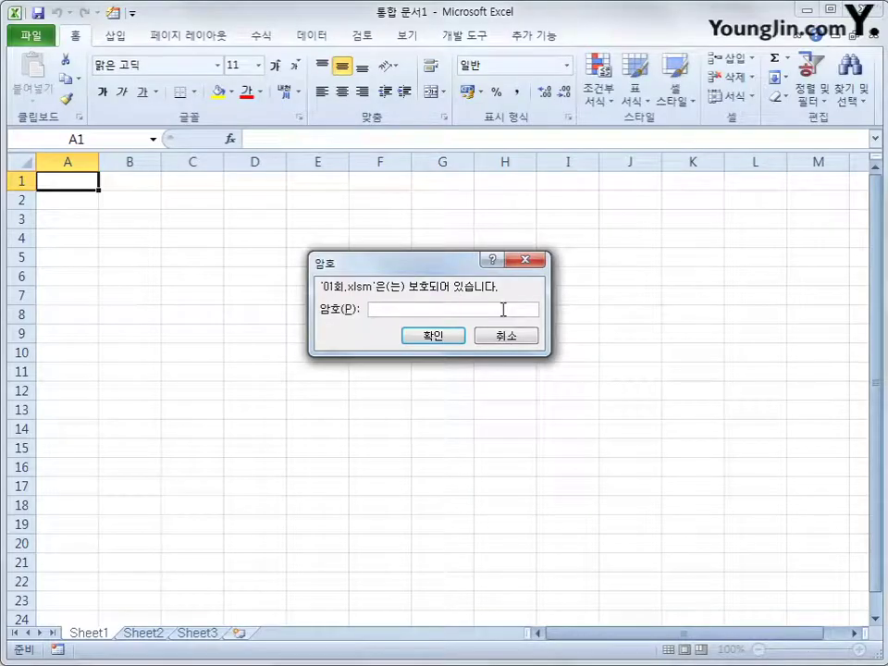
{"action": "type", "text": "55"}
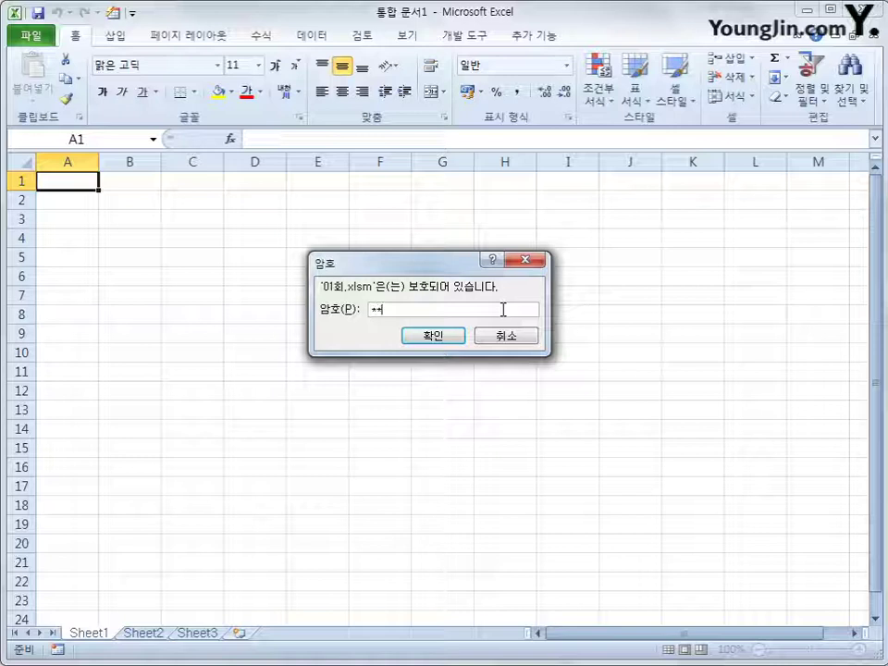
{"action": "type", "text": "55"}
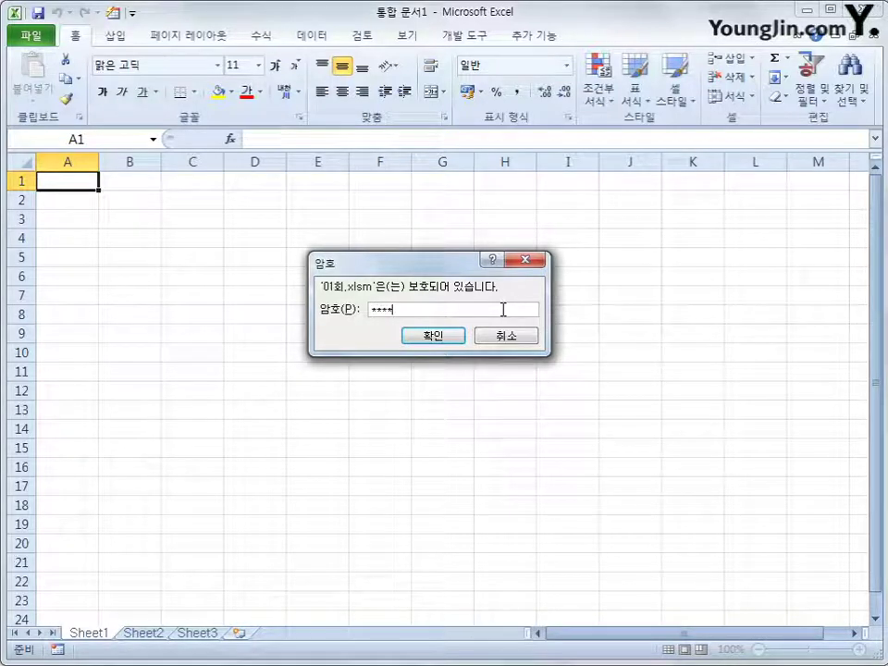
{"action": "type", "text": "5"}
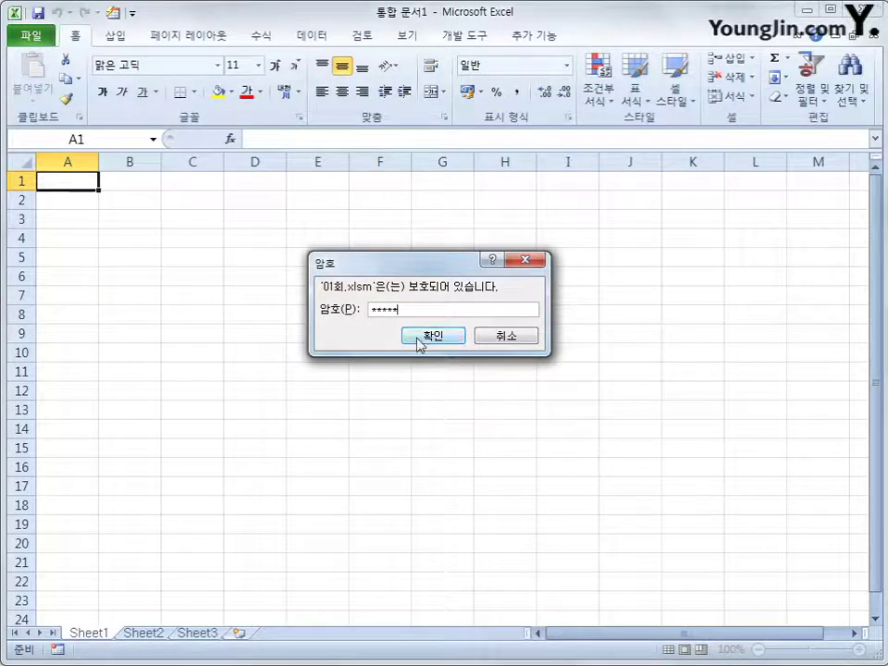
{"action": "left_click", "coordinate": [419, 337]}
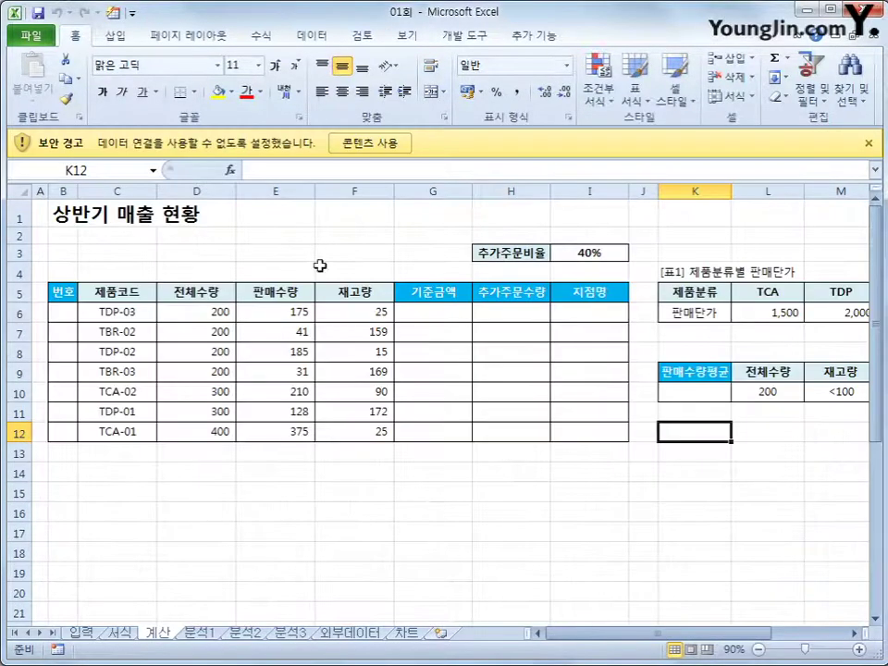
{"action": "left_click", "coordinate": [375, 146]}
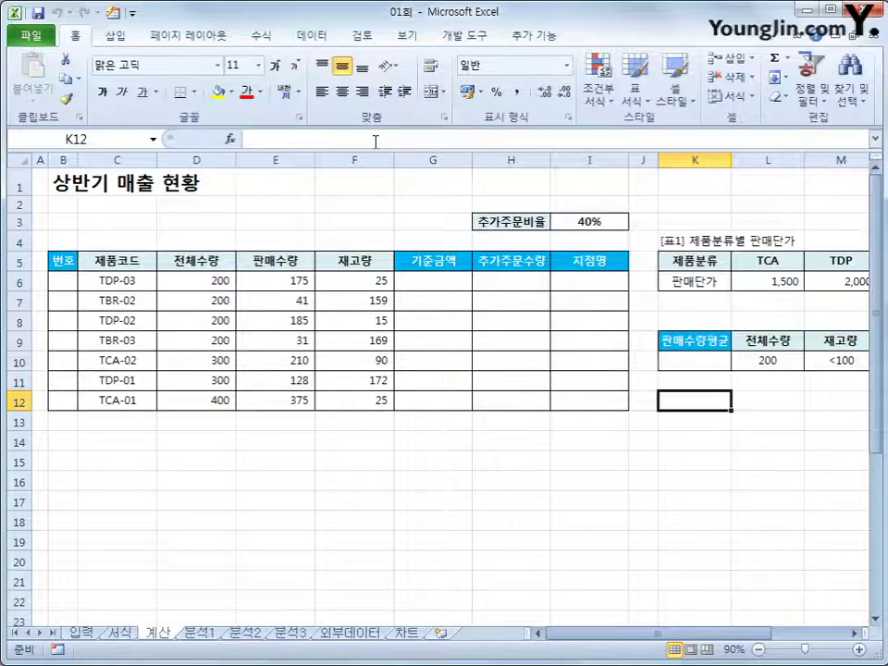
Go to the 입력 sheet and read the exam paper's answer rules and the 기본 작업 task list.
{"action": "left_click", "coordinate": [82, 633]}
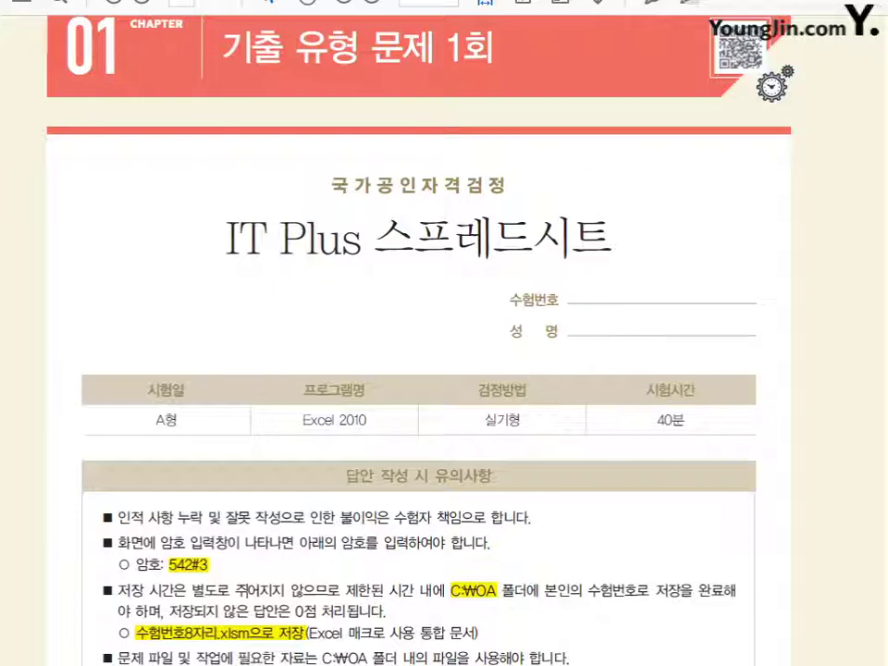
{"action": "scroll", "coordinate": [843, 413], "scroll_direction": "down", "scroll_amount": 10}
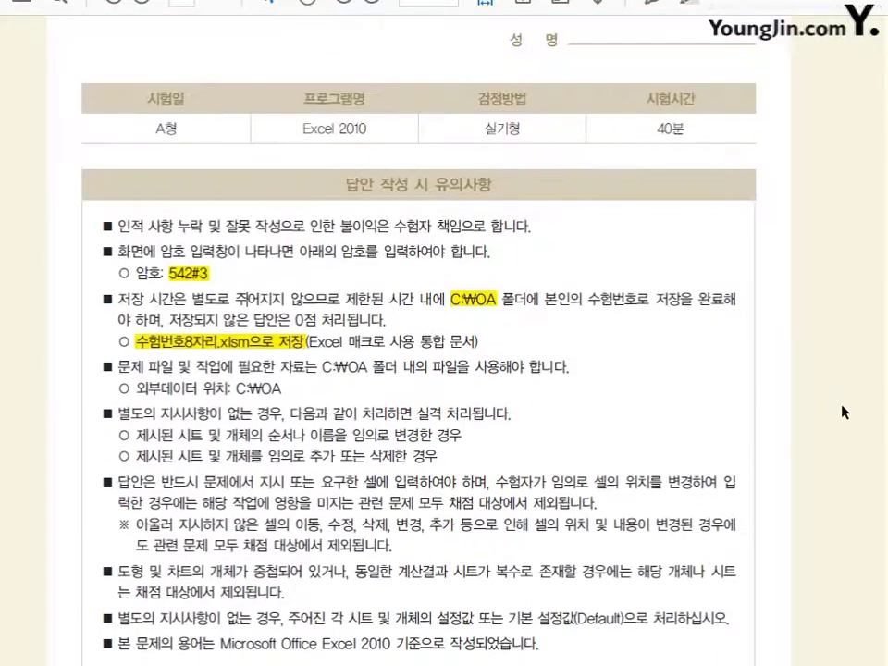
{"action": "scroll", "coordinate": [835, 419], "scroll_direction": "down", "scroll_amount": 6}
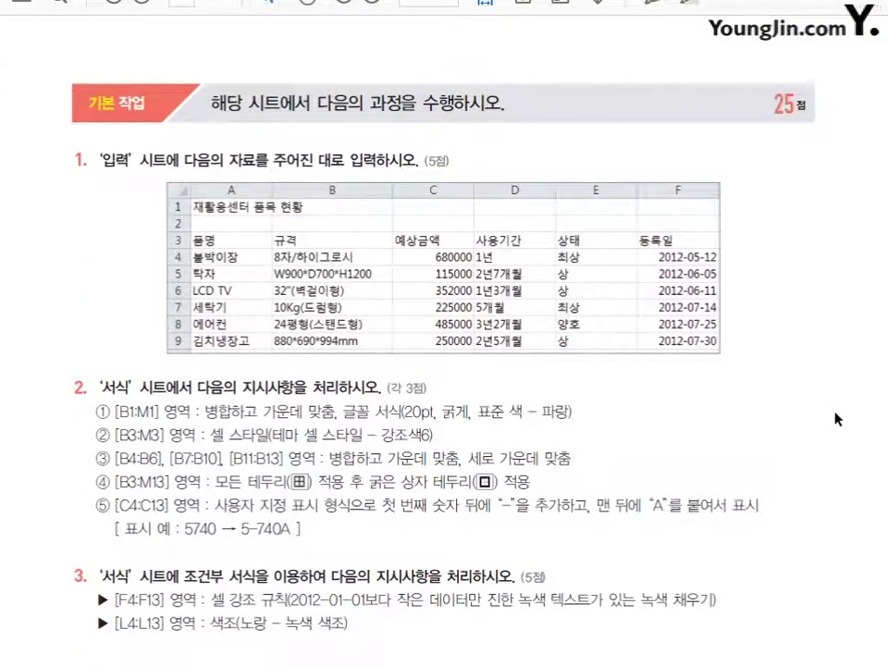
{"action": "scroll", "coordinate": [836, 419], "scroll_direction": "down", "scroll_amount": 1}
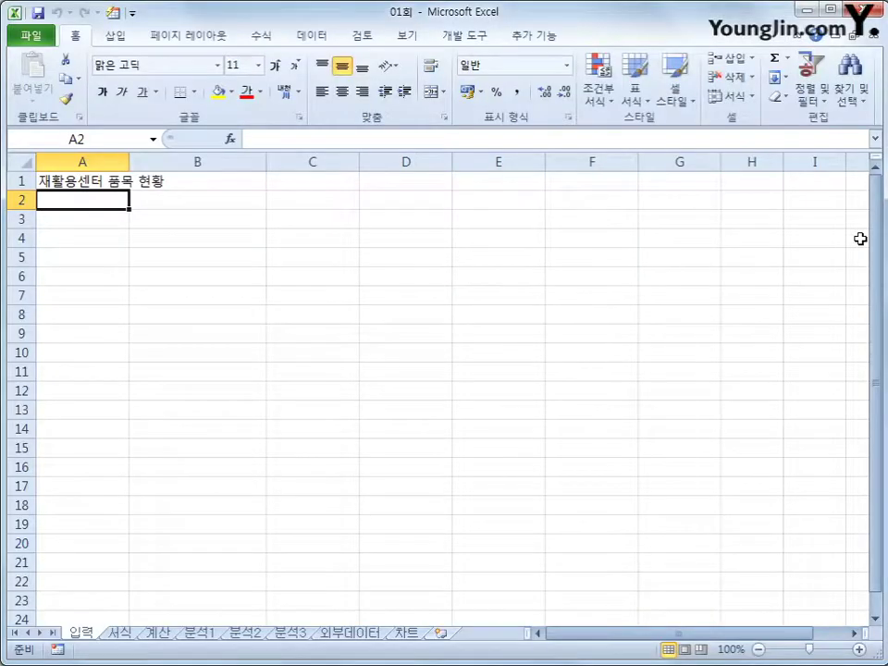
On the 서식 sheet, merge and center the title across B1:M1.
{"action": "left_click", "coordinate": [124, 634]}
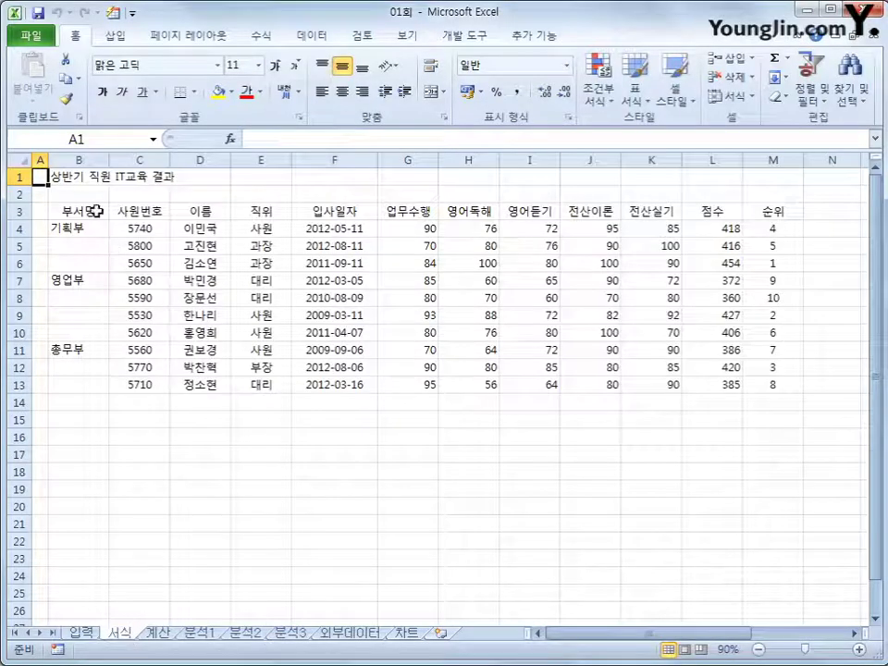
{"action": "scroll", "coordinate": [648, 487], "scroll_direction": "up", "scroll_amount": 1}
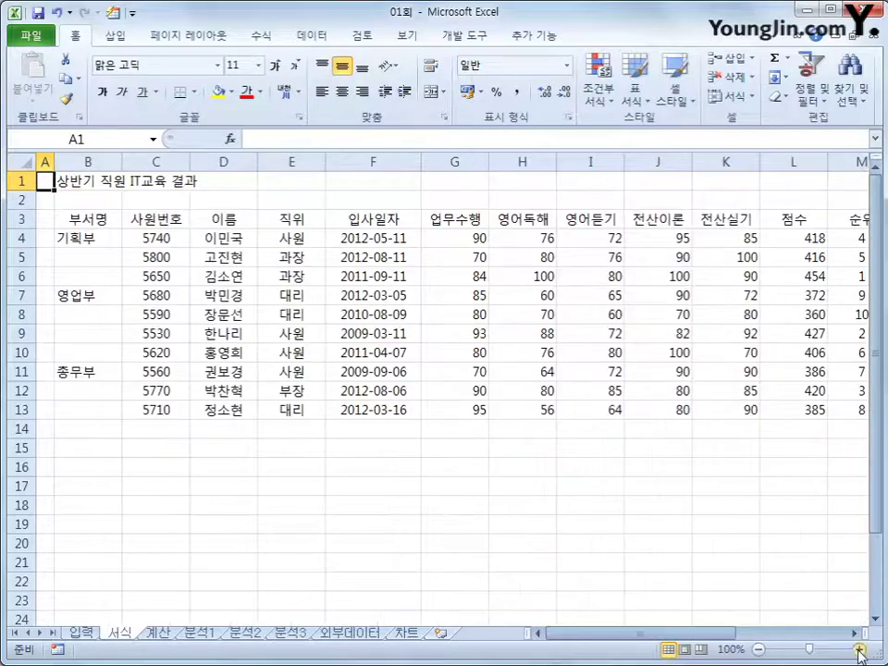
{"action": "left_click", "coordinate": [87, 181]}
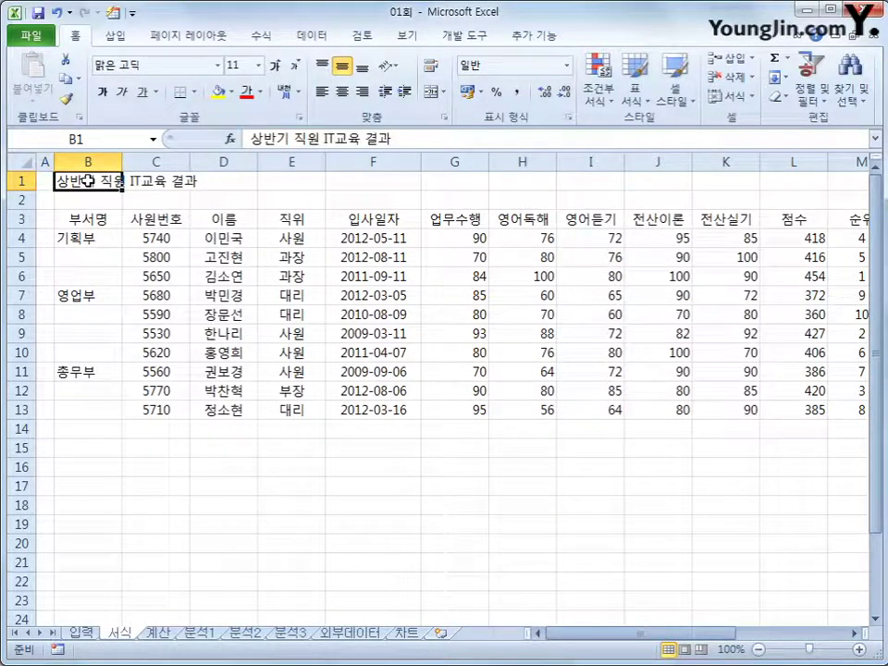
{"action": "left_click_drag", "start_coordinate": [87, 181], "coordinate": [857, 184]}
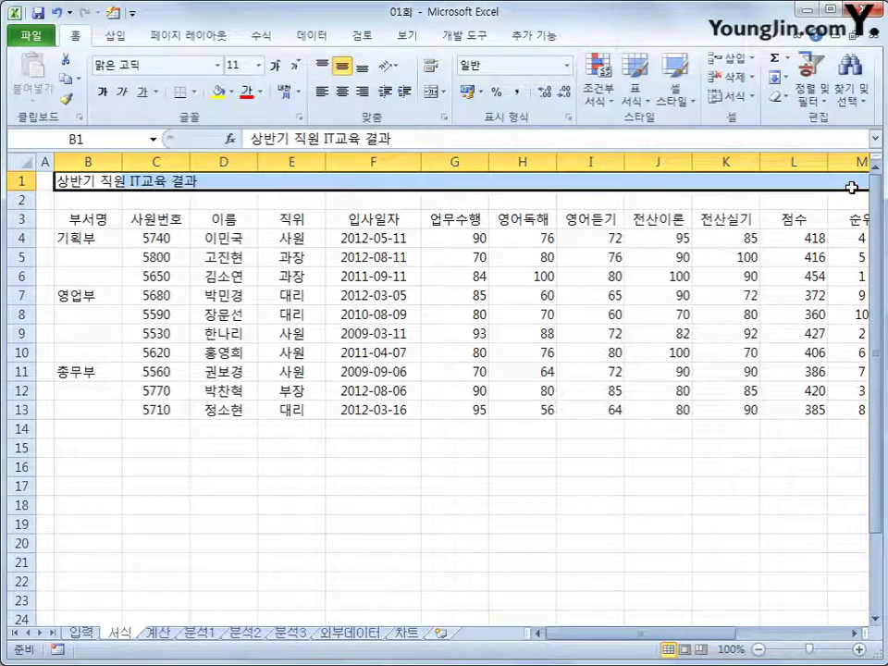
{"action": "left_click", "coordinate": [432, 93]}
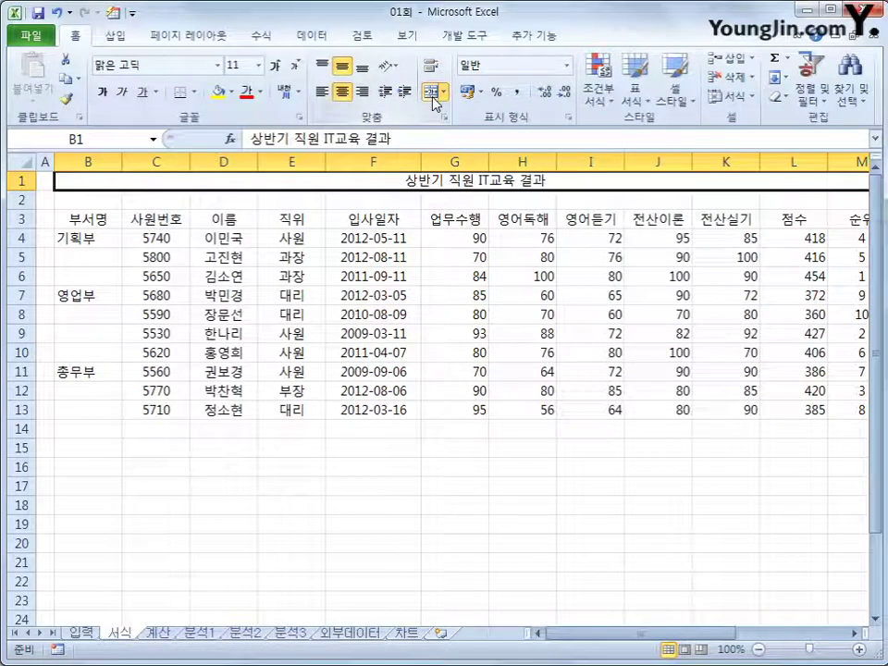
Format the title in B1:M1 as 20 pt, bold, with the standard color blue (파랑).
{"action": "left_click", "coordinate": [258, 66]}
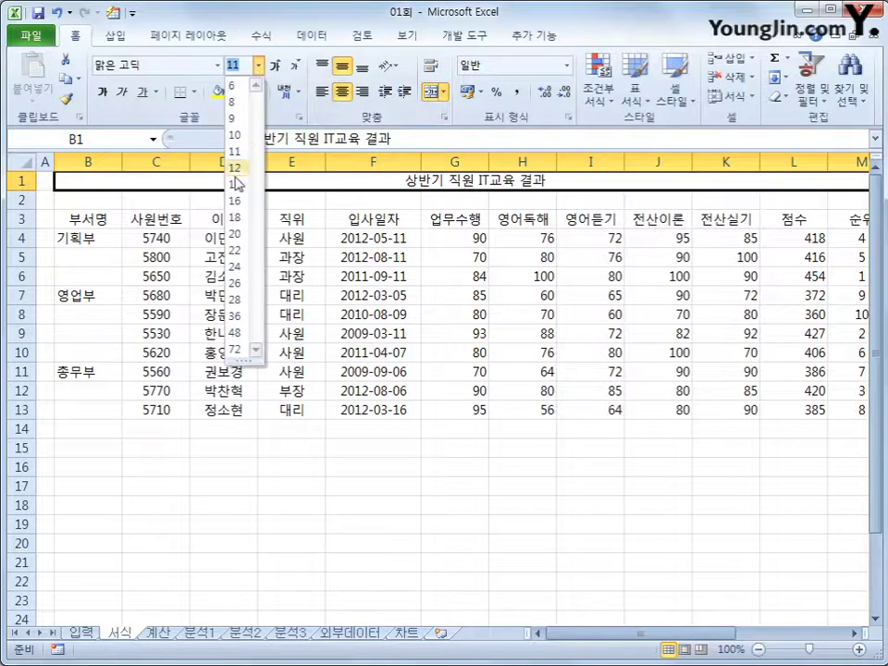
{"action": "left_click", "coordinate": [237, 233]}
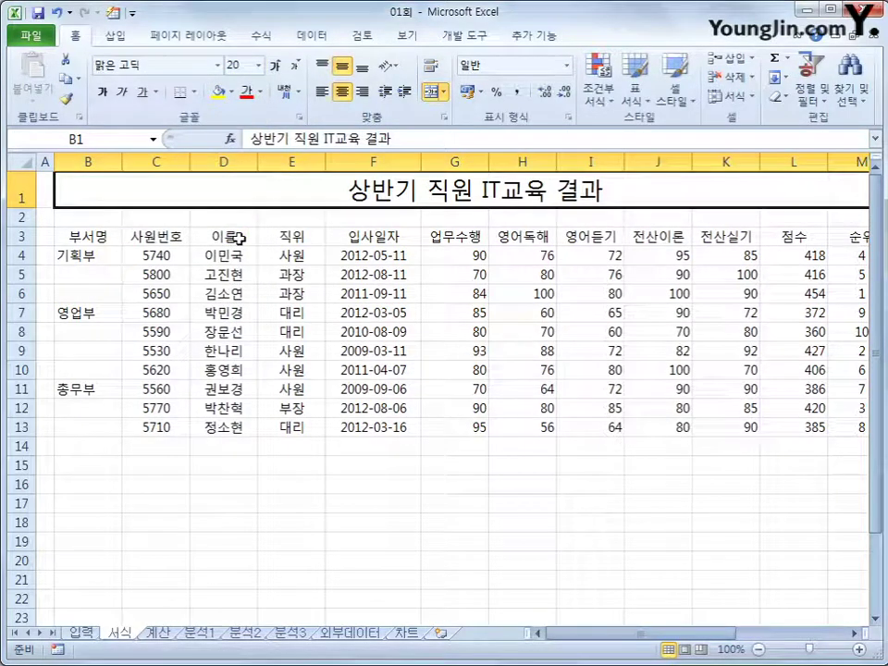
{"action": "left_click", "coordinate": [108, 92]}
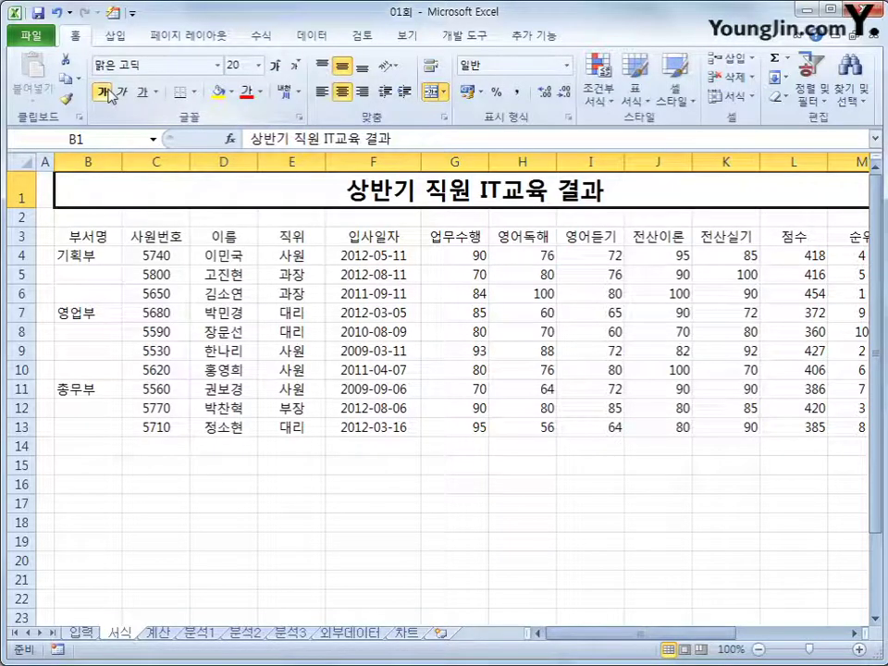
{"action": "left_click", "coordinate": [263, 92]}
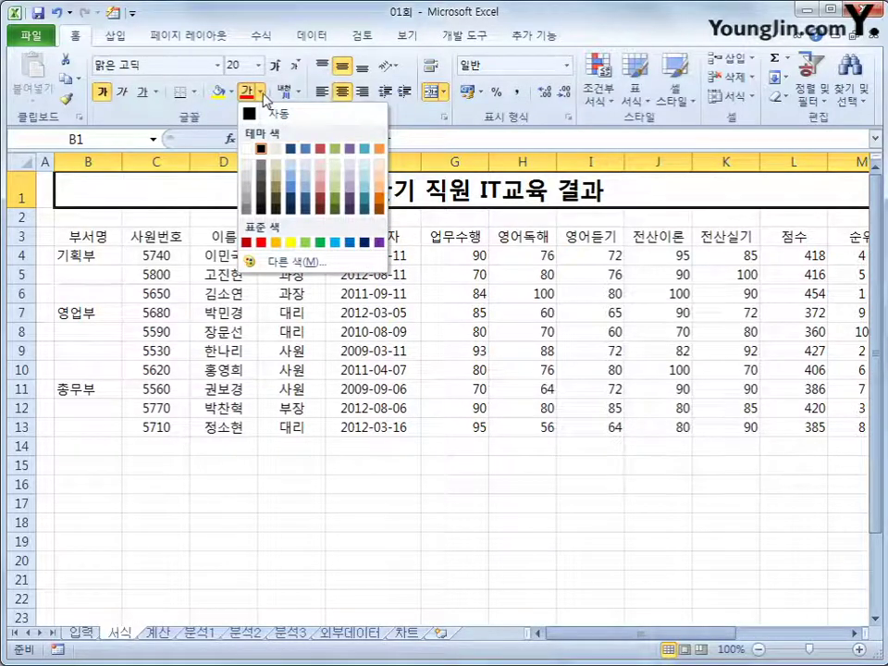
{"action": "left_click", "coordinate": [351, 244]}
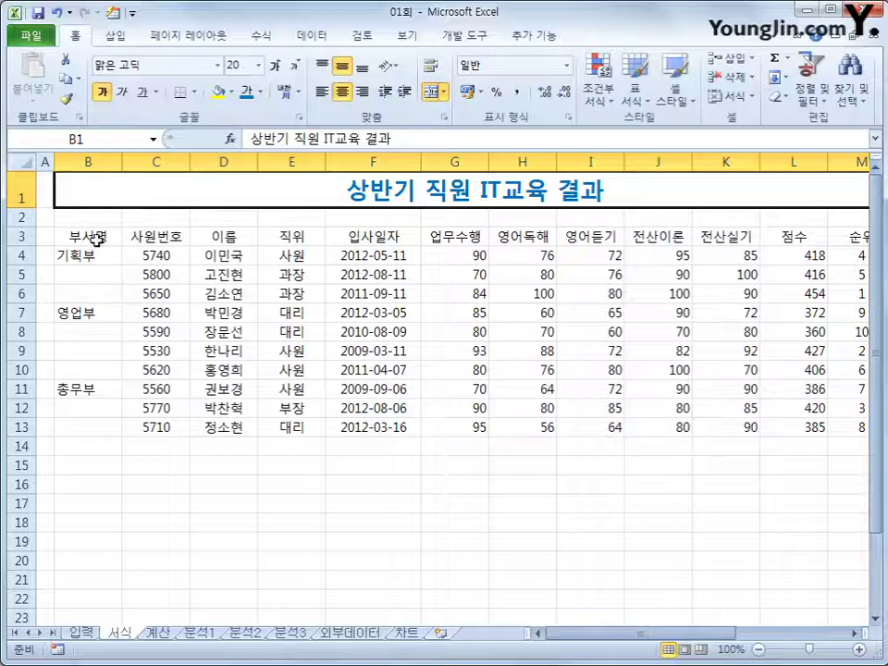
Apply the theme cell style 강조색6 to the header row B3:M3.
{"action": "left_click_drag", "start_coordinate": [96, 240], "coordinate": [839, 238]}
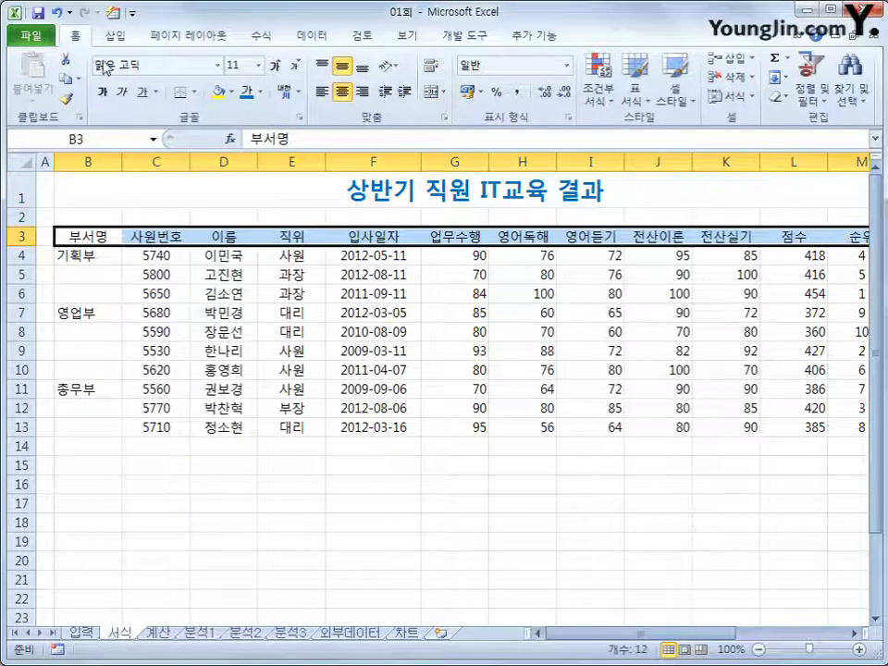
{"action": "left_click", "coordinate": [677, 107]}
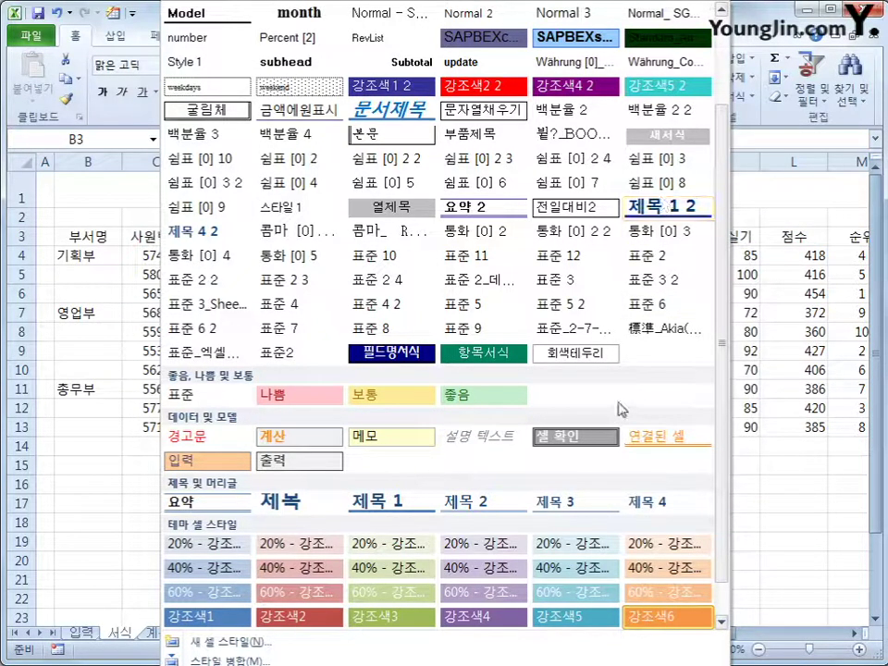
{"action": "scroll", "coordinate": [620, 410], "scroll_direction": "down", "scroll_amount": 1}
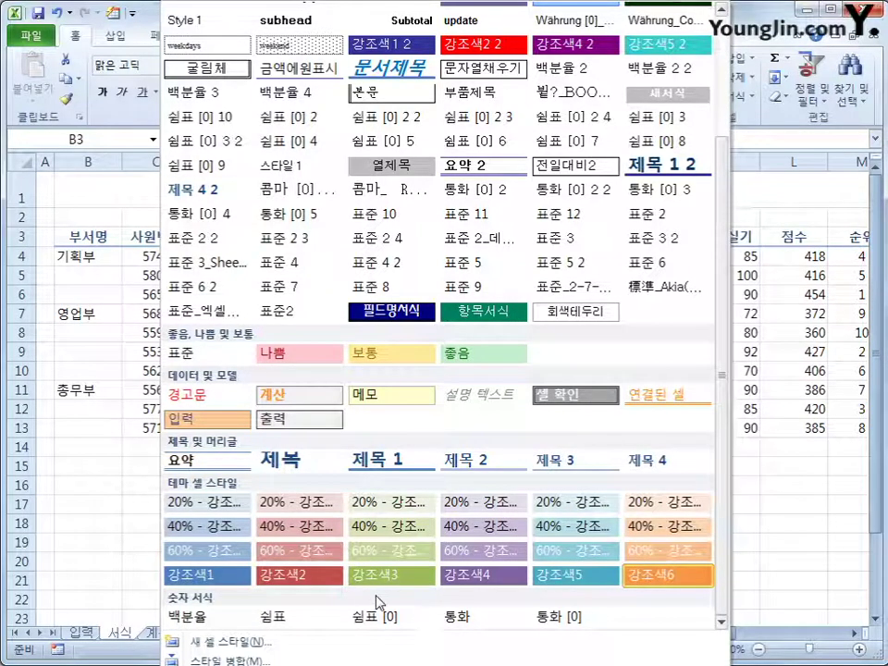
{"action": "left_click", "coordinate": [654, 577]}
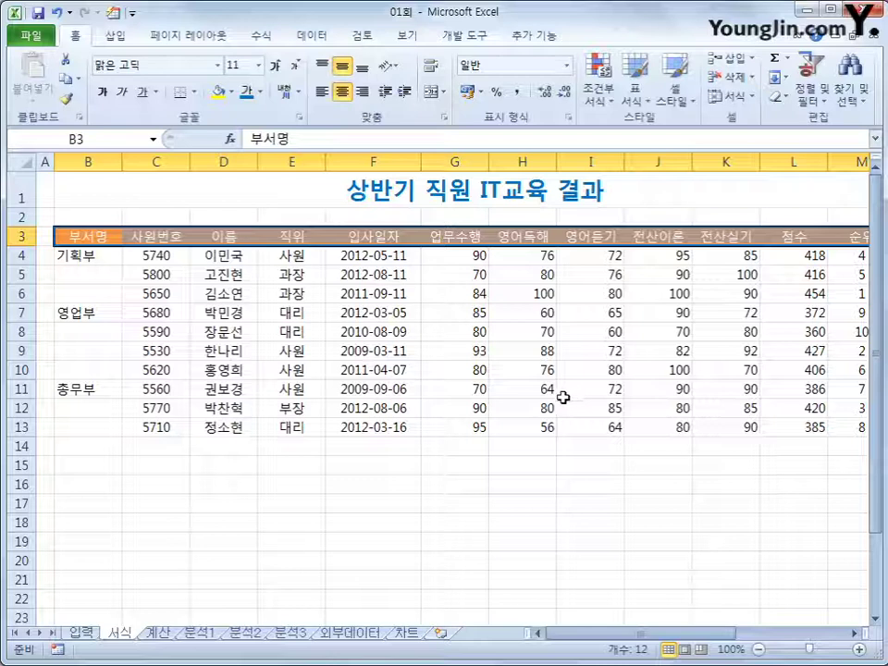
Merge and center the department ranges B4:B6, B7:B10 and B11:B13, and align them vertically to the middle.
{"action": "left_click_drag", "start_coordinate": [81, 262], "coordinate": [87, 294]}
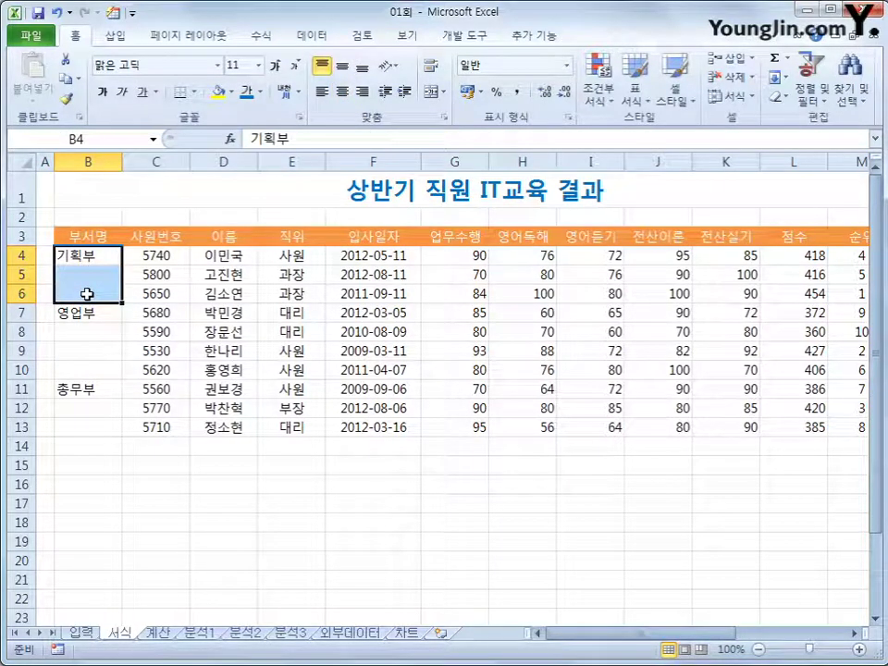
{"action": "left_click_drag", "start_coordinate": [96, 317], "coordinate": [97, 421]}
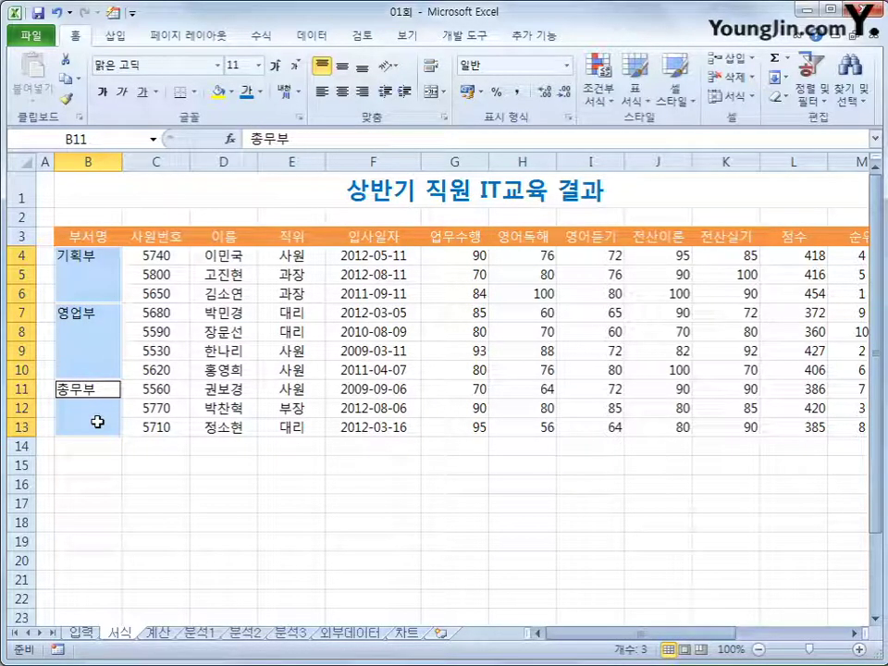
{"action": "left_click", "coordinate": [431, 92]}
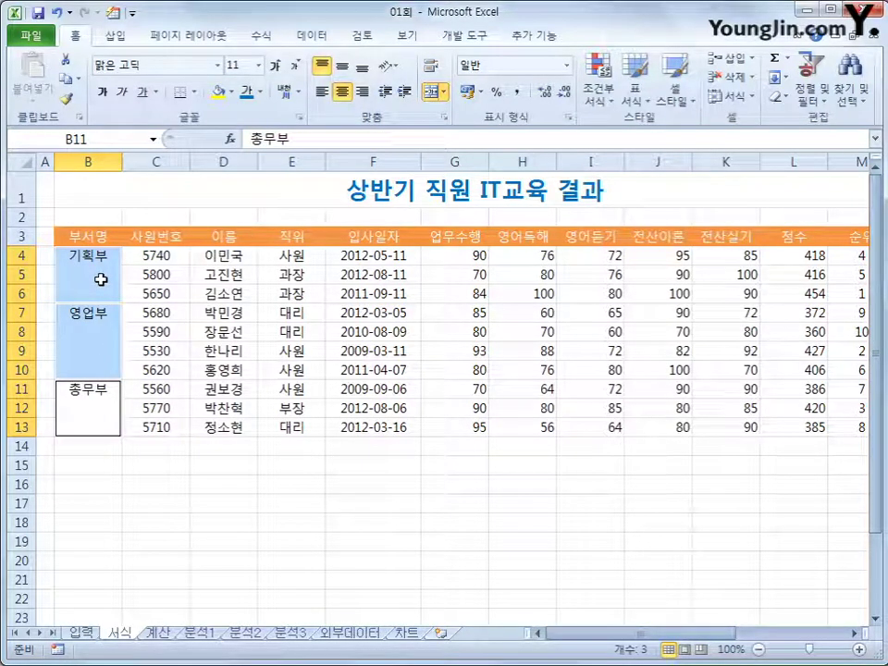
{"action": "left_click", "coordinate": [342, 73]}
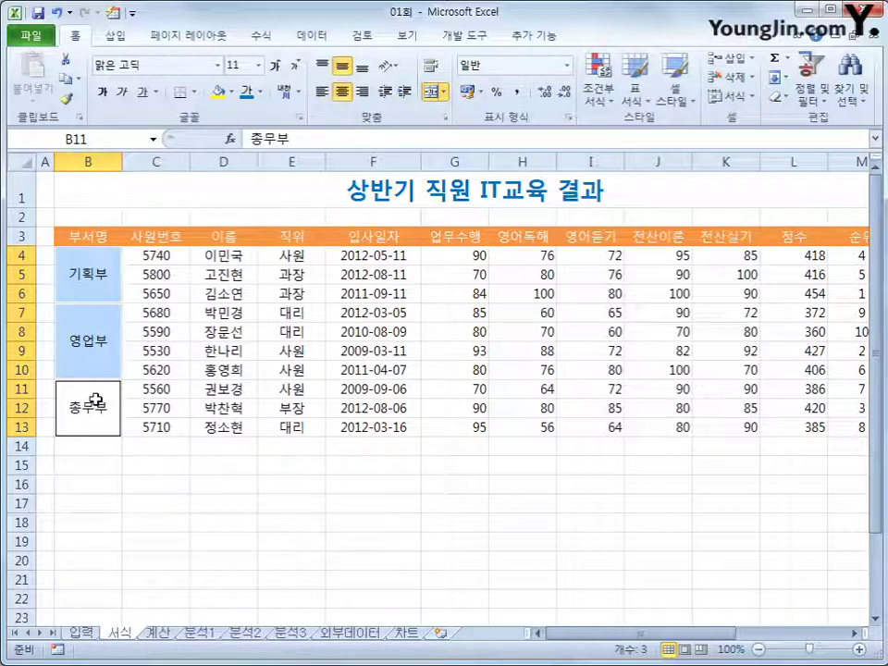
Apply all borders (모든 테두리) to B3:M13 and add a thick box border (굵은 상자 테두리) around it.
{"action": "left_click_drag", "start_coordinate": [80, 236], "coordinate": [841, 420]}
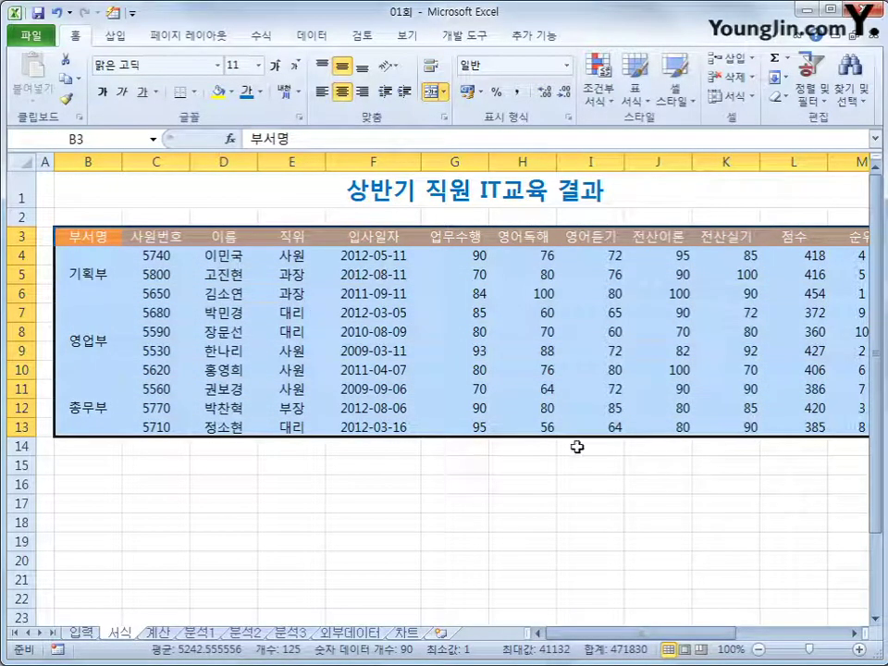
{"action": "left_click", "coordinate": [196, 94]}
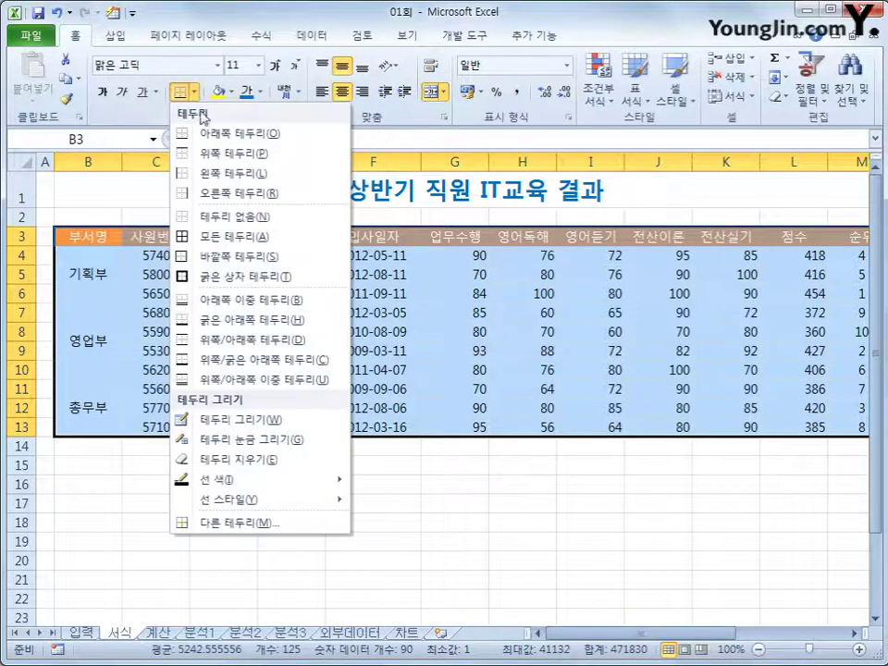
{"action": "left_click", "coordinate": [207, 240]}
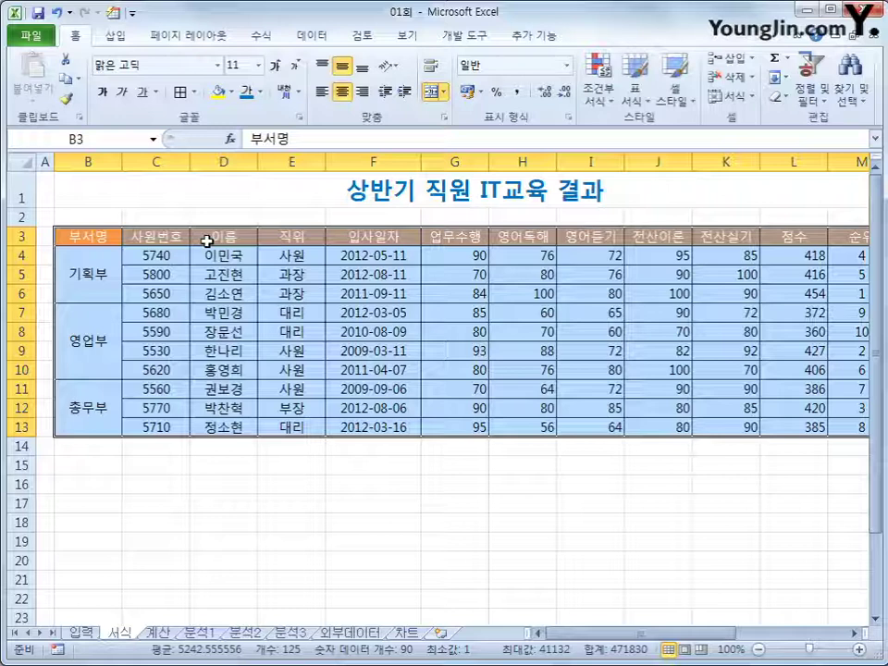
{"action": "left_click", "coordinate": [196, 94]}
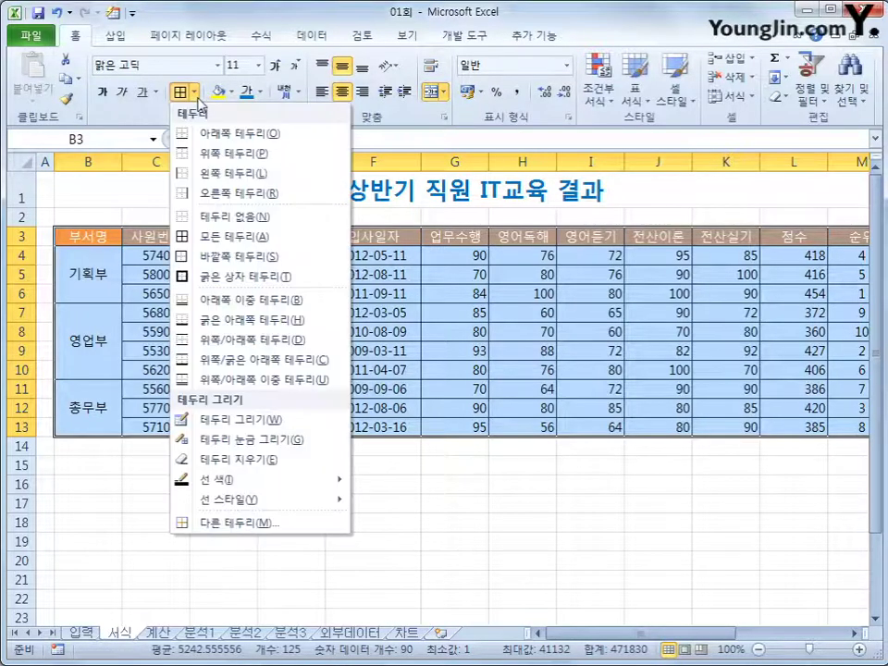
{"action": "left_click", "coordinate": [298, 277]}
{"action": "left_click", "coordinate": [353, 494]}
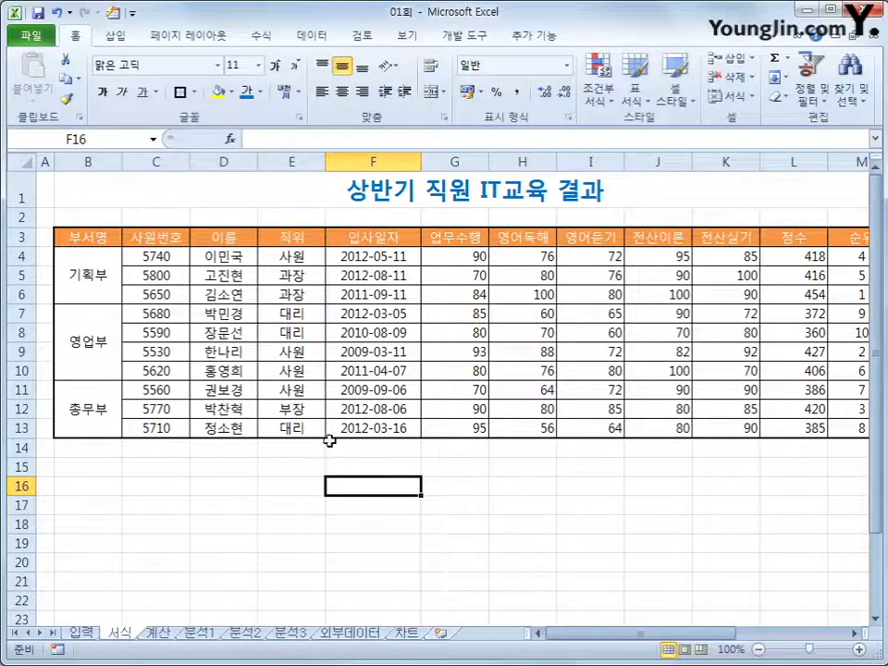
Apply the custom number format 0-000"A" to the employee numbers in C4:C13.
{"action": "left_click_drag", "start_coordinate": [170, 256], "coordinate": [155, 421]}
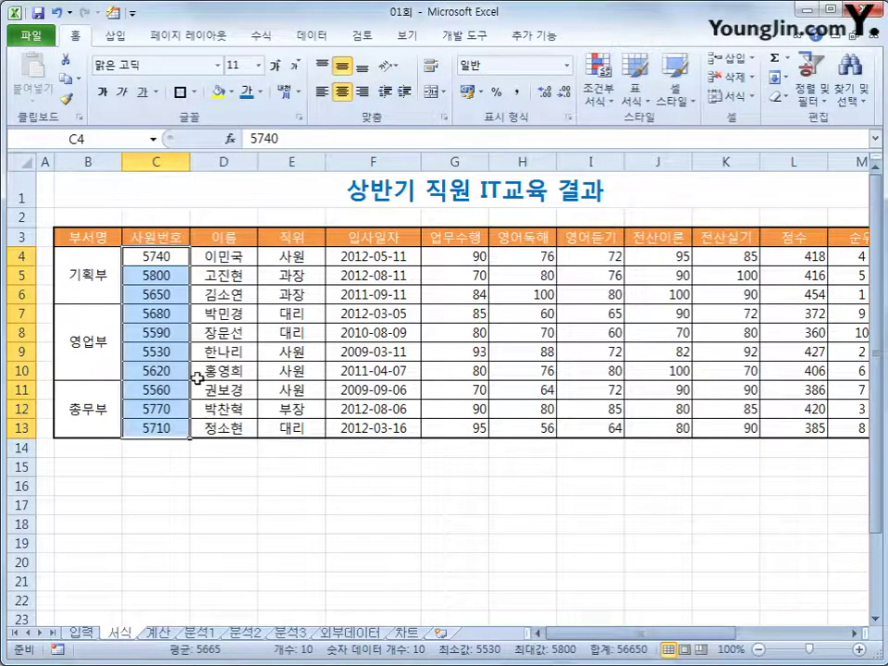
{"action": "right_click", "coordinate": [167, 259]}
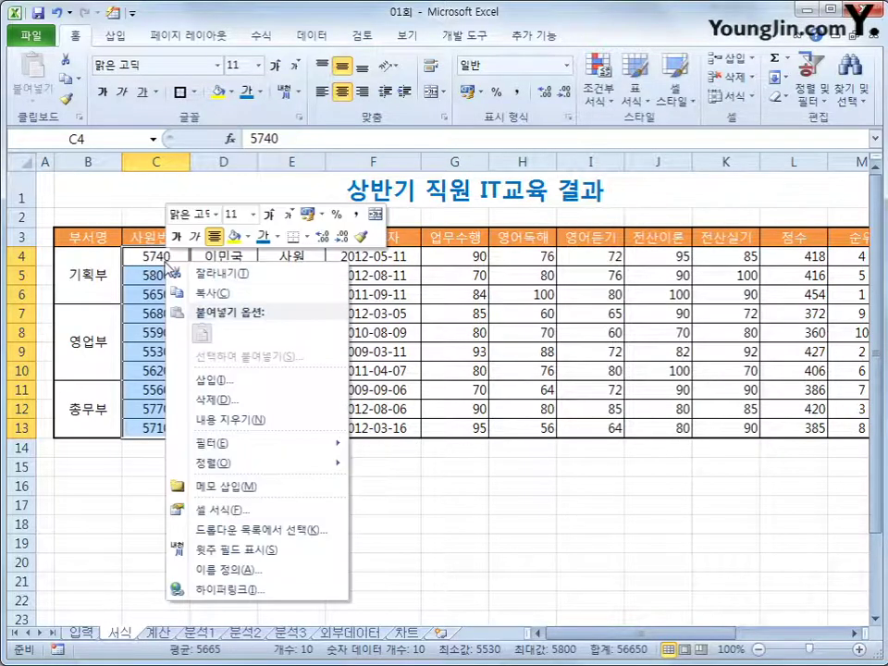
{"action": "left_click", "coordinate": [262, 510]}
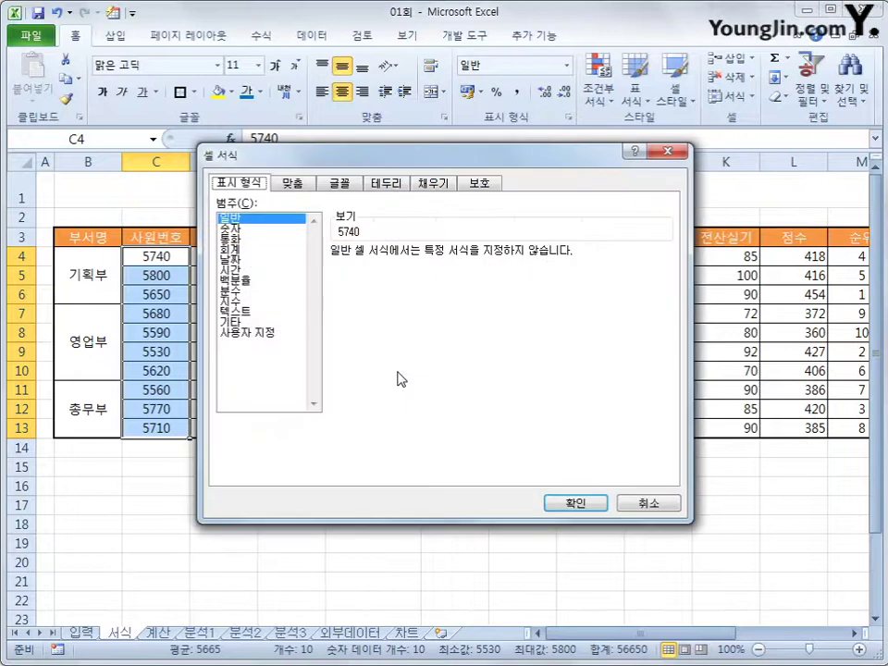
{"action": "left_click_drag", "start_coordinate": [456, 159], "coordinate": [518, 164]}
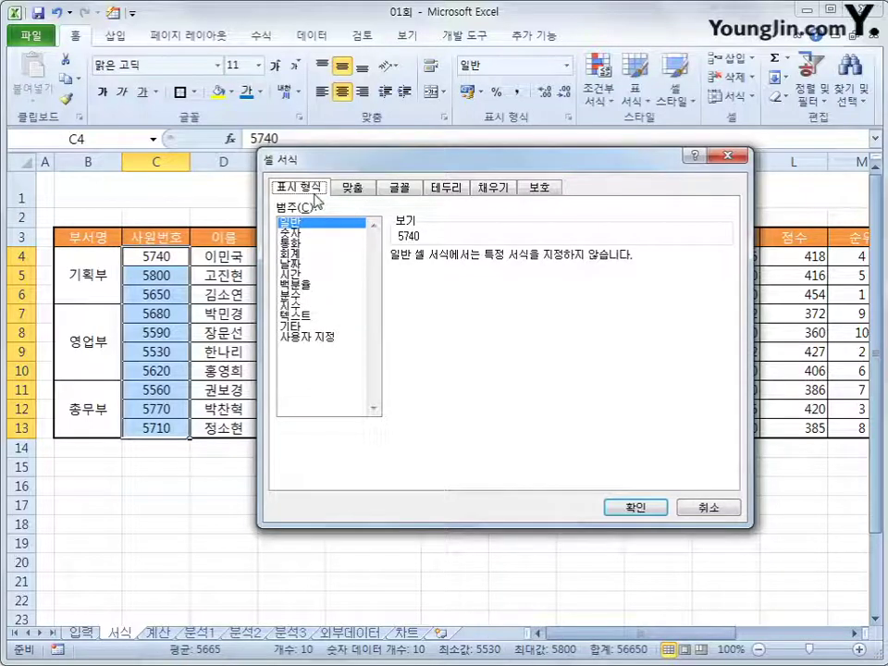
{"action": "left_click", "coordinate": [311, 339]}
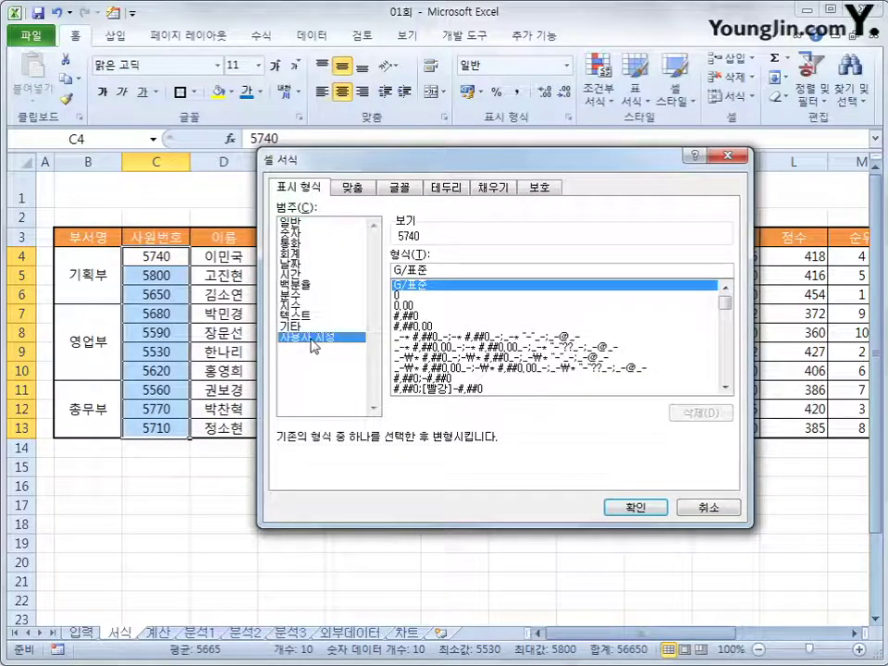
{"action": "left_click_drag", "start_coordinate": [431, 269], "coordinate": [392, 270]}
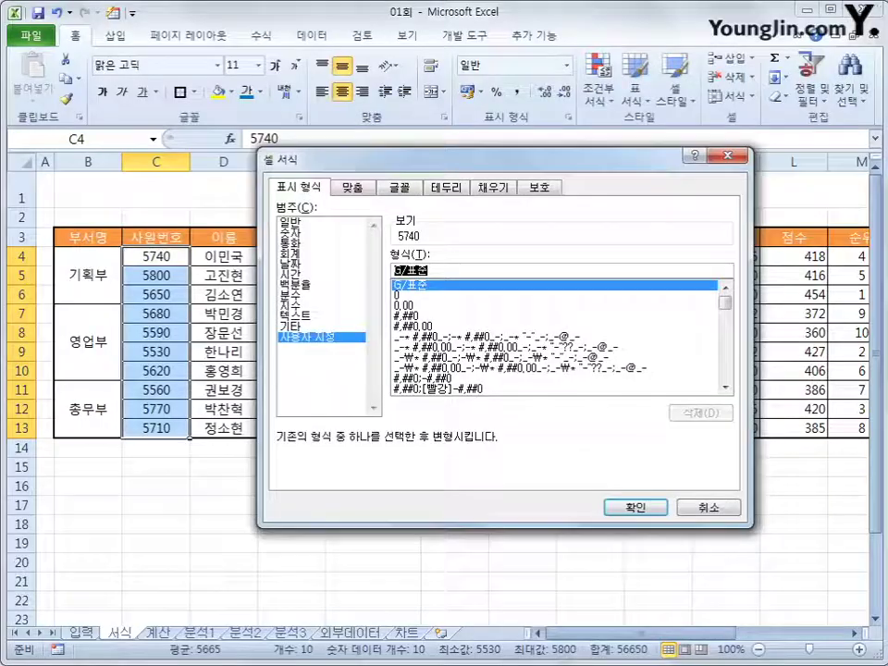
{"action": "type", "text": "0"}
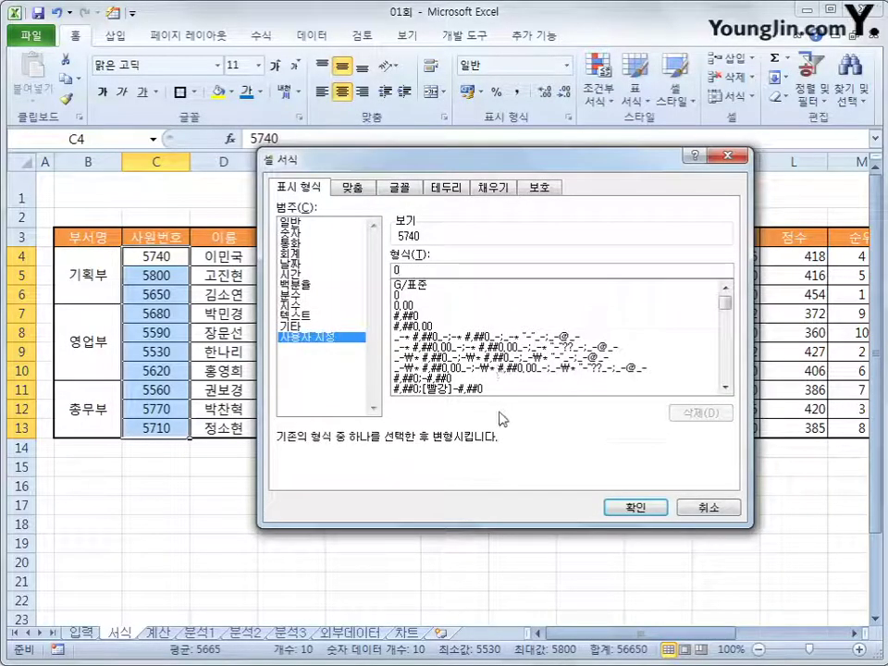
{"action": "type", "text": "-"}
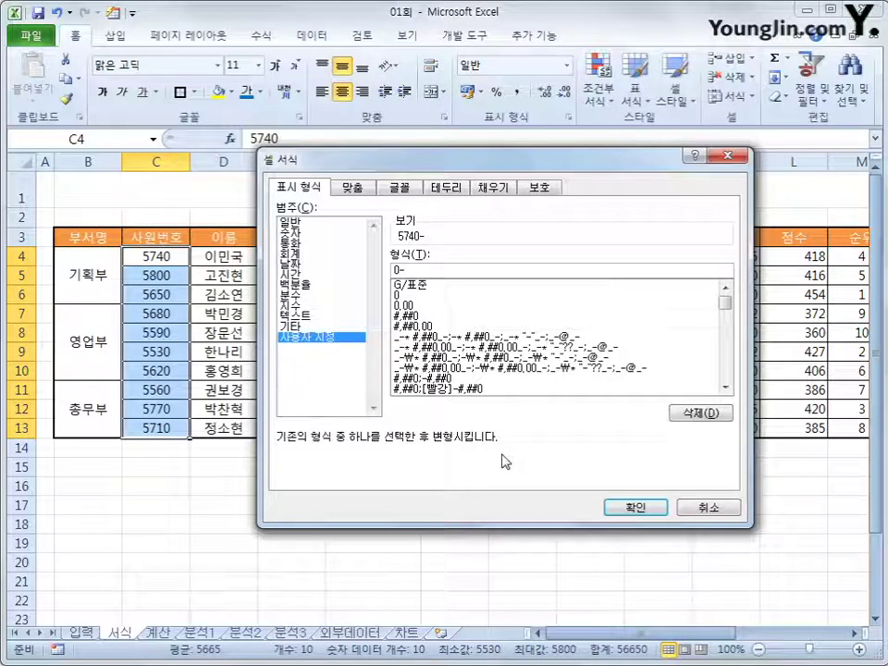
{"action": "type", "text": "000\"사"}
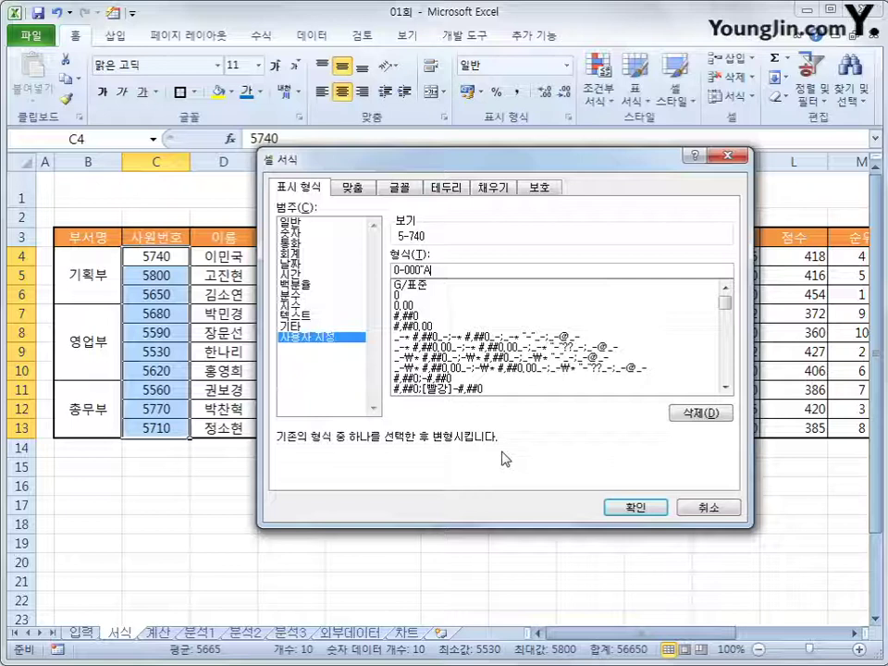
{"action": "type", "text": "\""}
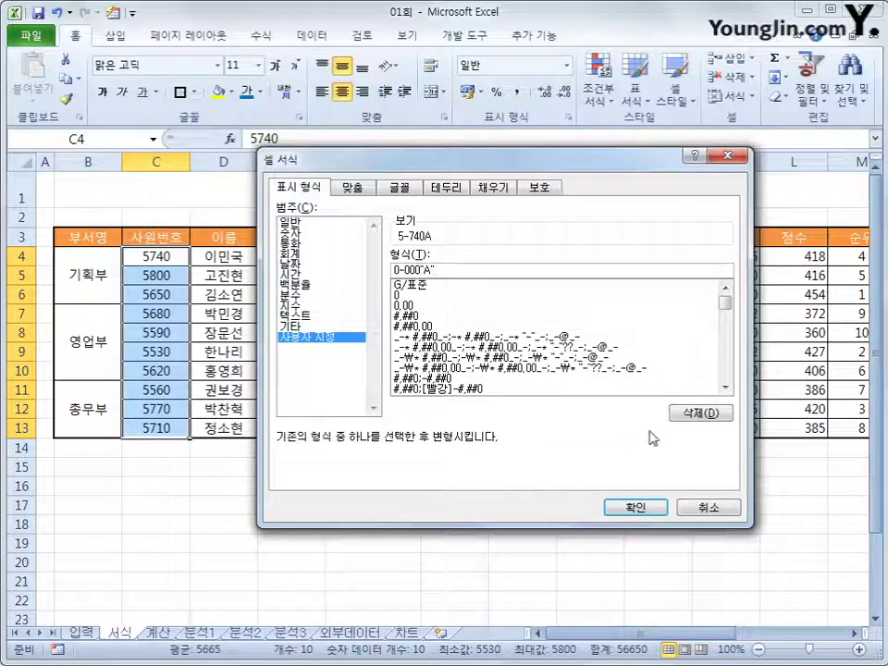
{"action": "left_click", "coordinate": [652, 508]}
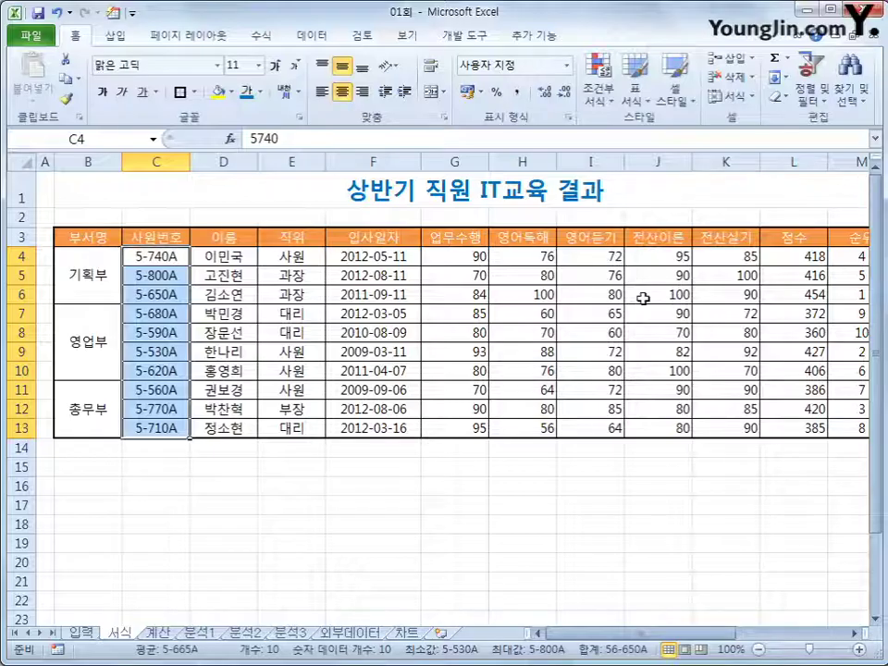
Add a less-than (보다 작음) highlight rule to F4:F13 for dates before 2012-01-01, using green fill with dark green text.
{"action": "left_click_drag", "start_coordinate": [373, 257], "coordinate": [385, 426]}
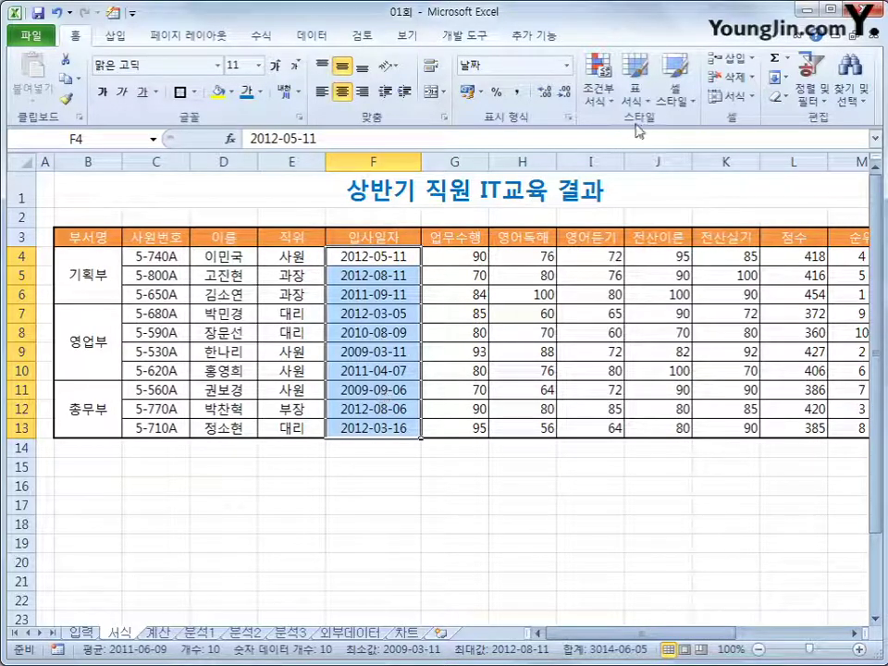
{"action": "left_click", "coordinate": [607, 105]}
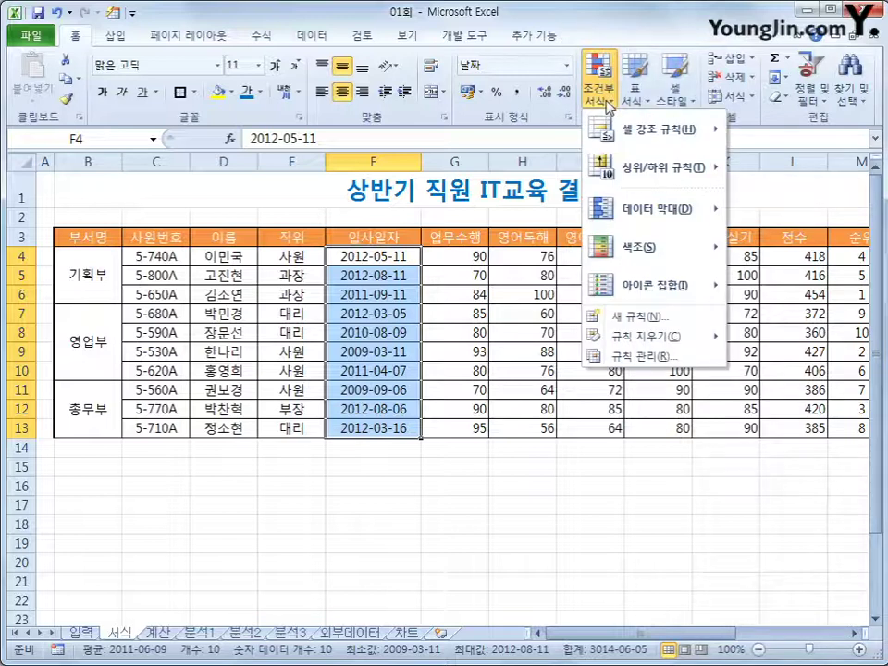
{"action": "mouse_move", "coordinate": [650, 148]}
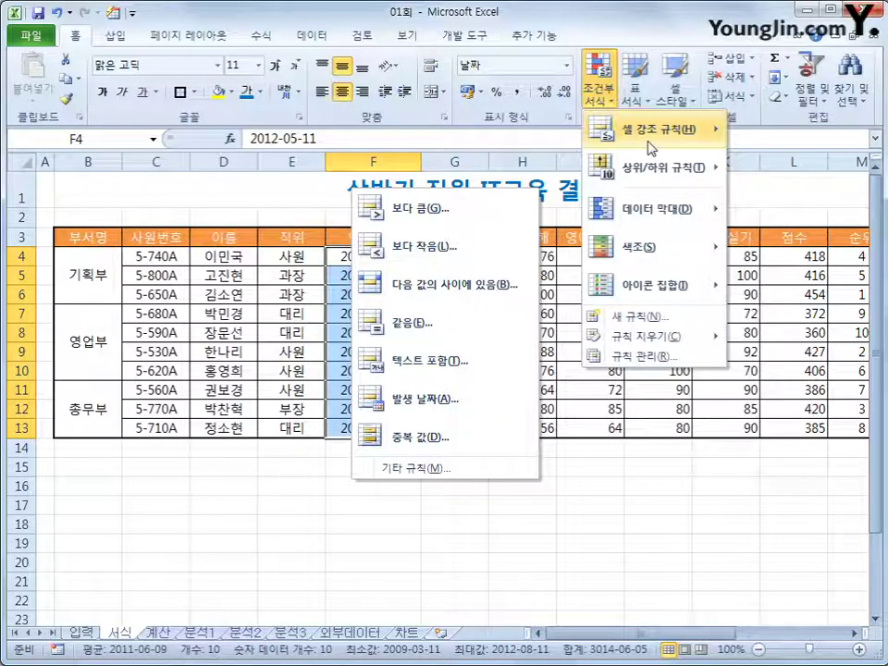
{"action": "left_click", "coordinate": [488, 252]}
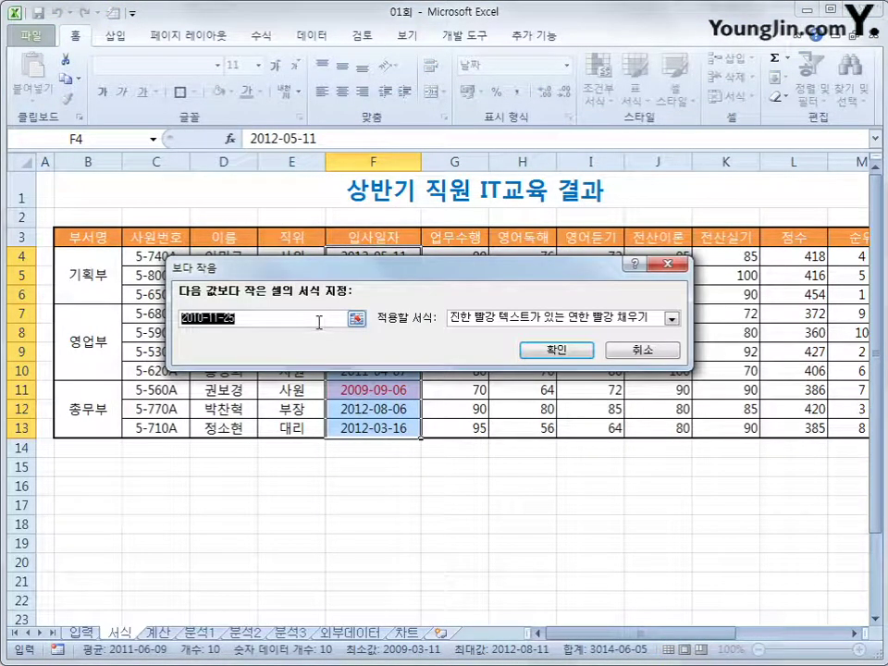
{"action": "type", "text": "20"}
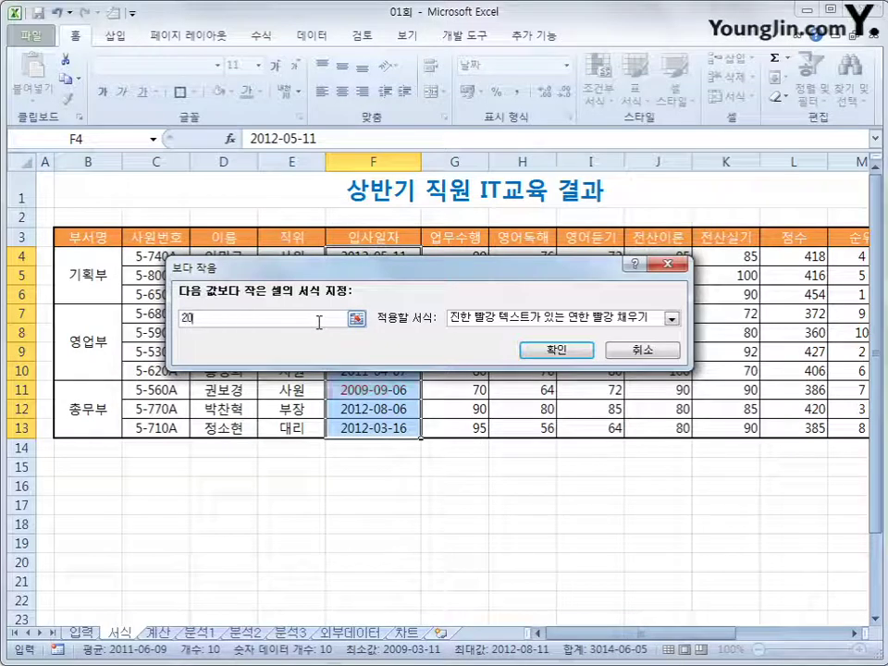
{"action": "type", "text": "12-"}
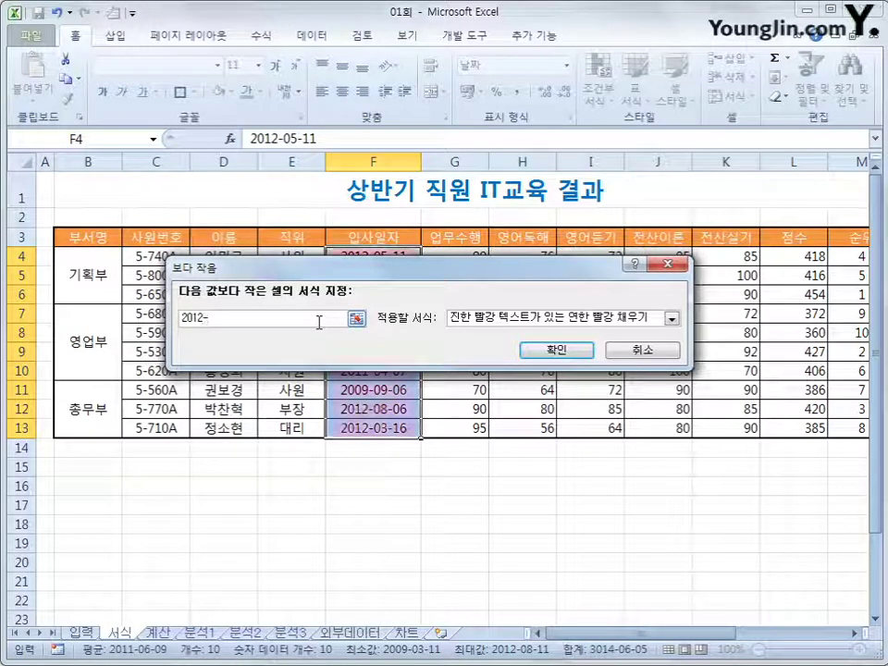
{"action": "type", "text": "01-01"}
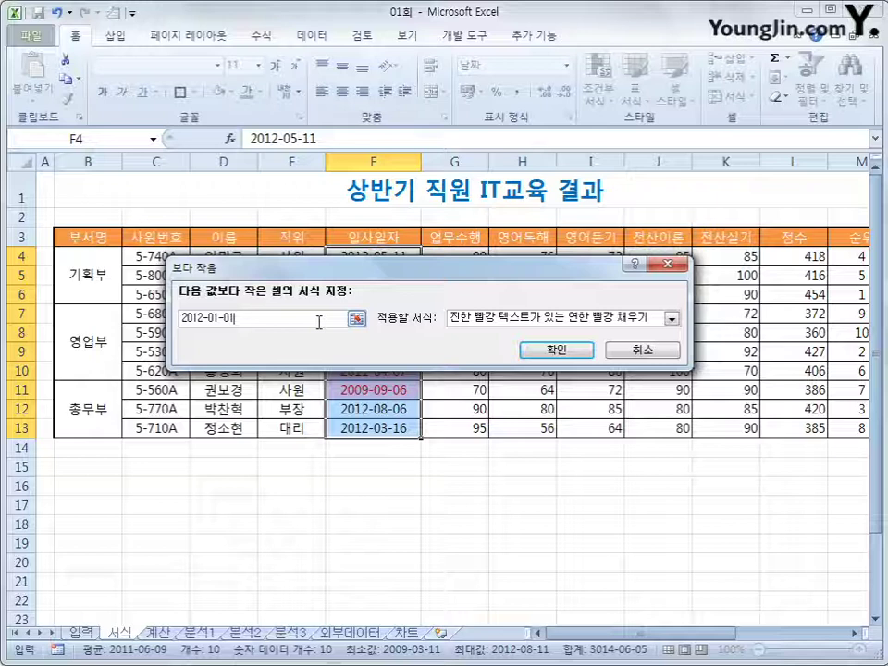
{"action": "left_click", "coordinate": [674, 319]}
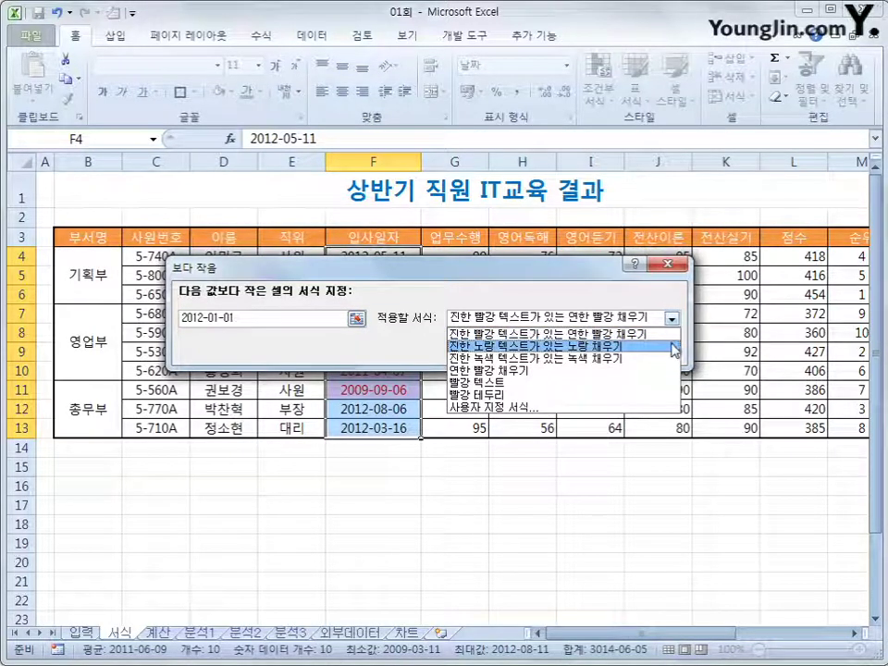
{"action": "left_click", "coordinate": [659, 357]}
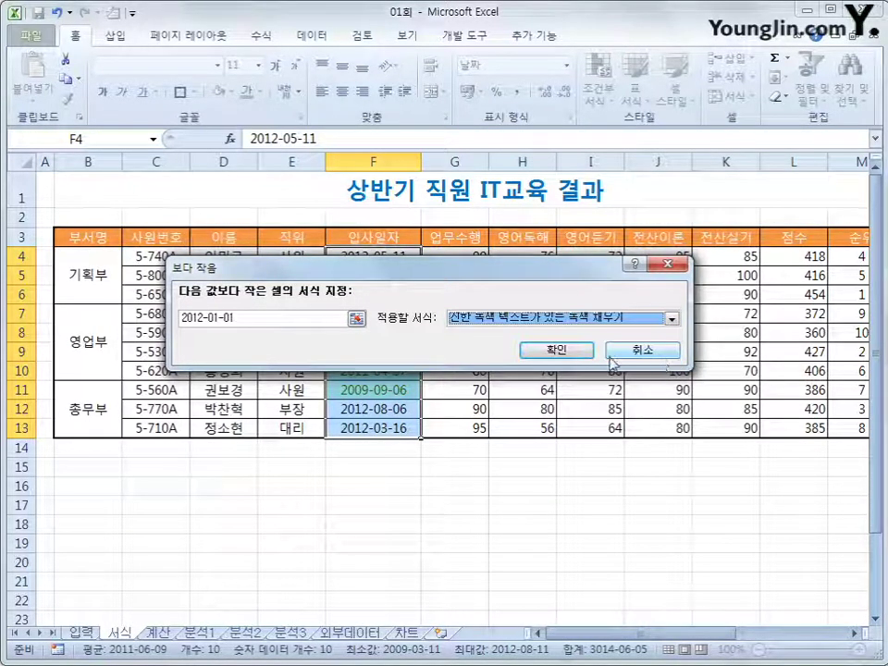
{"action": "left_click", "coordinate": [568, 350]}
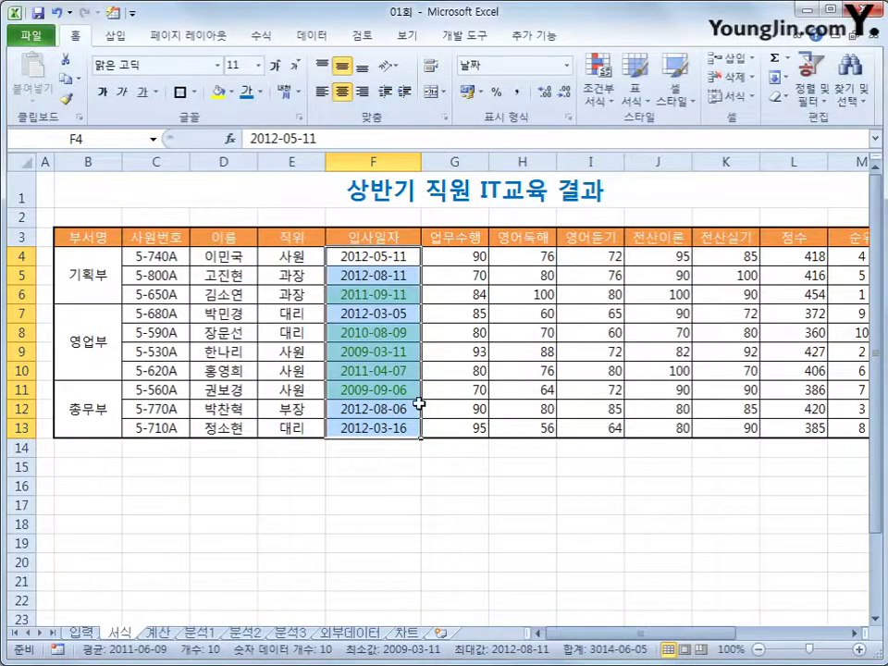
{"action": "left_click", "coordinate": [385, 428]}
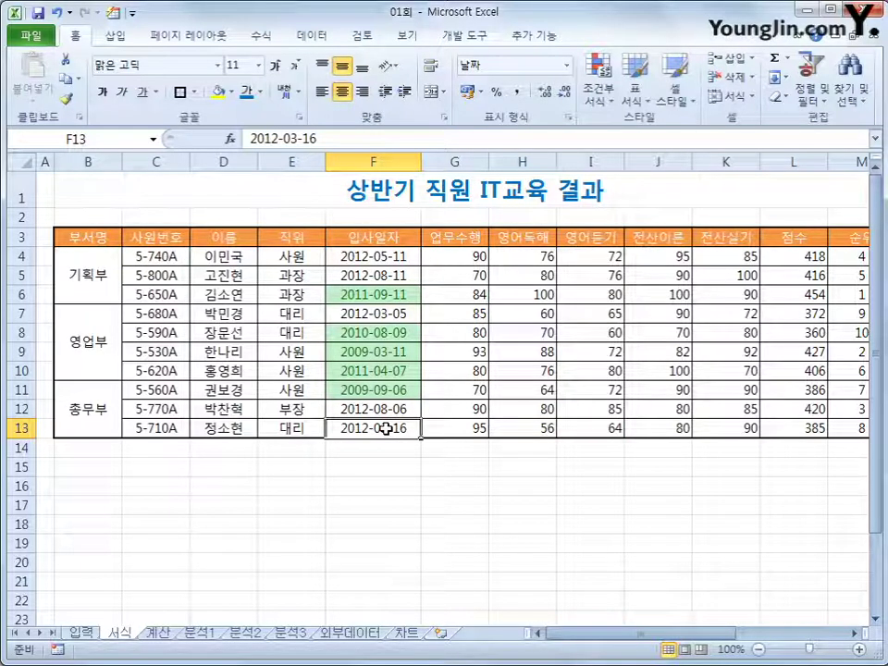
Apply the yellow-green color scale (노랑 - 녹색 색조) as conditional formatting to the scores in L4:L13.
{"action": "left_click_drag", "start_coordinate": [787, 256], "coordinate": [789, 422]}
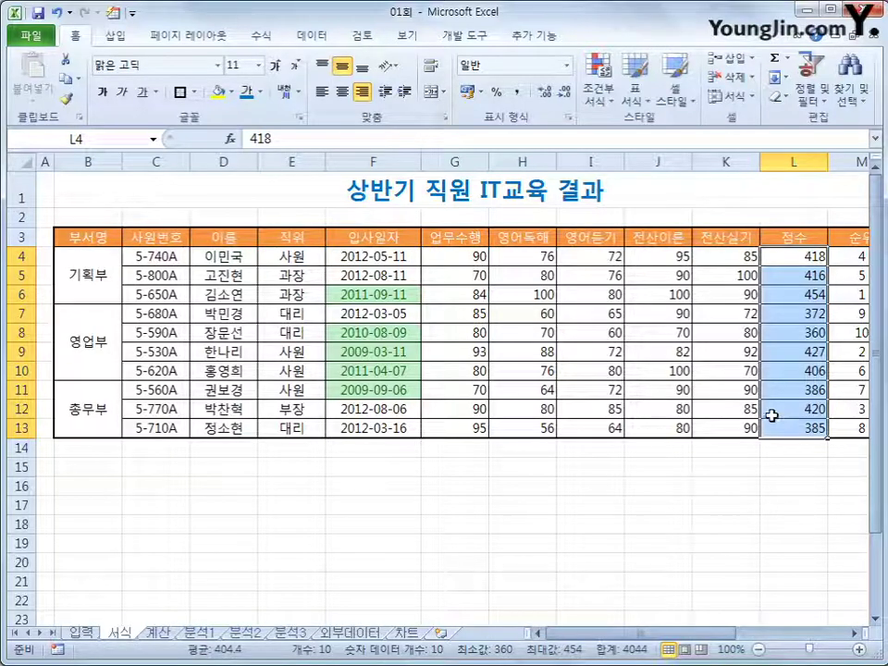
{"action": "left_click", "coordinate": [612, 106]}
{"action": "mouse_move", "coordinate": [646, 262]}
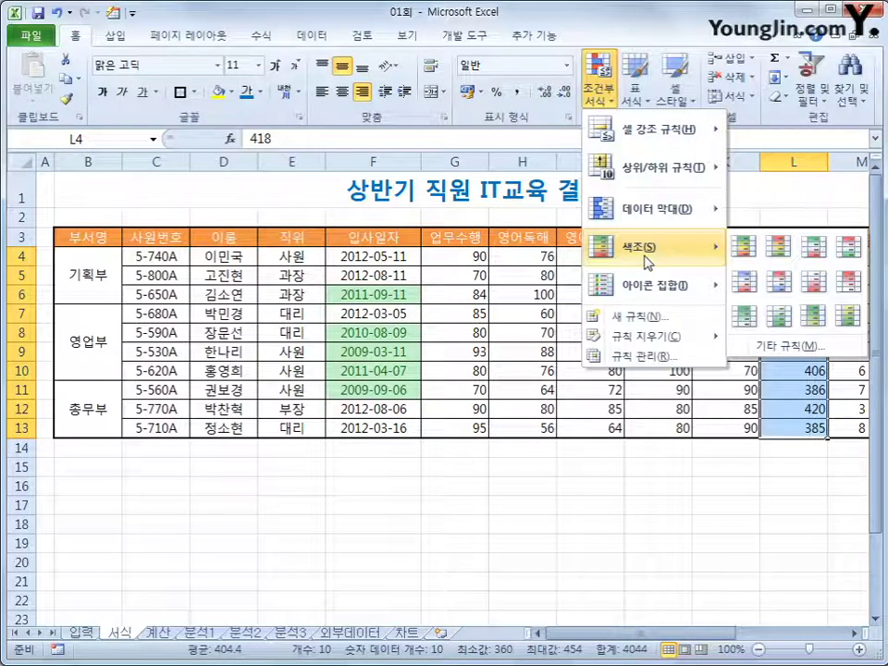
{"action": "left_click", "coordinate": [844, 318]}
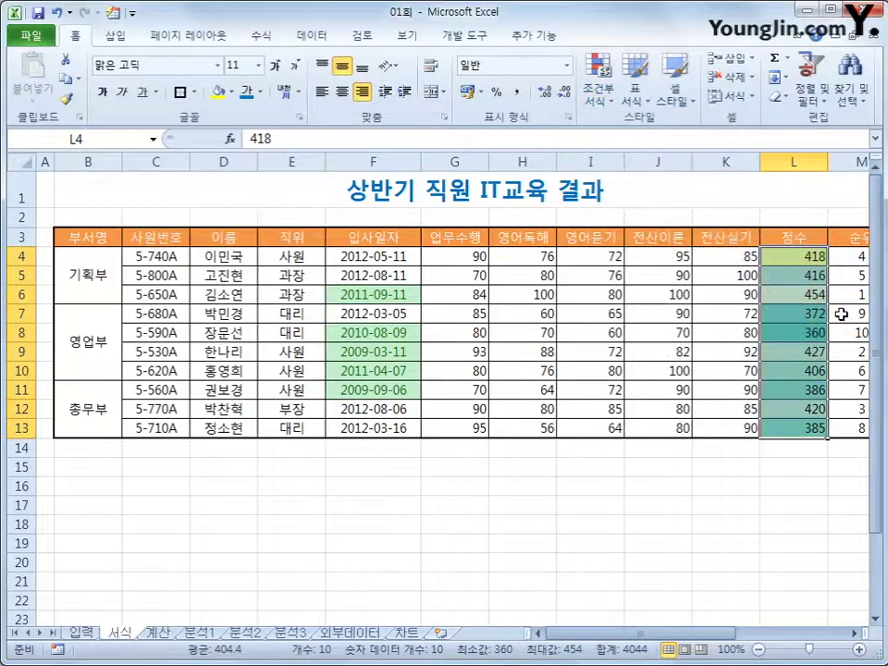
{"action": "left_click", "coordinate": [779, 517]}
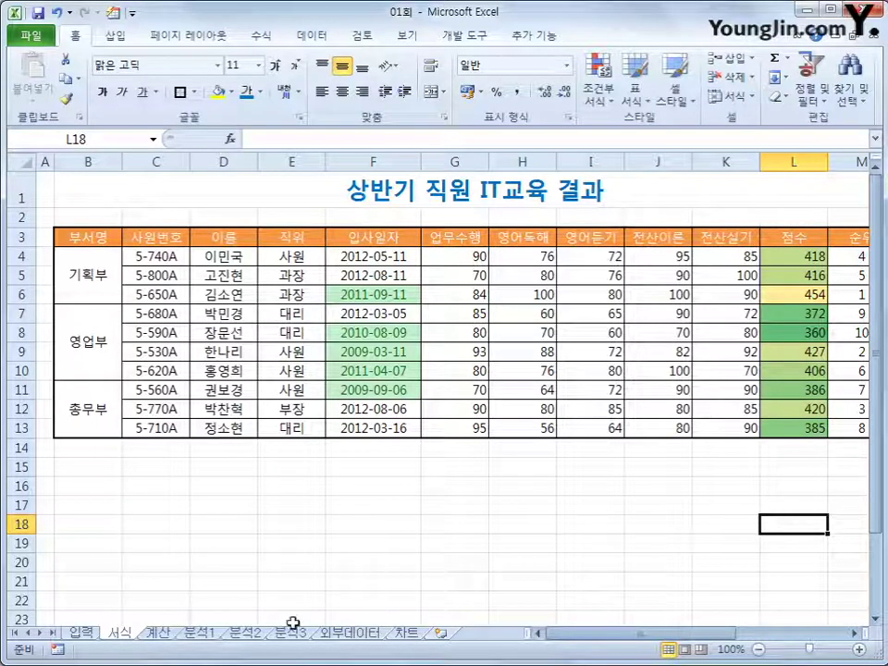
{"action": "left_click", "coordinate": [87, 635]}
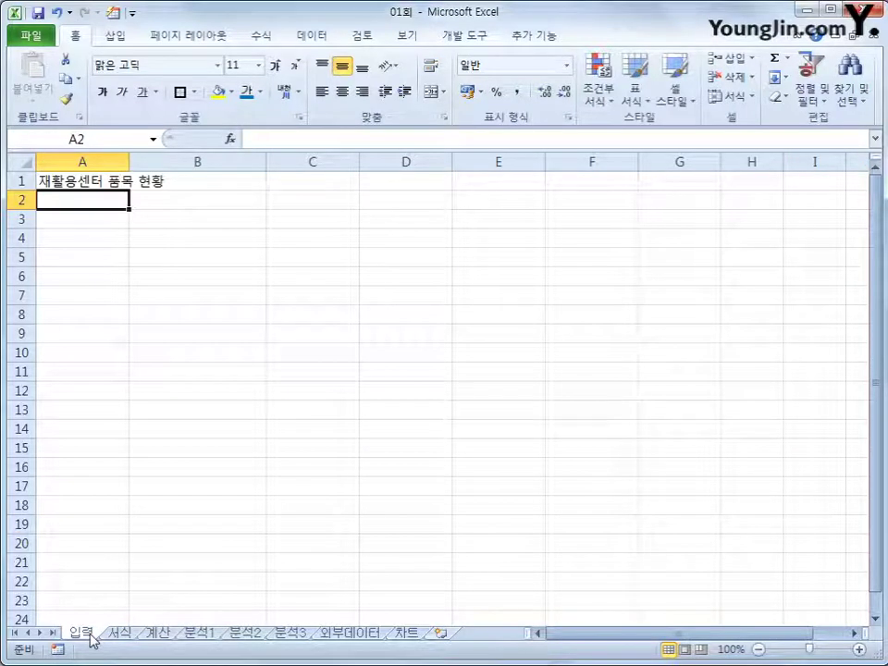
{"action": "left_click", "coordinate": [108, 224]}
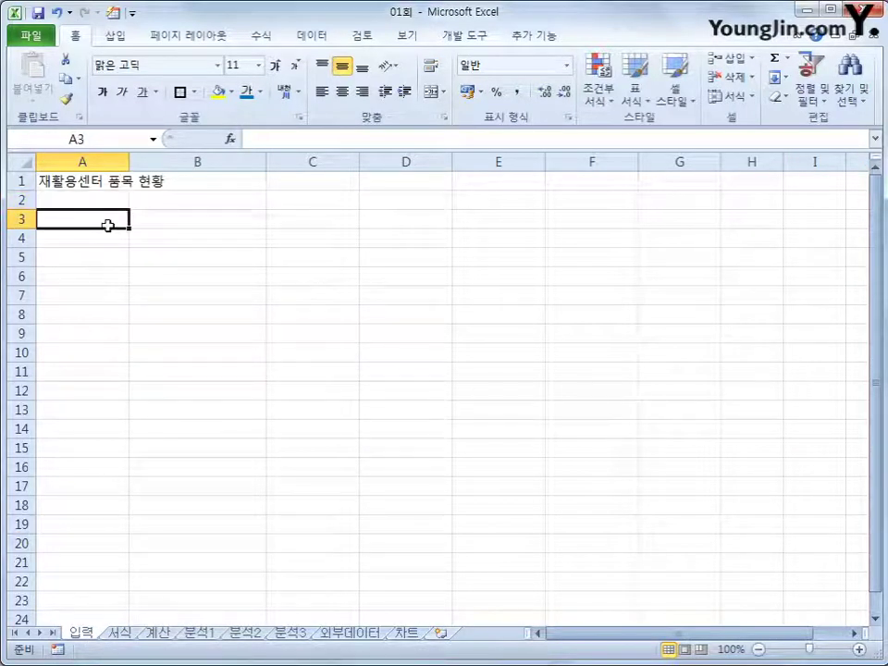
{"action": "left_click", "coordinate": [126, 635]}
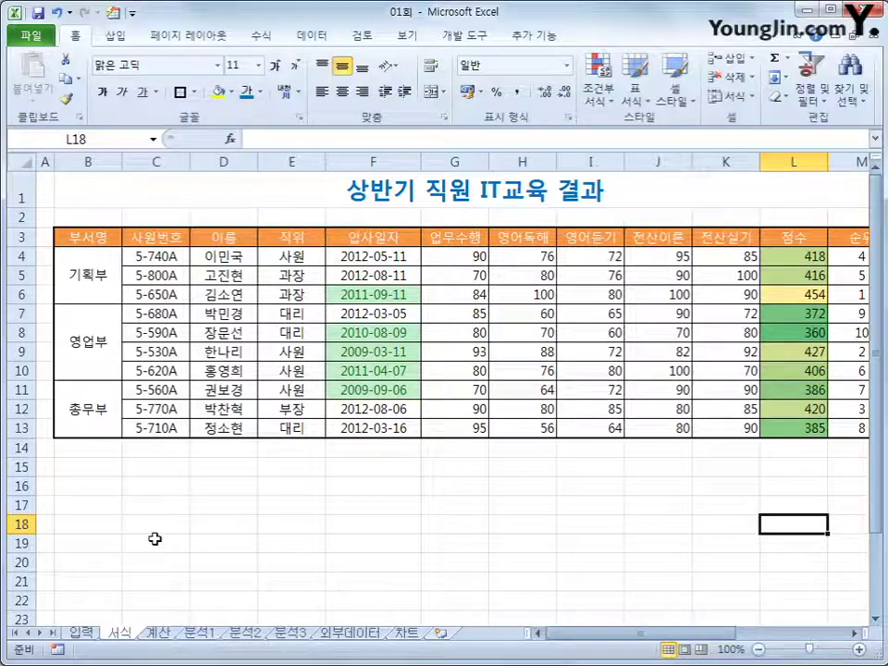
Open the 계산 sheet, read its calculation tasks in the exam document, and select the first 번호 cell, B6.
{"action": "left_click", "coordinate": [158, 635]}
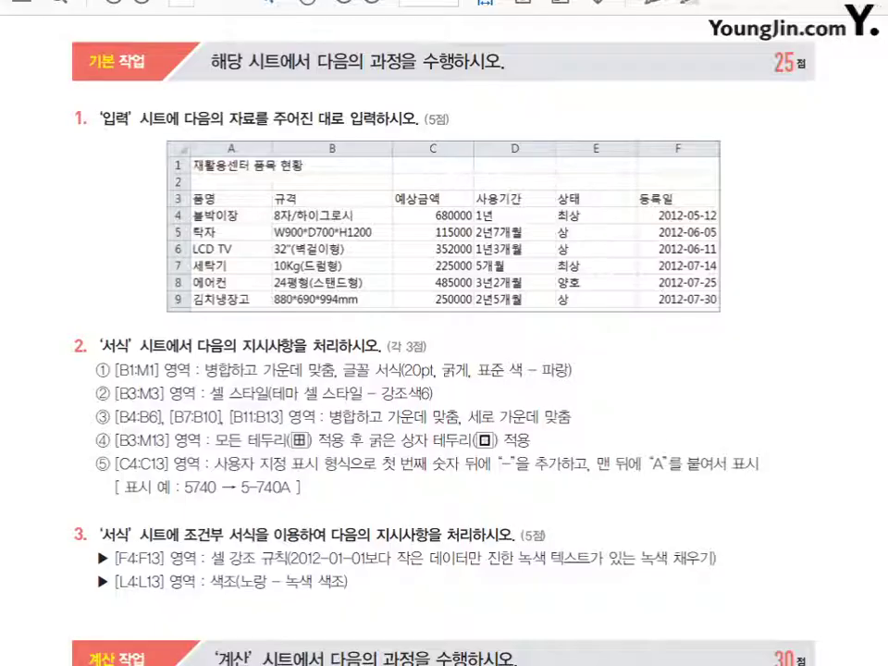
{"action": "scroll", "coordinate": [654, 428], "scroll_direction": "down", "scroll_amount": 5}
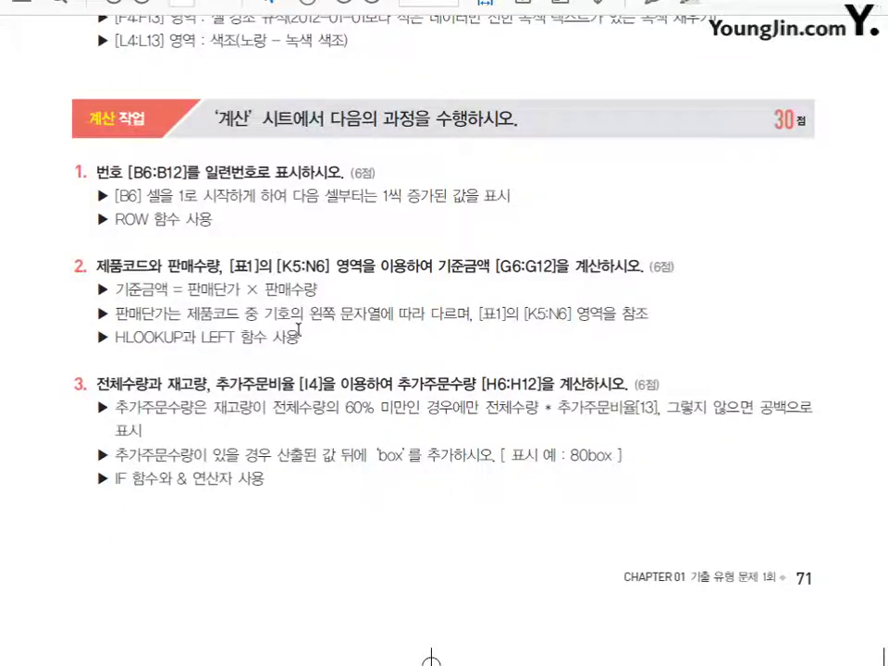
{"action": "scroll", "coordinate": [554, 472], "scroll_direction": "down", "scroll_amount": 6}
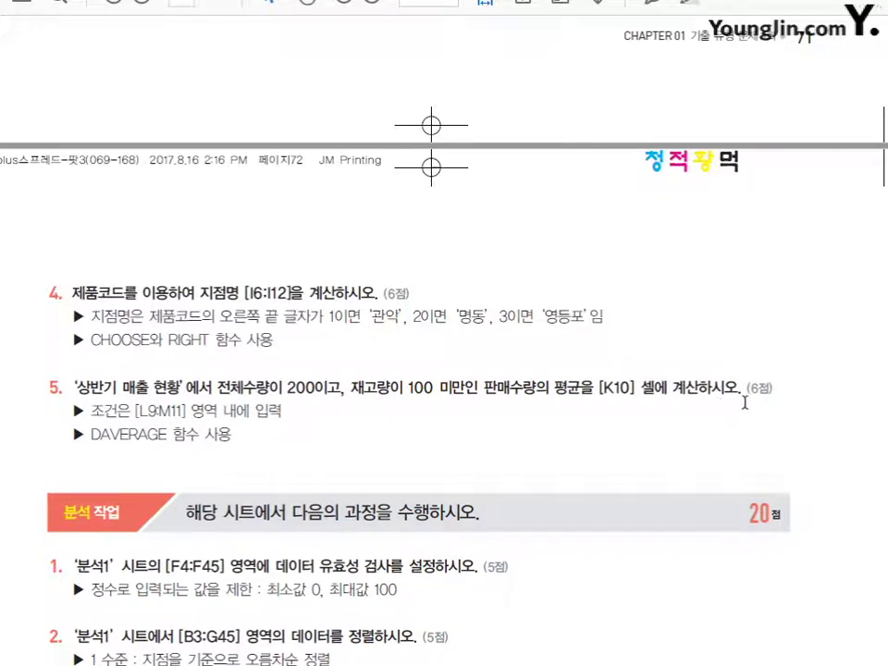
{"action": "scroll", "coordinate": [772, 412], "scroll_direction": "up", "scroll_amount": 5}
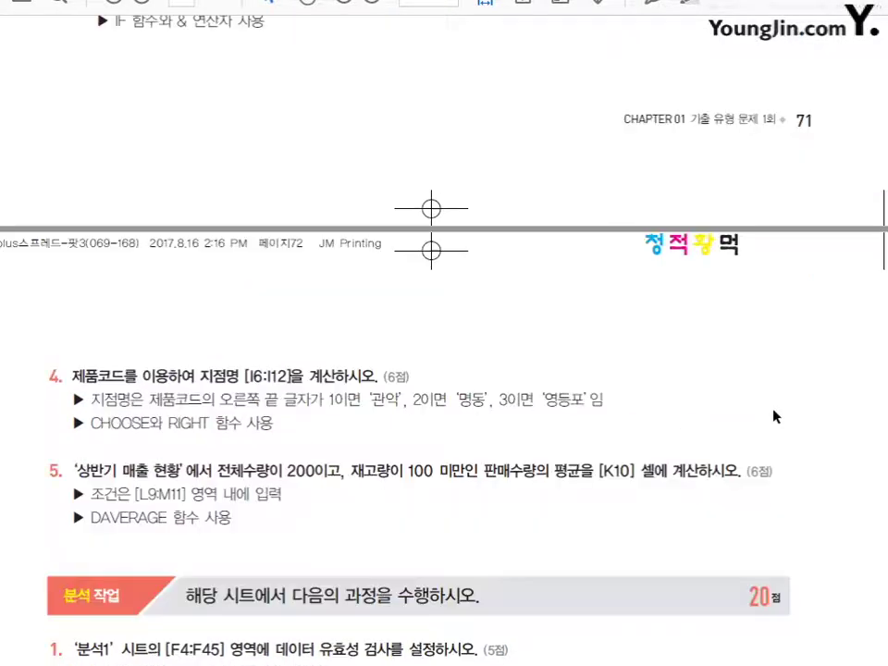
{"action": "scroll", "coordinate": [775, 417], "scroll_direction": "up", "scroll_amount": 1}
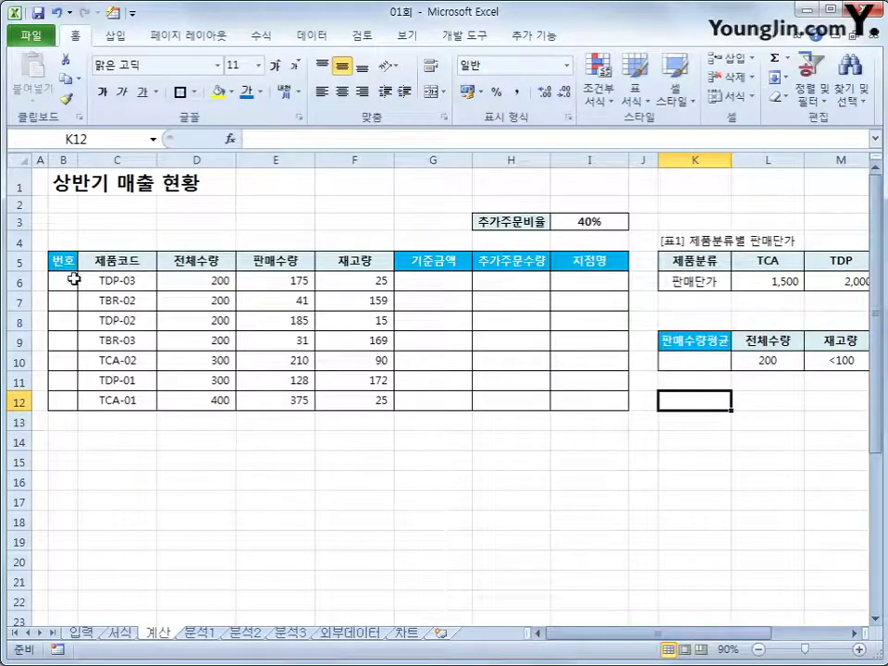
{"action": "left_click", "coordinate": [70, 280]}
{"action": "scroll", "coordinate": [118, 333], "scroll_direction": "up", "scroll_amount": 1}
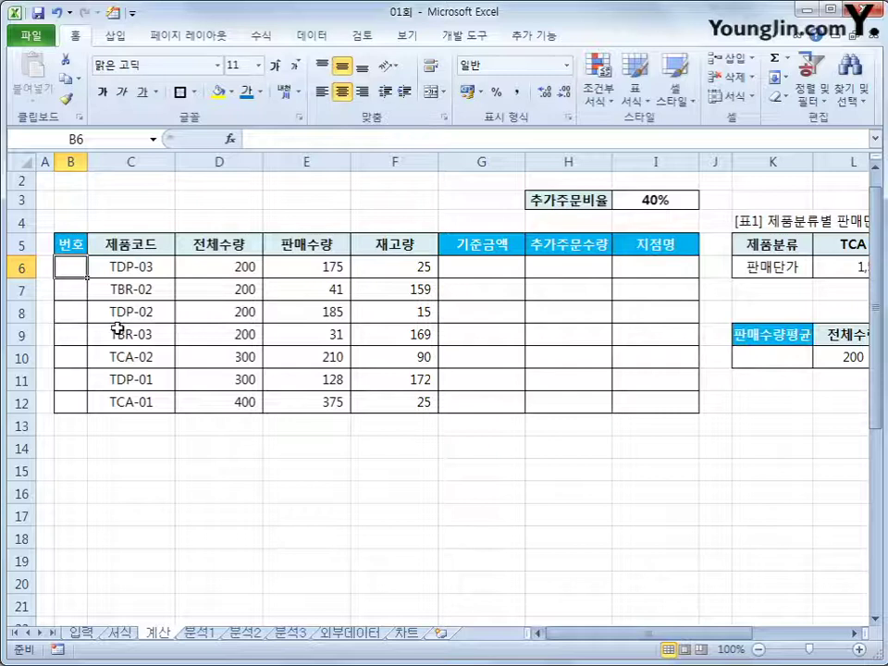
Enter the formula =ROW() in the first 번호 cell, B6.
{"action": "scroll", "coordinate": [118, 328], "scroll_direction": "up", "scroll_amount": 1}
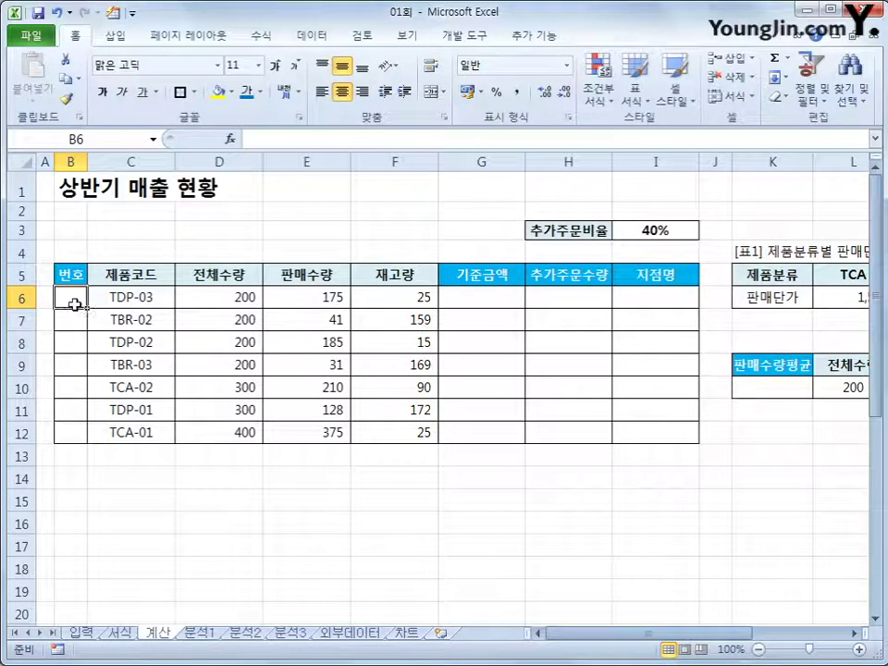
{"action": "left_click", "coordinate": [861, 651]}
{"action": "left_click", "coordinate": [758, 651]}
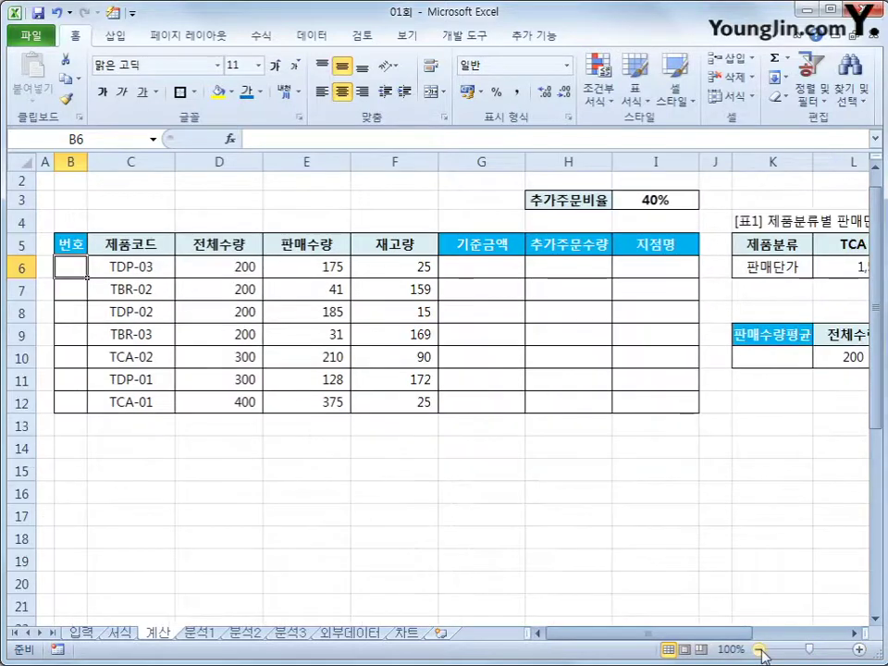
{"action": "scroll", "coordinate": [649, 543], "scroll_direction": "up", "scroll_amount": 1}
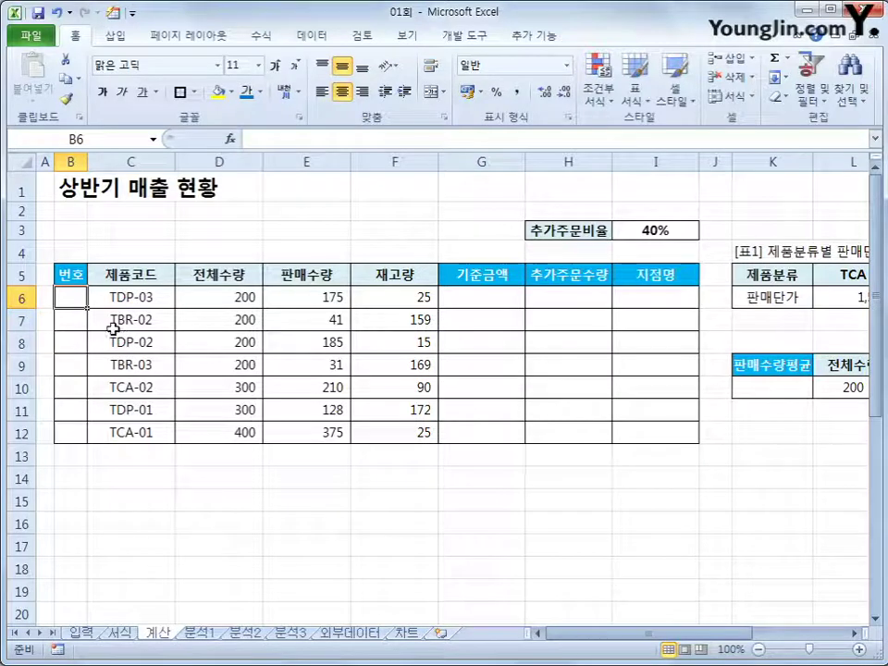
{"action": "type", "text": "="}
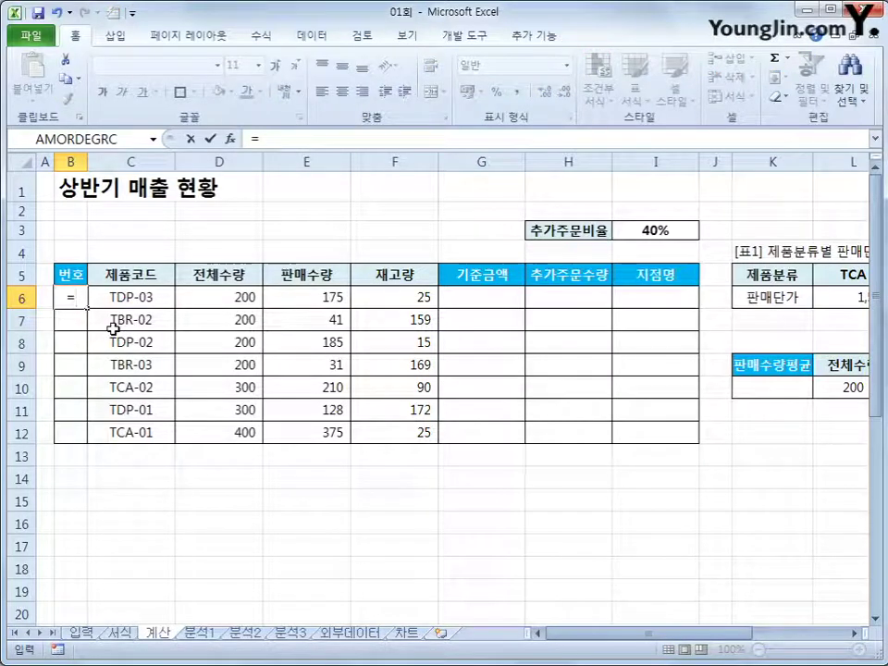
{"action": "type", "text": "row"}
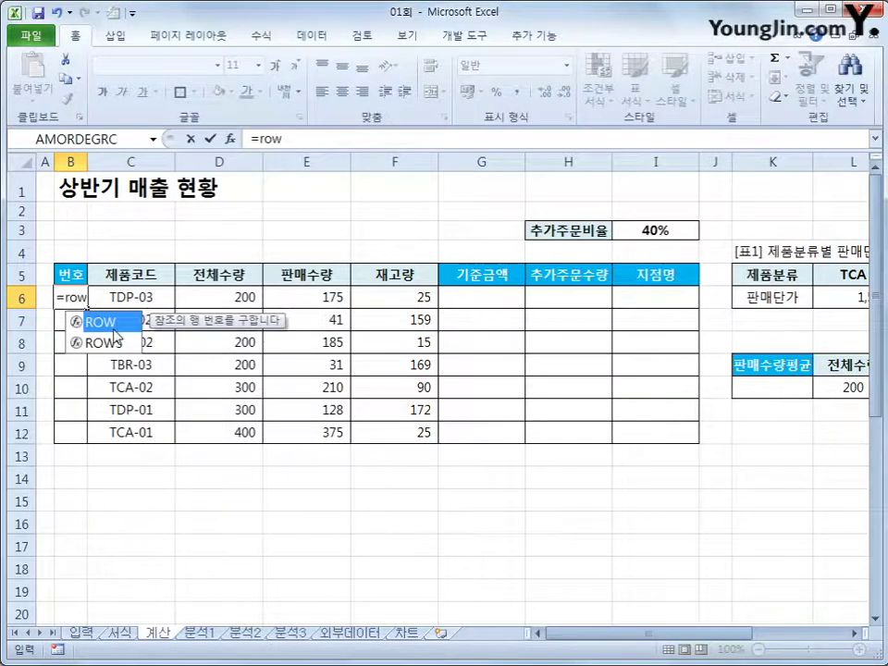
{"action": "type", "text": "()"}
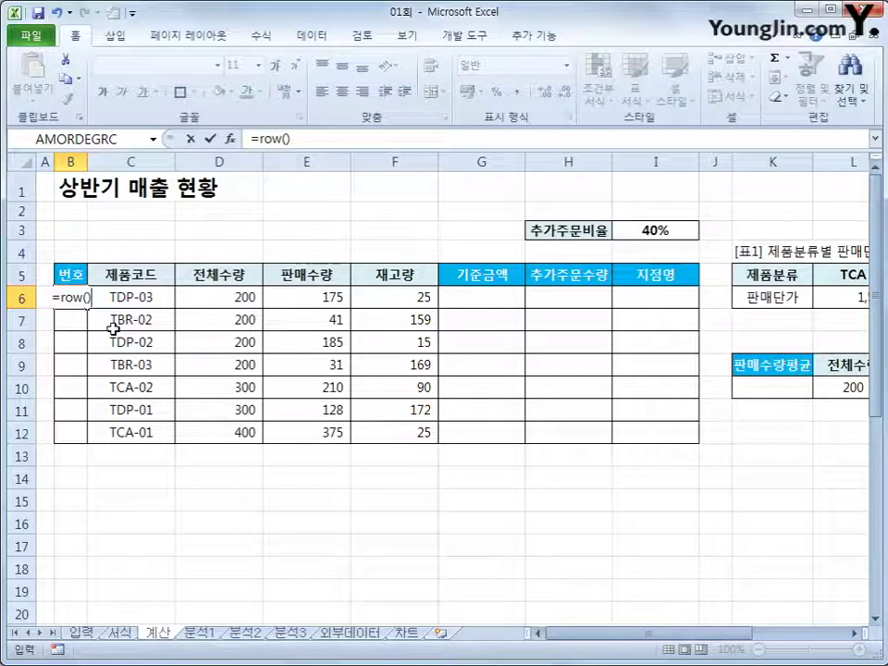
{"action": "key", "text": "Return"}
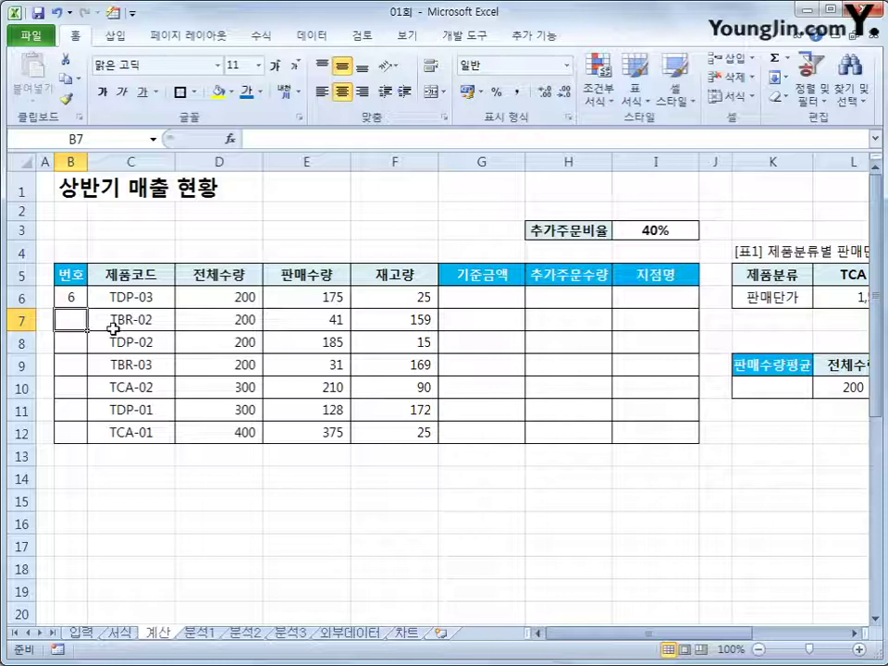
Change the formula in B6 to =ROW()-5 and fill it down through B12.
{"action": "left_click", "coordinate": [68, 301]}
{"action": "left_click", "coordinate": [328, 139]}
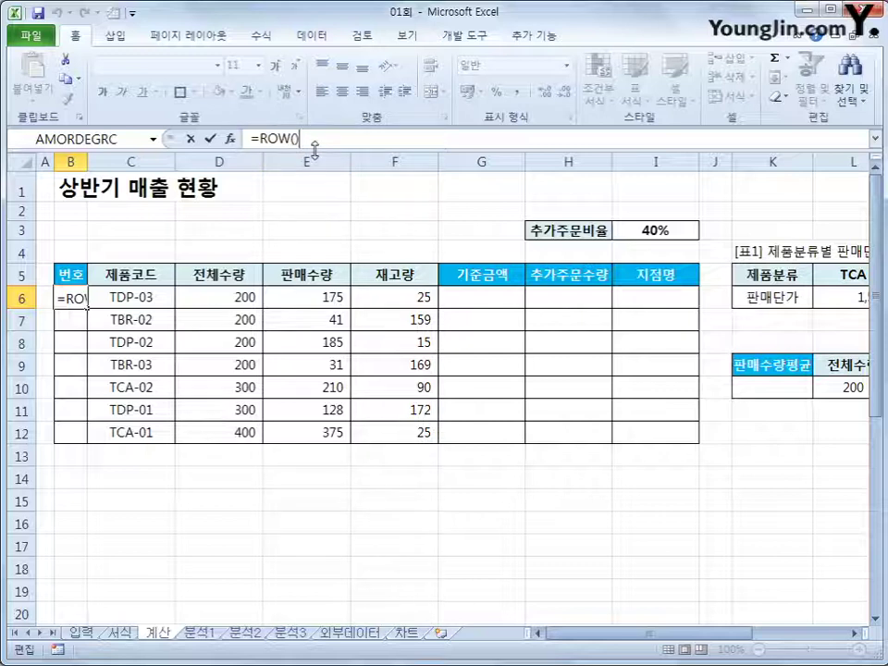
{"action": "type", "text": "-5"}
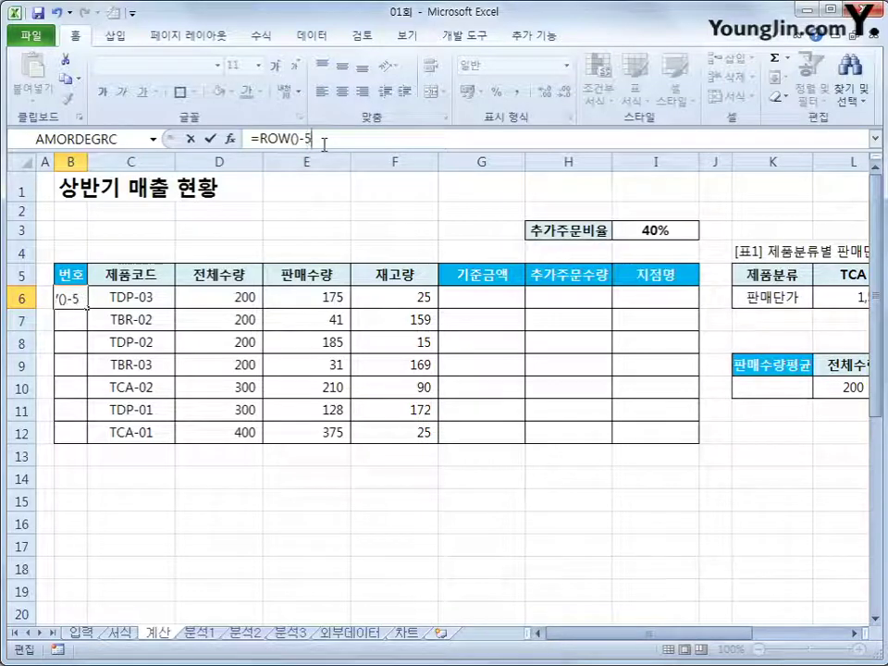
{"action": "key", "text": "Return"}
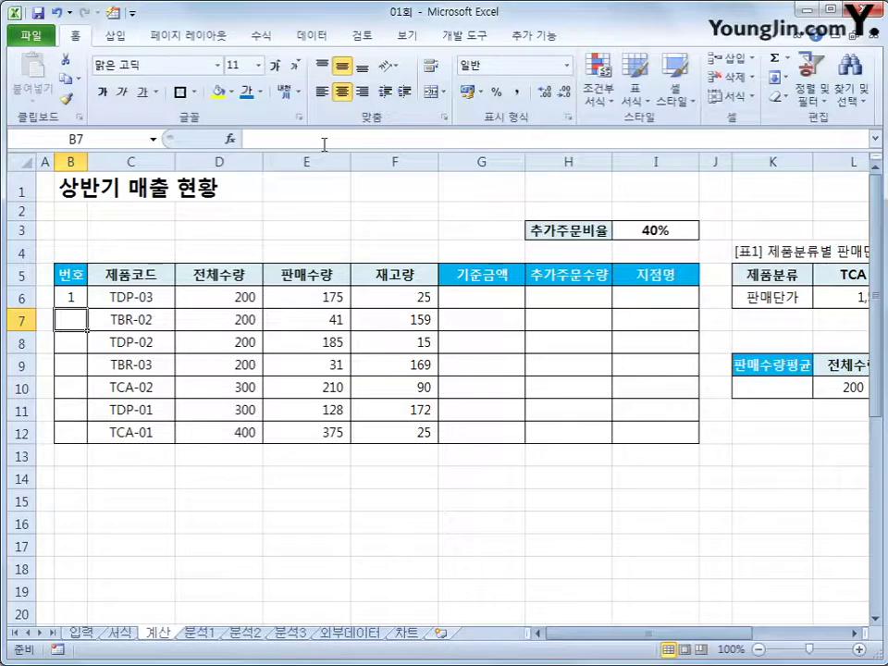
{"action": "left_click", "coordinate": [80, 301]}
{"action": "left_click_drag", "start_coordinate": [82, 301], "coordinate": [85, 450]}
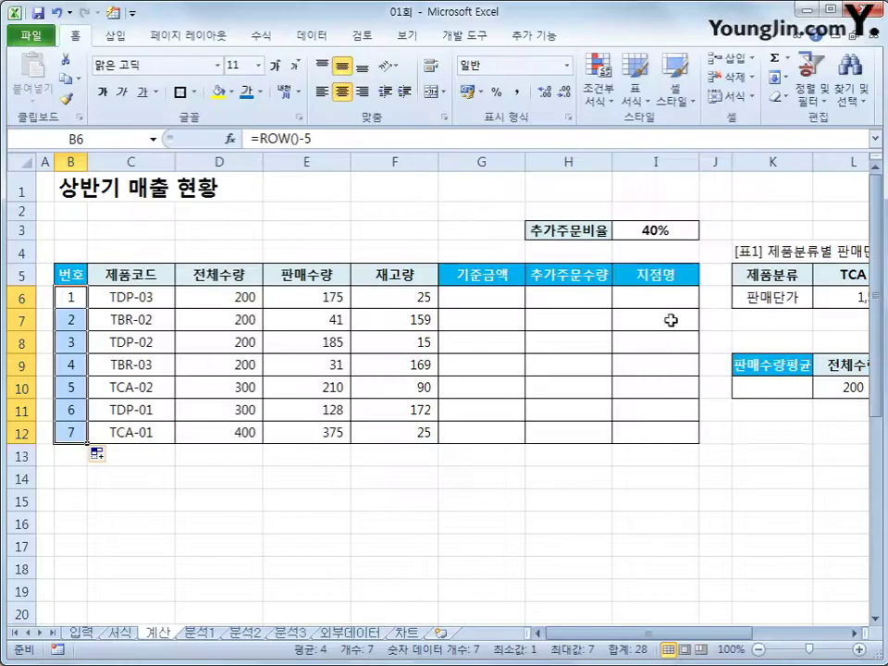
Examine the product categories and unit prices in [표1] (K5:N6) and compare them with the product code in C6.
{"action": "left_click_drag", "start_coordinate": [740, 636], "coordinate": [795, 634]}
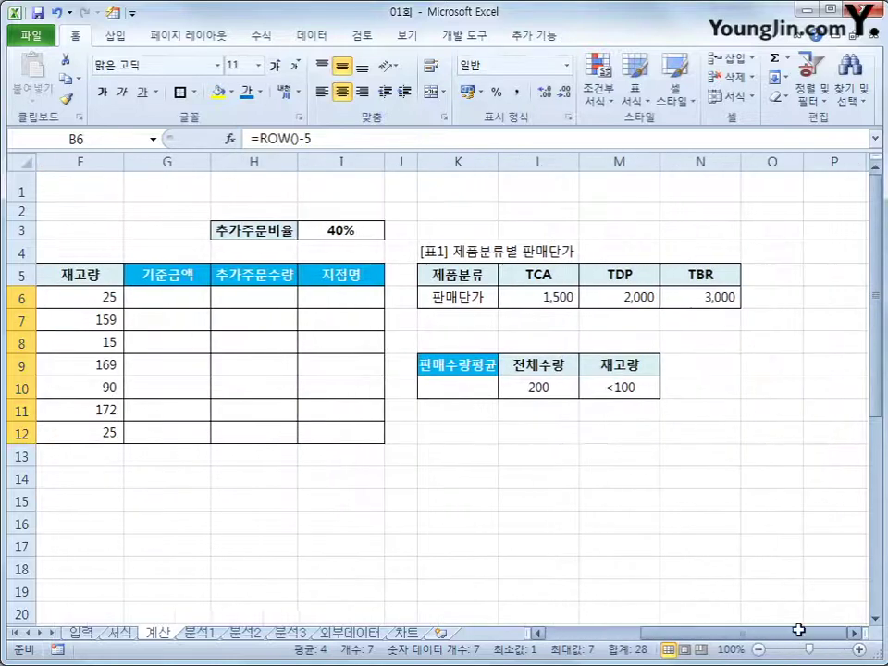
{"action": "left_click_drag", "start_coordinate": [462, 275], "coordinate": [699, 297]}
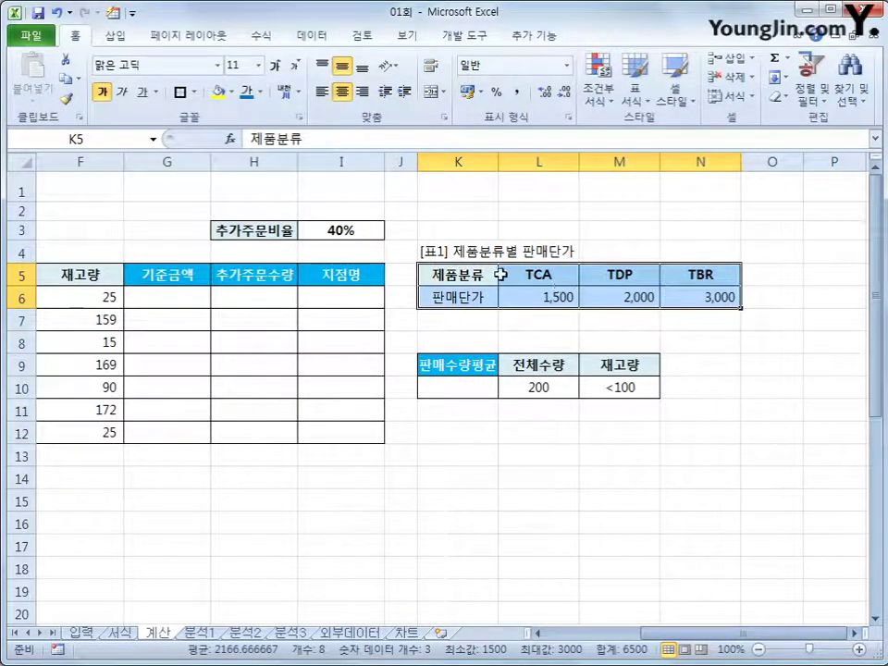
{"action": "left_click_drag", "start_coordinate": [507, 274], "coordinate": [721, 276]}
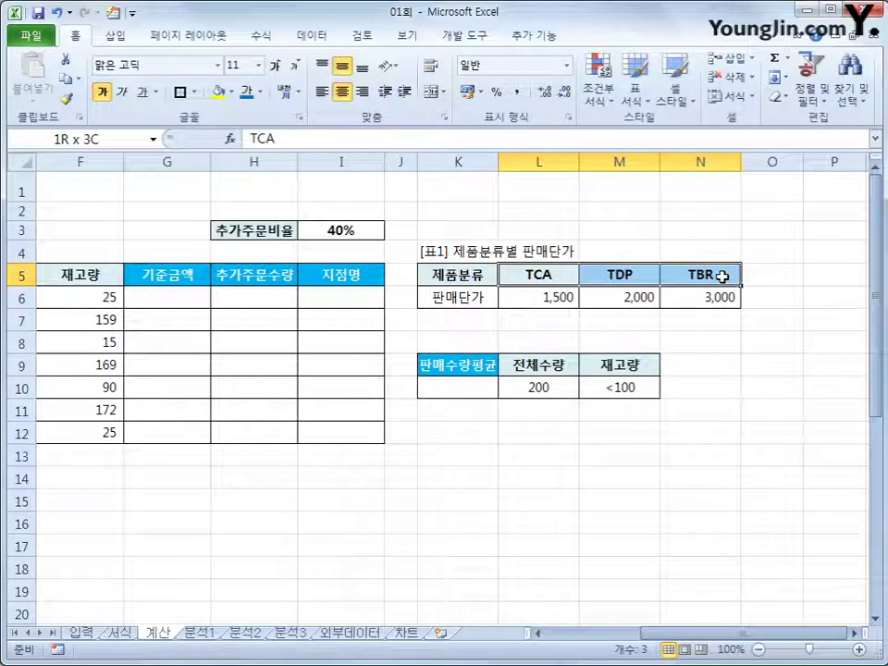
{"action": "left_click_drag", "start_coordinate": [548, 300], "coordinate": [689, 305]}
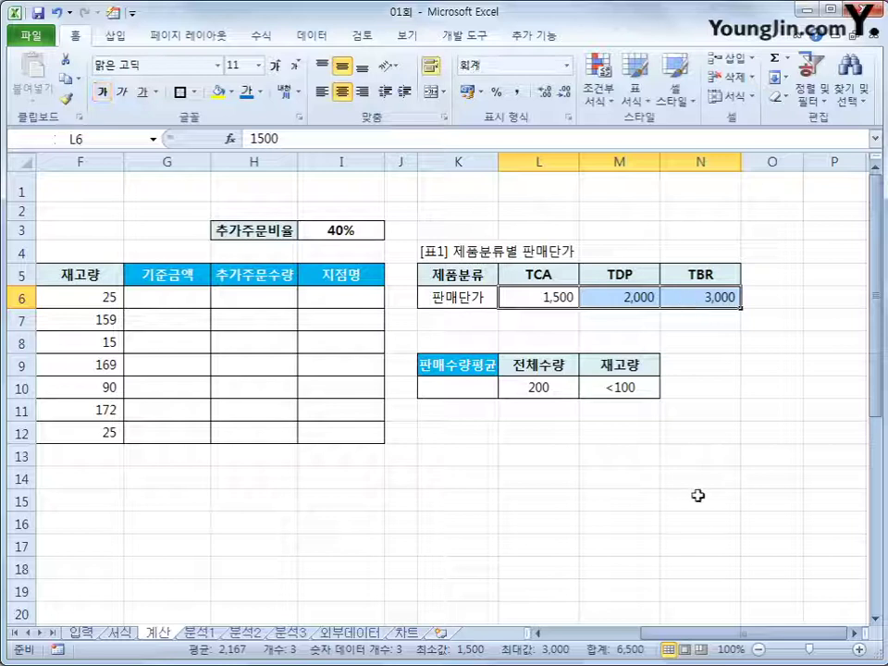
{"action": "left_click_drag", "start_coordinate": [737, 633], "coordinate": [632, 632]}
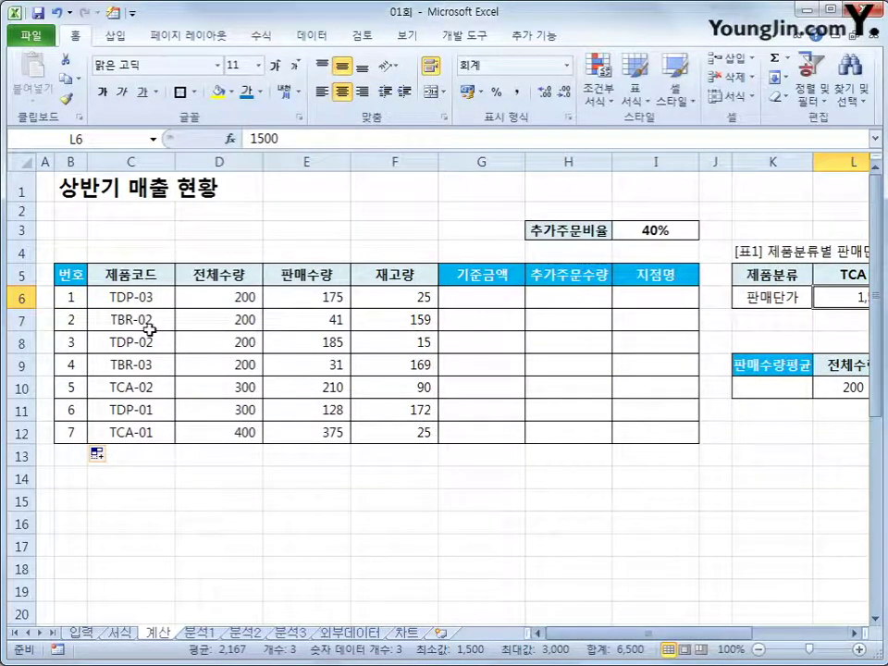
{"action": "left_click", "coordinate": [118, 295]}
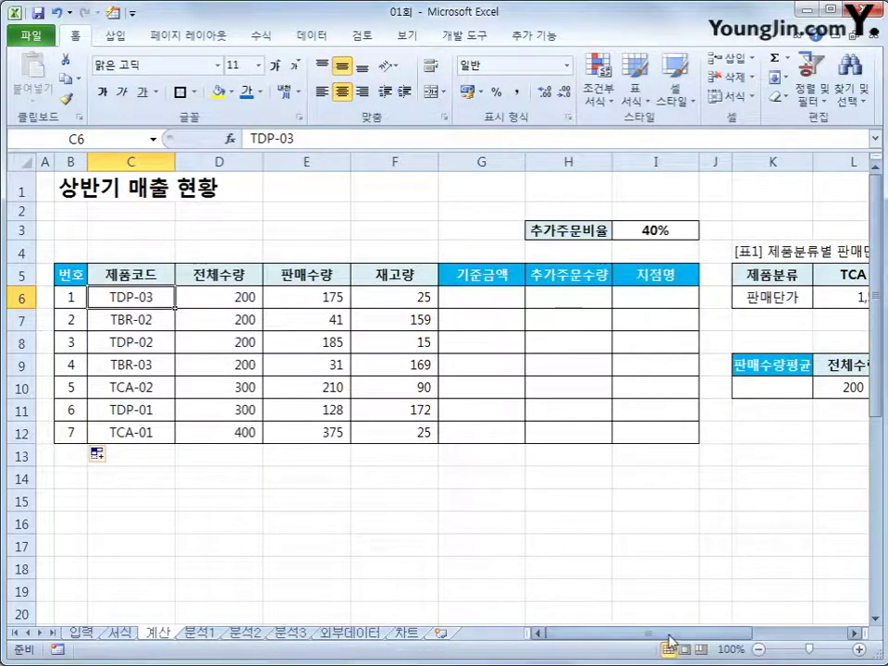
{"action": "left_click_drag", "start_coordinate": [661, 634], "coordinate": [684, 633]}
{"action": "left_click_drag", "start_coordinate": [555, 275], "coordinate": [698, 275]}
{"action": "left_click_drag", "start_coordinate": [511, 296], "coordinate": [697, 298]}
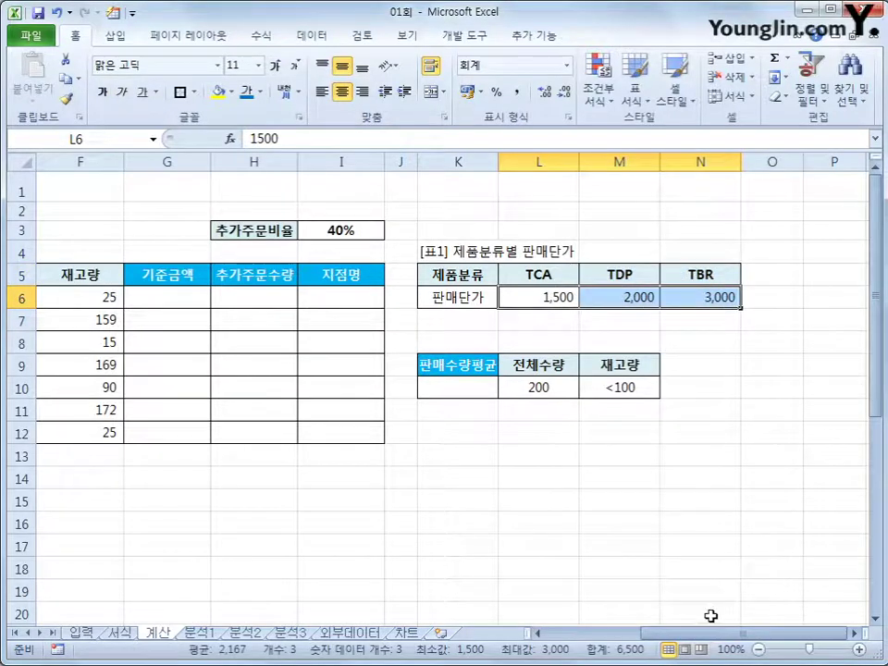
{"action": "left_click_drag", "start_coordinate": [709, 634], "coordinate": [686, 634]}
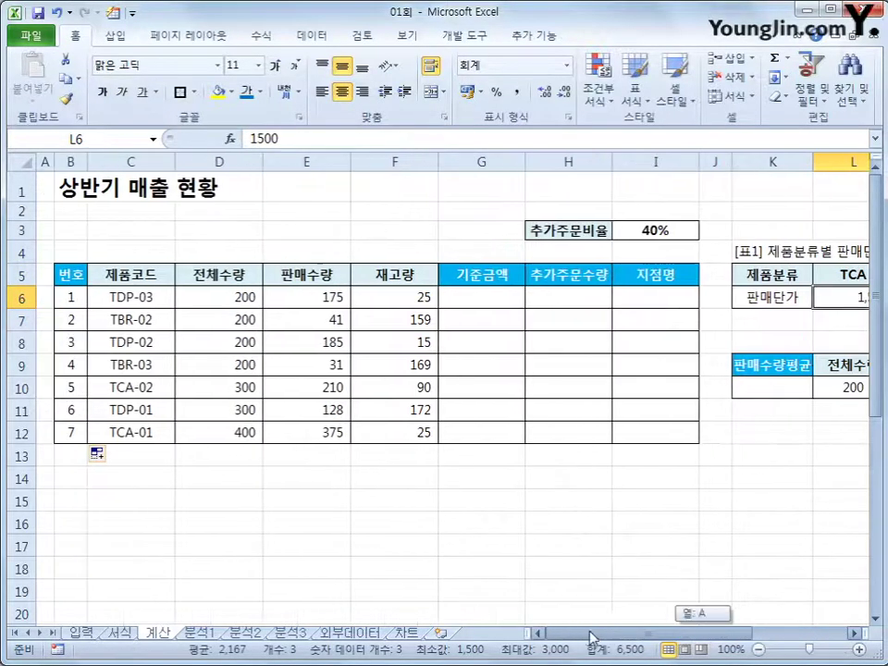
Insert an HLOOKUP function in the first 기준금액 cell, G6, with left(C6,3) as its Lookup_value.
{"action": "left_click", "coordinate": [483, 300]}
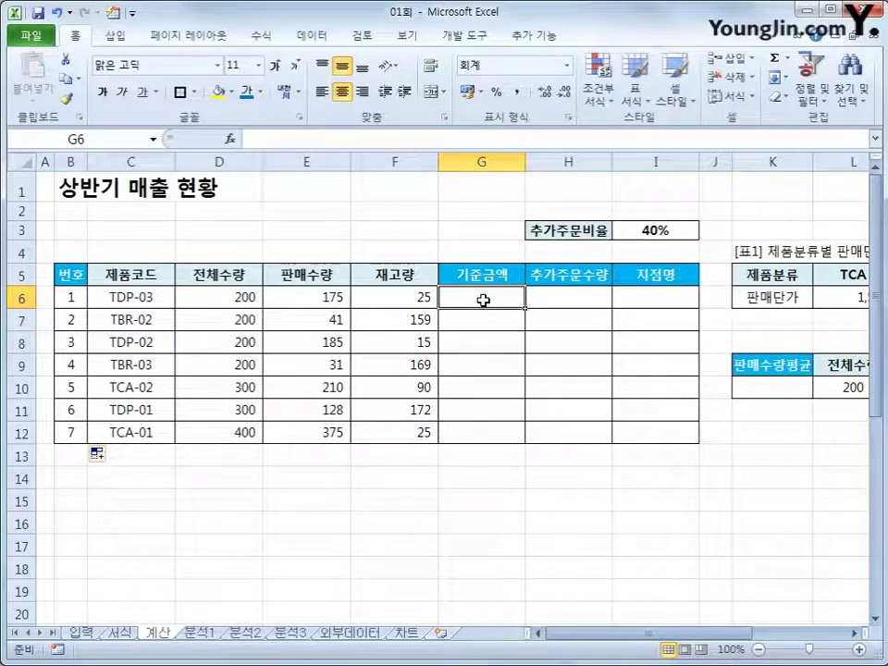
{"action": "left_click", "coordinate": [260, 34]}
{"action": "left_click", "coordinate": [297, 63]}
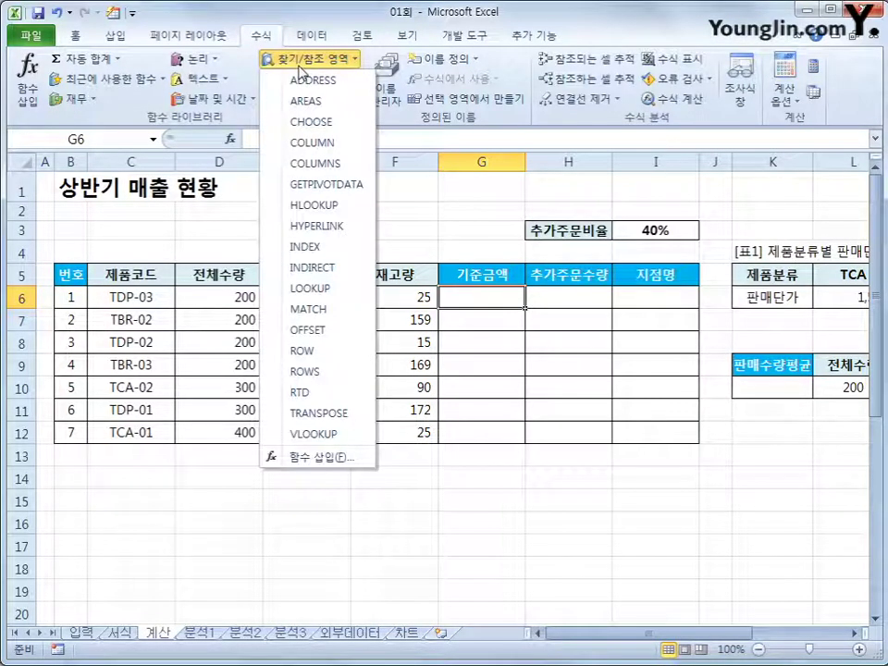
{"action": "left_click", "coordinate": [335, 211]}
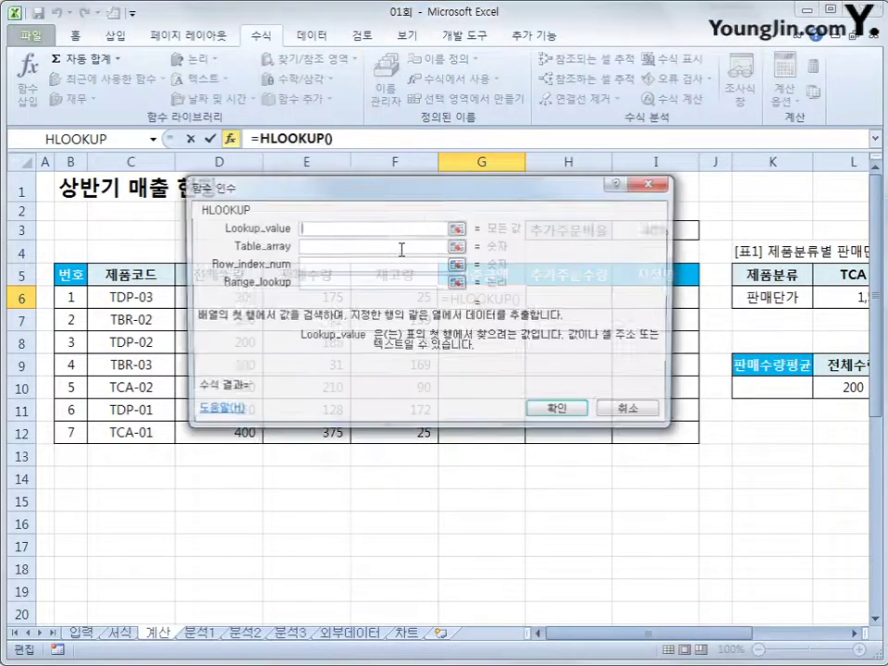
{"action": "left_click_drag", "start_coordinate": [391, 196], "coordinate": [454, 371]}
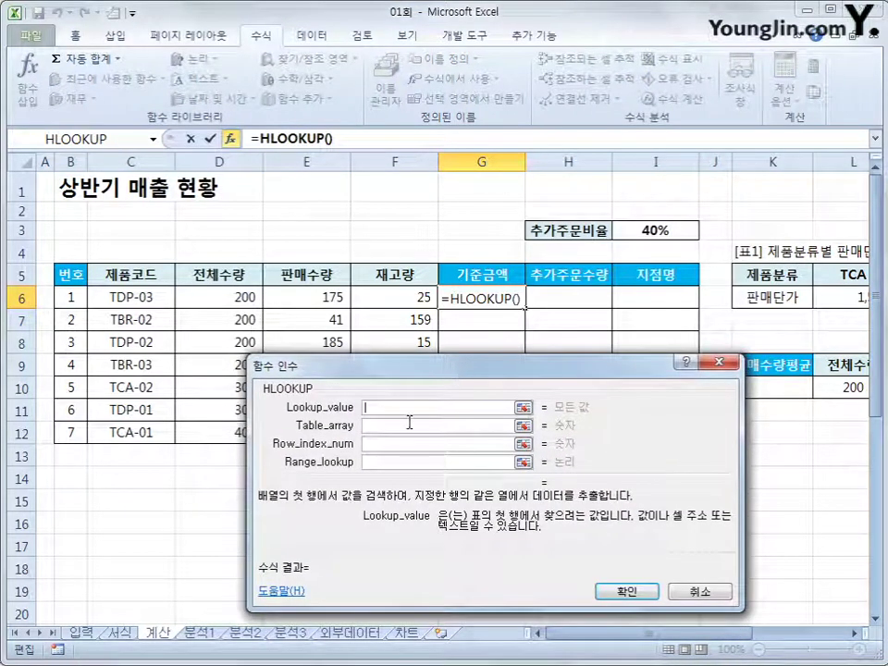
{"action": "type", "text": "left("}
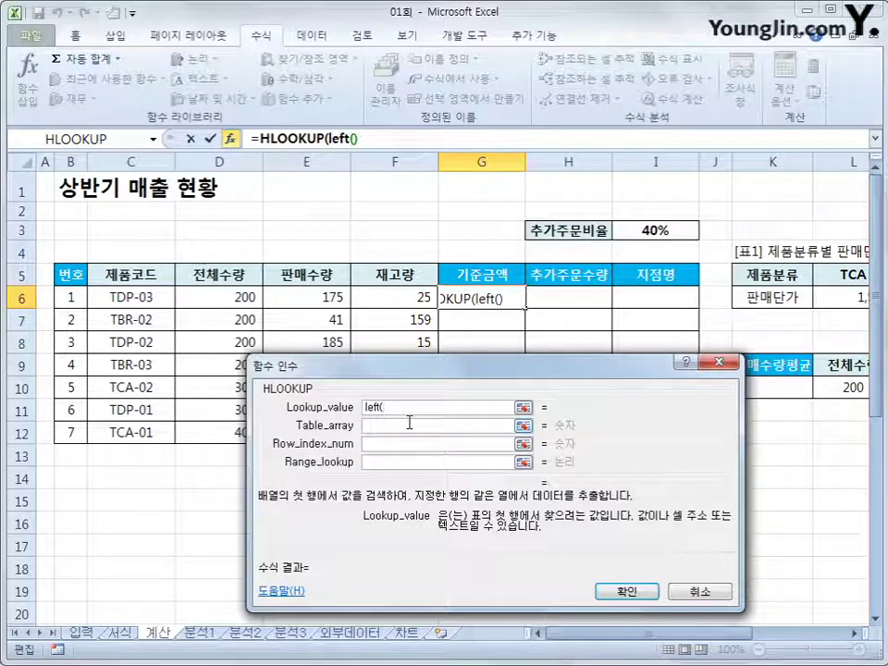
{"action": "left_click", "coordinate": [158, 301]}
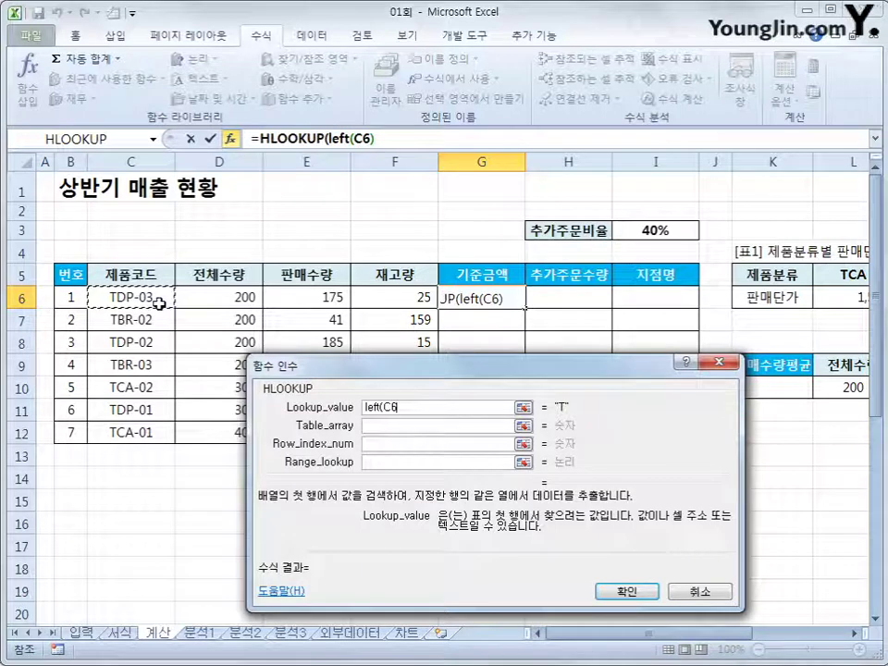
{"action": "type", "text": ","}
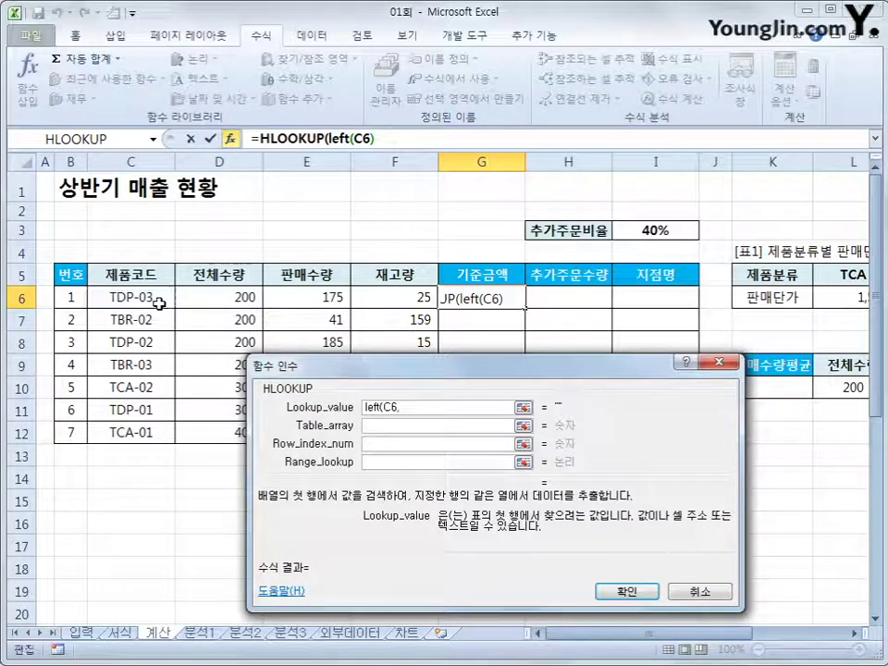
{"action": "type", "text": "3"}
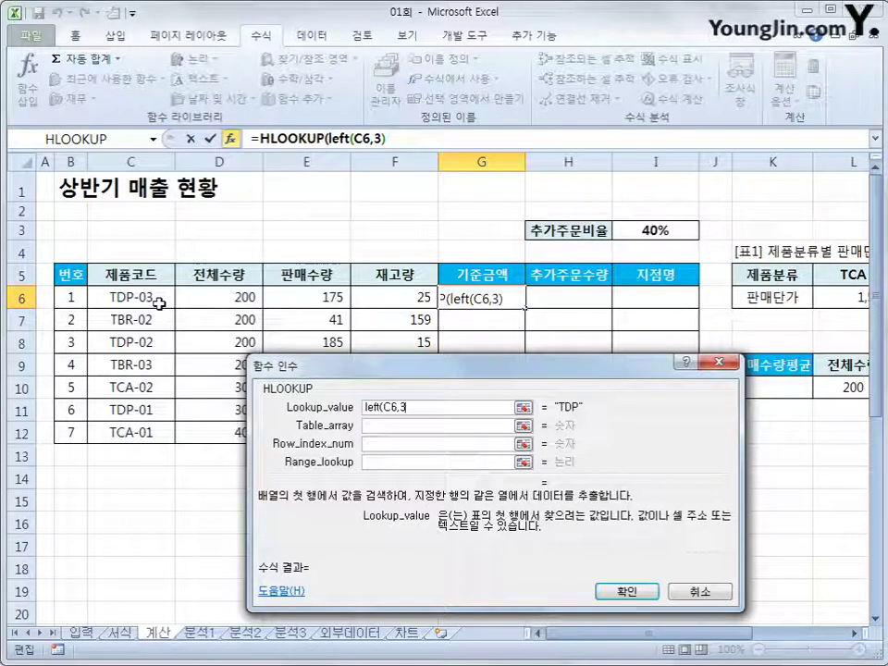
{"action": "type", "text": ")"}
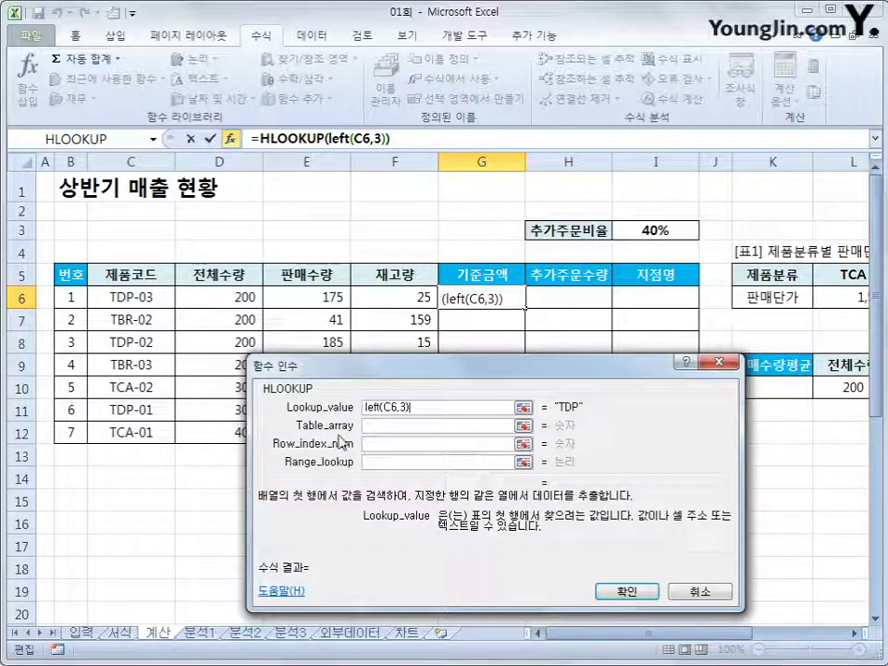
Set the HLOOKUP function's Table_array to the absolute range $L$5:$N$6, covering the product codes and unit prices in [표1].
{"action": "left_click", "coordinate": [372, 427]}
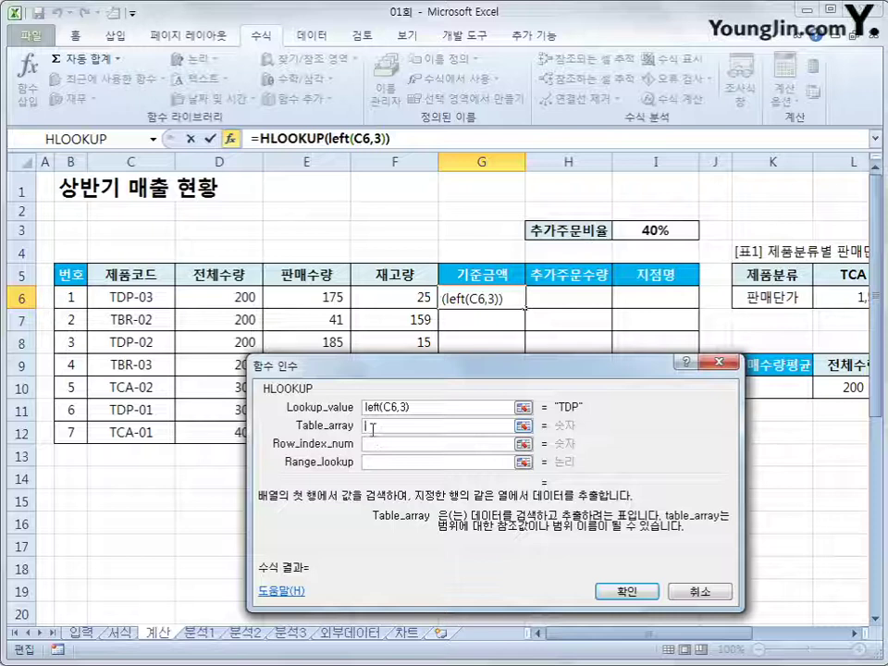
{"action": "left_click_drag", "start_coordinate": [774, 273], "coordinate": [794, 308]}
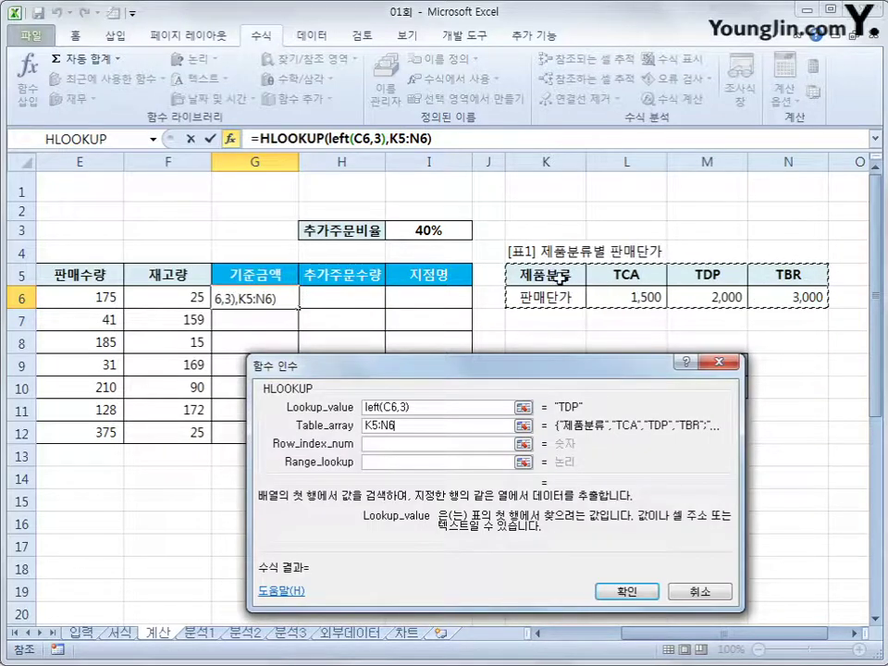
{"action": "left_click_drag", "start_coordinate": [600, 280], "coordinate": [769, 303]}
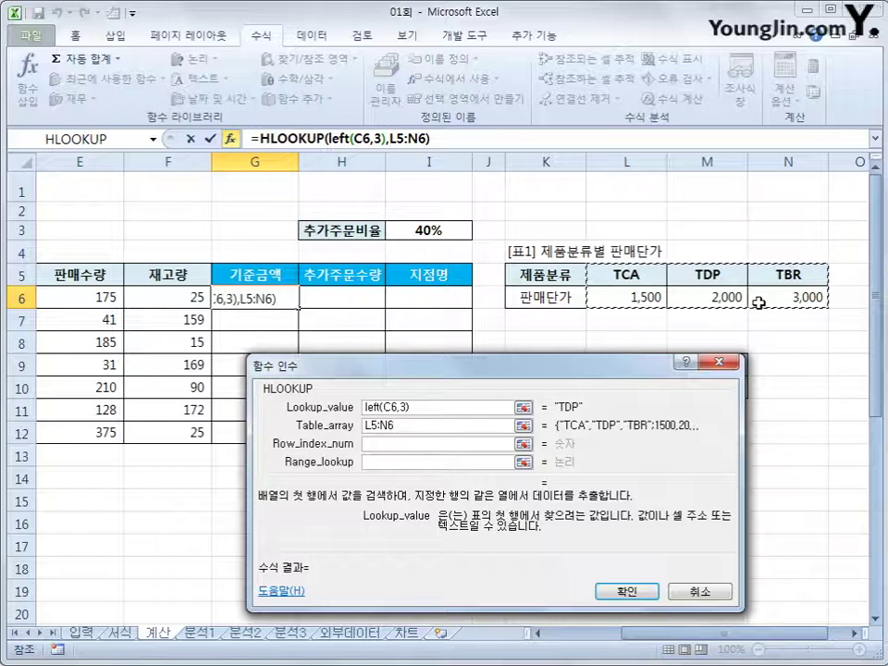
{"action": "key", "text": "F4"}
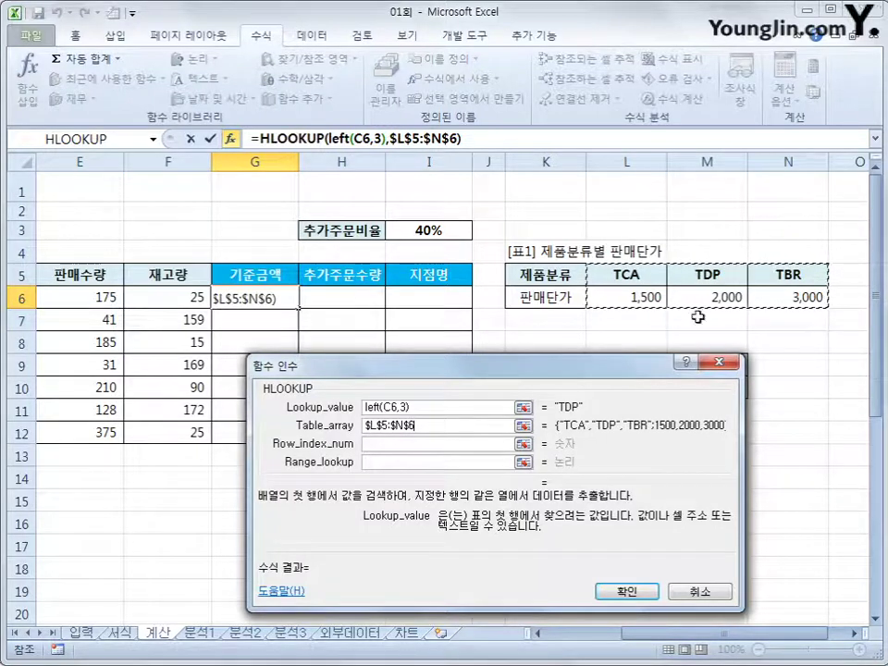
Complete the HLOOKUP in G6 with Row_index_num 2 and Range_lookup 0, and fill it down through G12.
{"action": "left_click", "coordinate": [456, 446]}
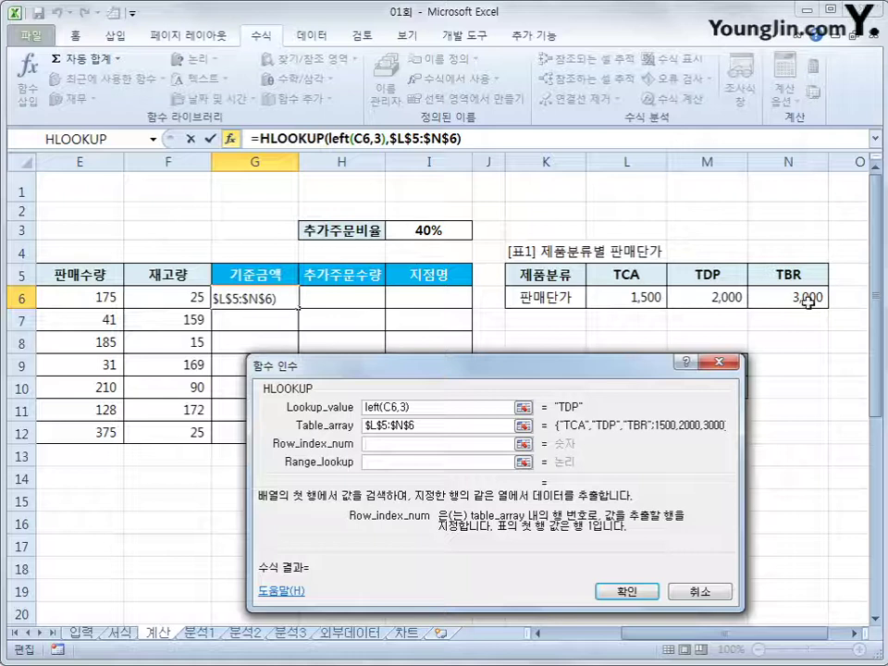
{"action": "type", "text": "2"}
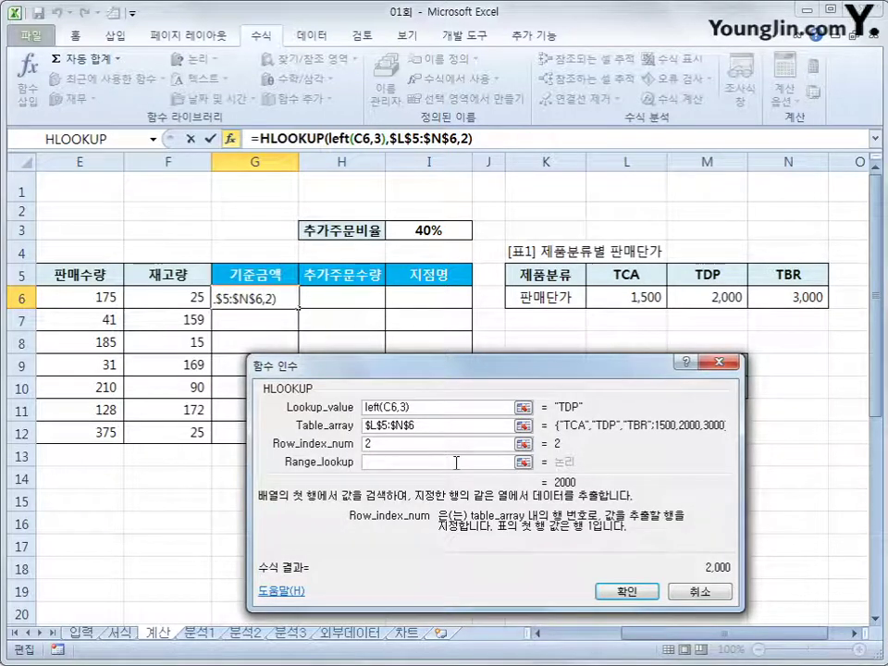
{"action": "left_click", "coordinate": [456, 462]}
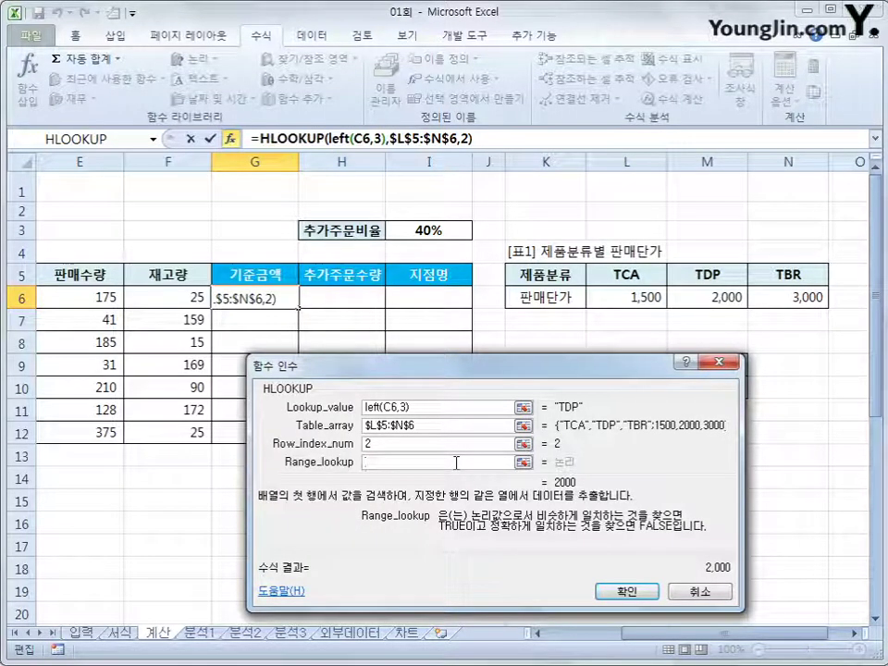
{"action": "type", "text": "0"}
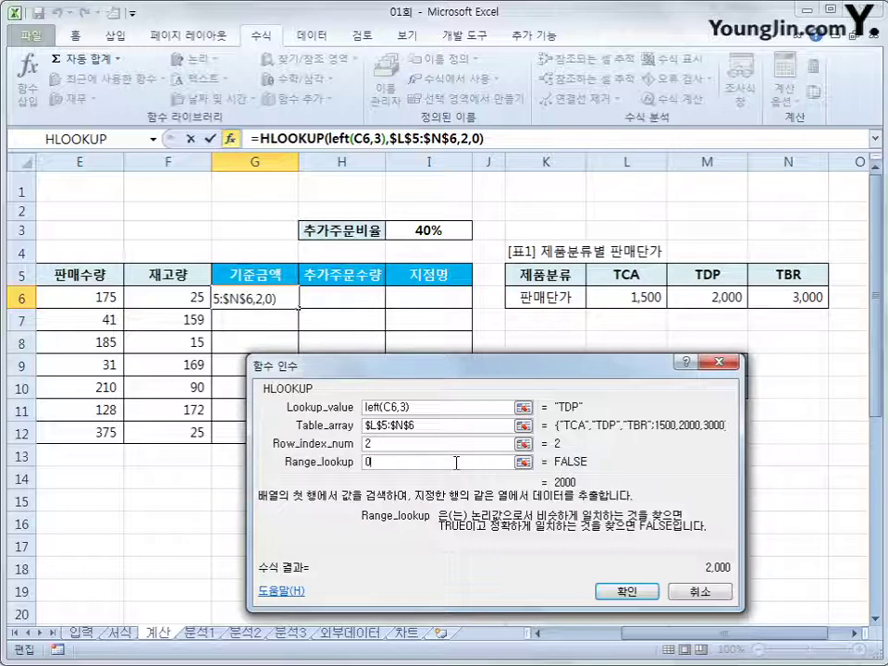
{"action": "left_click", "coordinate": [618, 592]}
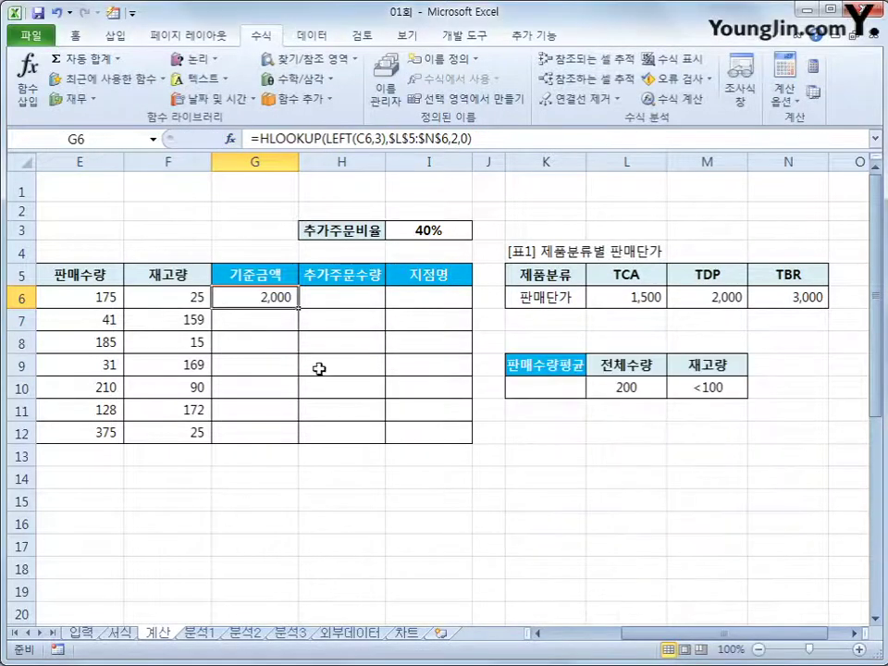
{"action": "left_click_drag", "start_coordinate": [297, 309], "coordinate": [290, 440]}
{"action": "left_click_drag", "start_coordinate": [674, 638], "coordinate": [641, 638]}
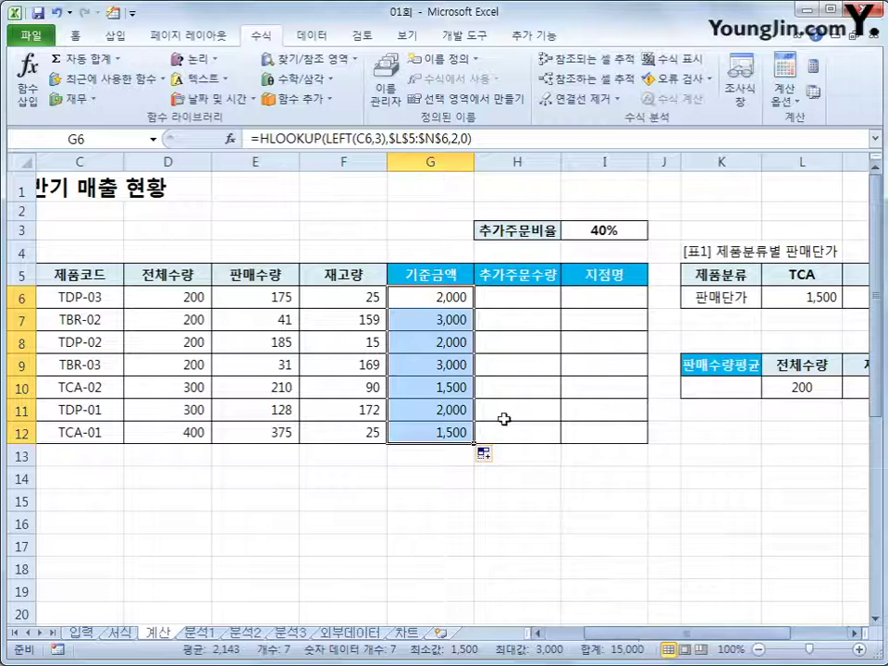
Multiply the HLOOKUP formula in G6 by the 판매수량 cell E6 and fill it down through G12.
{"action": "left_click", "coordinate": [450, 299]}
{"action": "left_click", "coordinate": [512, 139]}
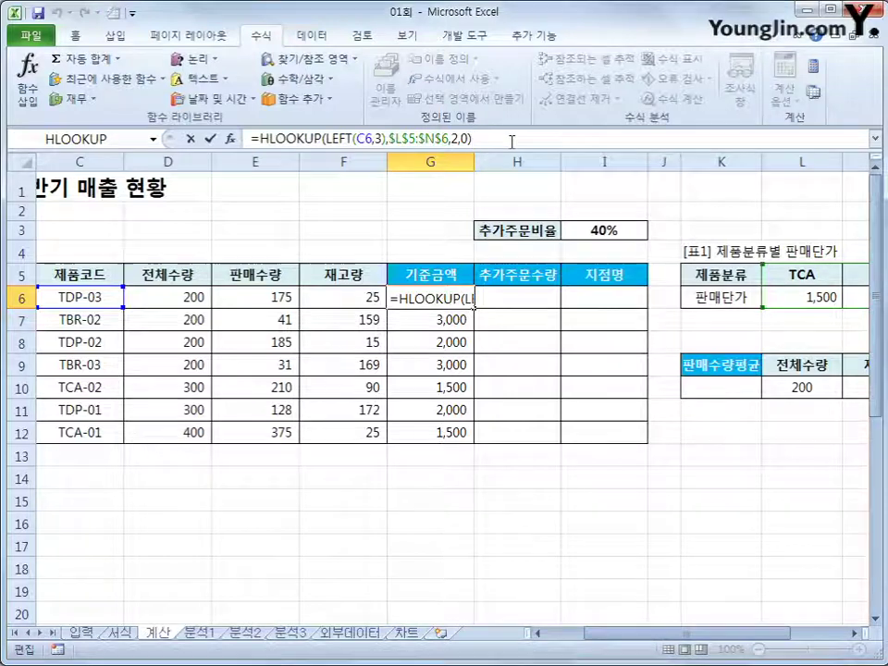
{"action": "type", "text": "*"}
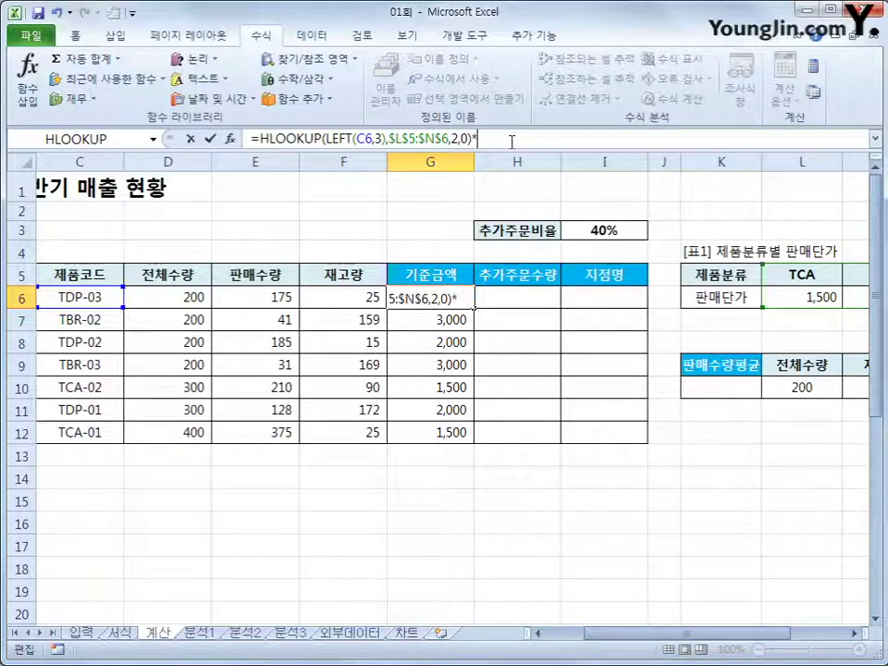
{"action": "left_click", "coordinate": [243, 302]}
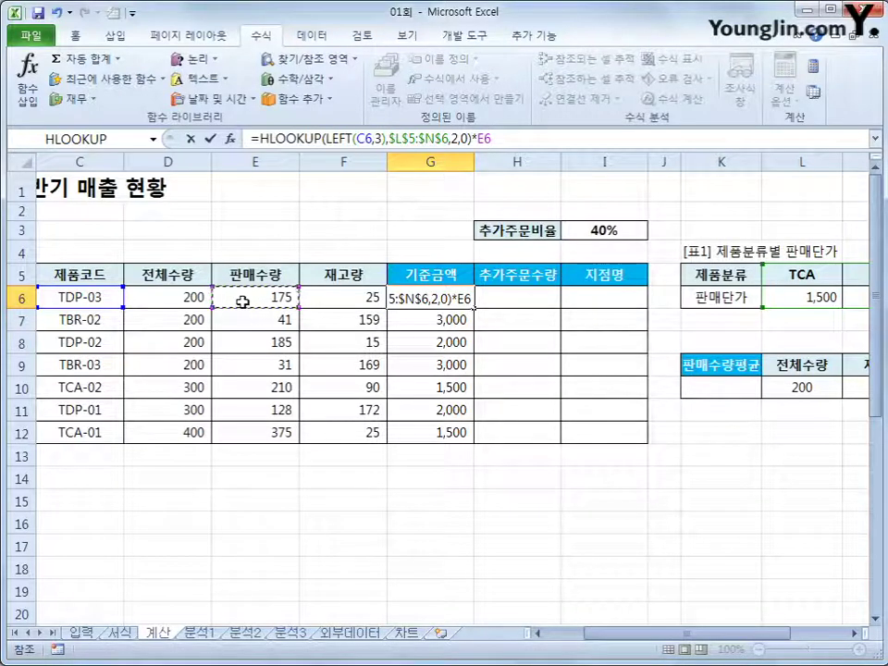
{"action": "key", "text": "Return"}
{"action": "left_click", "coordinate": [462, 304]}
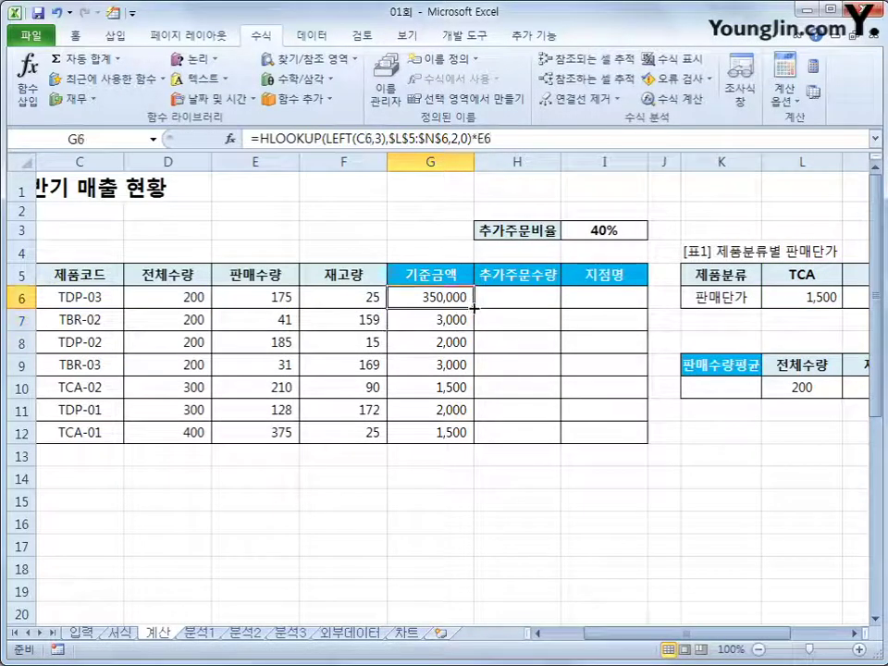
{"action": "left_click_drag", "start_coordinate": [467, 308], "coordinate": [463, 439]}
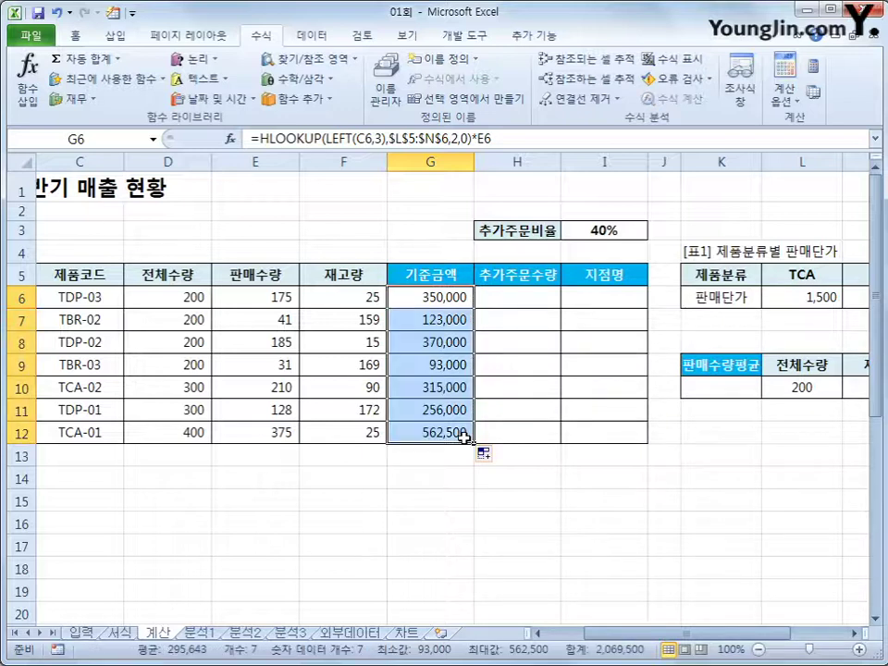
Examine calculation task 3 in the exam document for the condition, calculation, suffix and functions required for 추가주문수량 (H6:H12).
{"action": "left_click", "coordinate": [507, 303]}
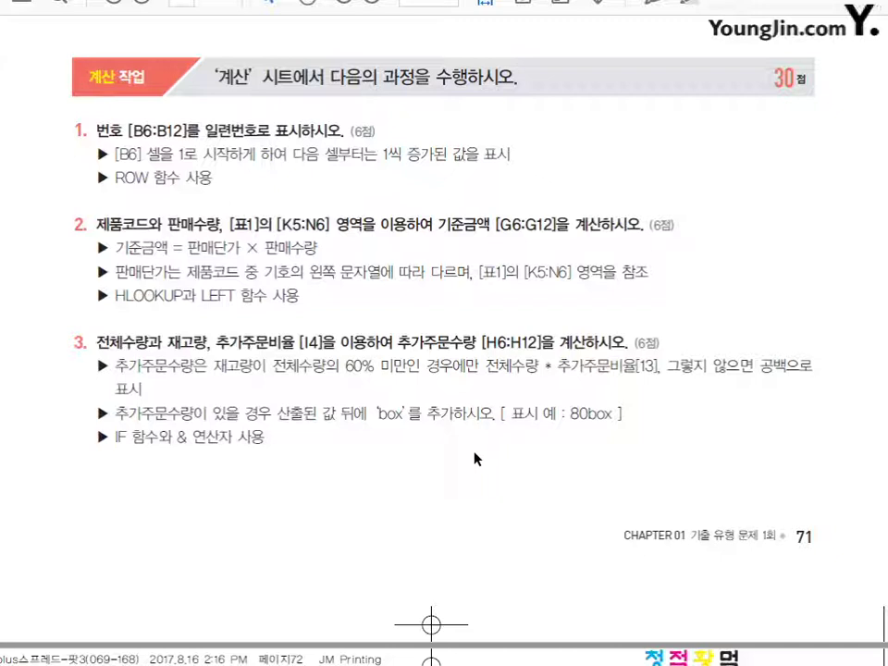
{"action": "left_click_drag", "start_coordinate": [271, 366], "coordinate": [421, 367]}
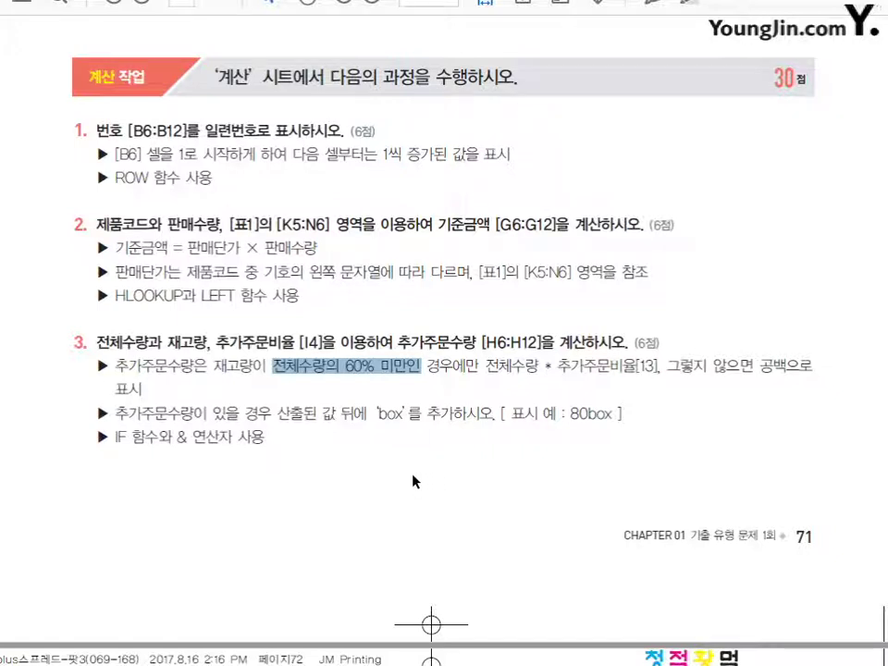
{"action": "double_click", "coordinate": [117, 438]}
{"action": "left_click_drag", "start_coordinate": [118, 439], "coordinate": [171, 439]}
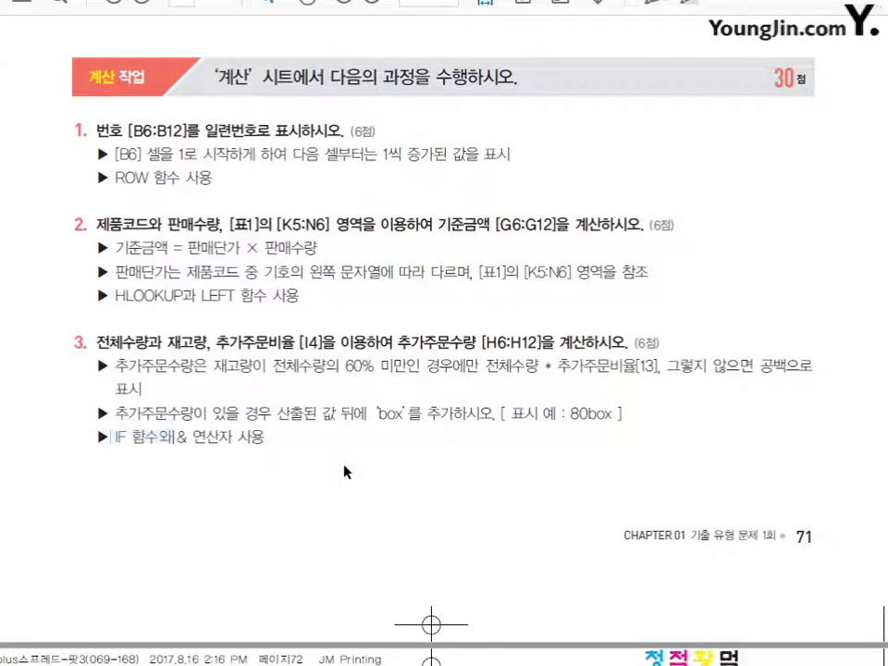
{"action": "left_click_drag", "start_coordinate": [485, 367], "coordinate": [607, 371]}
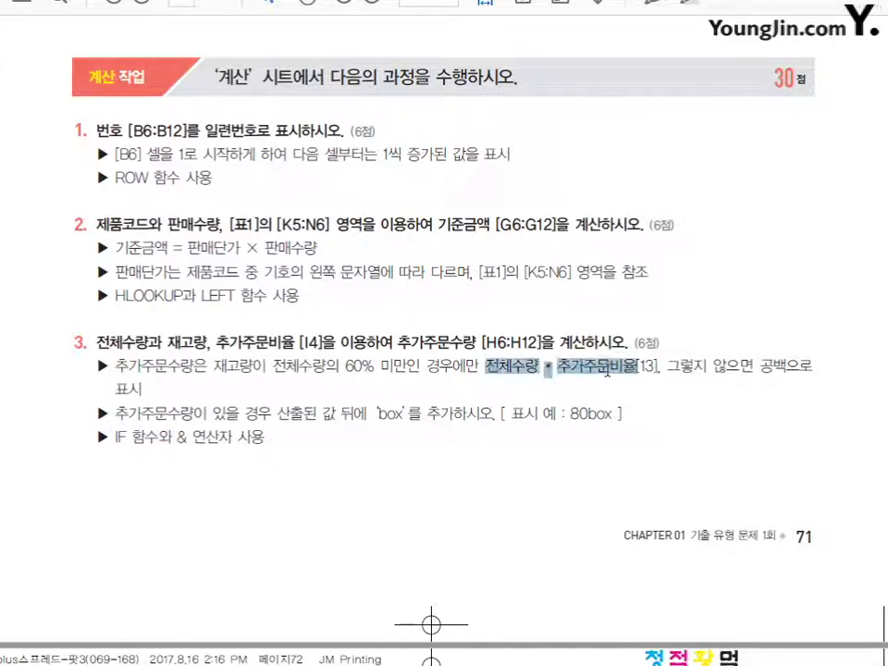
{"action": "left_click", "coordinate": [594, 473]}
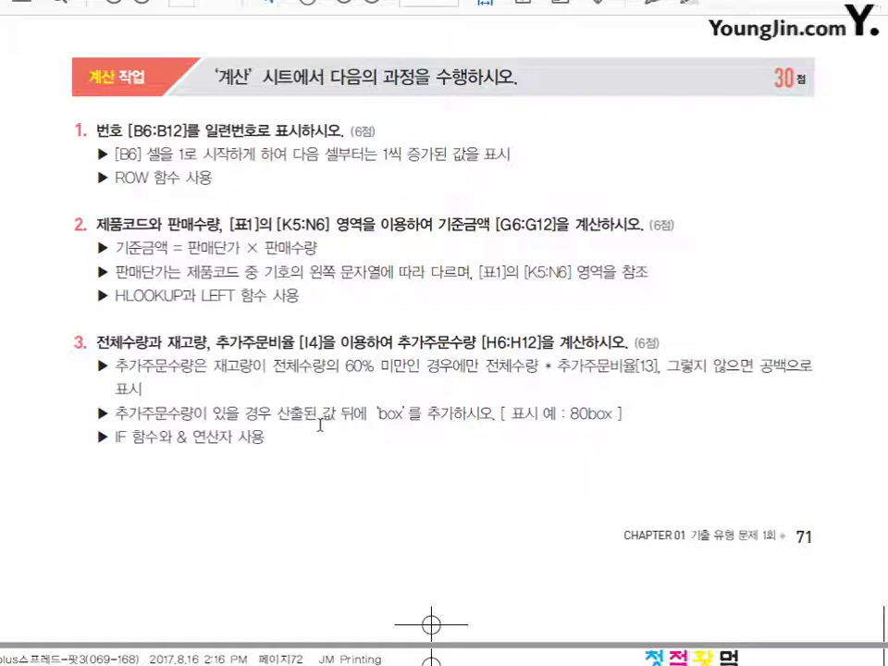
{"action": "left_click_drag", "start_coordinate": [377, 418], "coordinate": [405, 418]}
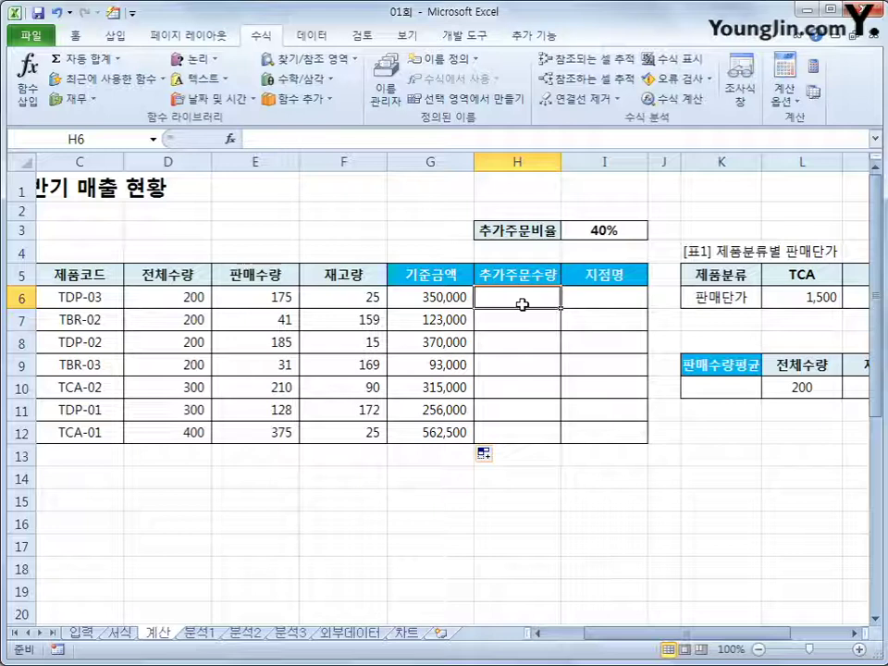
Start an IF formula in the first 추가주문수량 cell, H6, with the logical test F6<D6*60%.
{"action": "type", "text": "=if("}
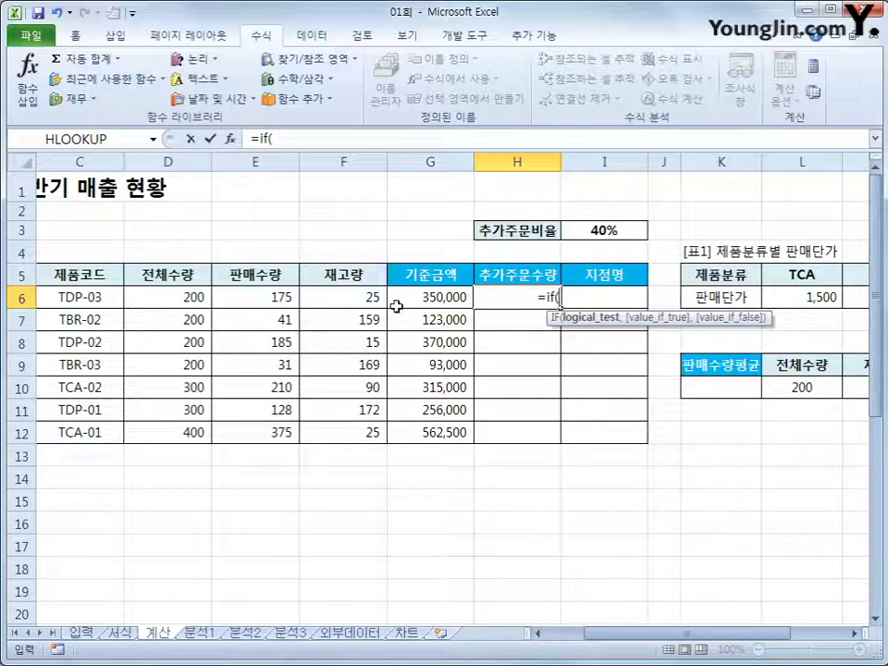
{"action": "left_click", "coordinate": [365, 297]}
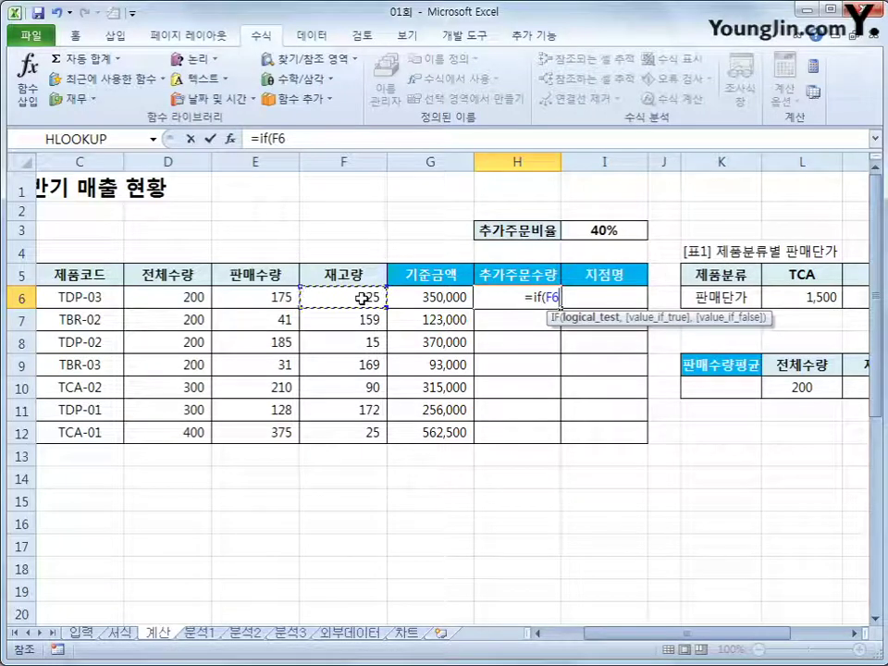
{"action": "type", "text": "<"}
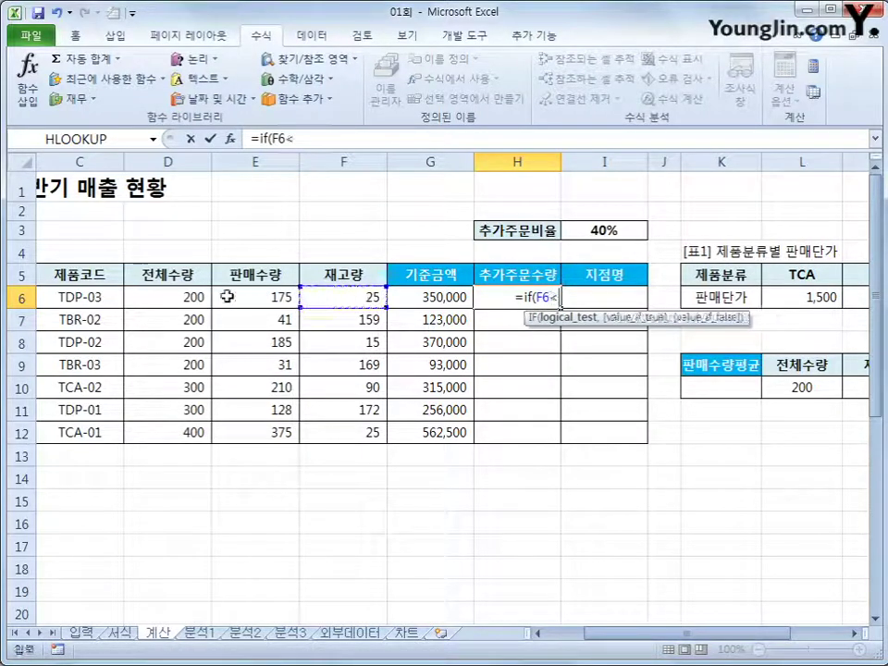
{"action": "left_click", "coordinate": [197, 298]}
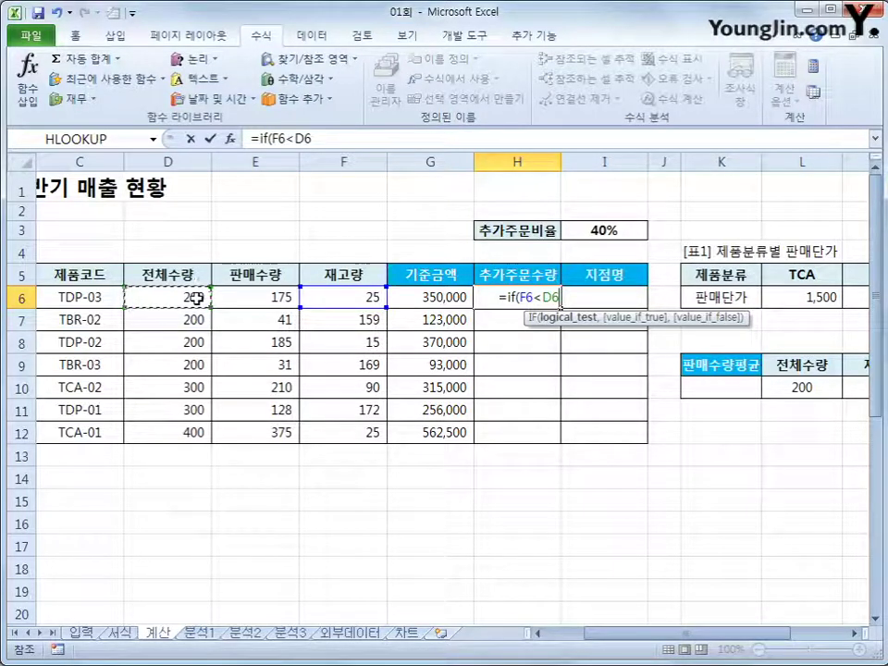
{"action": "type", "text": "*"}
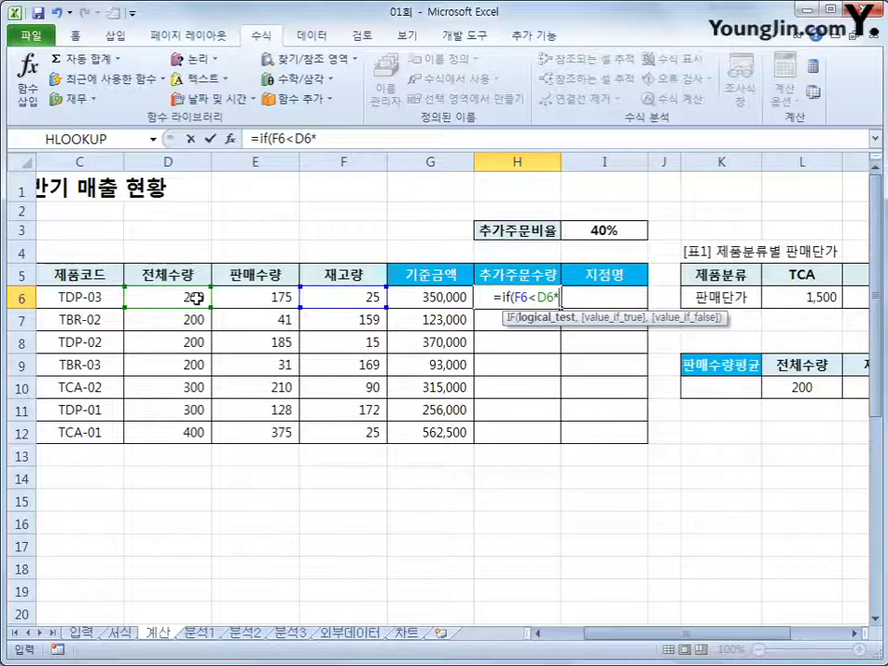
{"action": "type", "text": "60%"}
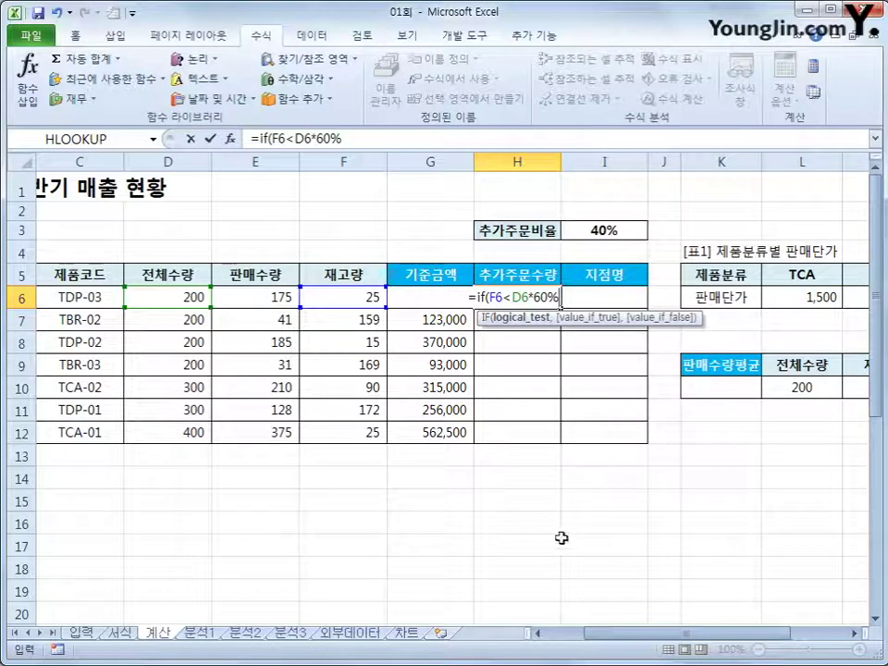
{"action": "type", "text": ","}
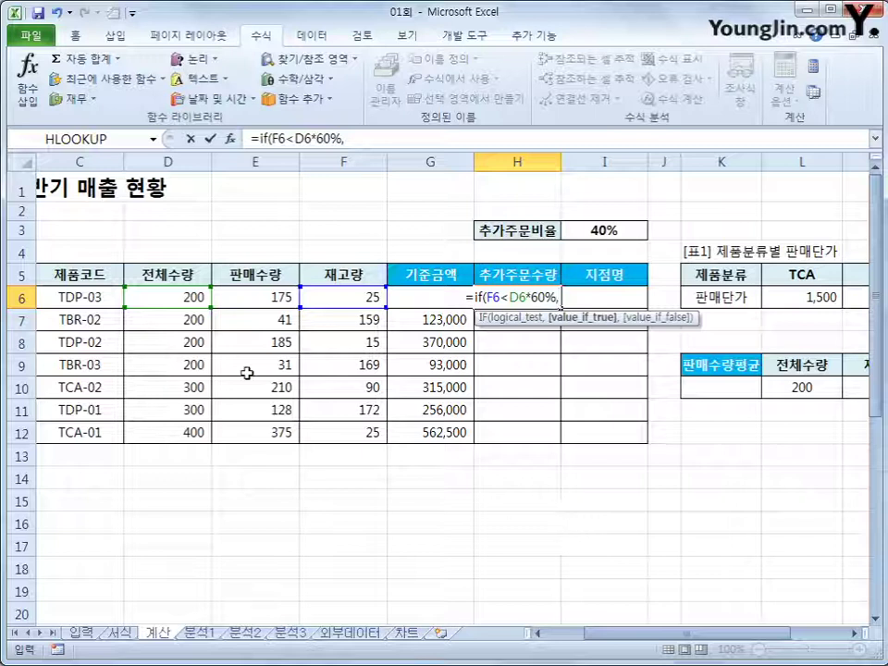
Enter D6*$I$3&"box" as the value-if-true argument of the IF formula in H6.
{"action": "left_click", "coordinate": [189, 299]}
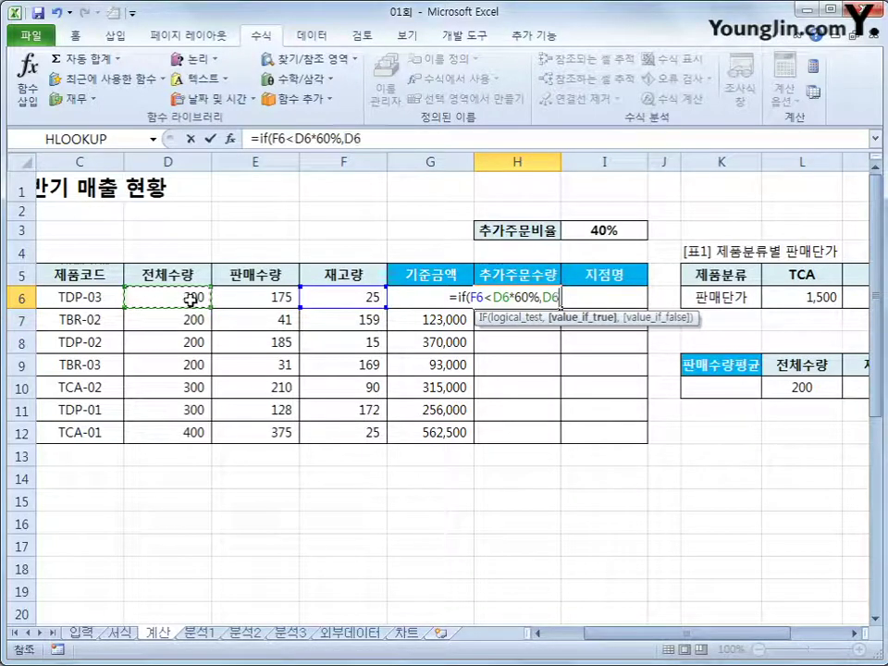
{"action": "type", "text": "*"}
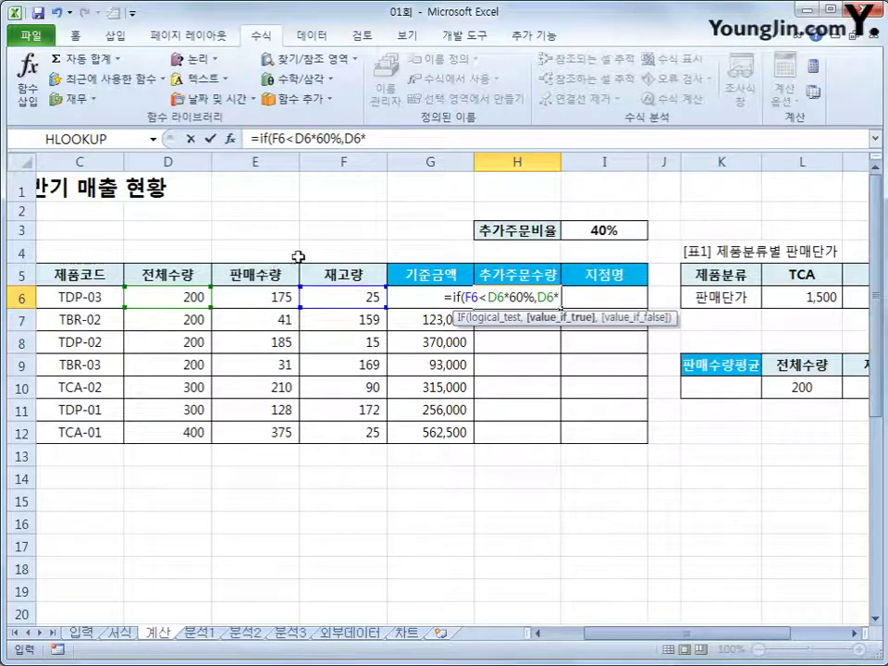
{"action": "left_click", "coordinate": [604, 229]}
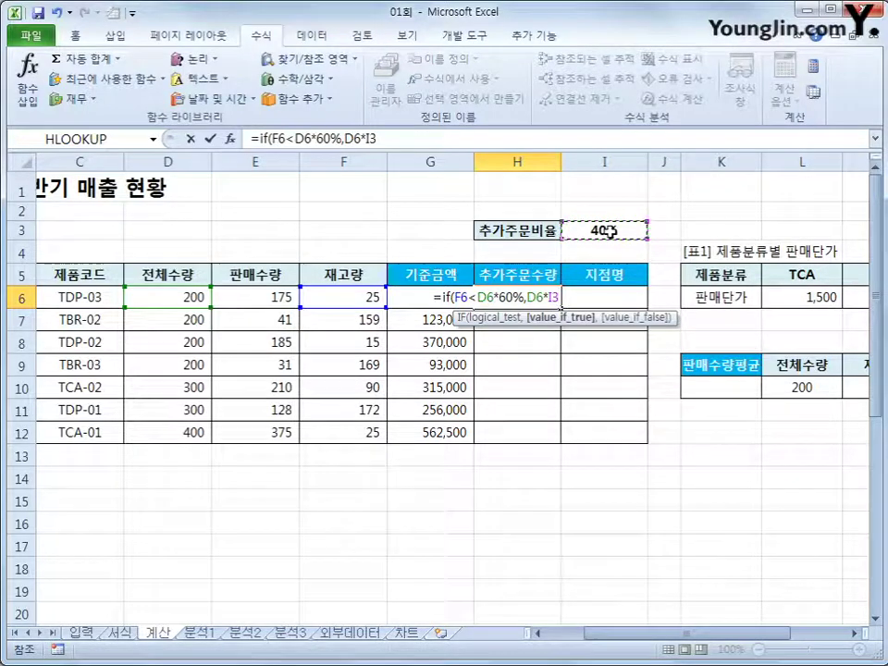
{"action": "key", "text": "F4"}
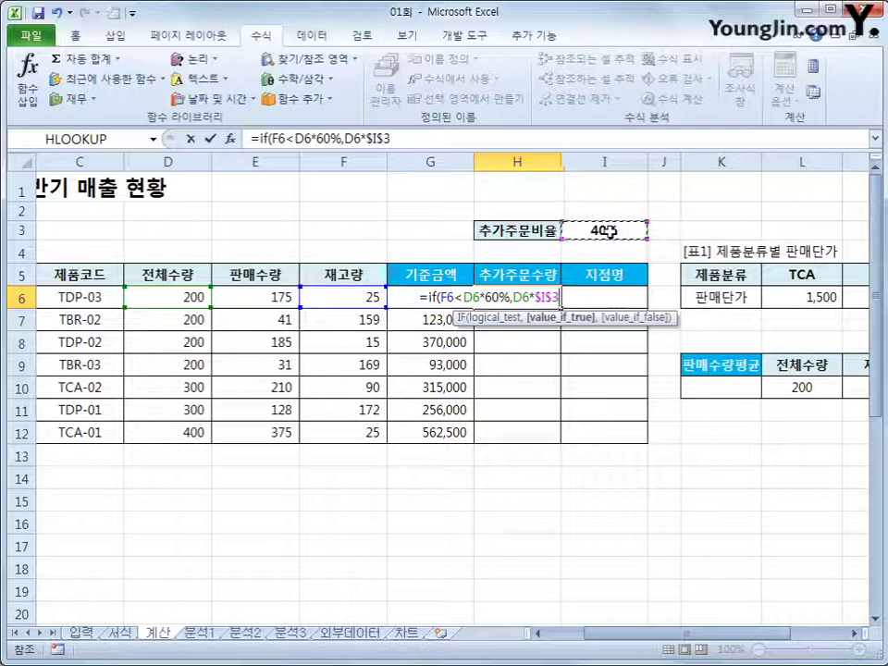
{"action": "type", "text": "&"}
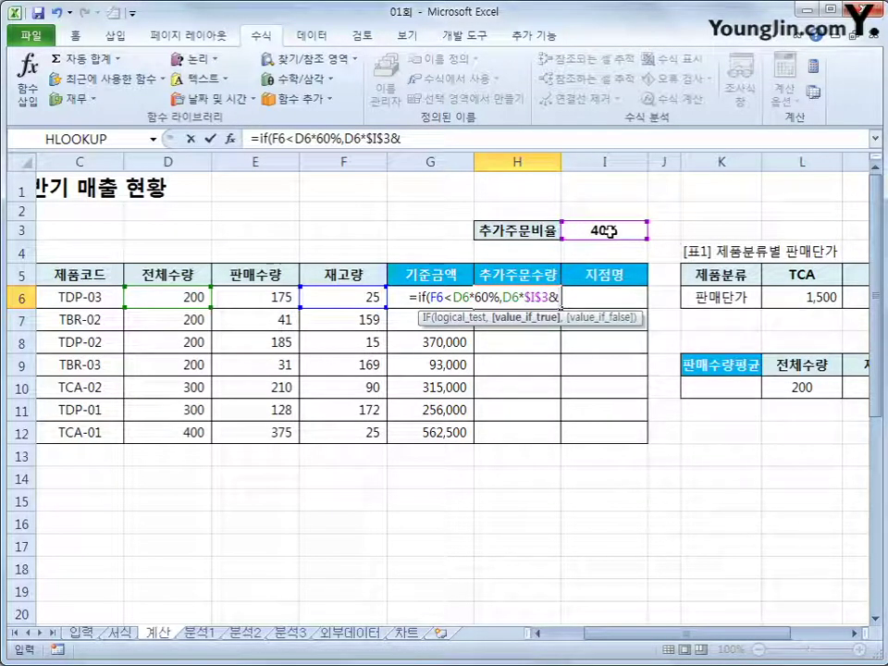
{"action": "type", "text": "\""}
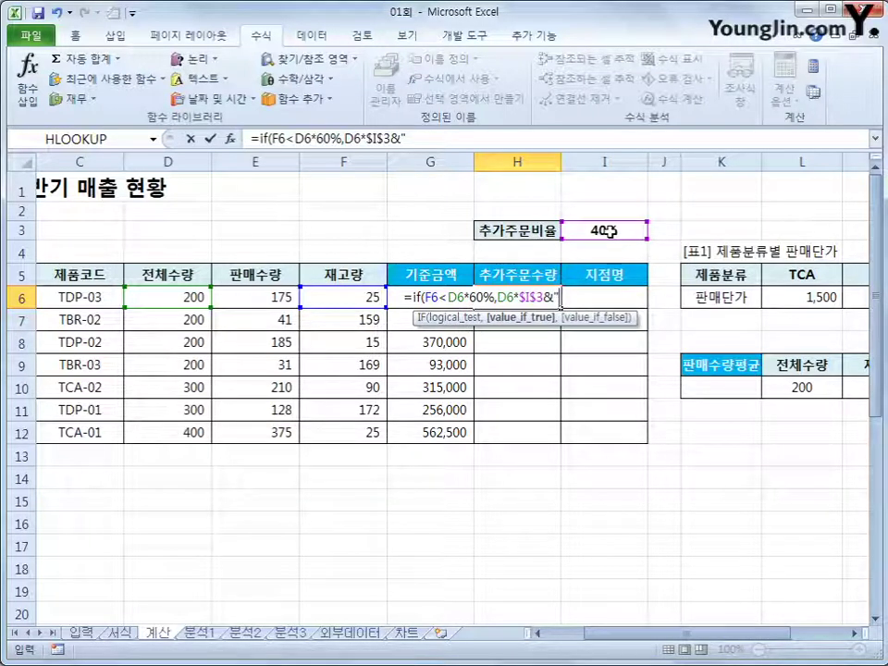
{"action": "type", "text": "box\""}
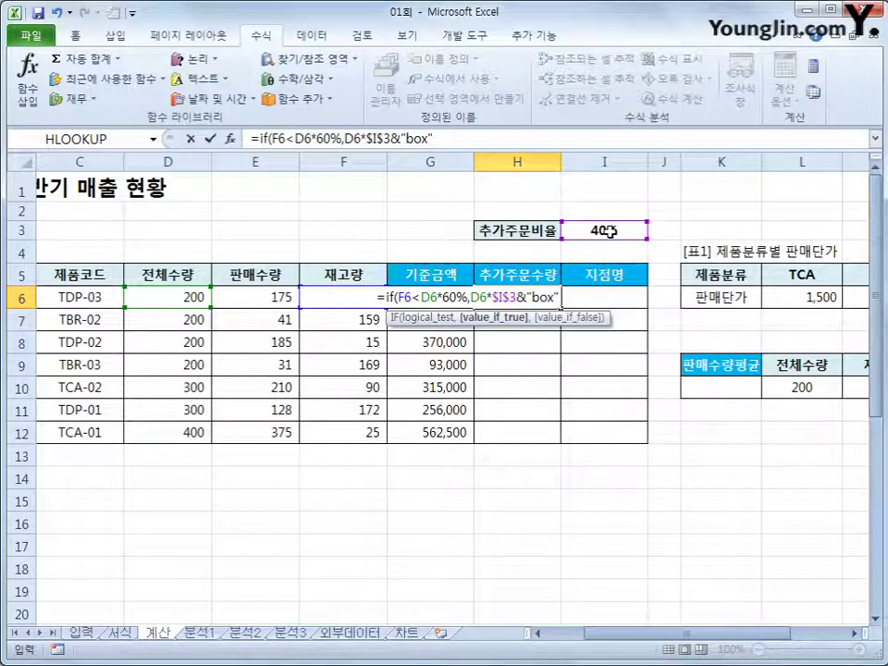
Complete the IF formula in H6 with an empty string "" as the false value and fill it down through H12.
{"action": "type", "text": ","}
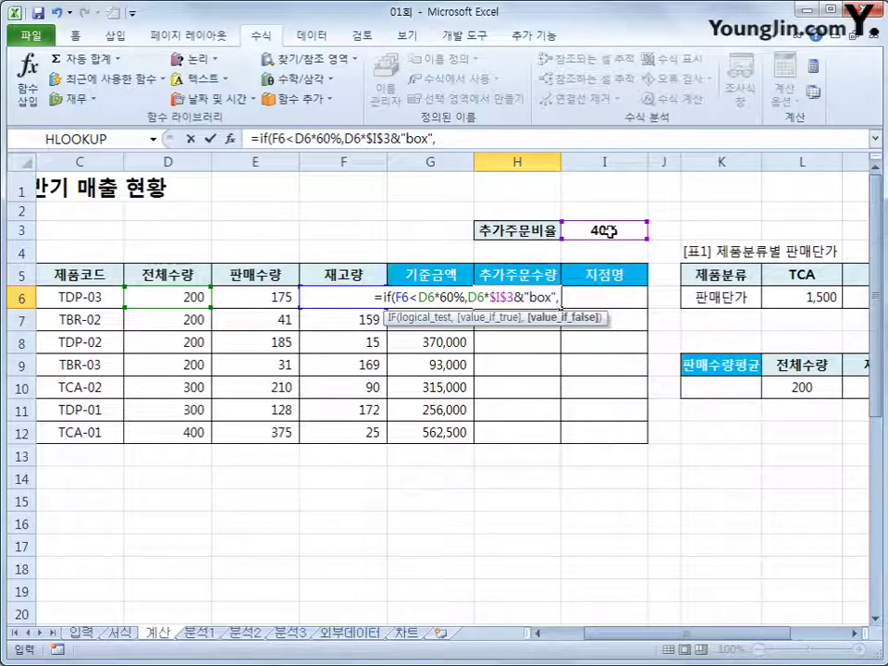
{"action": "type", "text": "\"\""}
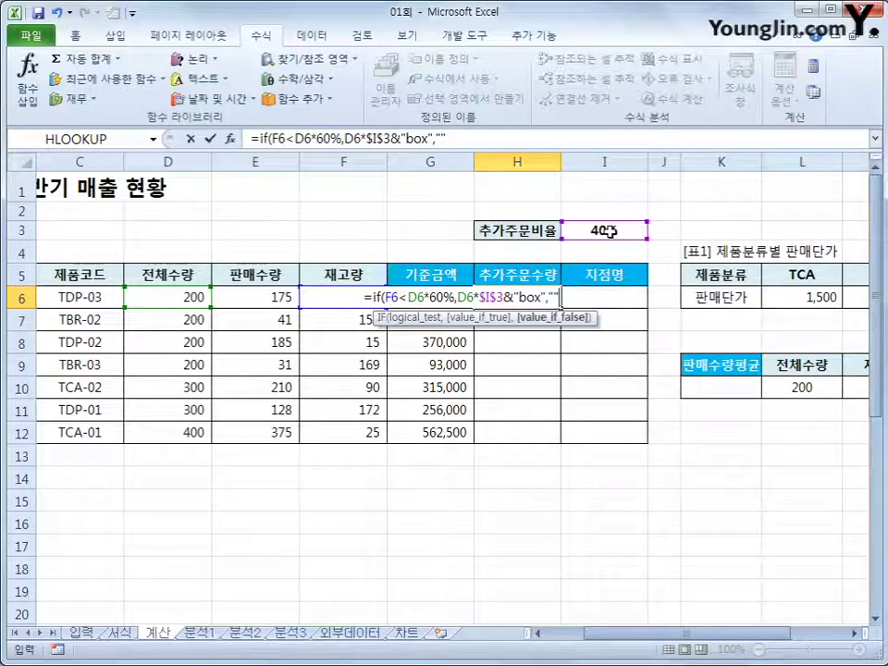
{"action": "type", "text": ")"}
{"action": "key", "text": "Return"}
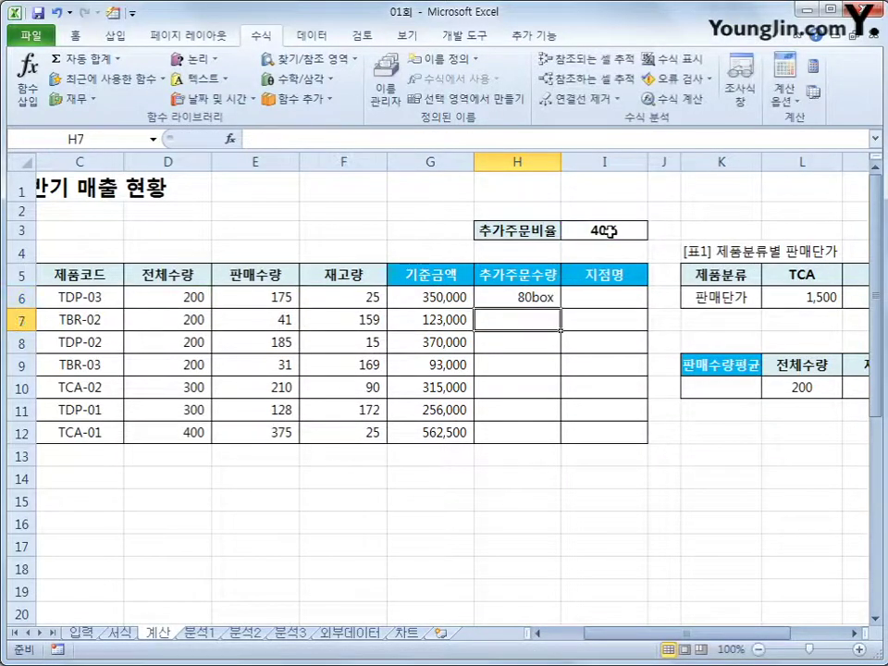
{"action": "left_click", "coordinate": [527, 298]}
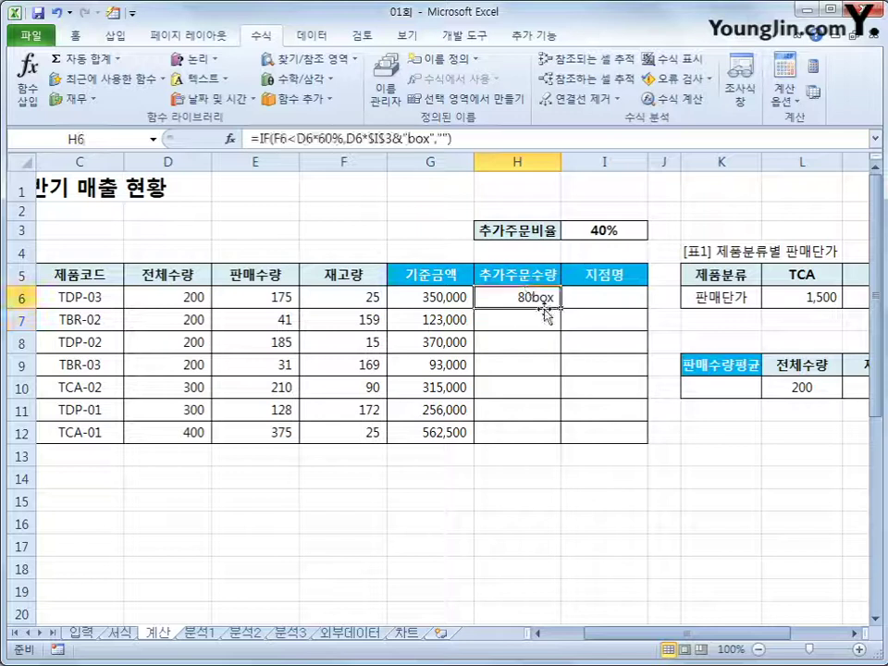
{"action": "left_click_drag", "start_coordinate": [560, 311], "coordinate": [543, 441]}
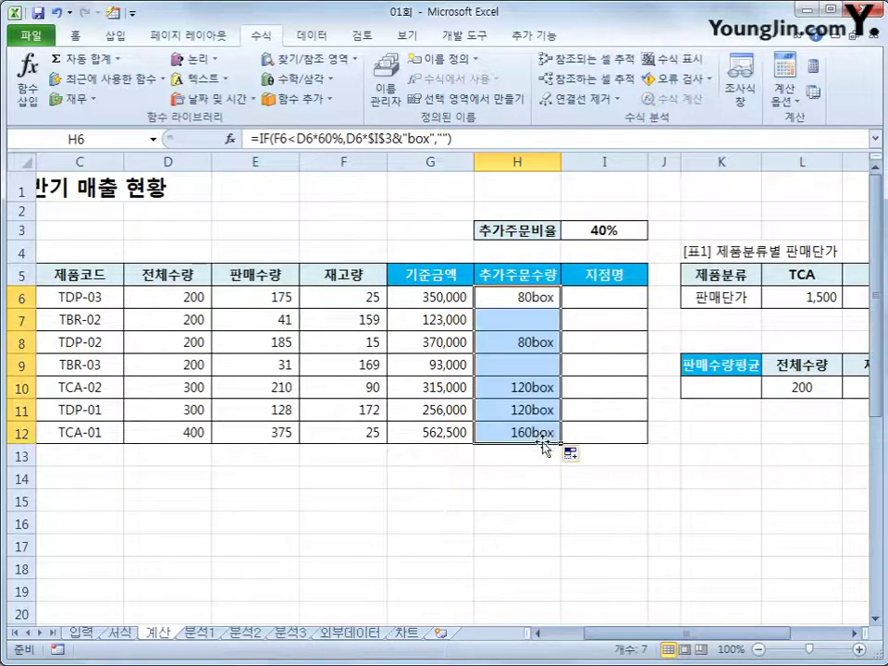
{"action": "left_click", "coordinate": [518, 432]}
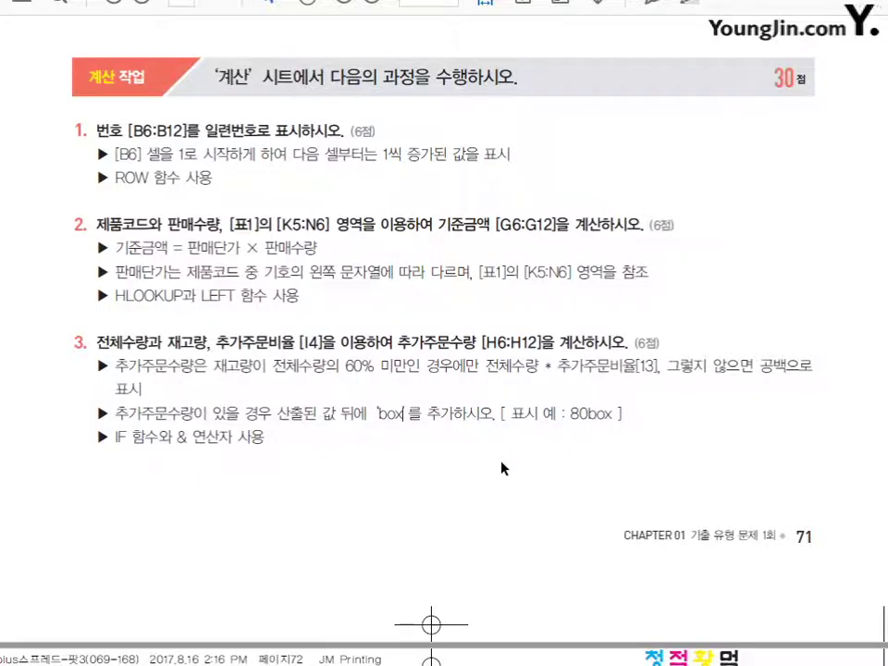
Examine calculation task 4 in the exam document for the 지점명 (I6:I12) rule and the functions required.
{"action": "scroll", "coordinate": [502, 468], "scroll_direction": "down", "scroll_amount": 5}
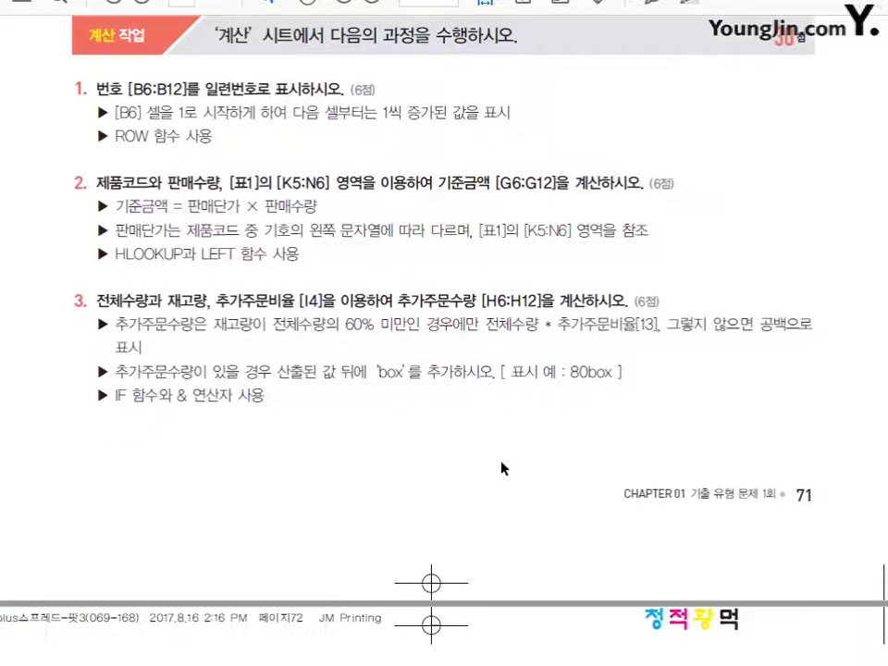
{"action": "scroll", "coordinate": [502, 468], "scroll_direction": "down", "scroll_amount": 1}
{"action": "scroll", "coordinate": [498, 476], "scroll_direction": "down", "scroll_amount": 4}
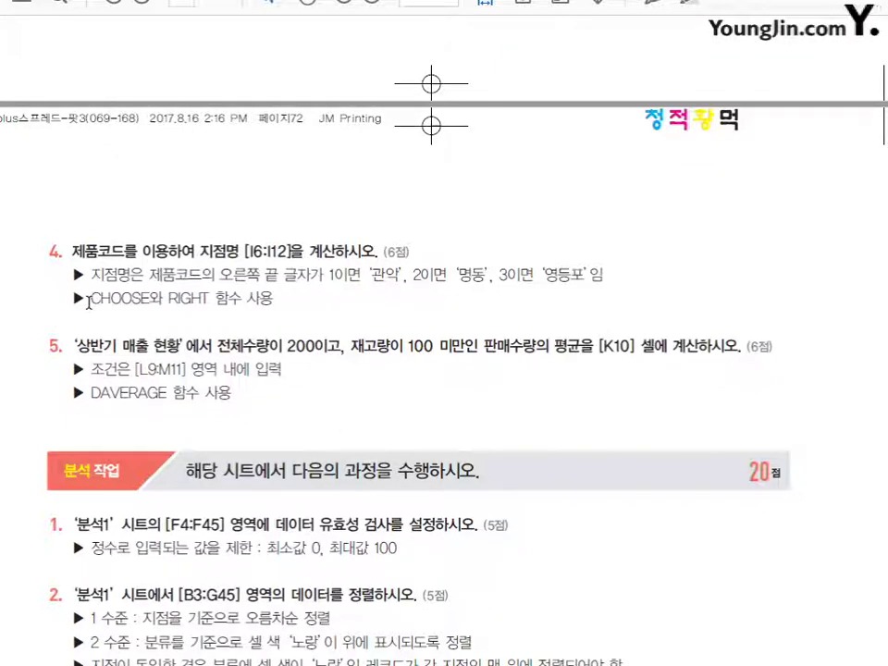
{"action": "left_click_drag", "start_coordinate": [87, 300], "coordinate": [187, 303]}
{"action": "left_click", "coordinate": [370, 317]}
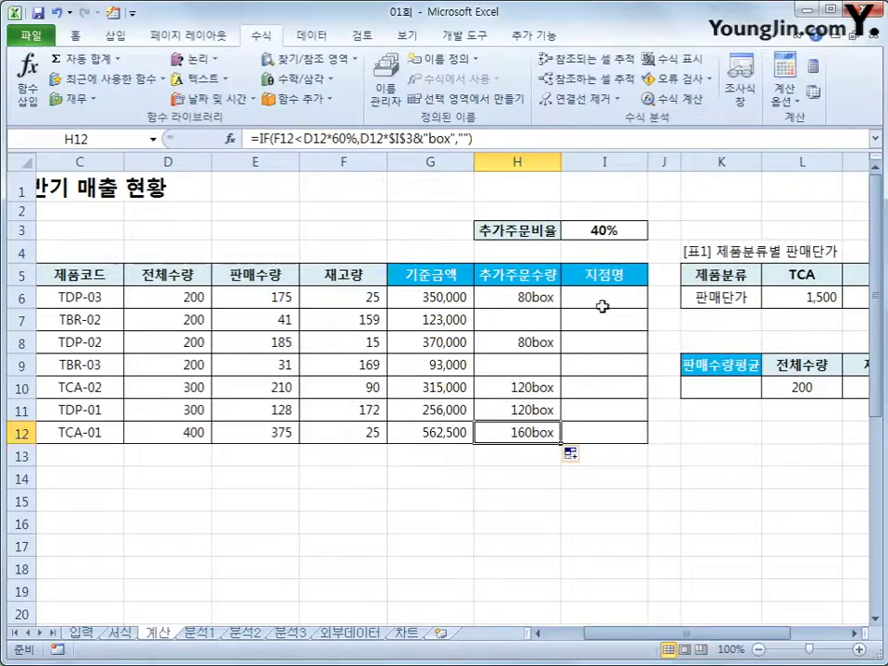
Start a CHOOSE formula in the first 지점명 cell, I6, with RIGHT(C6,1) as its index number.
{"action": "left_click", "coordinate": [603, 307]}
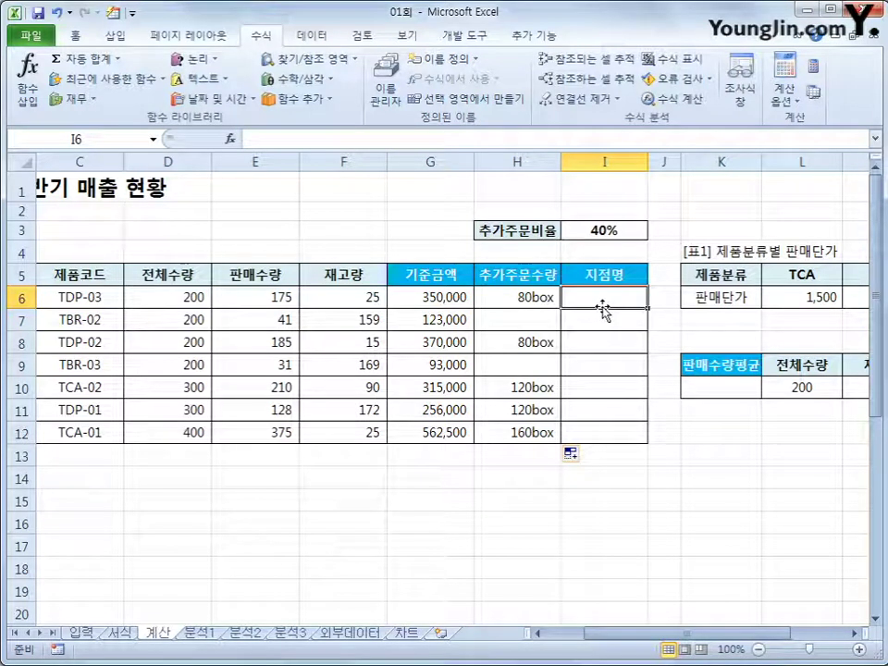
{"action": "type", "text": "=cho"}
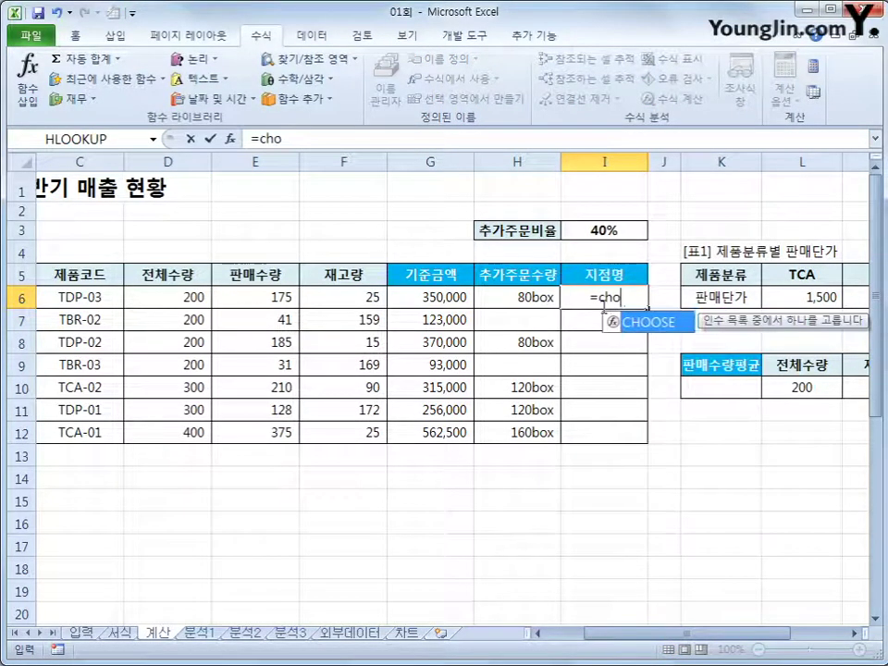
{"action": "key", "text": "Tab"}
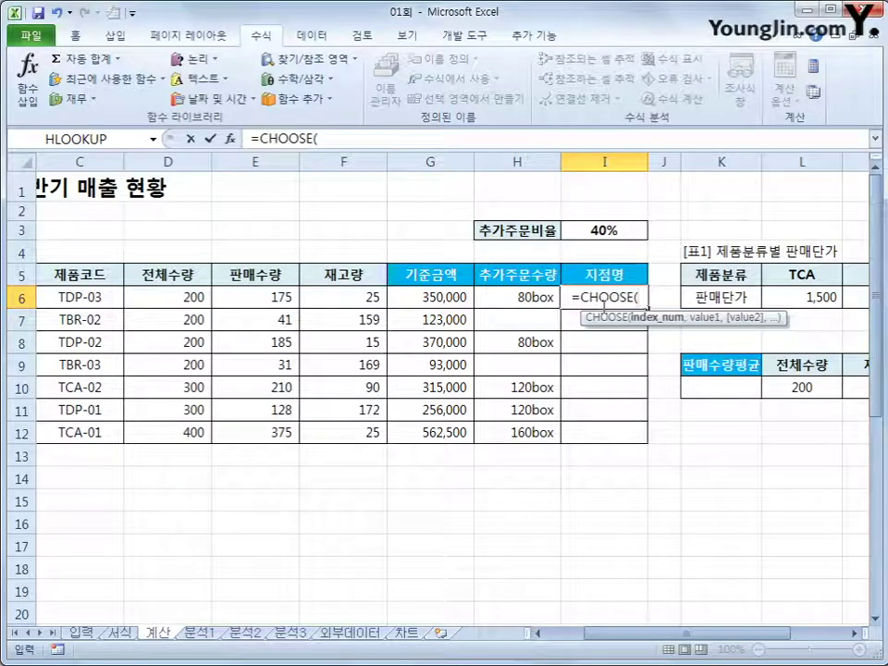
{"action": "type", "text": "right"}
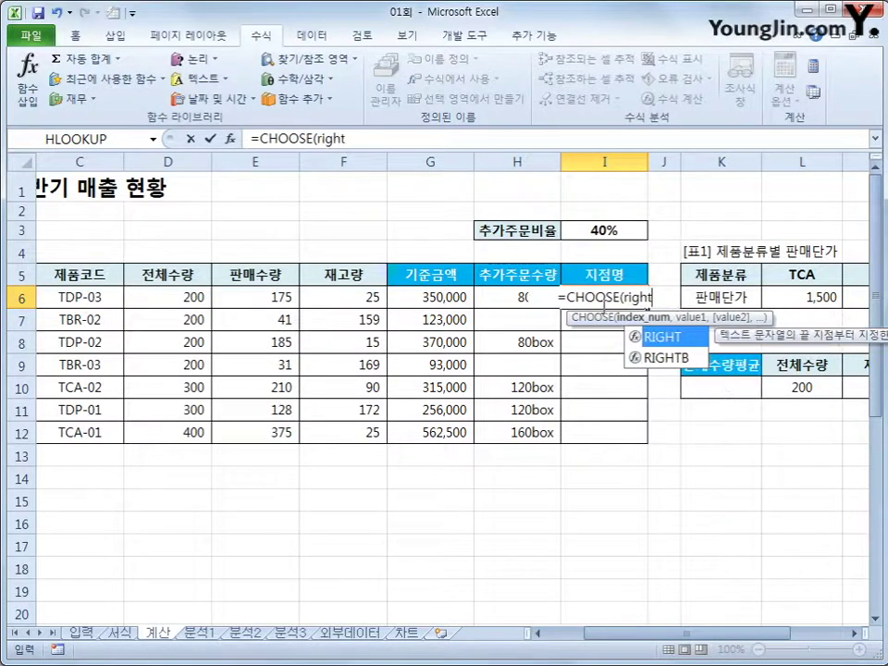
{"action": "key", "text": "Tab"}
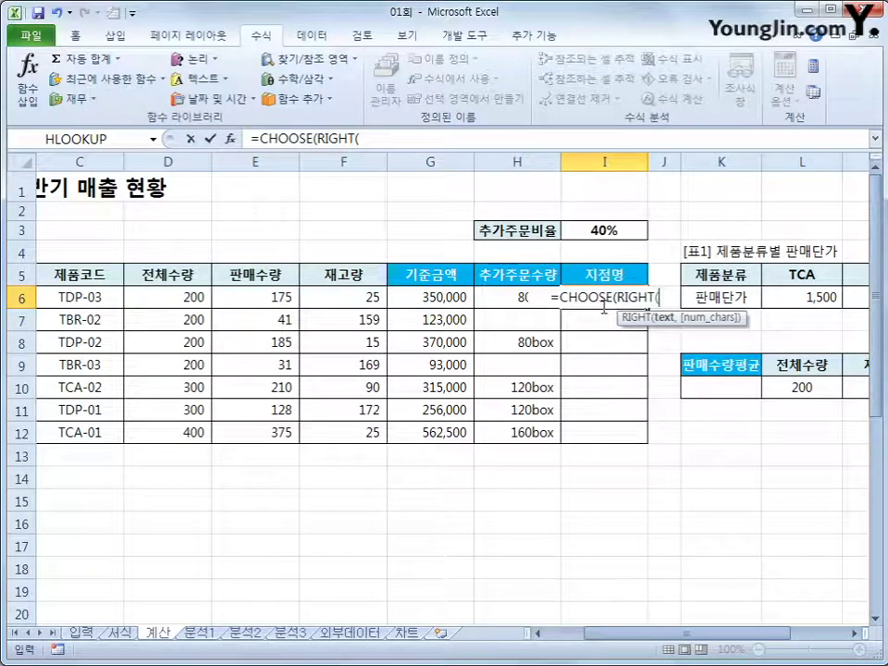
{"action": "left_click", "coordinate": [108, 295]}
{"action": "type", "text": ","}
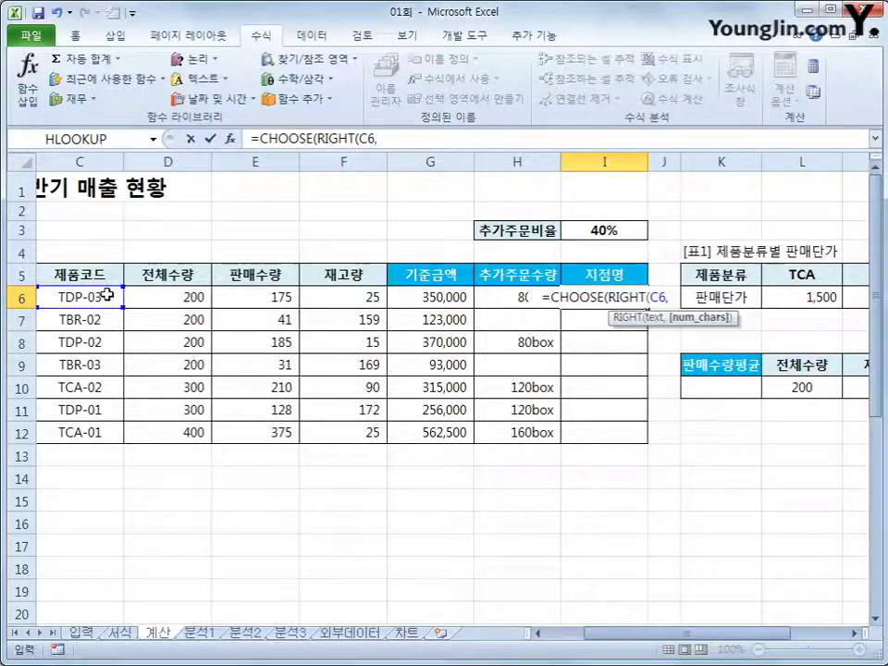
{"action": "type", "text": "1)"}
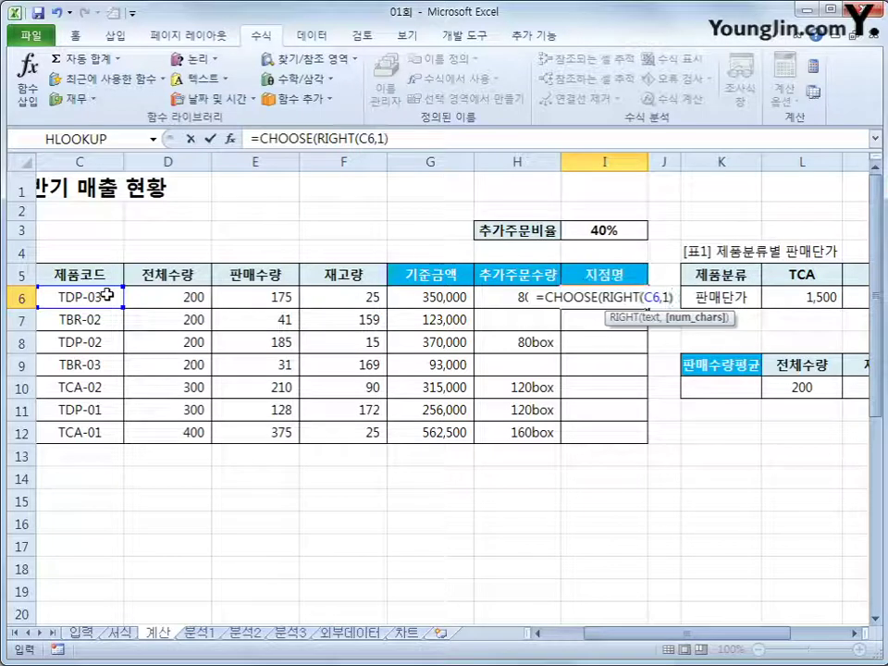
{"action": "type", "text": ","}
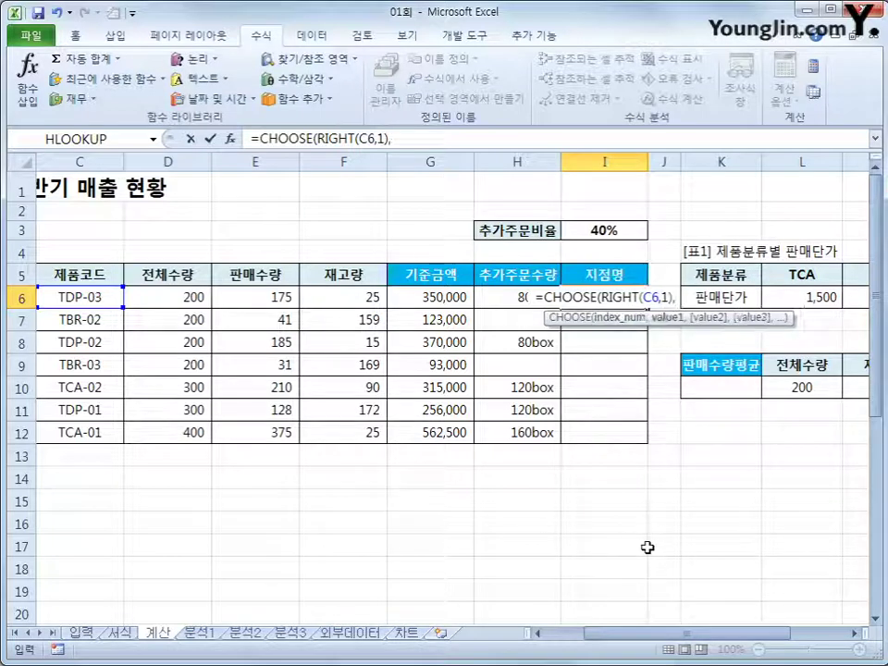
Enter "관악" as the first value of the CHOOSE formula in I6.
{"action": "type", "text": "\""}
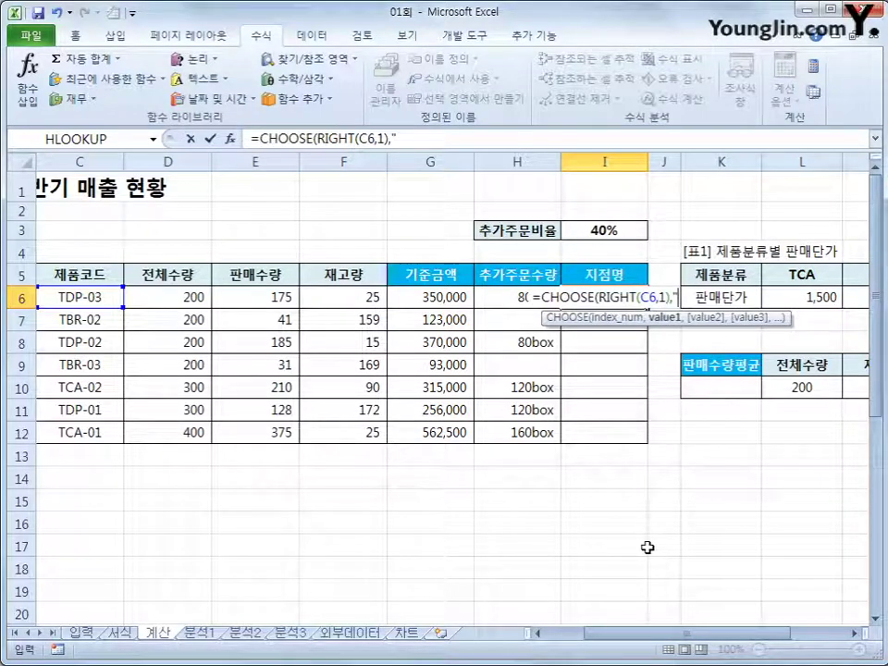
{"action": "type", "text": "rhks"}
{"action": "key", "text": "BackSpace"}
{"action": "key", "text": "BackSpace"}
{"action": "key", "text": "BackSpace"}
{"action": "key", "text": "BackSpace"}
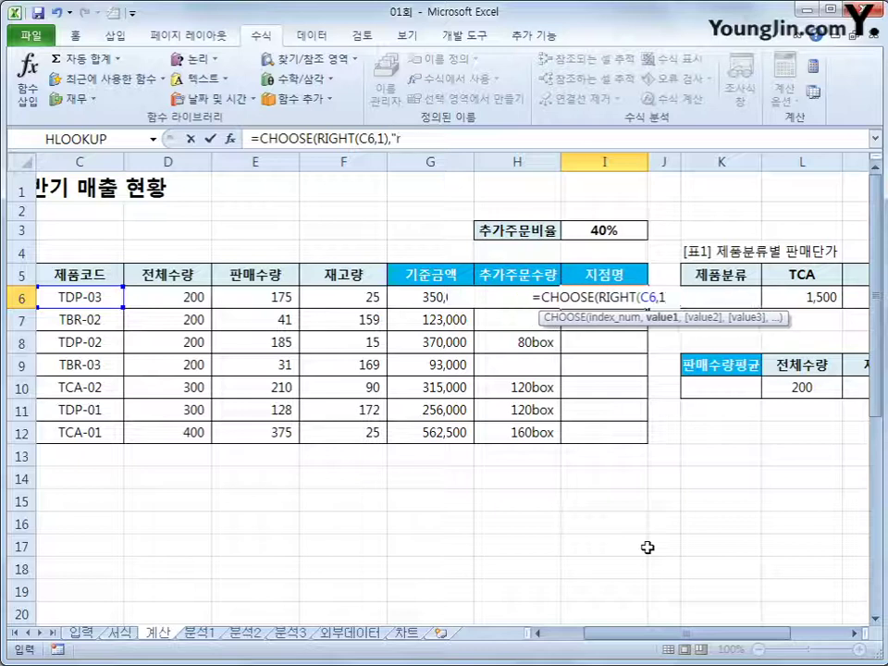
{"action": "type", "text": "관악\""}
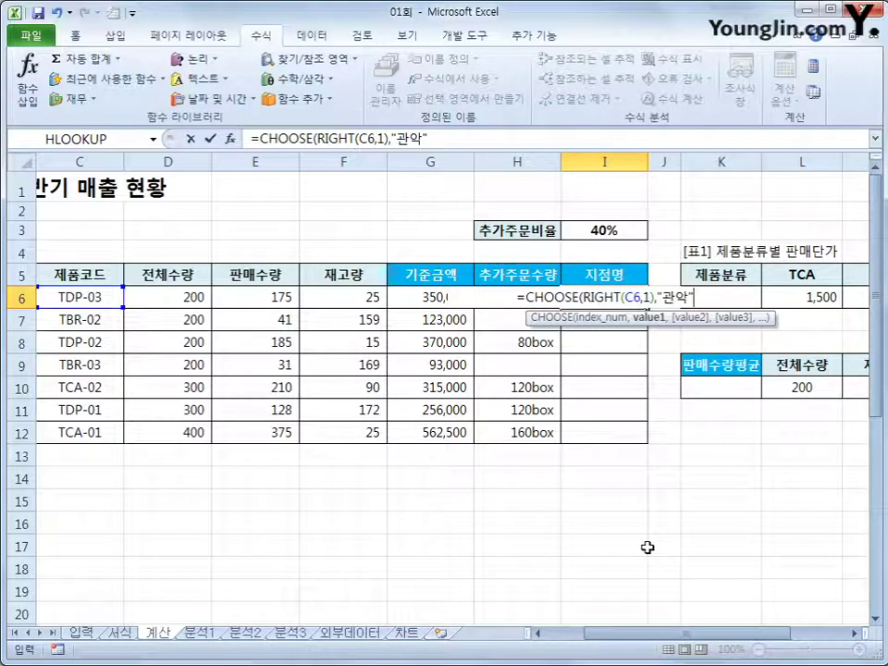
Complete the CHOOSE formula in I6 with "명동" and "영등포" as the second and third values, and fill it down through I12.
{"action": "type", "text": ",\""}
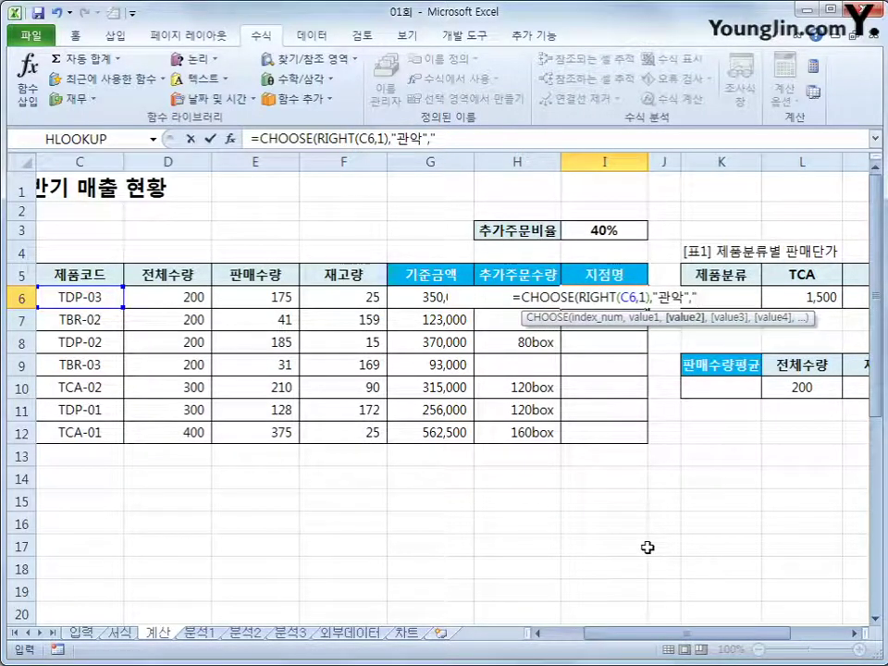
{"action": "type", "text": "명동\",\""}
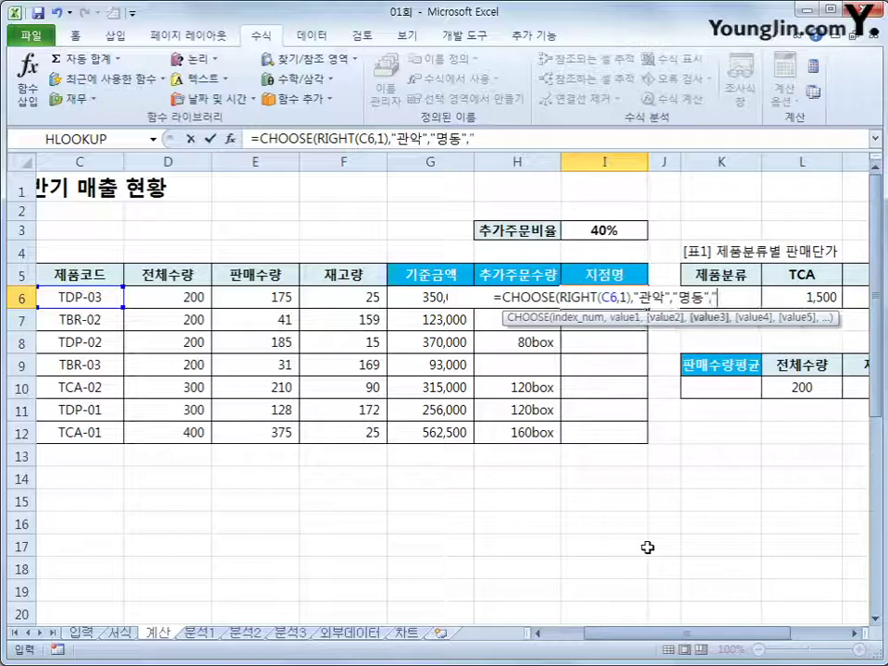
{"action": "type", "text": "영등ㅍ"}
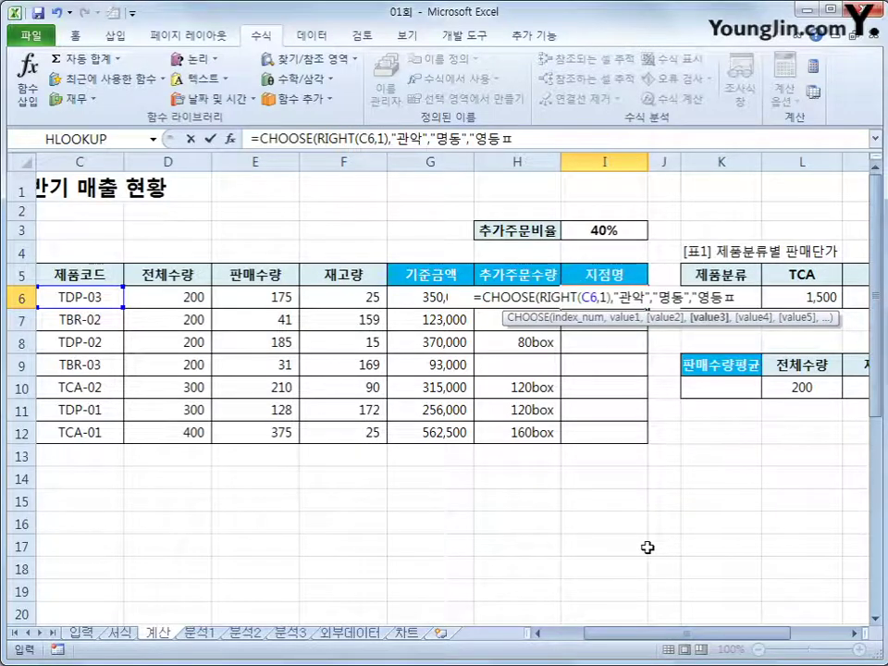
{"action": "type", "text": "ㅗ\")"}
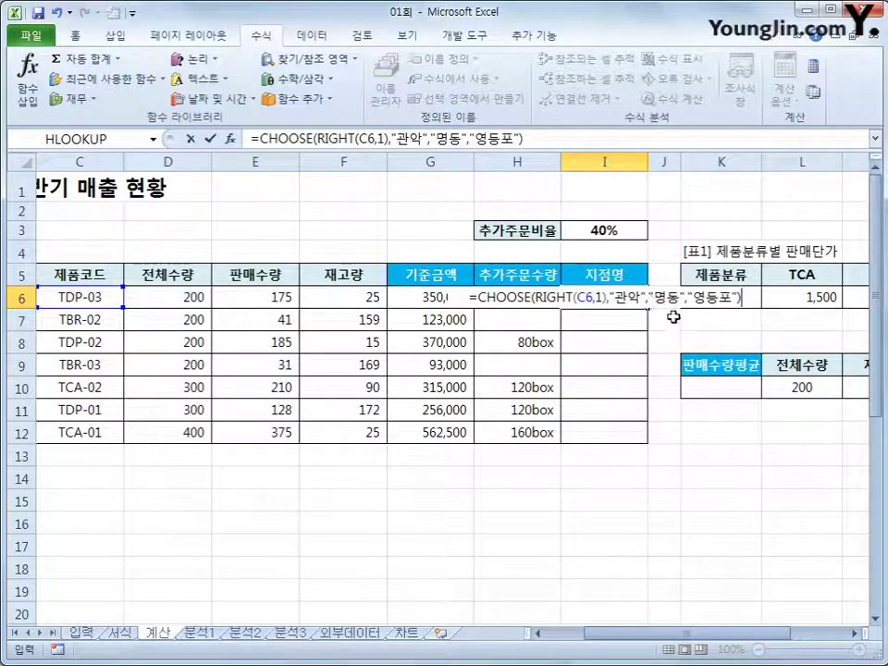
{"action": "key", "text": "Return"}
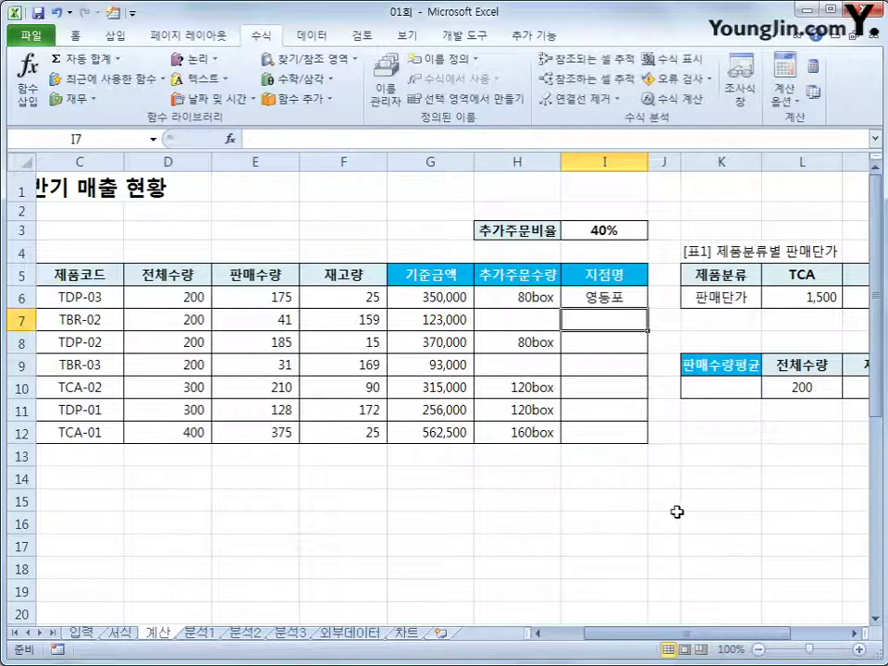
{"action": "left_click", "coordinate": [634, 296]}
{"action": "left_click_drag", "start_coordinate": [650, 309], "coordinate": [638, 434]}
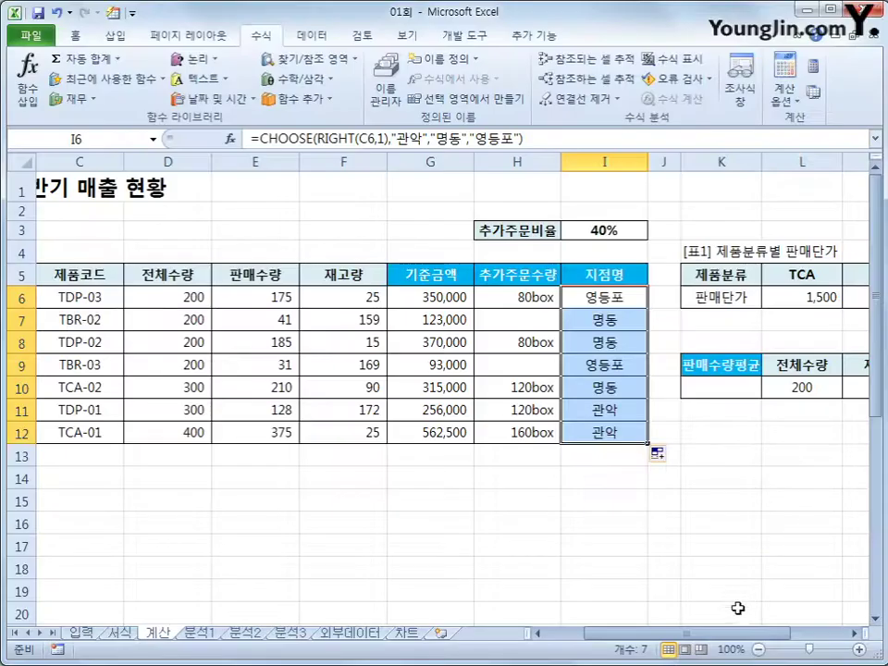
Examine the 전체수량 and 재고량 conditions in the criteria table L9:M10 beside 판매수량평균.
{"action": "left_click_drag", "start_coordinate": [746, 637], "coordinate": [774, 634]}
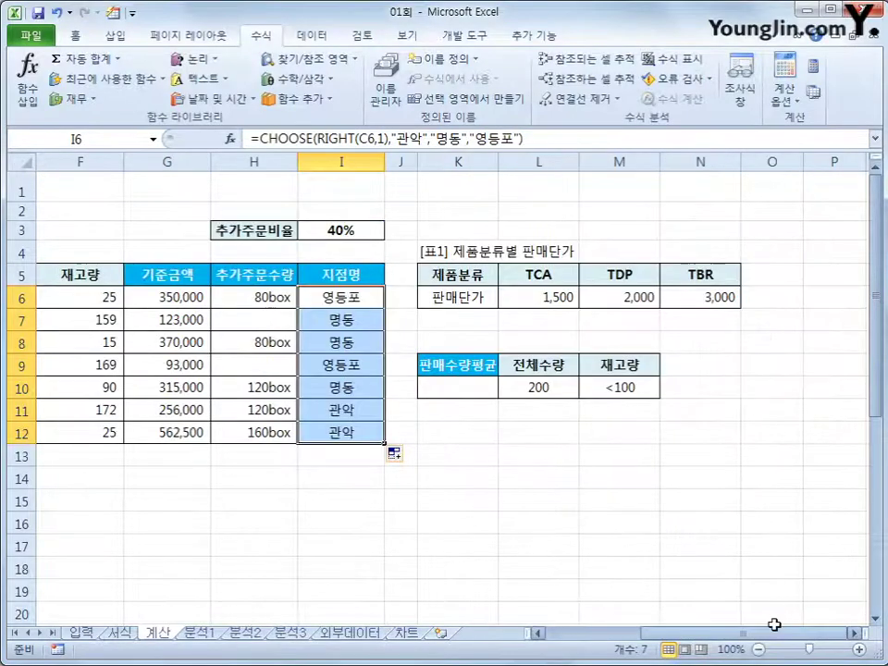
{"action": "left_click_drag", "start_coordinate": [538, 365], "coordinate": [551, 387]}
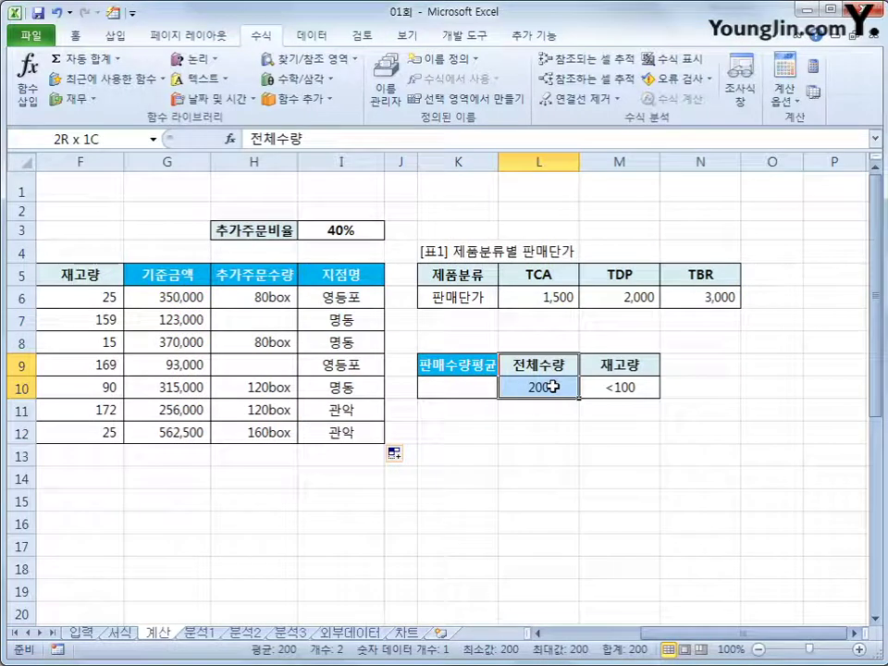
{"action": "left_click", "coordinate": [552, 387]}
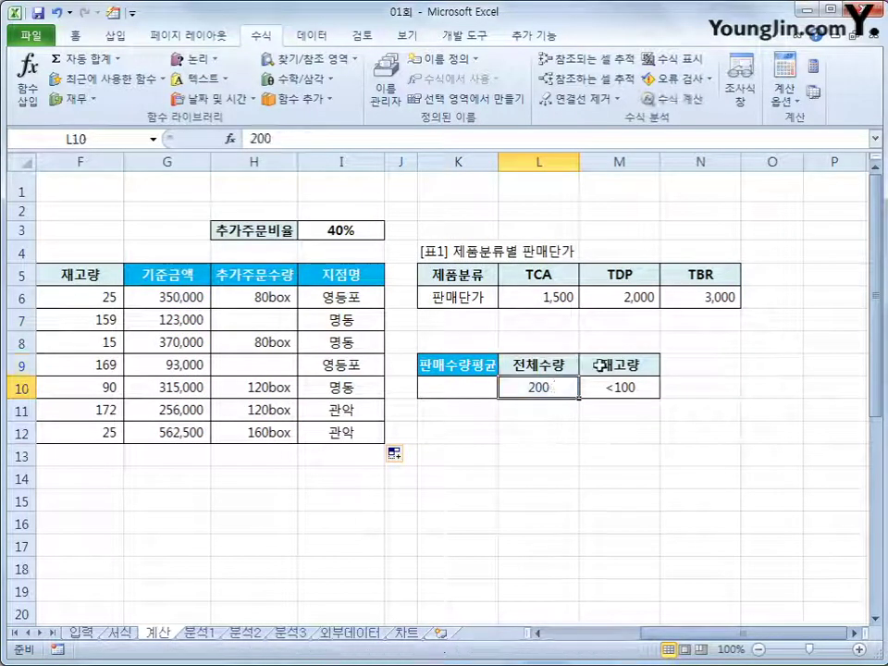
{"action": "left_click", "coordinate": [597, 365]}
{"action": "left_click", "coordinate": [618, 388]}
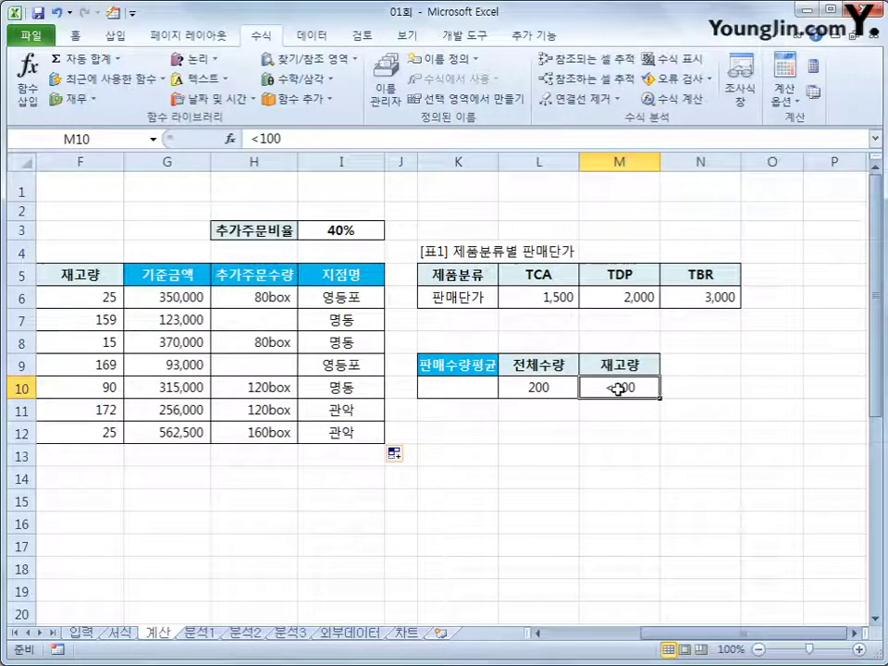
Start a DAVERAGE formula in the 판매수량평균 cell K10, choosing the function from the database (데이터베이스) category.
{"action": "left_click", "coordinate": [477, 380]}
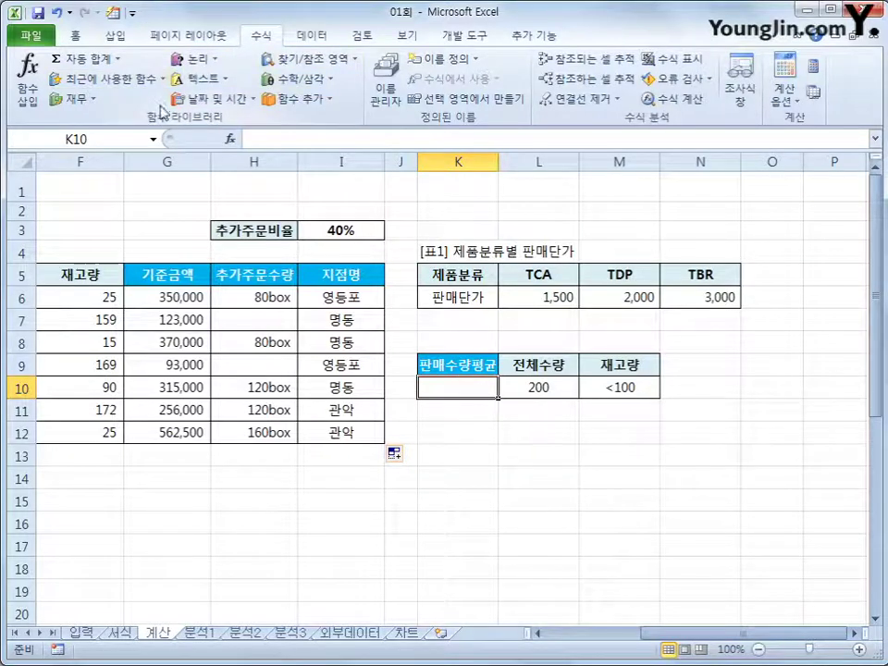
{"action": "left_click", "coordinate": [316, 102]}
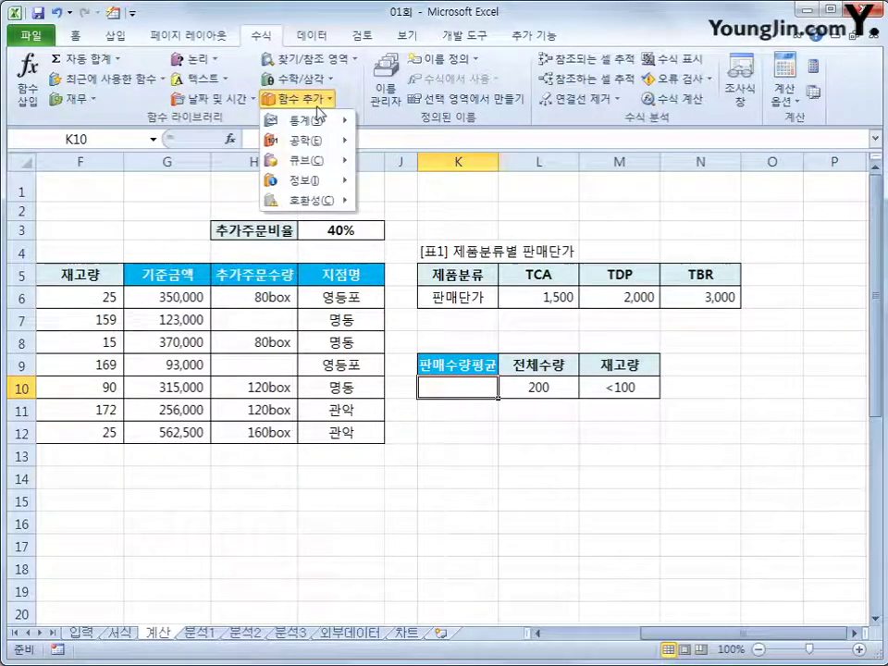
{"action": "left_click", "coordinate": [294, 339]}
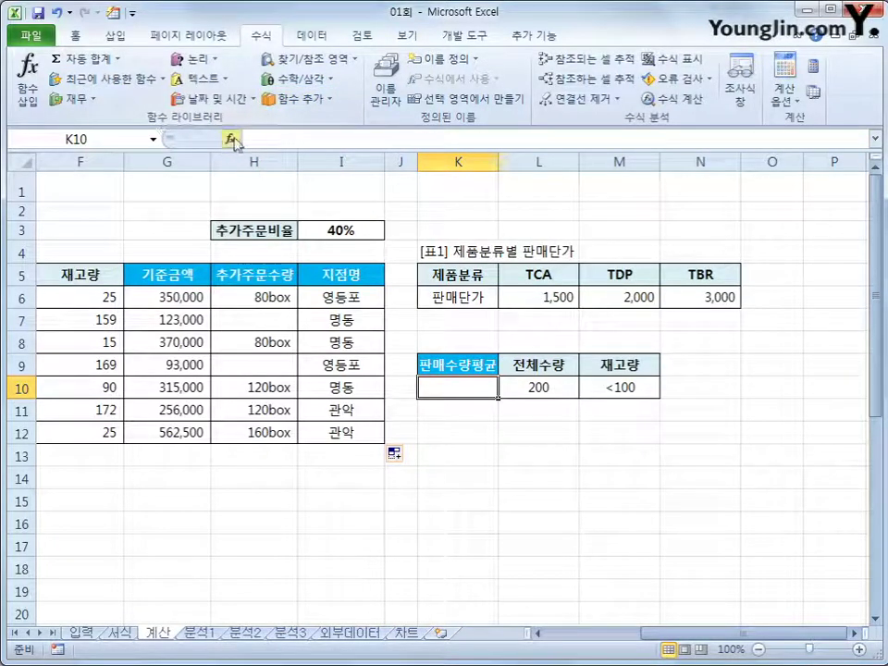
{"action": "left_click", "coordinate": [231, 139]}
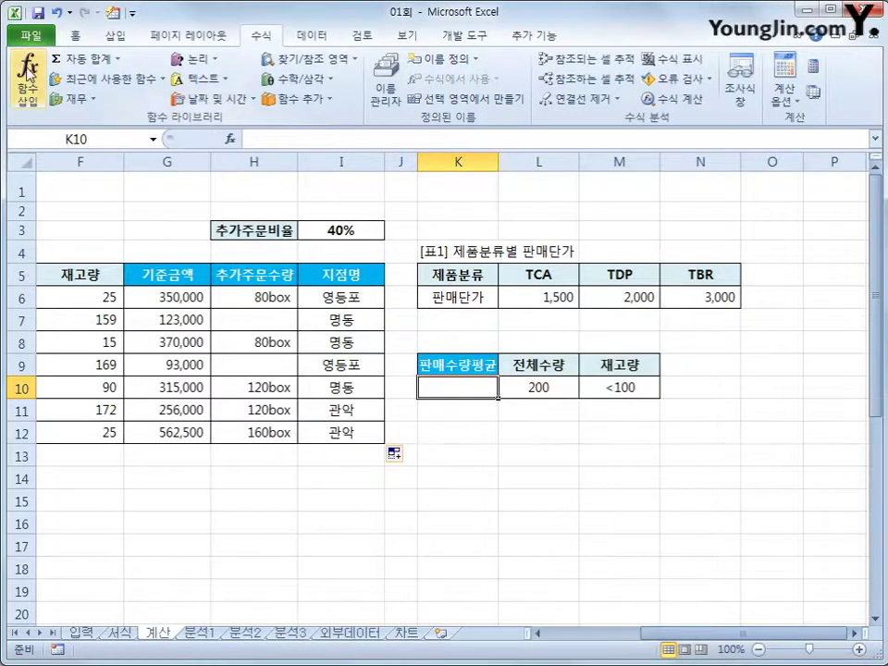
{"action": "left_click", "coordinate": [28, 76]}
{"action": "left_click_drag", "start_coordinate": [499, 344], "coordinate": [543, 247]}
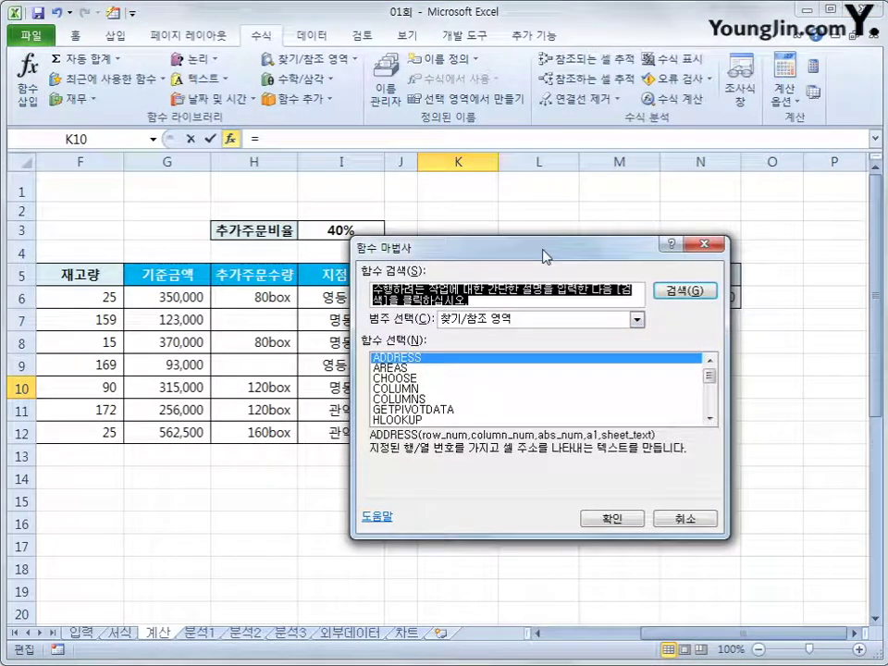
{"action": "left_click", "coordinate": [541, 319]}
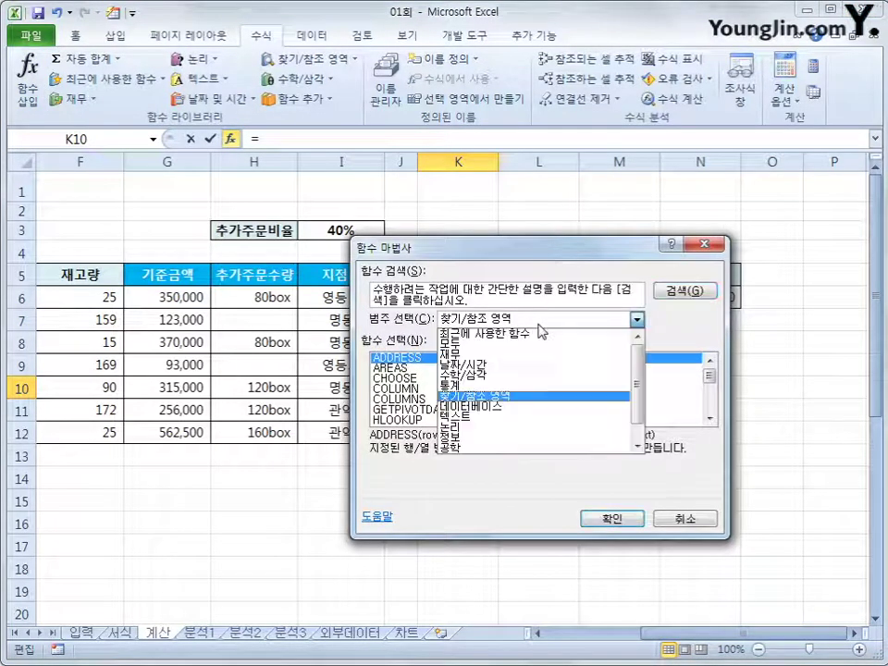
{"action": "left_click", "coordinate": [533, 407]}
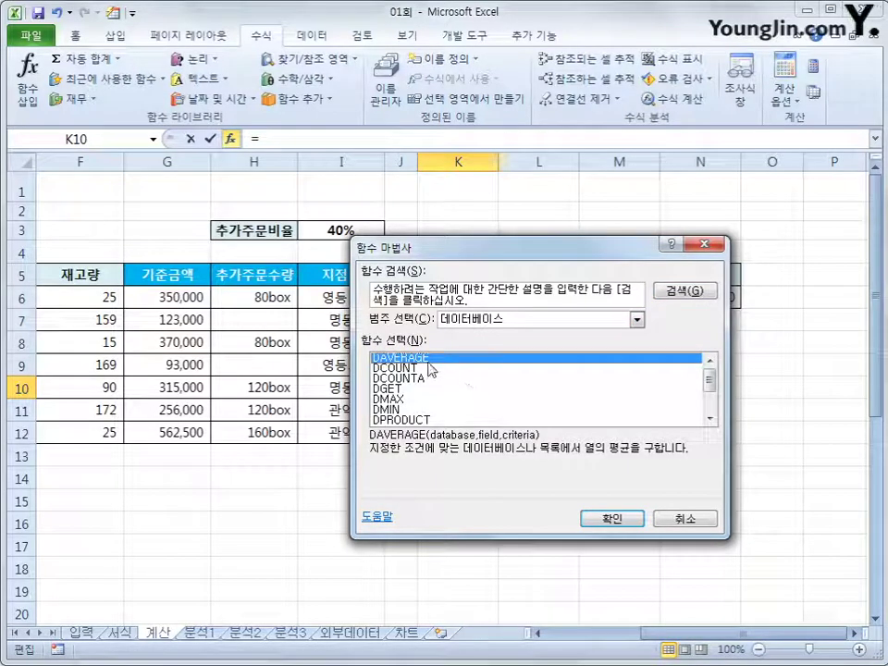
{"action": "left_click", "coordinate": [611, 518]}
{"action": "left_click_drag", "start_coordinate": [430, 453], "coordinate": [432, 523]}
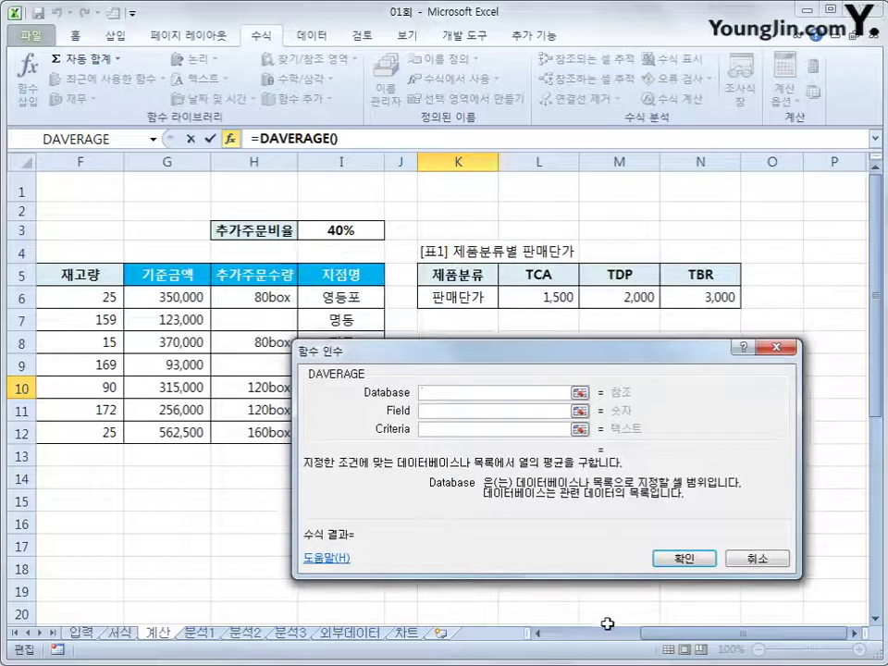
Set the DAVERAGE database to the sales table B5:I12 and its field to the 판매수량 header E5.
{"action": "left_click_drag", "start_coordinate": [670, 645], "coordinate": [595, 638]}
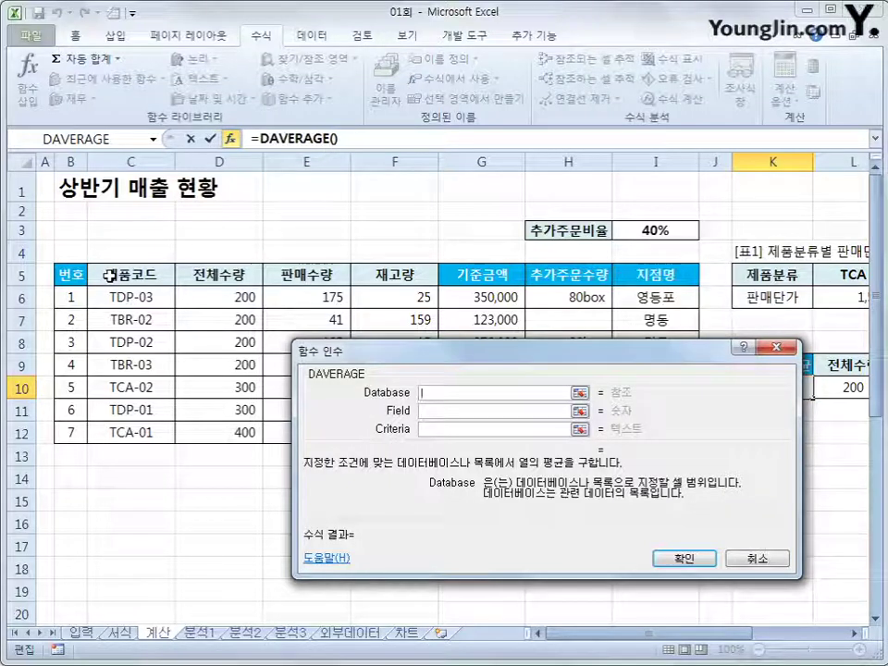
{"action": "left_click_drag", "start_coordinate": [78, 274], "coordinate": [664, 435]}
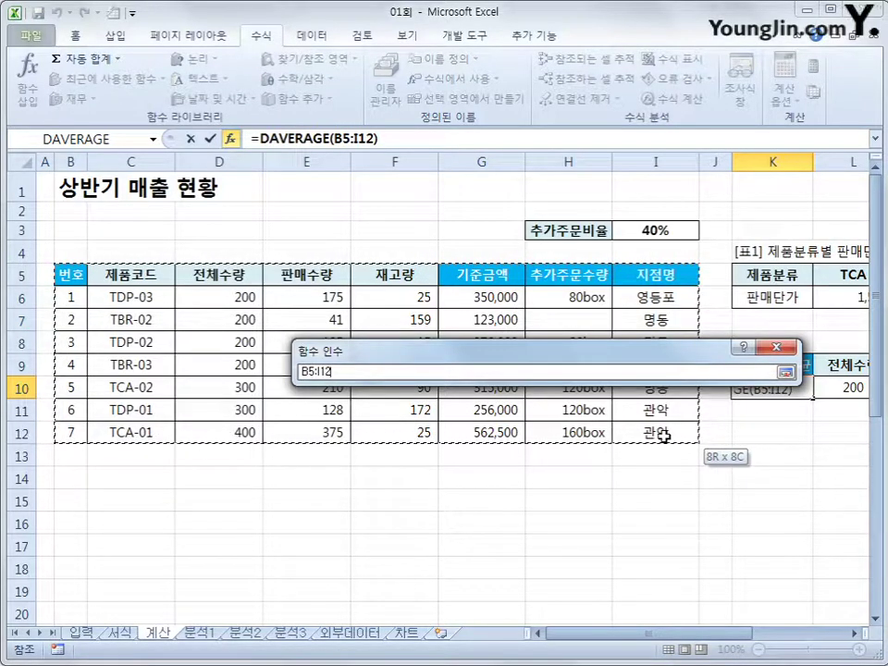
{"action": "left_click_drag", "start_coordinate": [665, 436], "coordinate": [665, 436]}
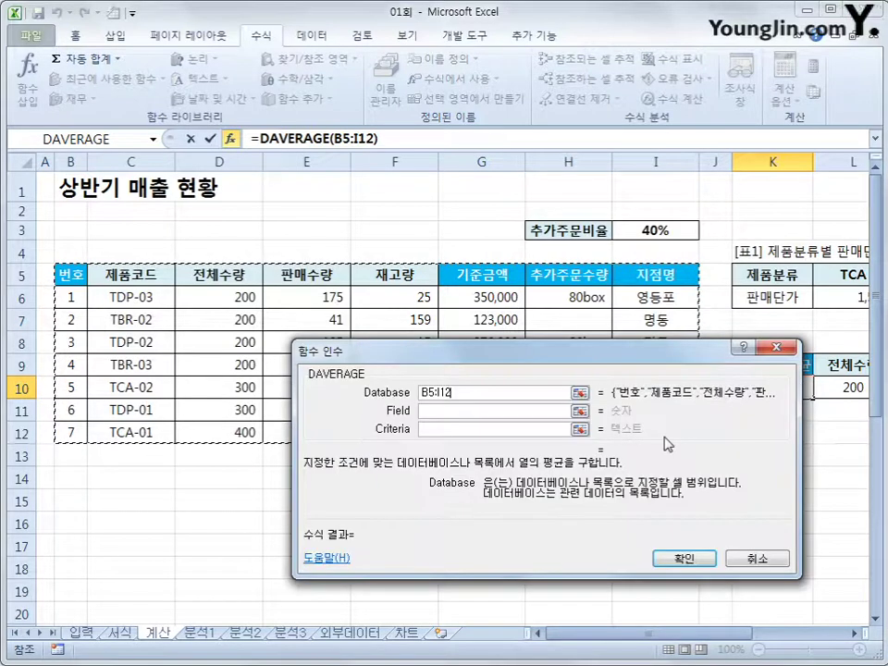
{"action": "left_click", "coordinate": [501, 410]}
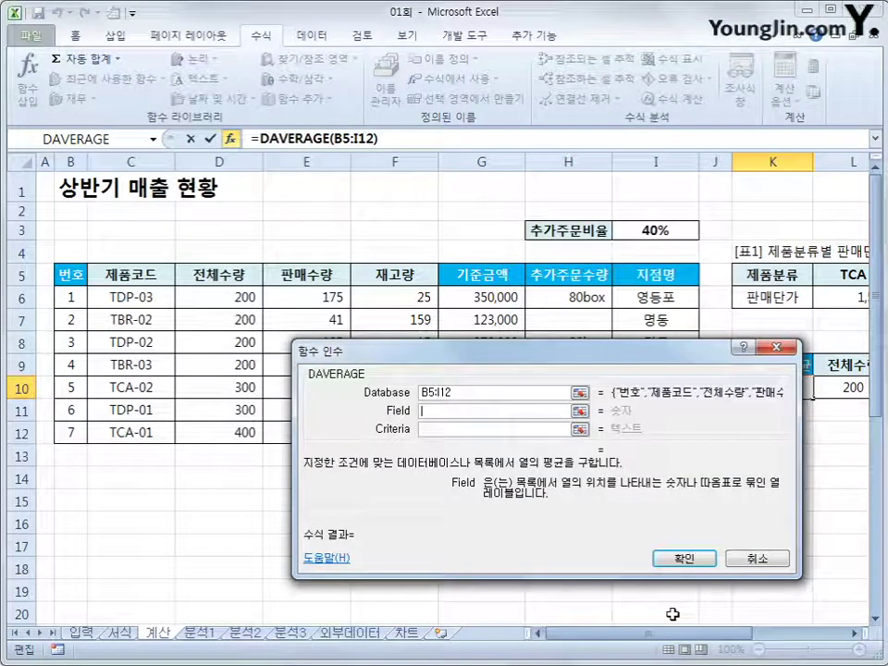
{"action": "left_click", "coordinate": [312, 276]}
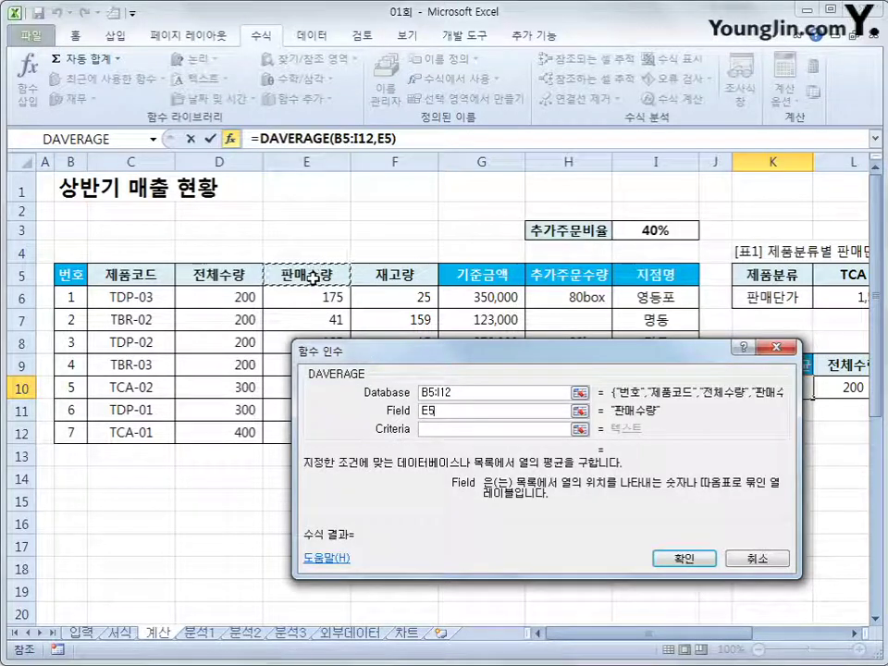
Set the DAVERAGE criteria to L9:M10 and complete the formula in K10.
{"action": "left_click", "coordinate": [424, 427]}
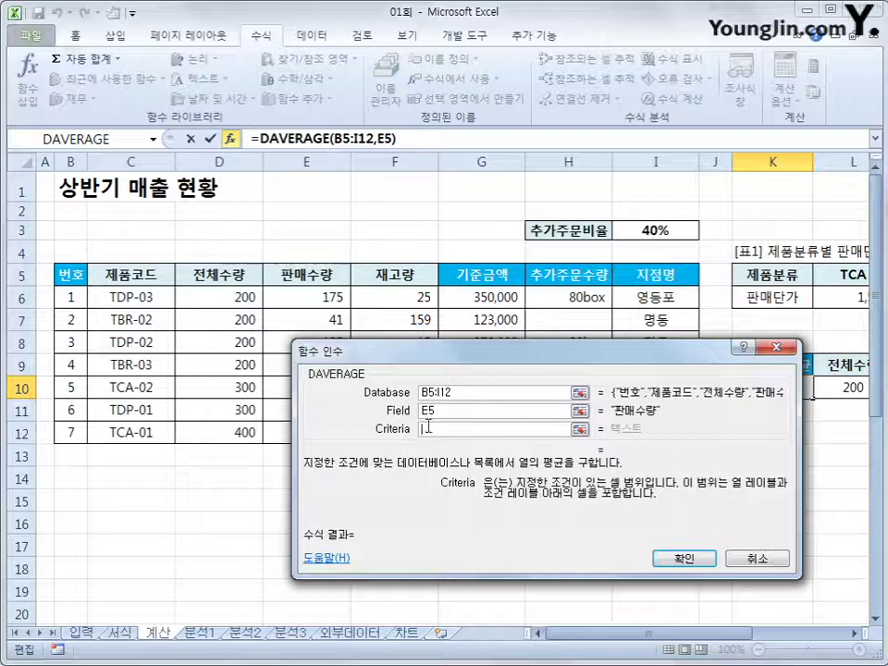
{"action": "left_click_drag", "start_coordinate": [803, 365], "coordinate": [787, 394]}
{"action": "left_click_drag", "start_coordinate": [566, 367], "coordinate": [397, 159]}
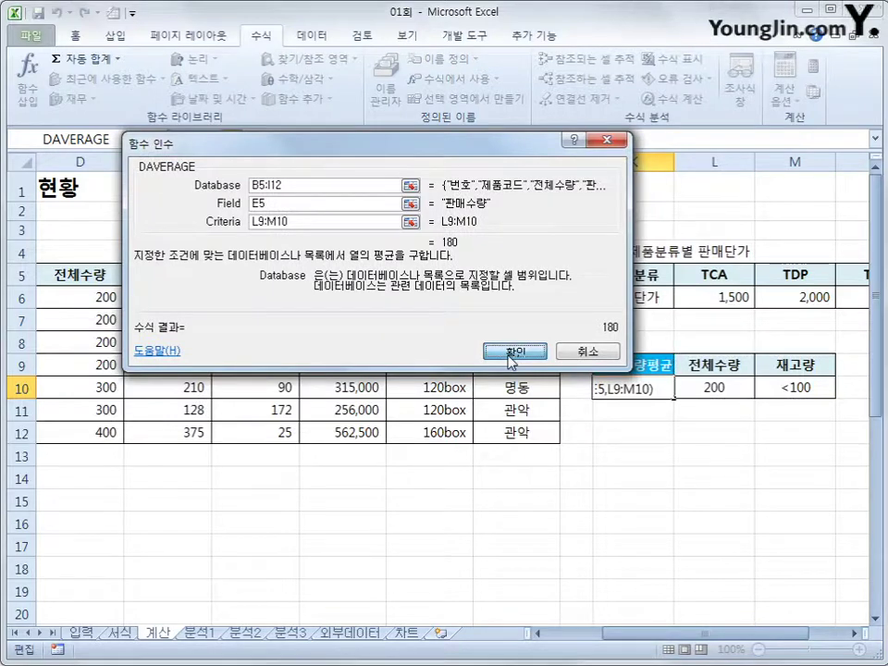
{"action": "left_click", "coordinate": [516, 351]}
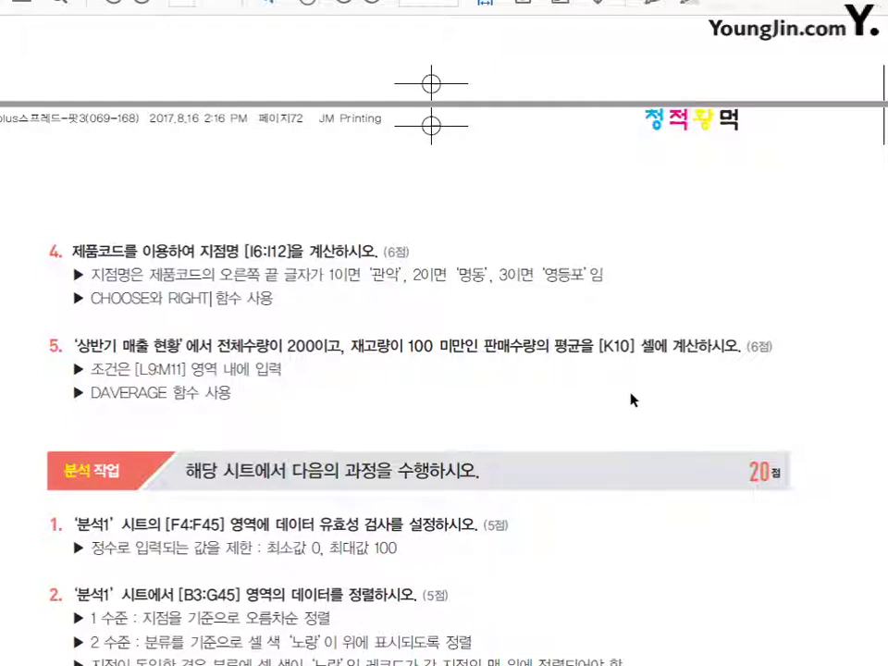
Read the analysis tasks in the exam document and start a whole-number (정수) data validation rule for E4:E45 on the 분석1 sheet.
{"action": "scroll", "coordinate": [474, 296], "scroll_direction": "down", "scroll_amount": 5}
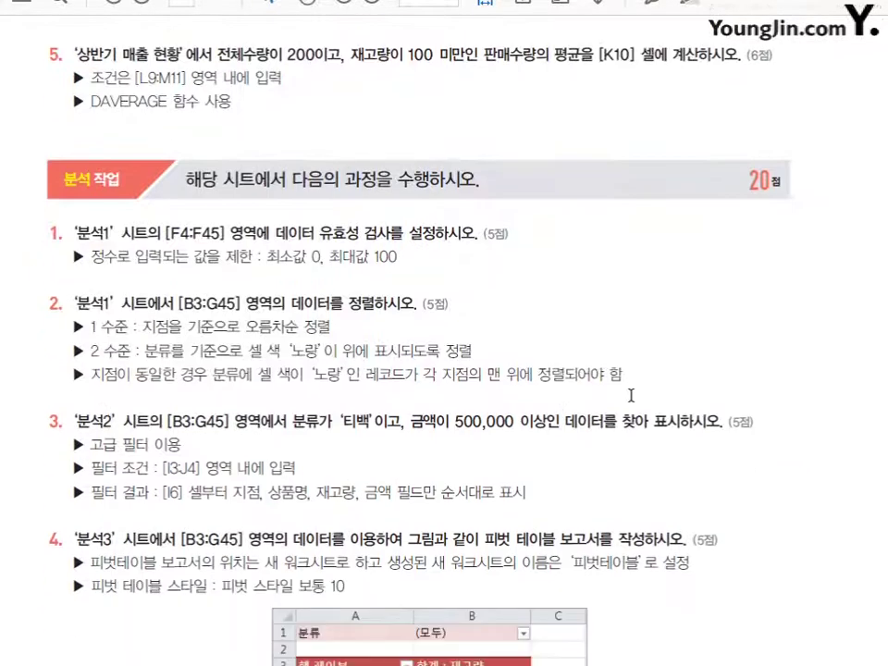
{"action": "scroll", "coordinate": [632, 396], "scroll_direction": "down", "scroll_amount": 3}
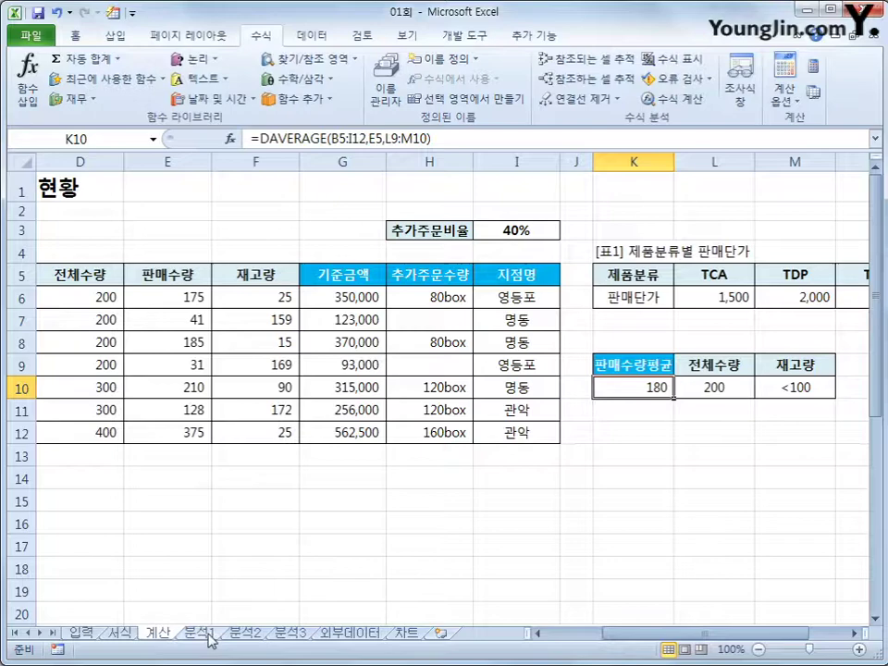
{"action": "left_click", "coordinate": [206, 636]}
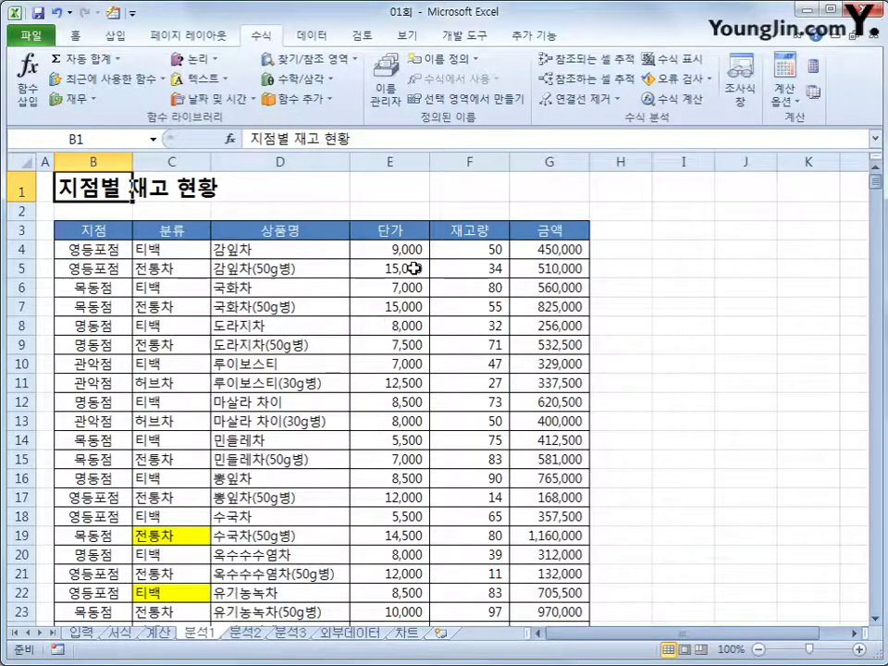
{"action": "left_click_drag", "start_coordinate": [393, 249], "coordinate": [401, 587]}
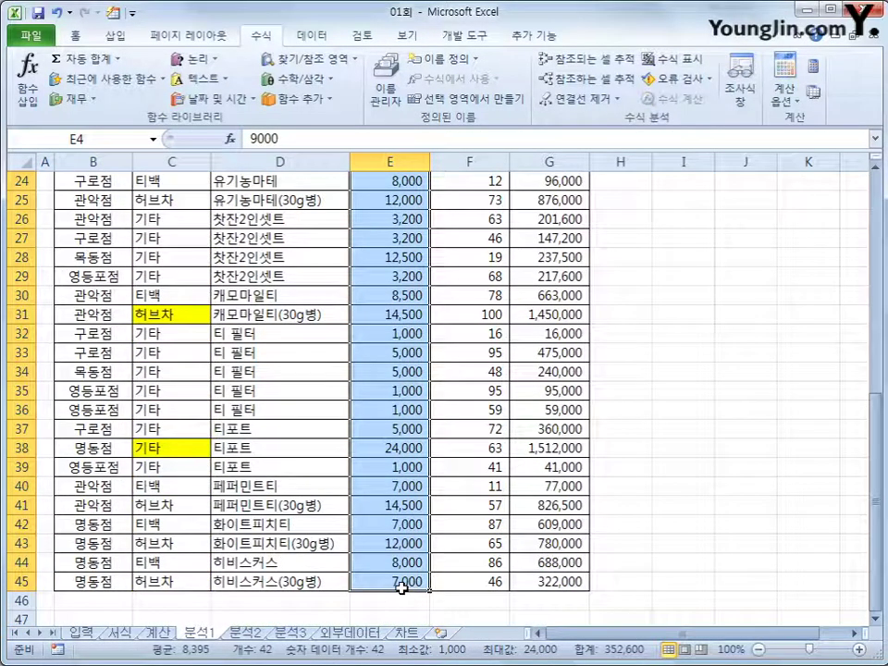
{"action": "left_click", "coordinate": [312, 35]}
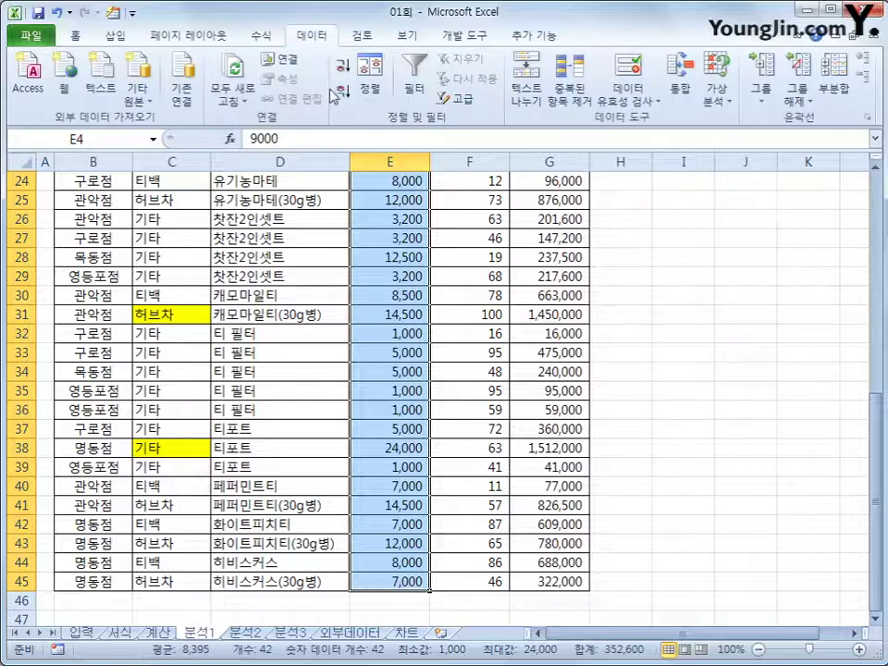
{"action": "left_click", "coordinate": [645, 103]}
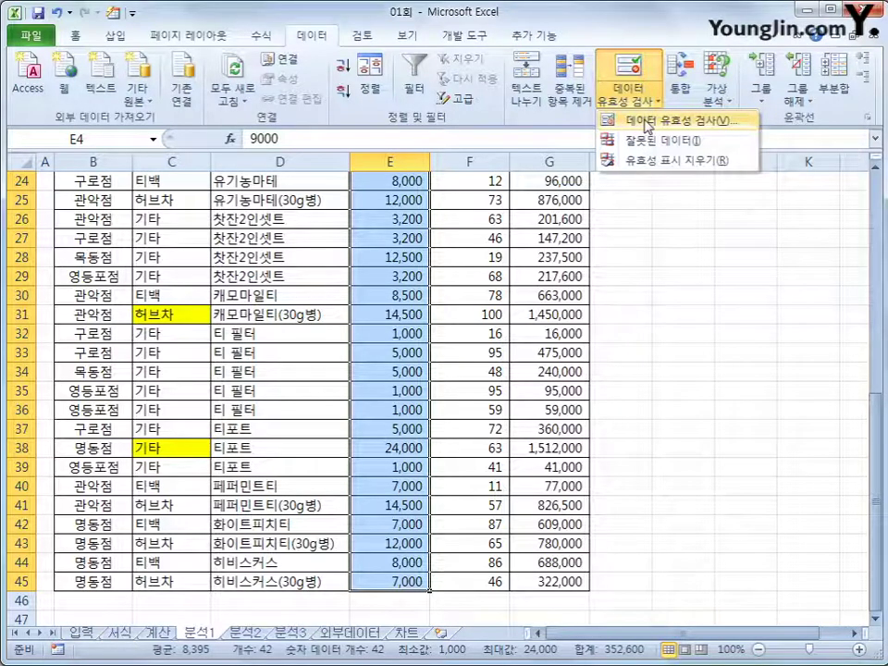
{"action": "left_click", "coordinate": [646, 127]}
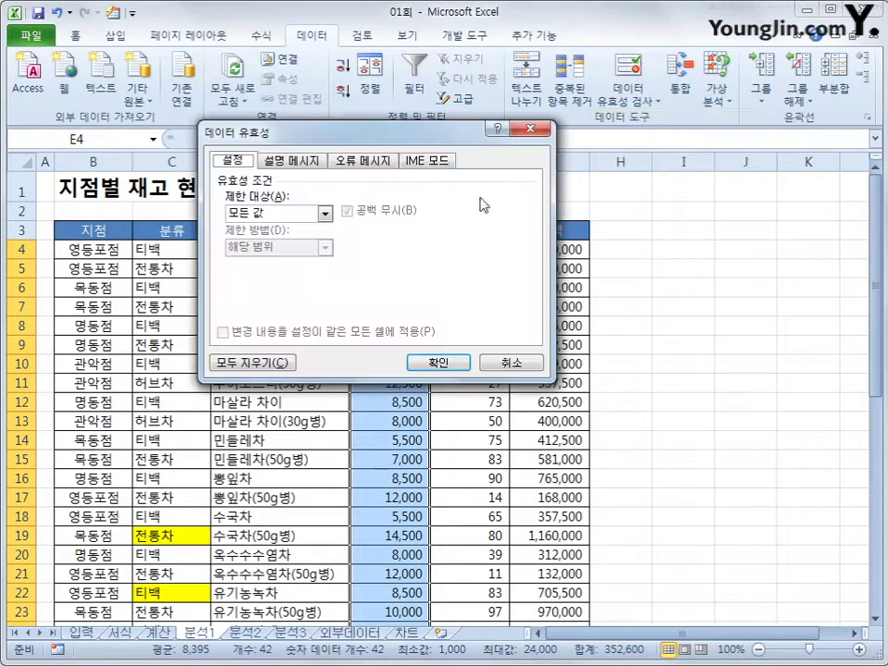
{"action": "left_click", "coordinate": [325, 213]}
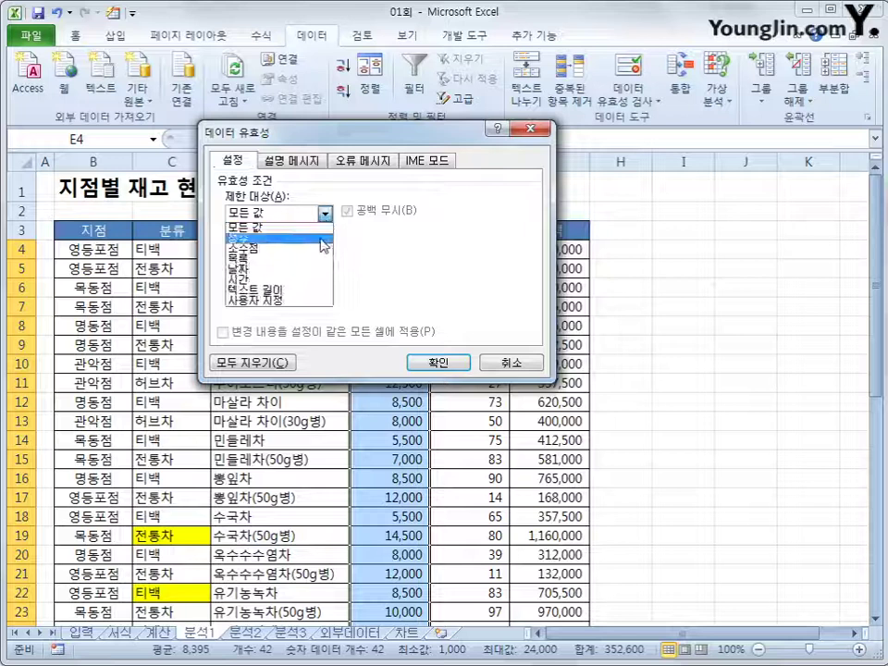
{"action": "left_click", "coordinate": [315, 236]}
Set the validation rule's minimum to 0 and maximum to 100, and apply it to E4:E45.
{"action": "left_click", "coordinate": [320, 279]}
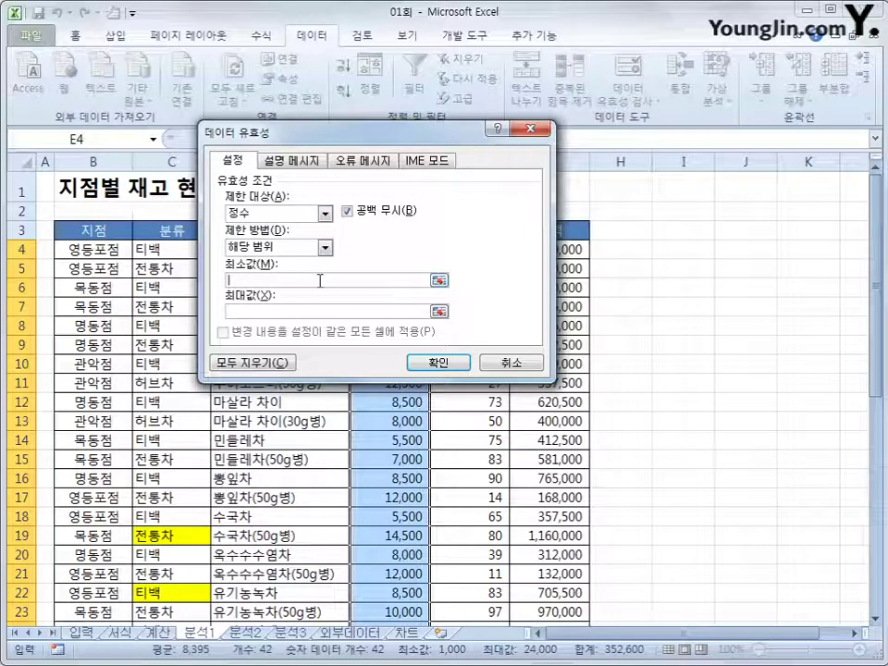
{"action": "type", "text": "0"}
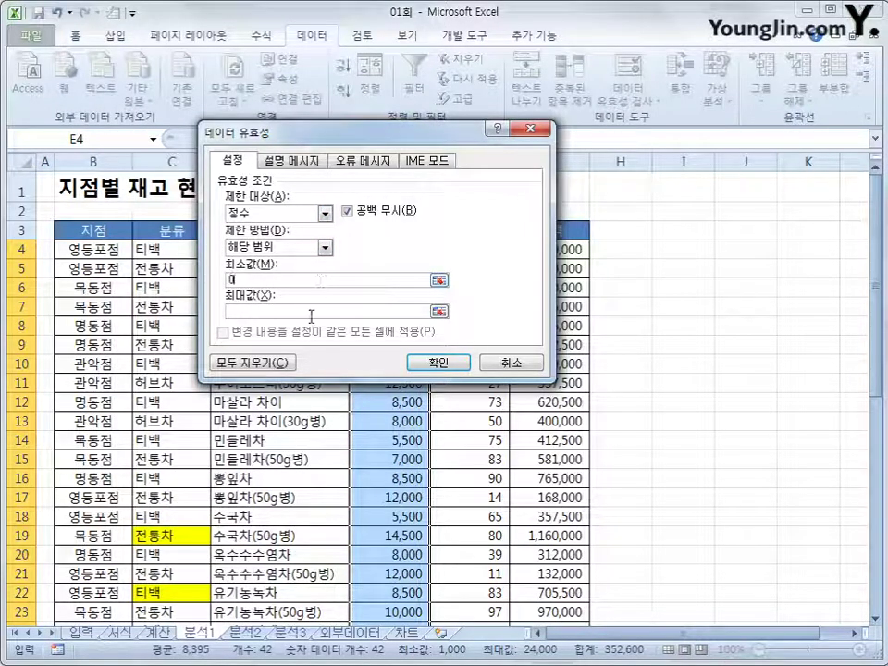
{"action": "left_click", "coordinate": [312, 316]}
{"action": "type", "text": "100"}
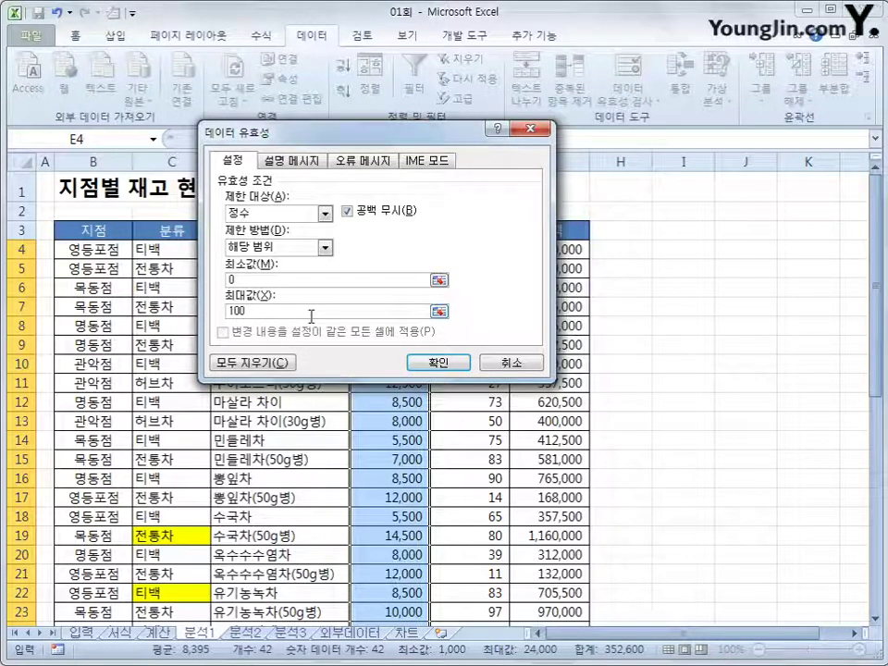
{"action": "left_click", "coordinate": [458, 363]}
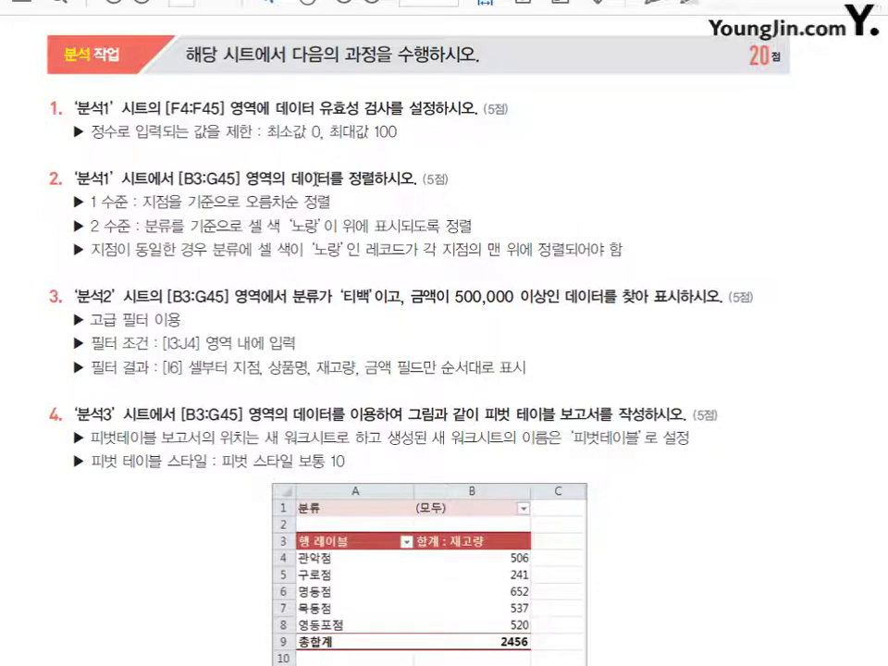
Switch to the exam document and examine analysis task 2 for the sorting rules of levels 1 and 2.
{"action": "left_click_drag", "start_coordinate": [290, 178], "coordinate": [416, 178]}
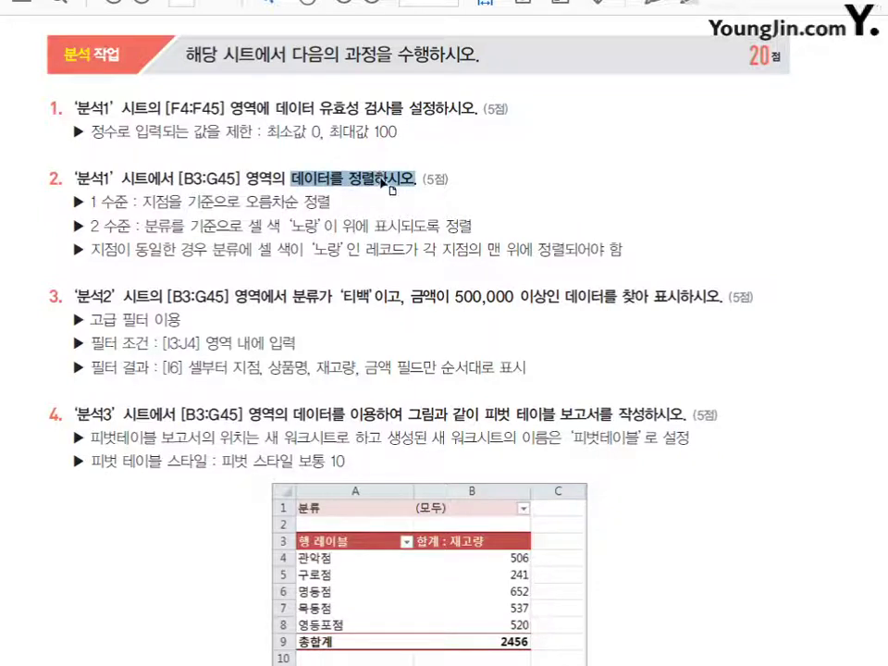
{"action": "left_click_drag", "start_coordinate": [138, 202], "coordinate": [329, 202]}
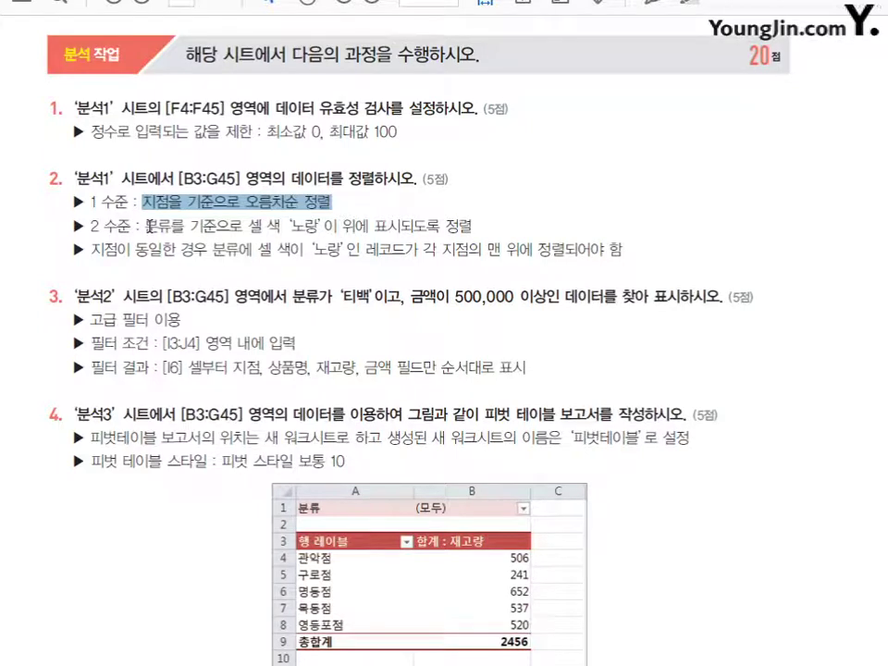
{"action": "left_click_drag", "start_coordinate": [146, 225], "coordinate": [488, 223]}
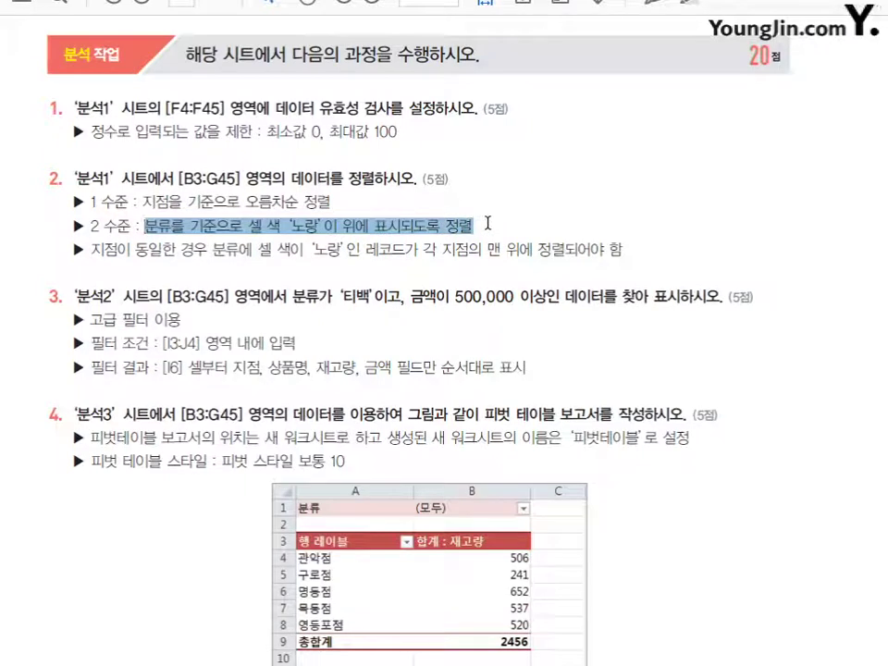
Read the same-branch rule of analysis task 2, and start sorting B3:G45 on the 분석1 sheet with 지점 ascending as the first level.
{"action": "left_click", "coordinate": [232, 214]}
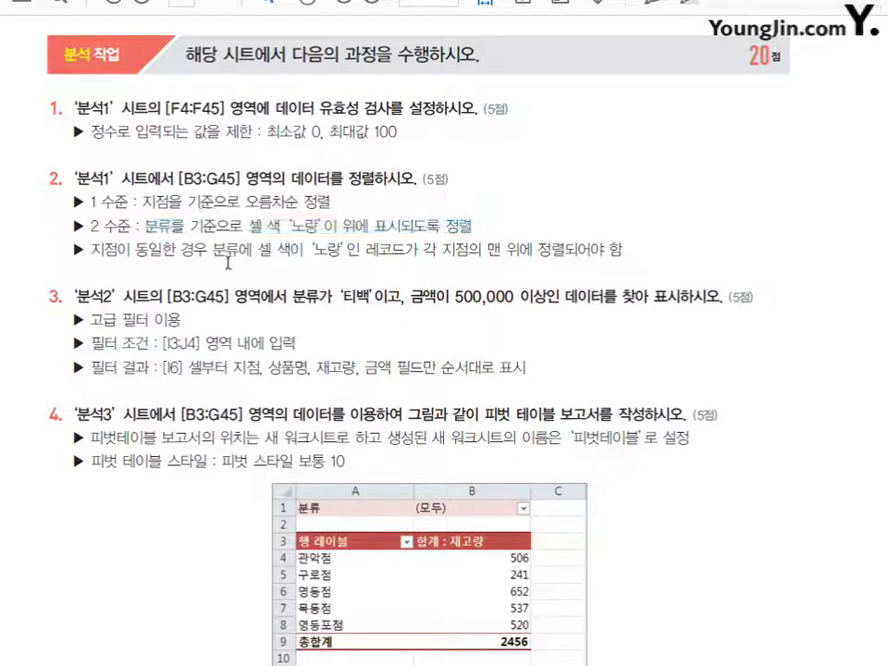
{"action": "left_click_drag", "start_coordinate": [215, 249], "coordinate": [615, 254]}
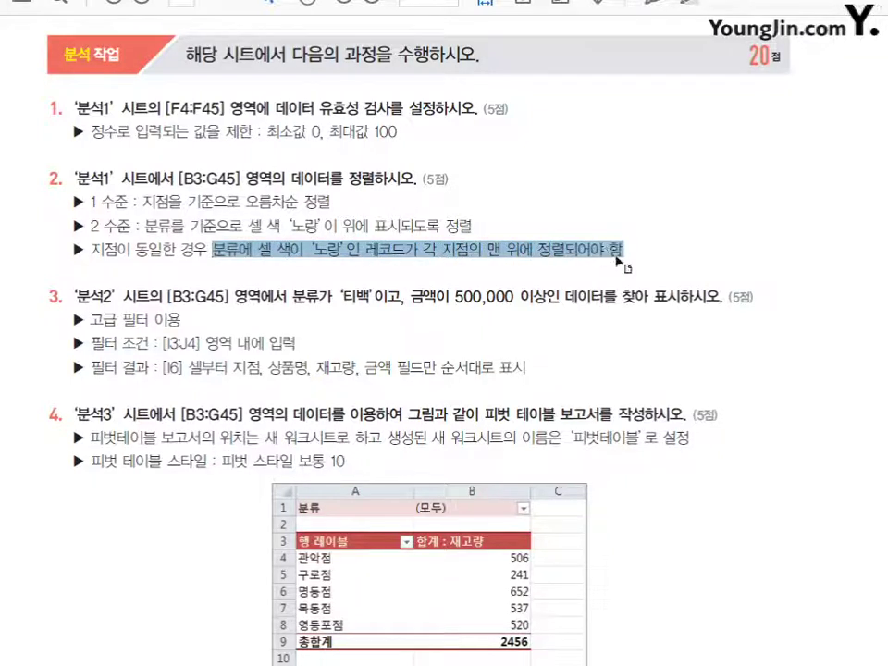
{"action": "left_click", "coordinate": [648, 259]}
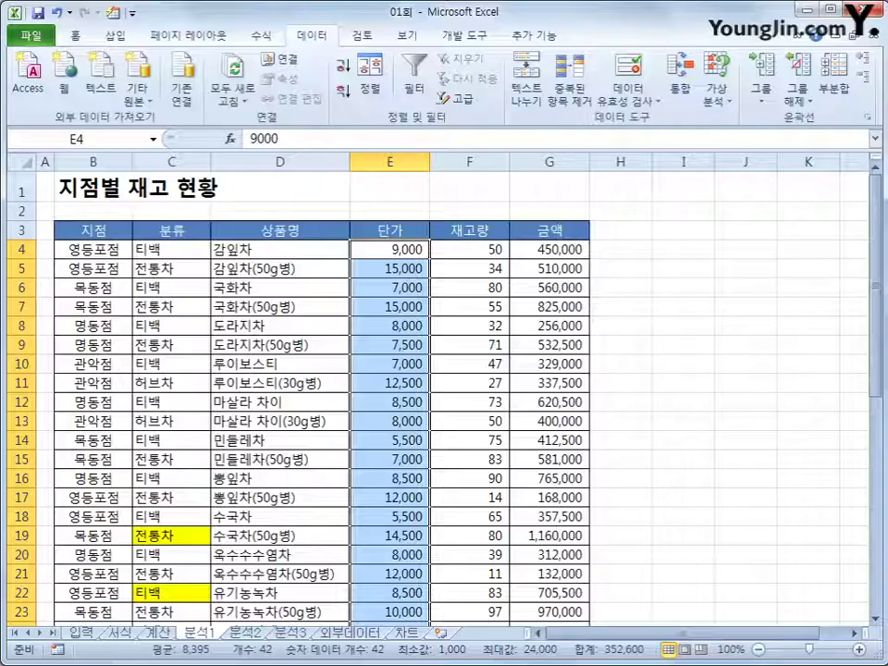
{"action": "left_click_drag", "start_coordinate": [59, 231], "coordinate": [556, 574]}
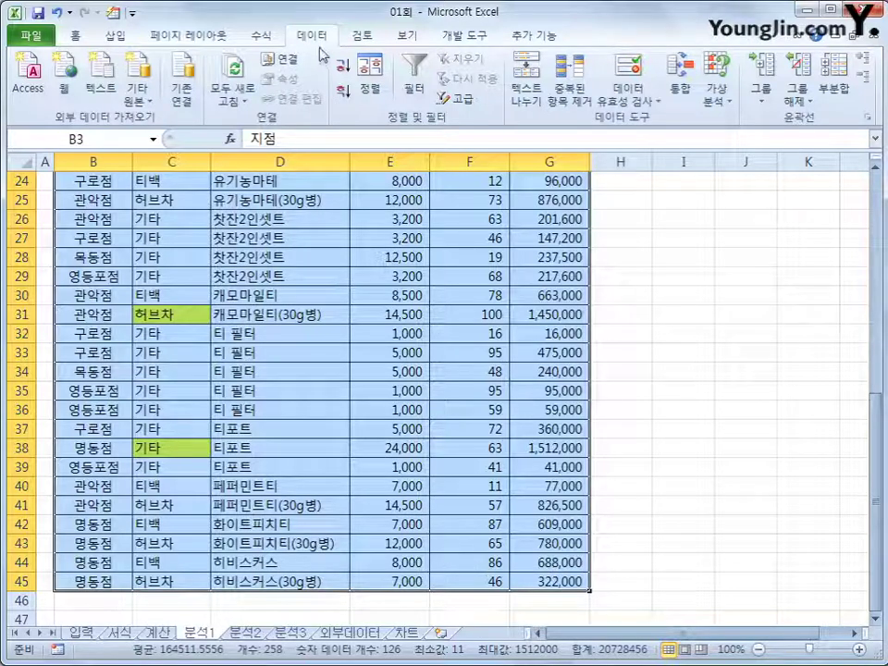
{"action": "left_click", "coordinate": [373, 83]}
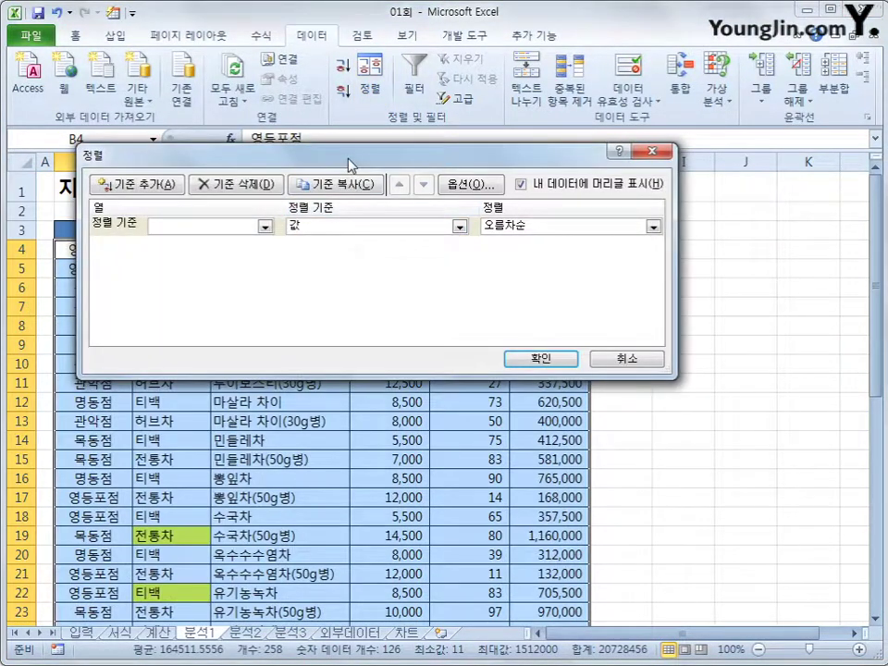
{"action": "left_click", "coordinate": [380, 277]}
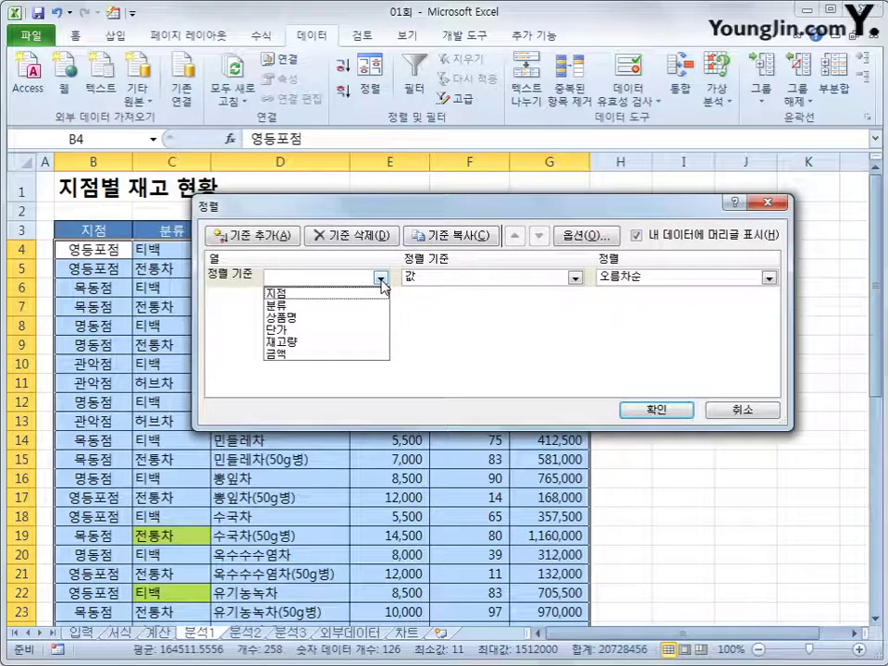
{"action": "left_click", "coordinate": [374, 294]}
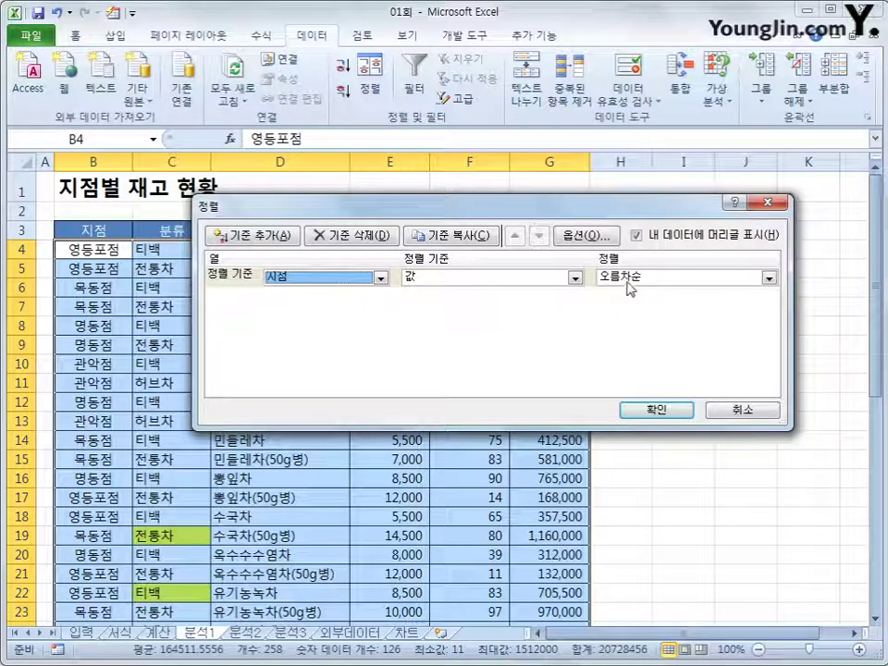
Add a second sort level that places 분류 cells with yellow cell color on top, and apply the sort.
{"action": "left_click", "coordinate": [264, 238]}
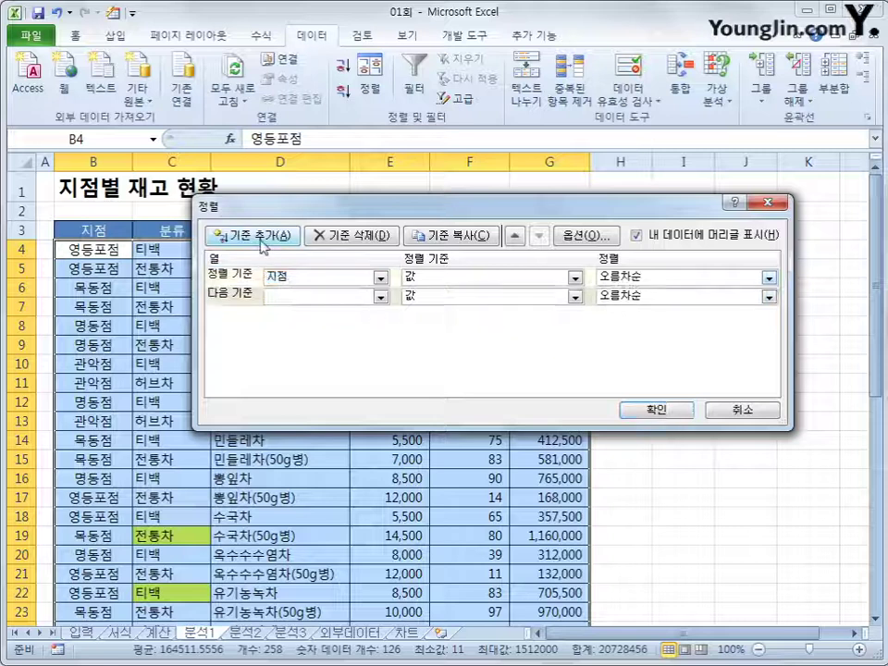
{"action": "left_click", "coordinate": [380, 300]}
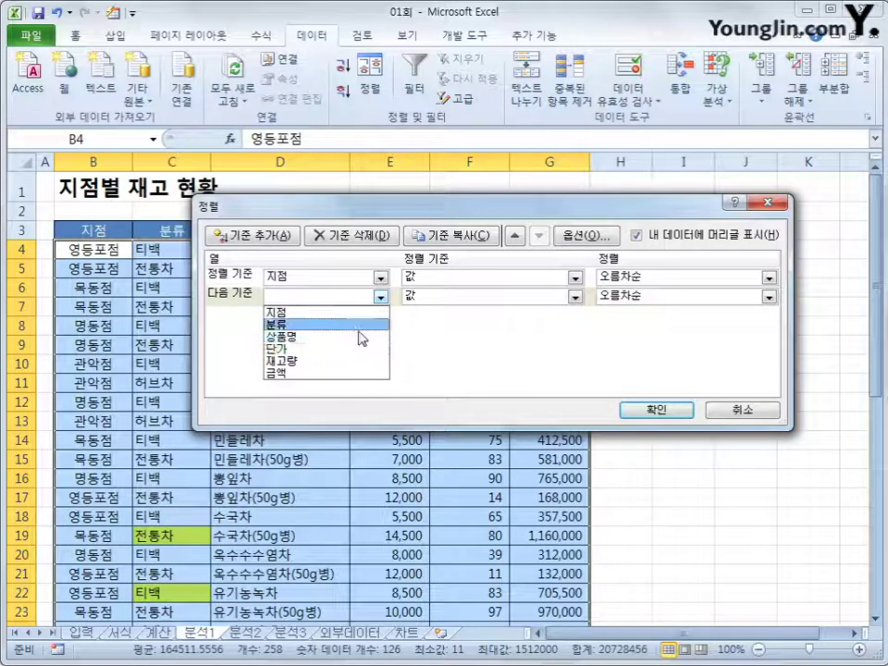
{"action": "left_click", "coordinate": [361, 326]}
{"action": "left_click", "coordinate": [463, 296]}
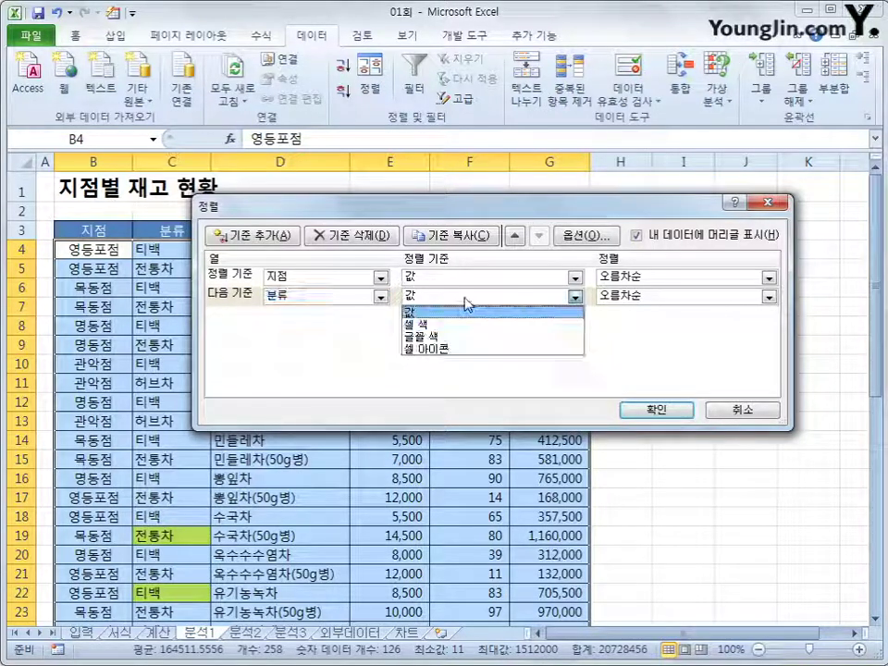
{"action": "left_click", "coordinate": [468, 326]}
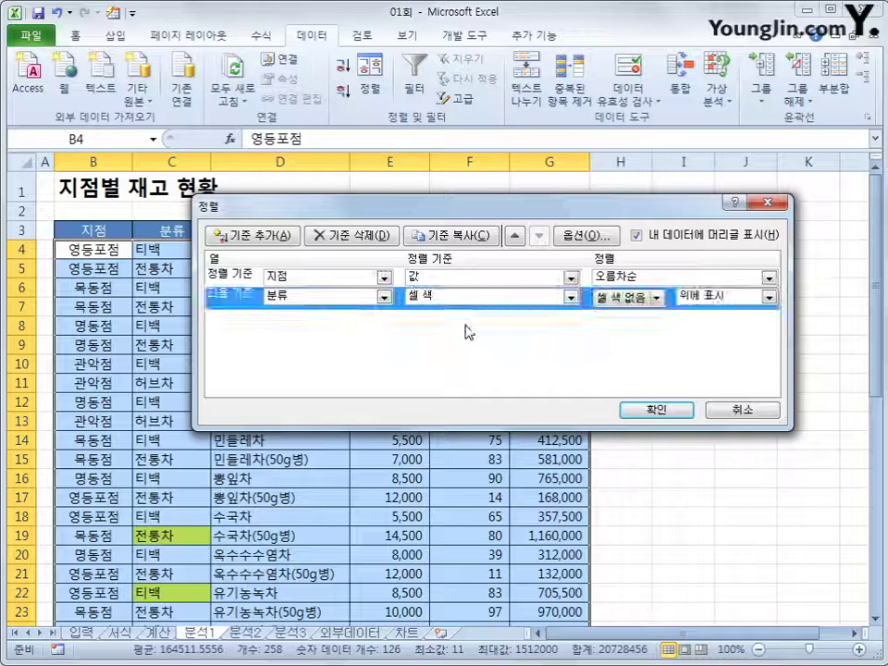
{"action": "left_click", "coordinate": [659, 299]}
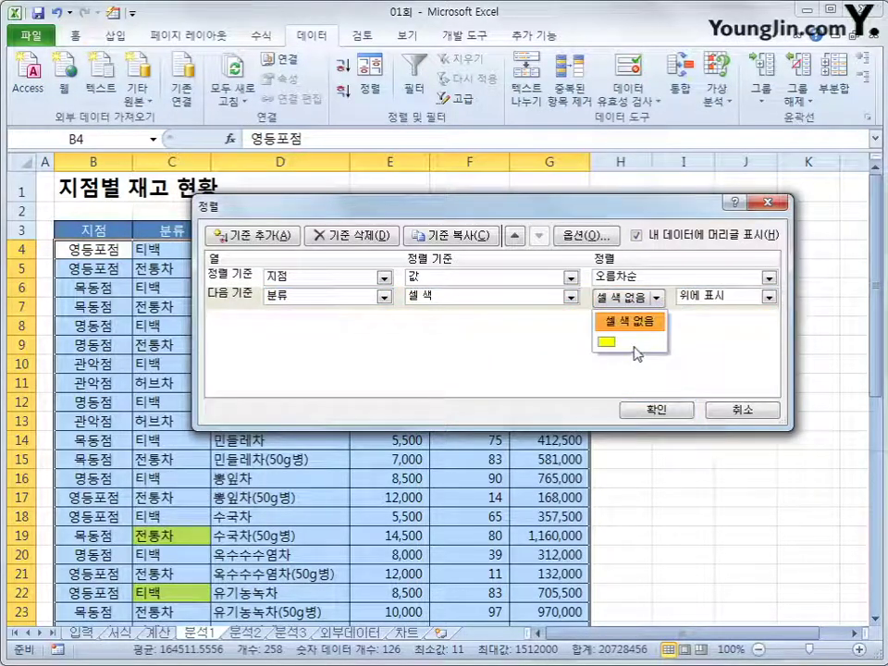
{"action": "left_click", "coordinate": [606, 342]}
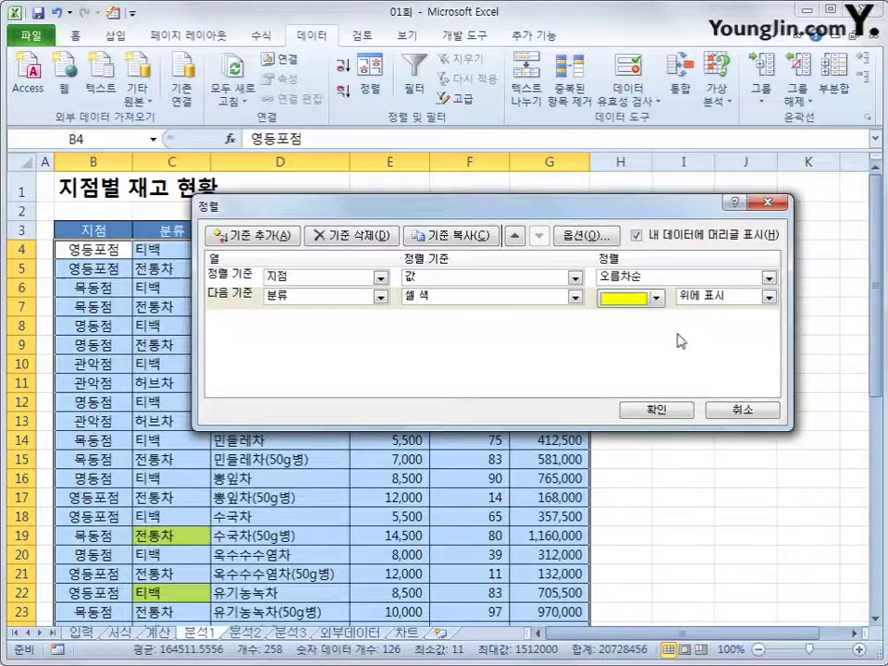
{"action": "left_click", "coordinate": [656, 409]}
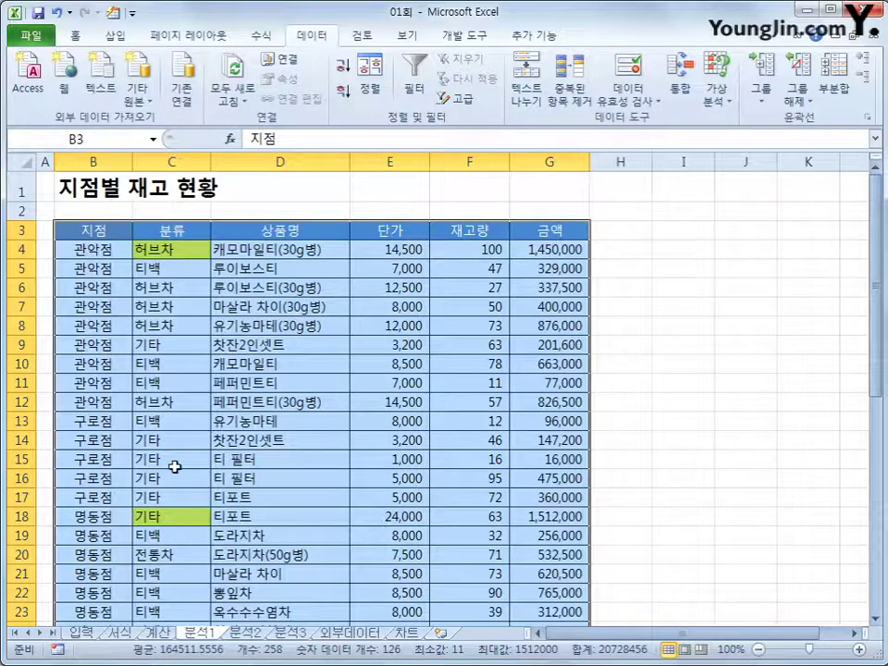
Check the sorted rows through row 45, and read the advanced filter conditions and output fields of analysis task 3 in the exam document.
{"action": "scroll", "coordinate": [177, 466], "scroll_direction": "down", "scroll_amount": 2}
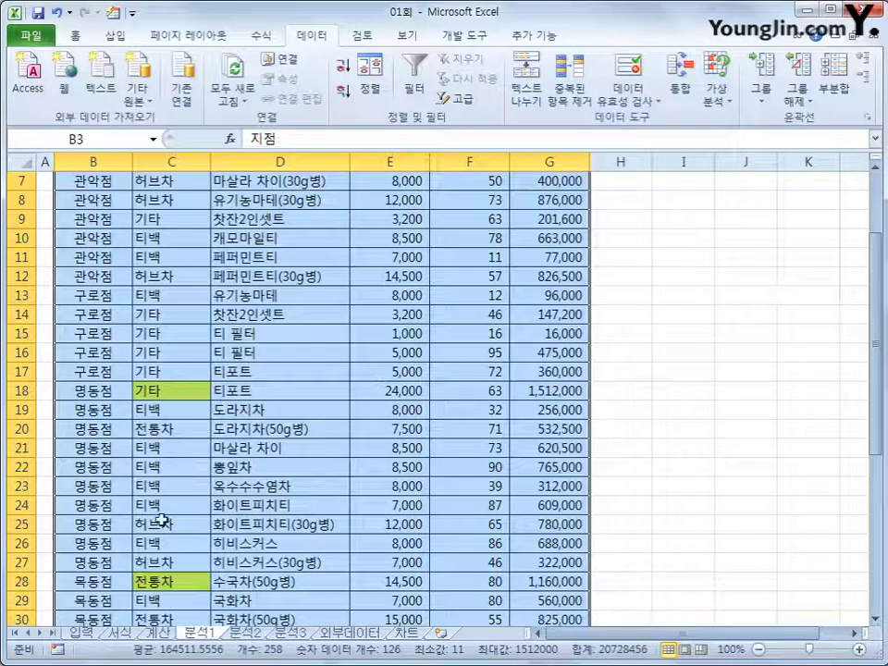
{"action": "scroll", "coordinate": [182, 581], "scroll_direction": "down", "scroll_amount": 1}
{"action": "scroll", "coordinate": [183, 583], "scroll_direction": "down", "scroll_amount": 1}
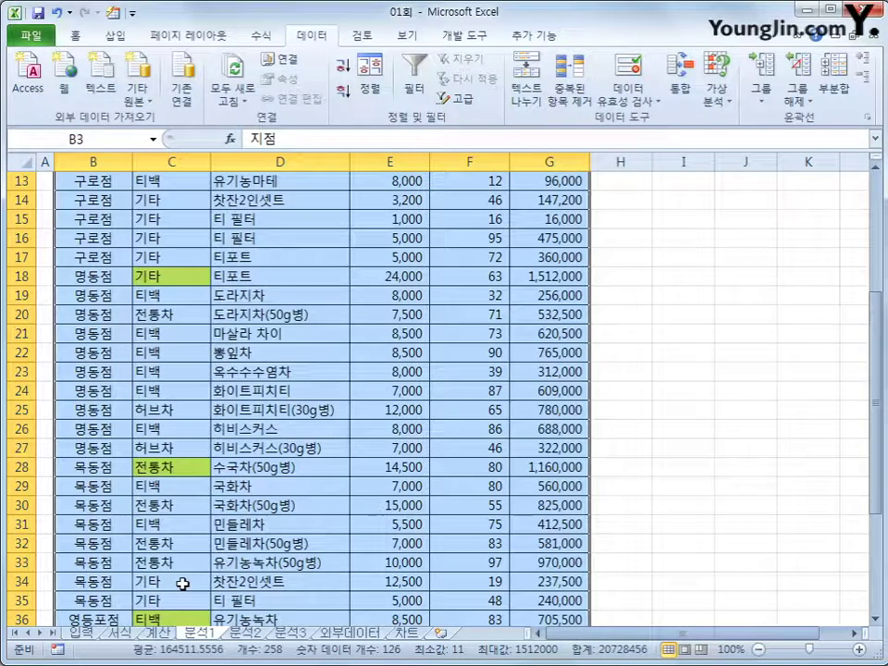
{"action": "scroll", "coordinate": [181, 540], "scroll_direction": "down", "scroll_amount": 1}
{"action": "scroll", "coordinate": [178, 560], "scroll_direction": "down", "scroll_amount": 3}
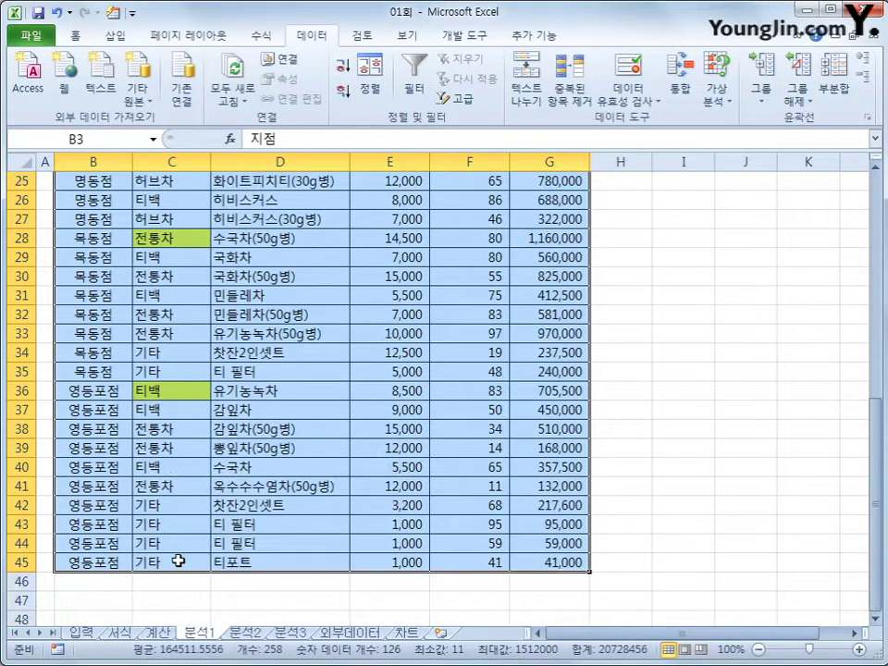
{"action": "scroll", "coordinate": [177, 559], "scroll_direction": "up", "scroll_amount": 8}
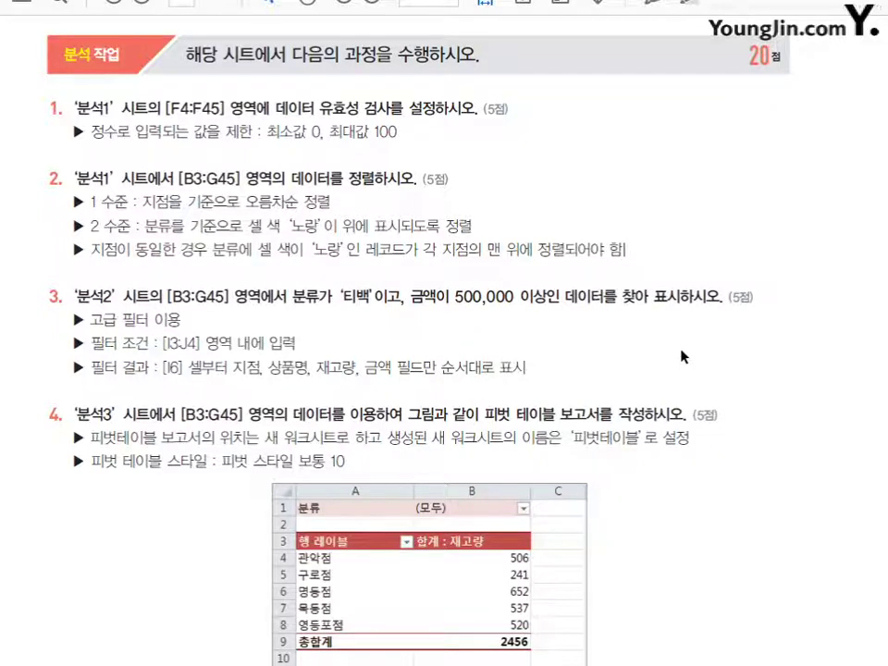
{"action": "left_click_drag", "start_coordinate": [90, 320], "coordinate": [179, 321]}
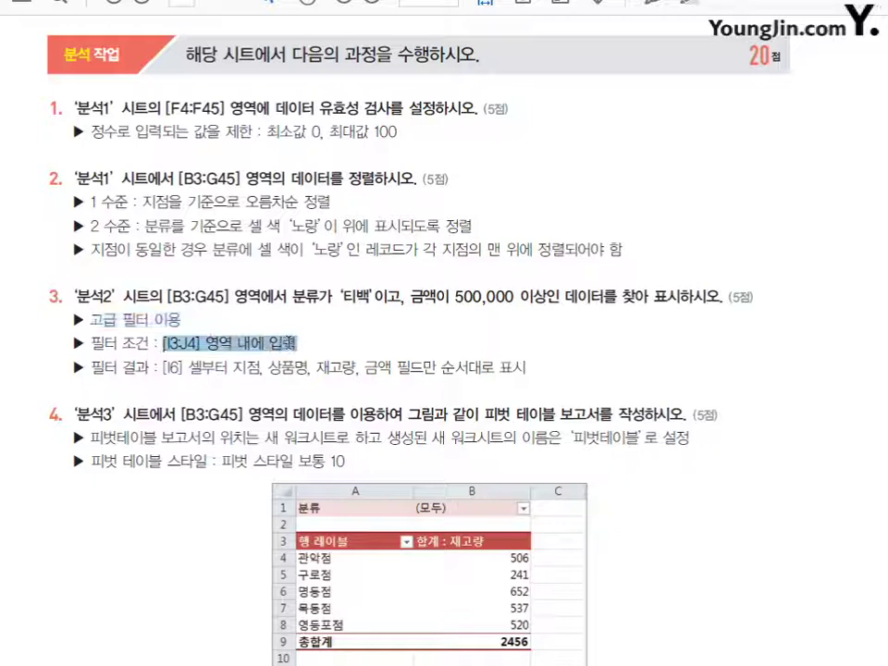
{"action": "left_click", "coordinate": [313, 344]}
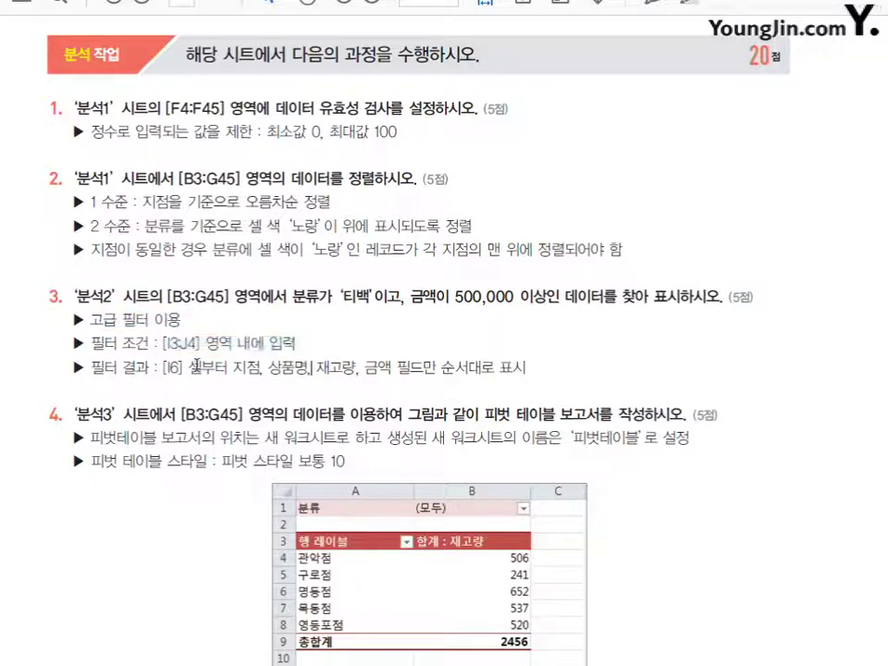
{"action": "left_click_drag", "start_coordinate": [163, 368], "coordinate": [378, 372]}
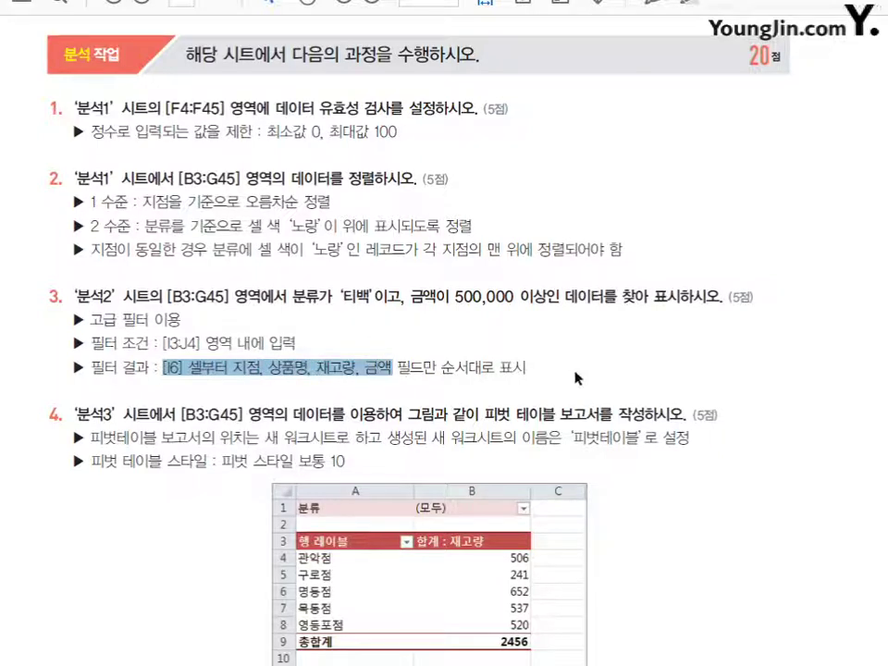
{"action": "left_click", "coordinate": [575, 377]}
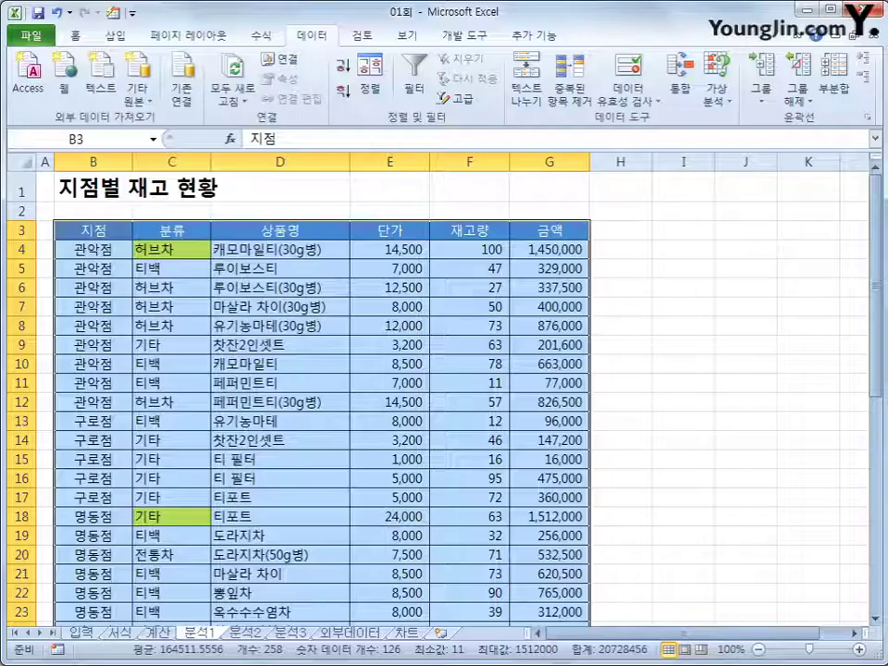
On the 분석2 sheet, copy the 분류 header and a 티백 entry into I3:I4 as the first filter condition.
{"action": "left_click", "coordinate": [248, 633]}
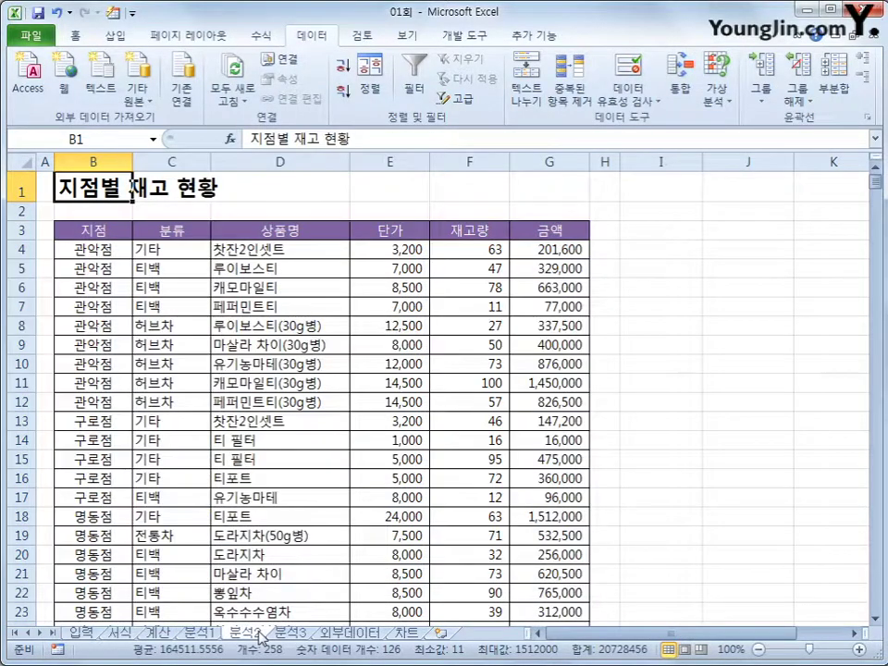
{"action": "scroll", "coordinate": [439, 498], "scroll_direction": "down", "scroll_amount": 1}
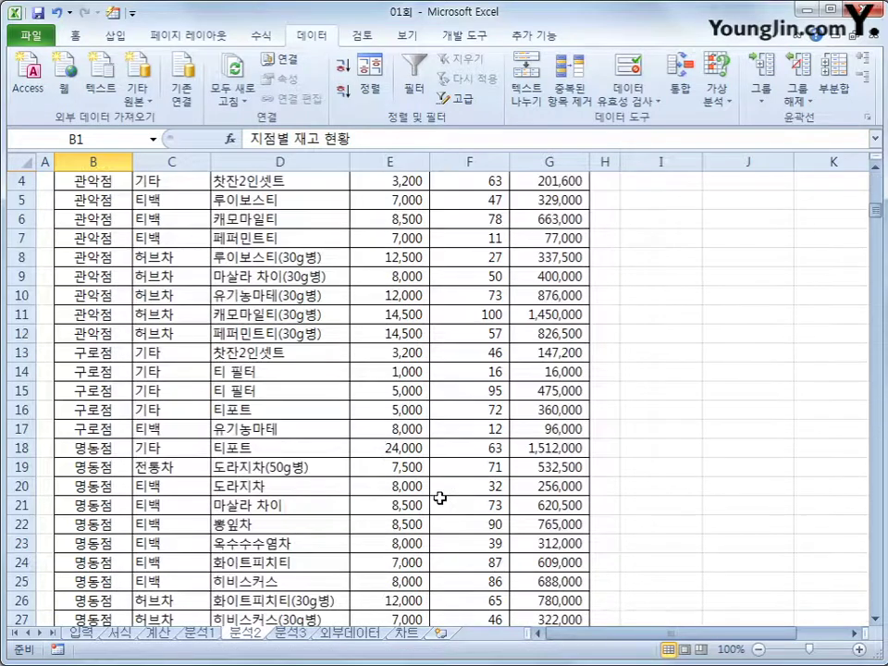
{"action": "scroll", "coordinate": [440, 498], "scroll_direction": "up", "scroll_amount": 1}
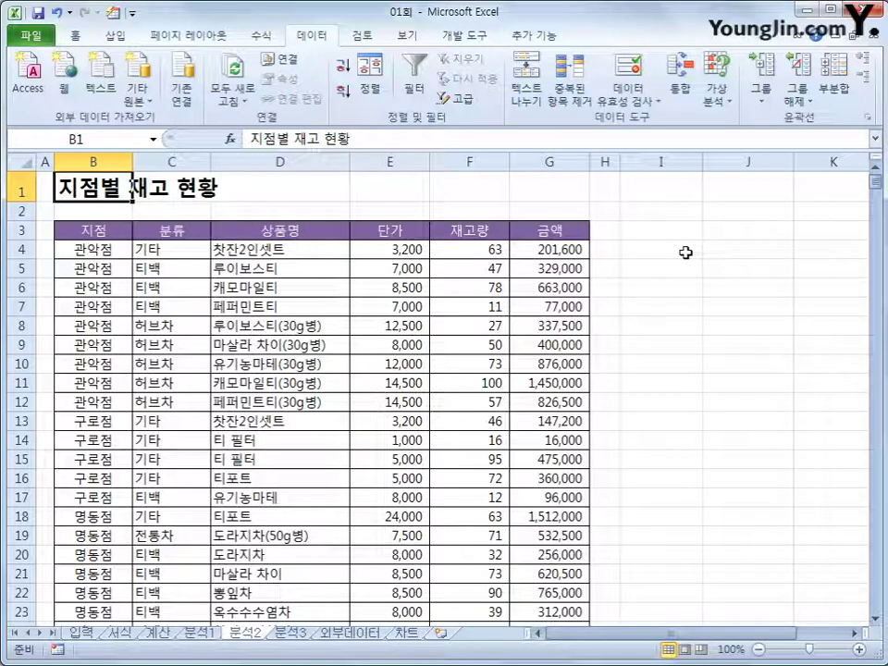
{"action": "left_click", "coordinate": [173, 231]}
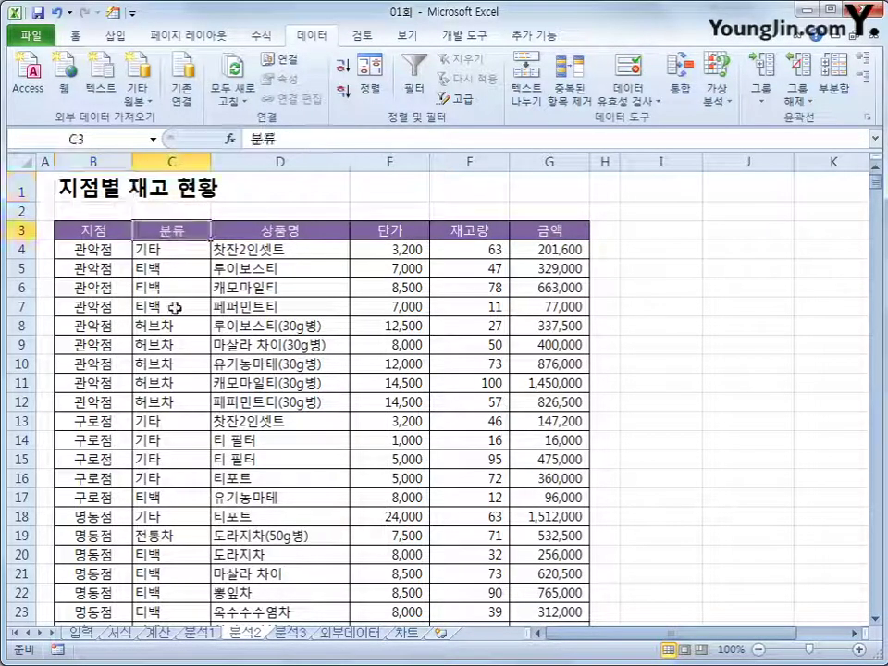
{"action": "left_click", "coordinate": [173, 271], "text": "ctrl"}
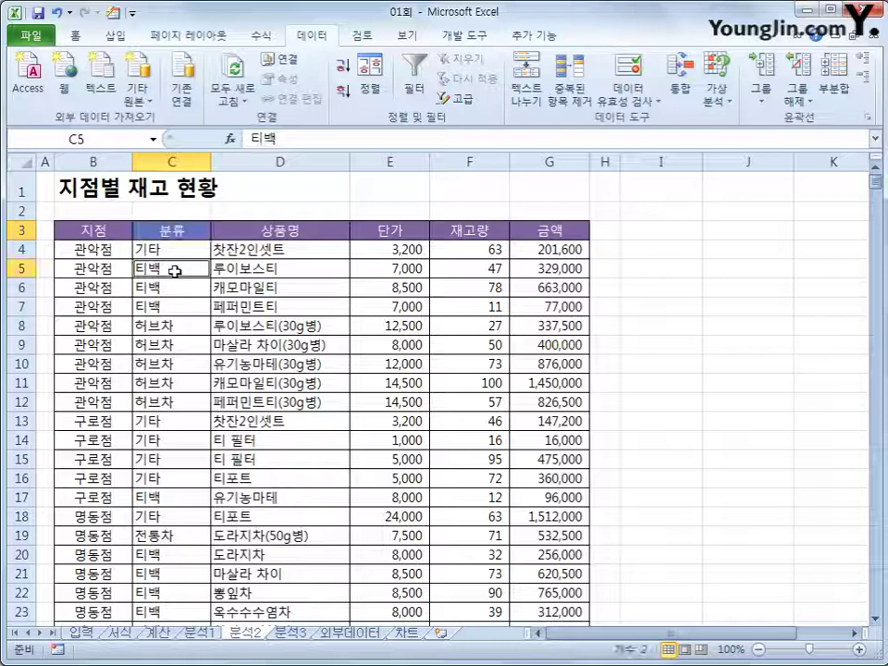
{"action": "key", "text": "ctrl+c"}
{"action": "left_click", "coordinate": [652, 230]}
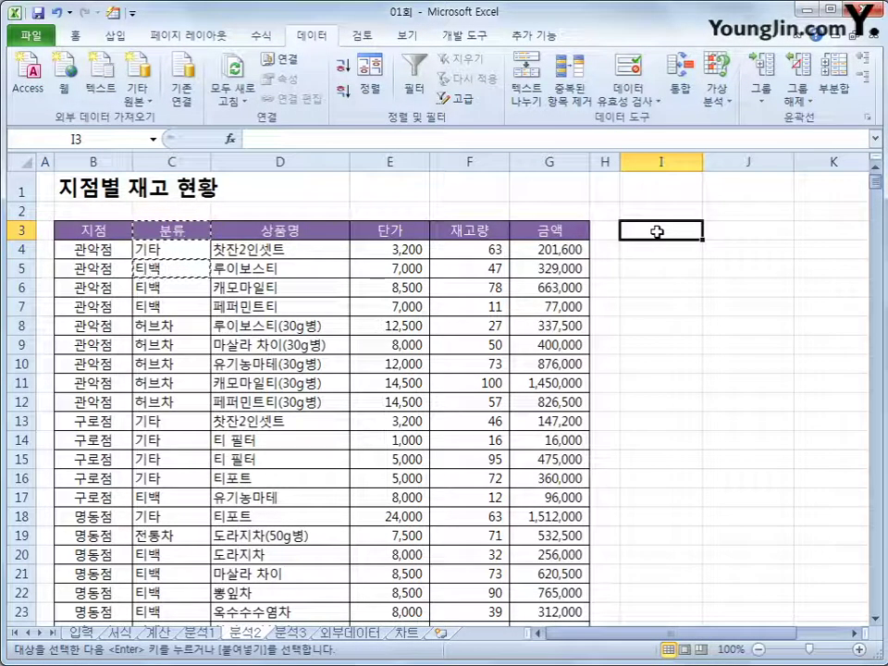
{"action": "key", "text": "ctrl+v"}
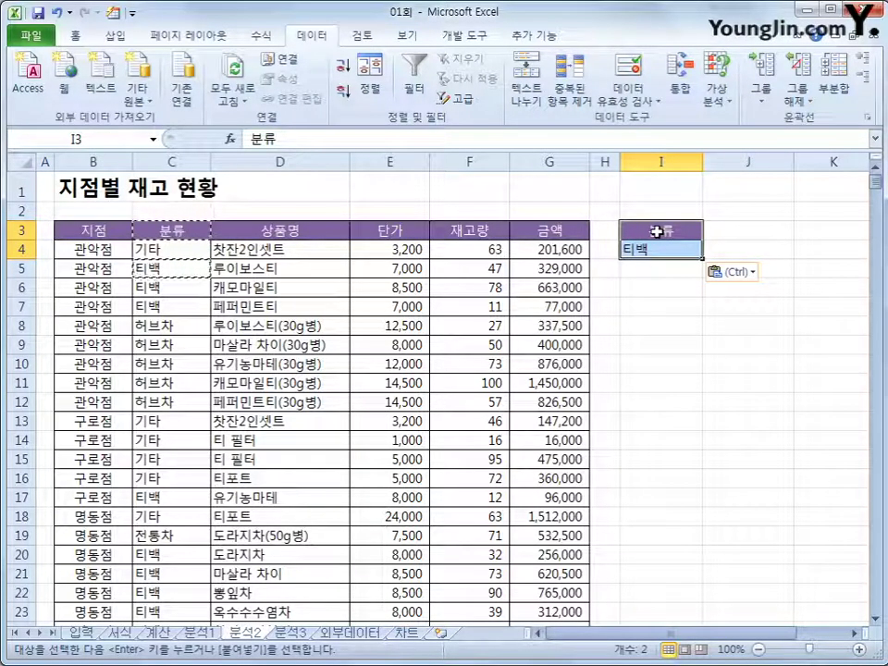
Copy the 금액 header into J3 and enter the condition >=500000 in J4.
{"action": "left_click", "coordinate": [526, 231]}
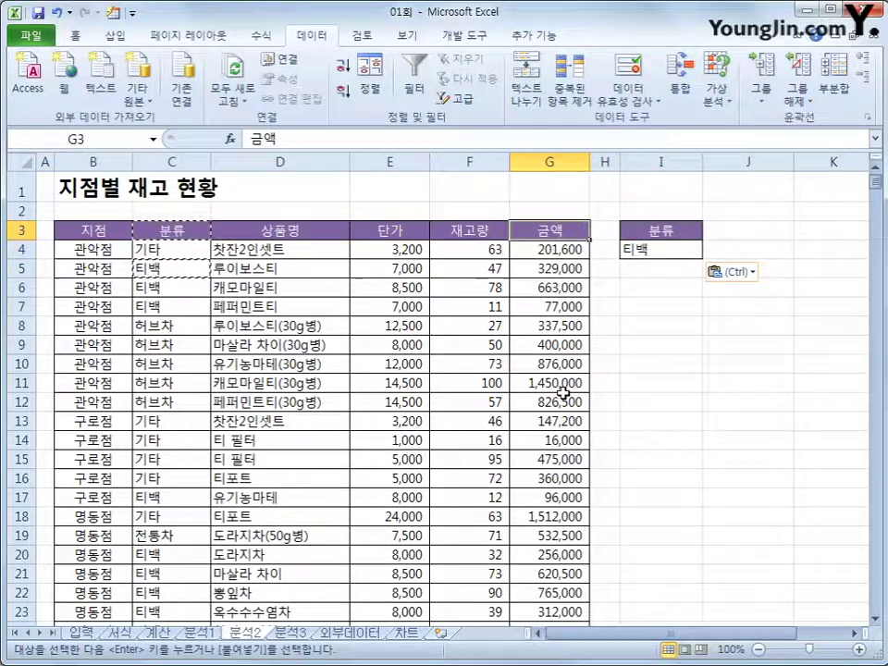
{"action": "key", "text": "ctrl+c"}
{"action": "left_click", "coordinate": [746, 232]}
{"action": "key", "text": "ctrl+v"}
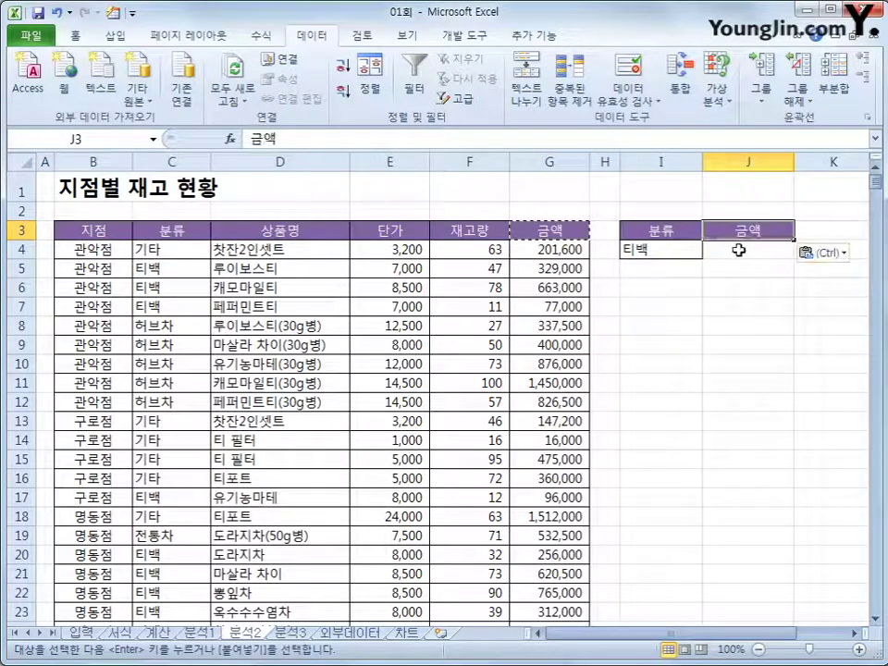
{"action": "left_click", "coordinate": [738, 260]}
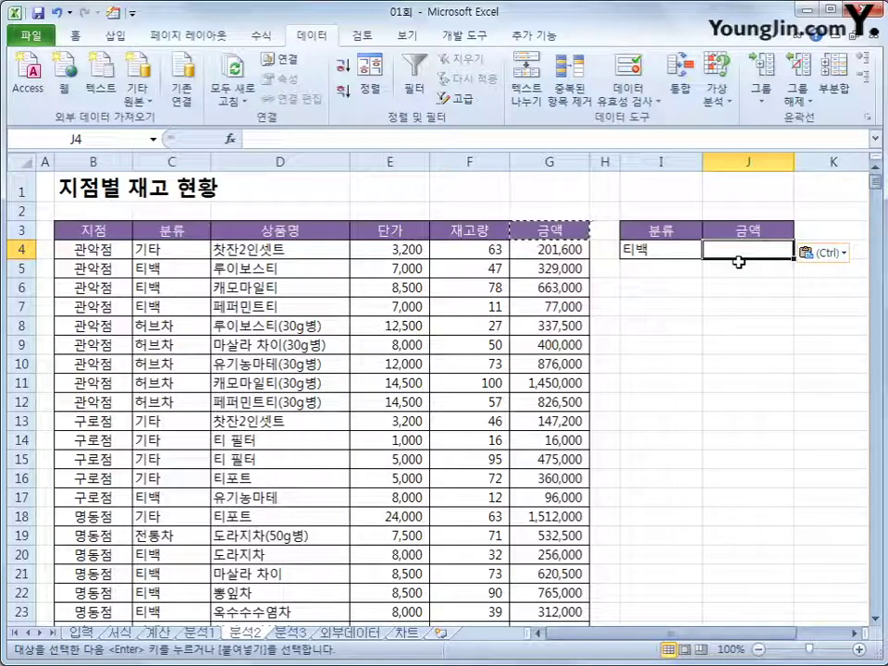
{"action": "type", "text": ">="}
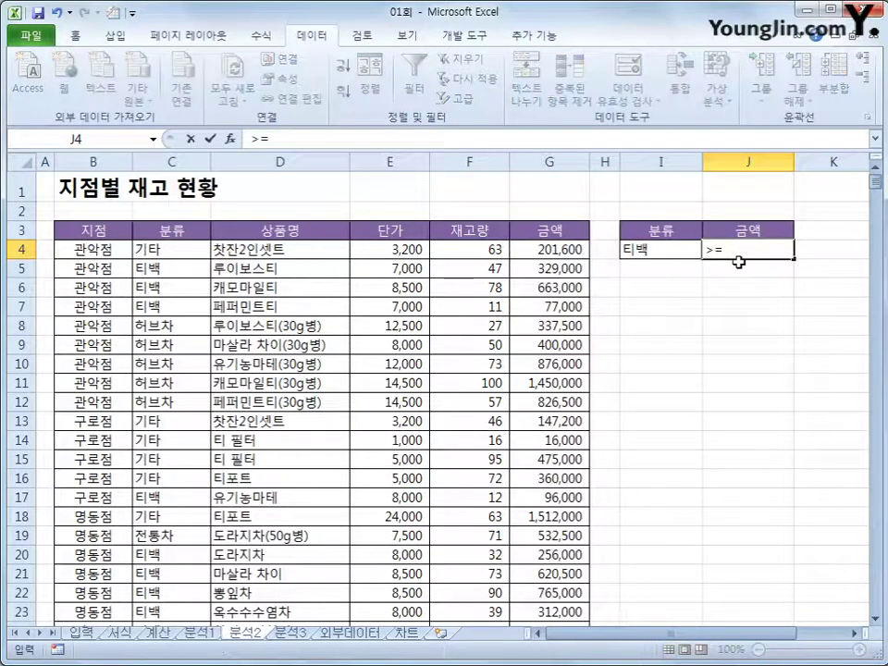
{"action": "type", "text": "500000"}
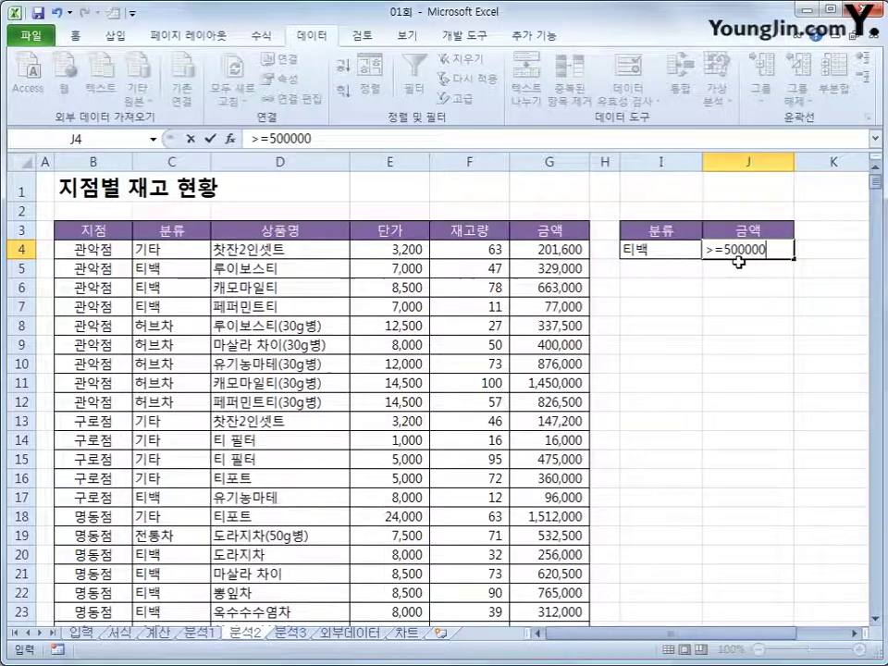
{"action": "key", "text": "Return"}
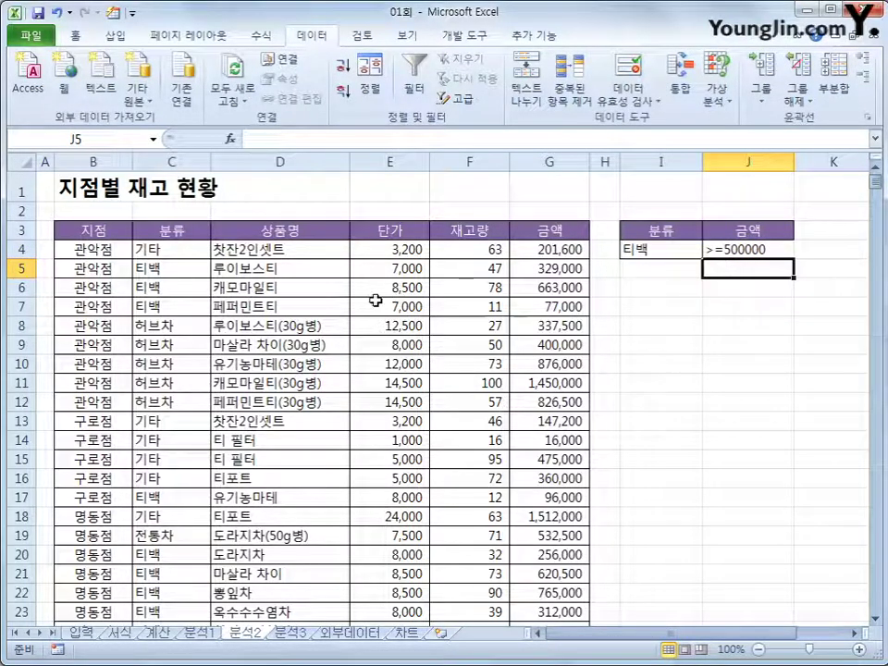
{"action": "left_click", "coordinate": [234, 308]}
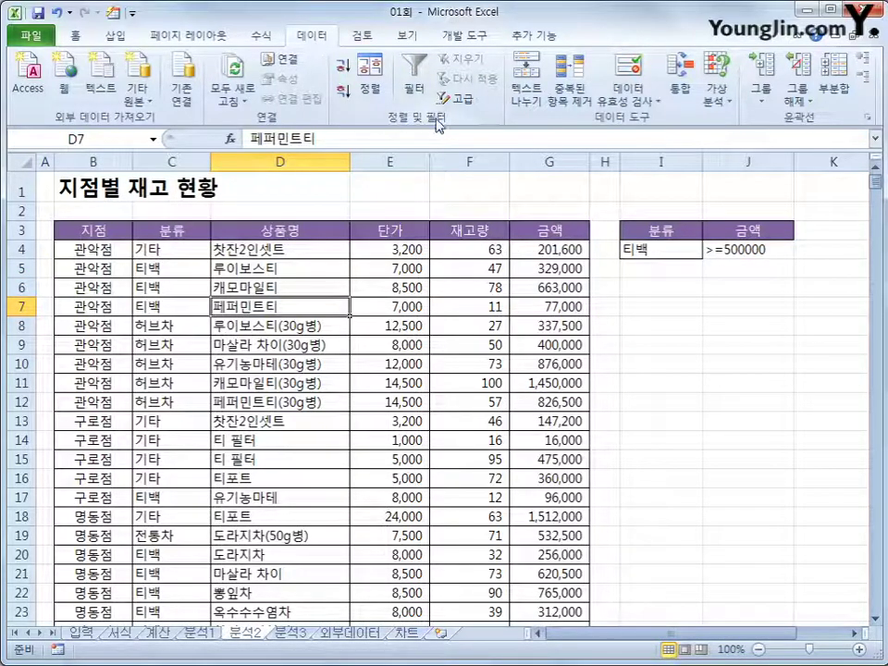
{"action": "left_click", "coordinate": [458, 99]}
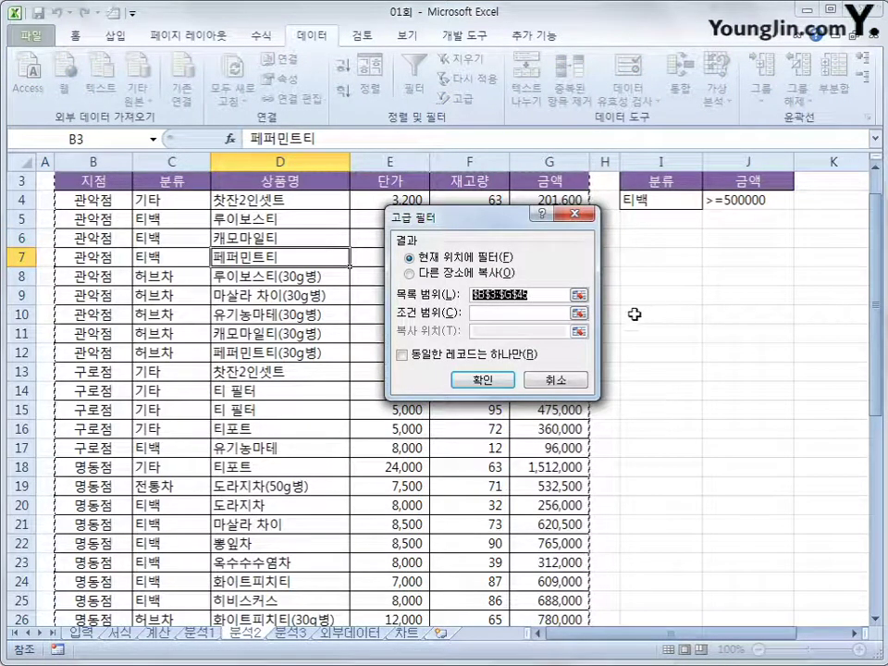
{"action": "scroll", "coordinate": [701, 414], "scroll_direction": "down", "scroll_amount": 6}
{"action": "scroll", "coordinate": [696, 419], "scroll_direction": "down", "scroll_amount": 2}
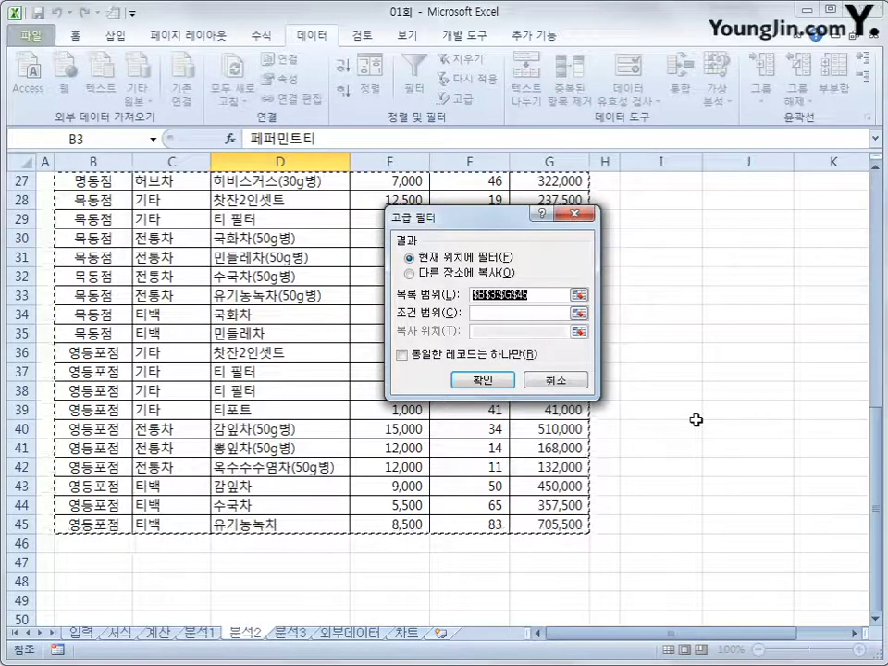
{"action": "left_click", "coordinate": [491, 314]}
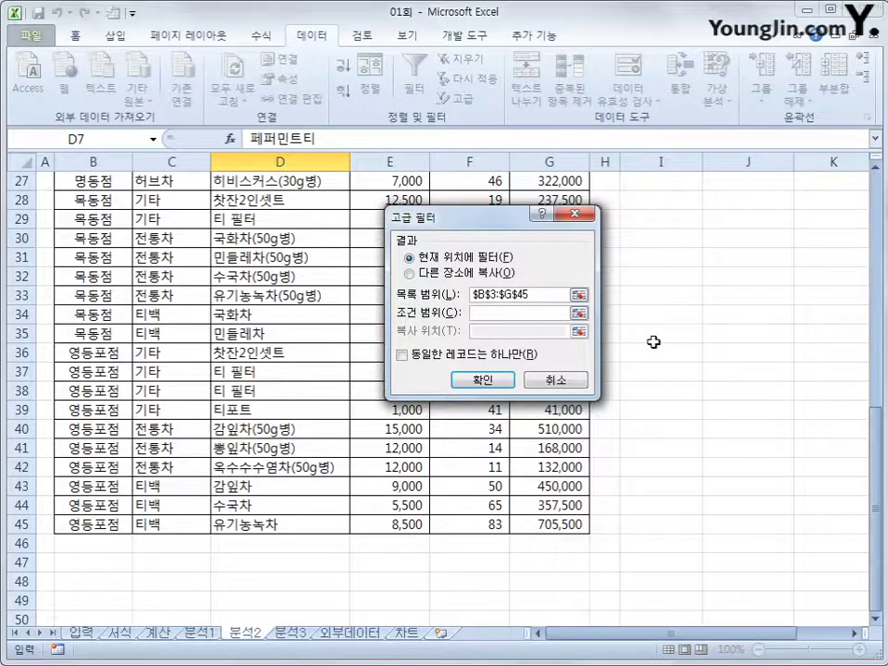
{"action": "scroll", "coordinate": [653, 343], "scroll_direction": "up", "scroll_amount": 9}
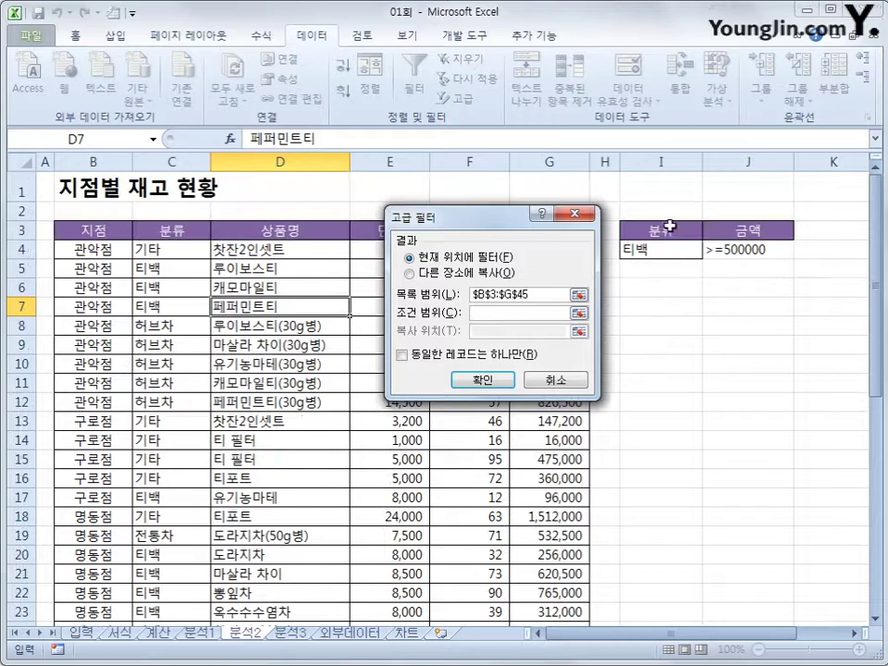
{"action": "left_click_drag", "start_coordinate": [669, 225], "coordinate": [728, 248]}
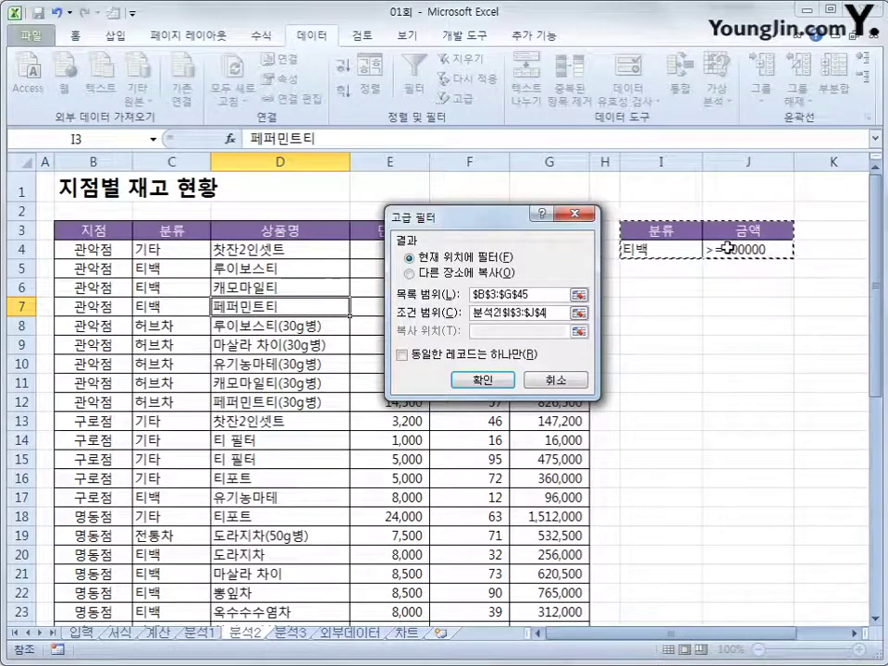
{"action": "left_click", "coordinate": [477, 279]}
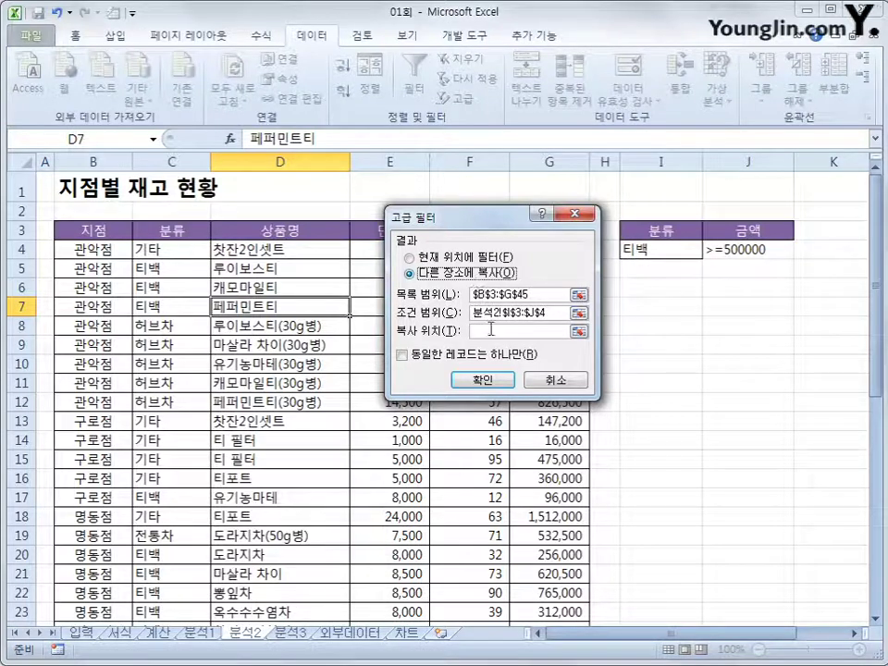
{"action": "left_click", "coordinate": [492, 330]}
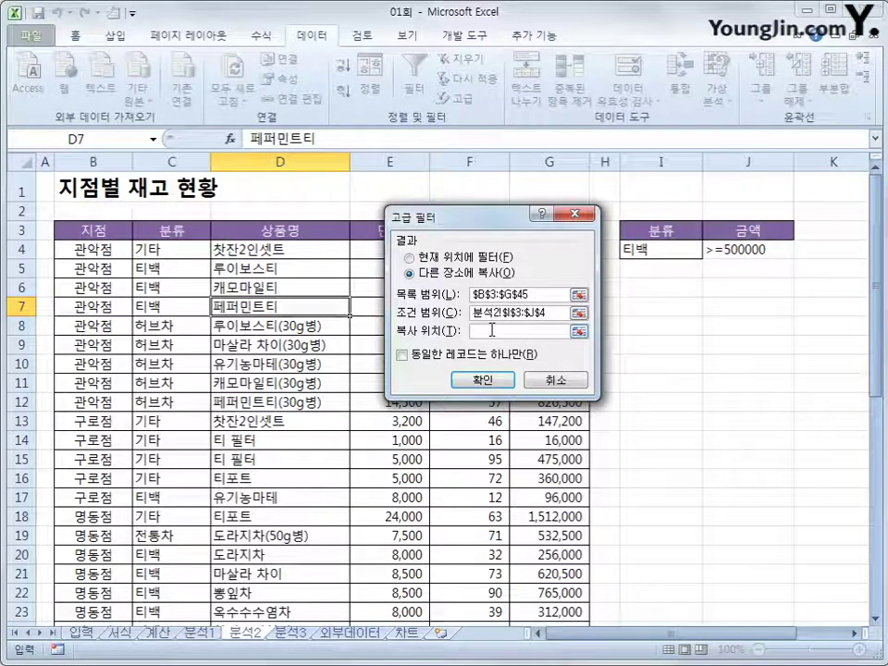
{"action": "left_click", "coordinate": [661, 318]}
{"action": "left_click", "coordinate": [665, 290]}
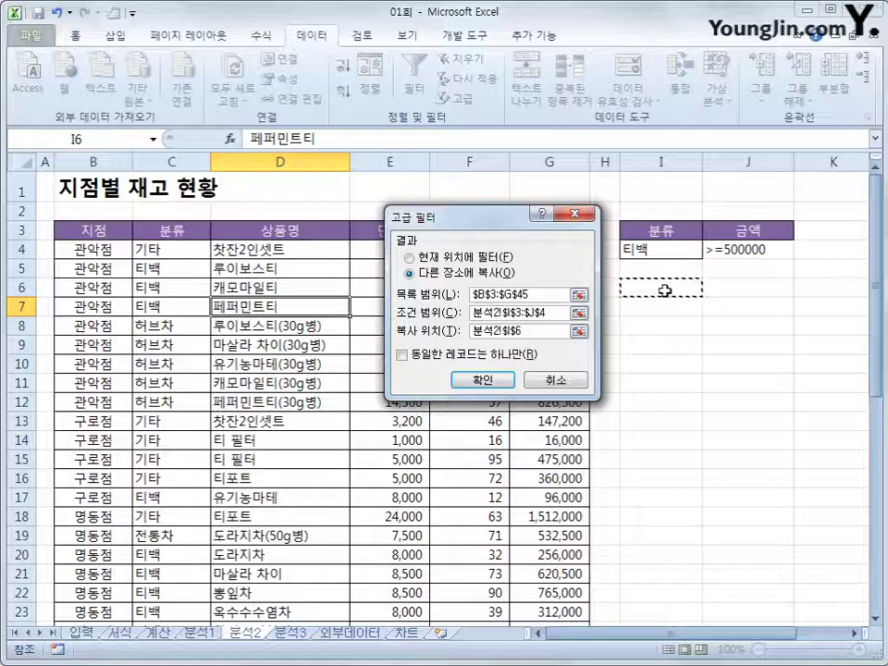
{"action": "left_click", "coordinate": [551, 379]}
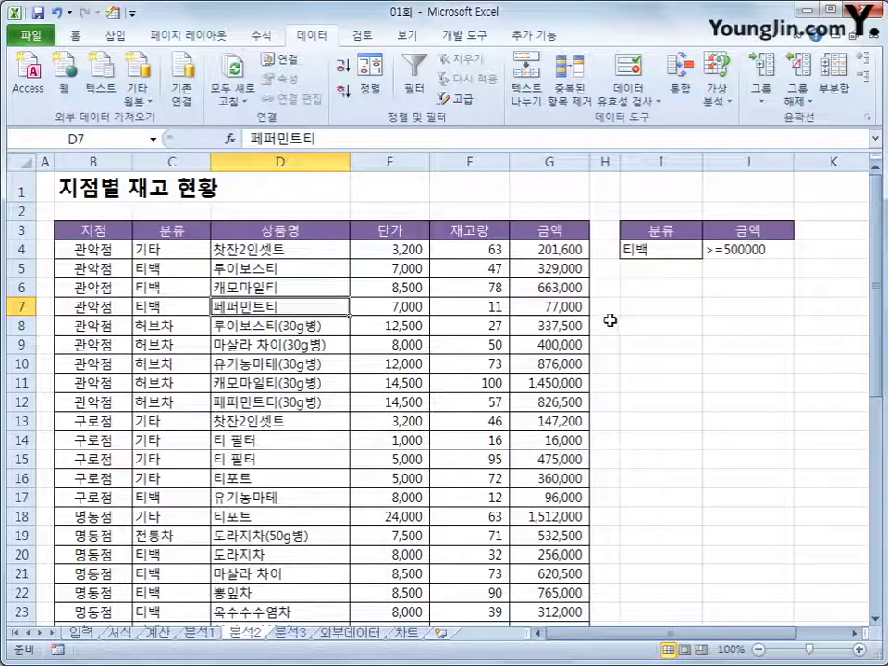
Copy the 지점, 상품명, 재고량 and 금액 headers into a row starting at I6 as the filter's output fields.
{"action": "left_click", "coordinate": [128, 233]}
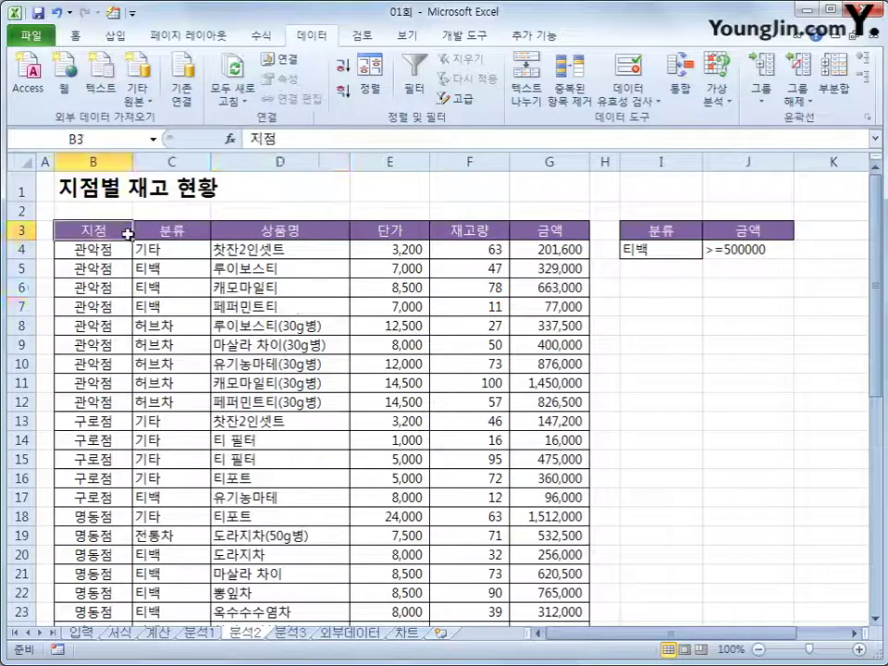
{"action": "left_click", "coordinate": [239, 233], "text": "ctrl"}
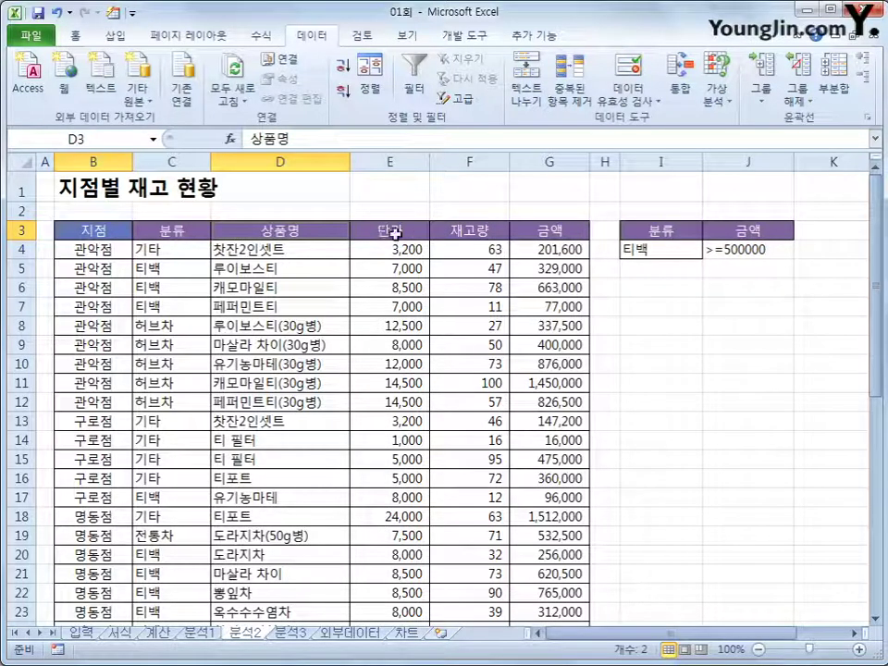
{"action": "left_click", "coordinate": [448, 235], "text": "ctrl"}
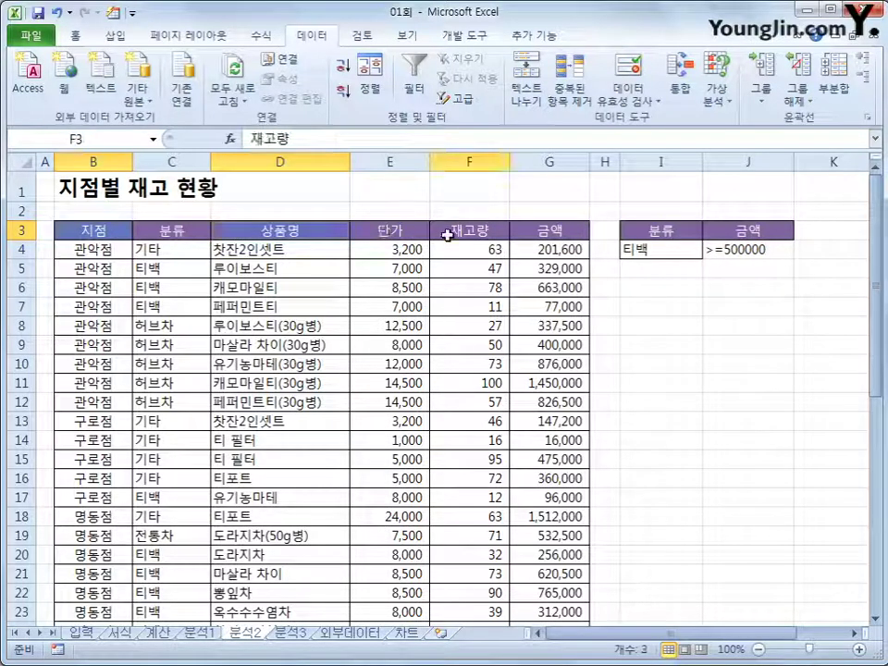
{"action": "left_click", "coordinate": [560, 232], "text": "ctrl"}
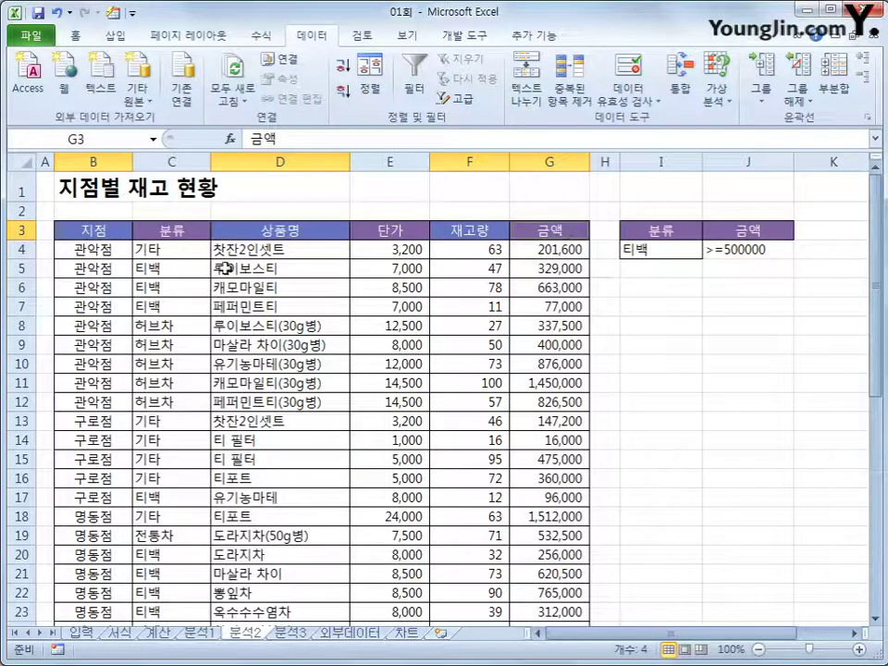
{"action": "key", "text": "ctrl+c"}
{"action": "left_click", "coordinate": [662, 290]}
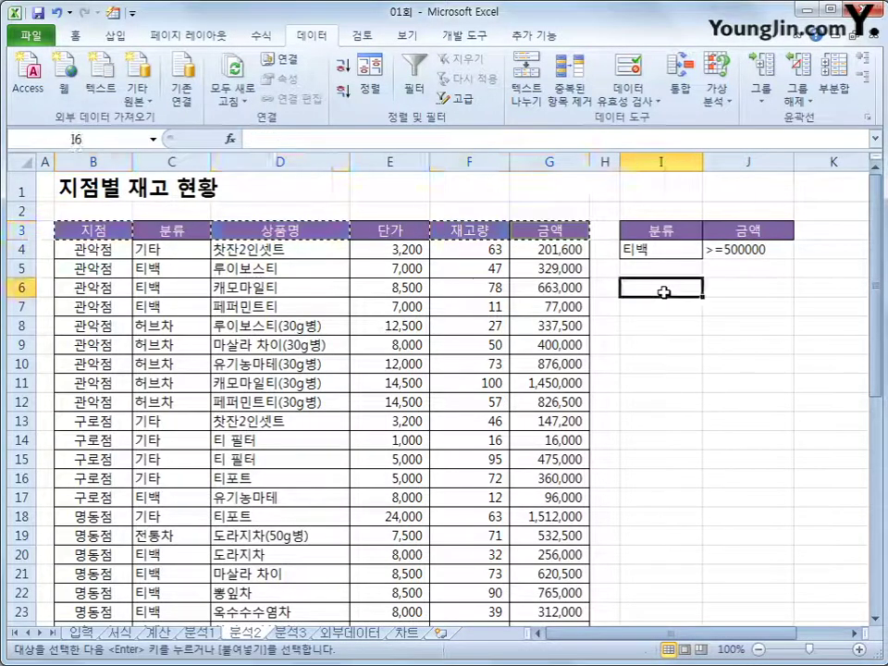
{"action": "key", "text": "ctrl+v"}
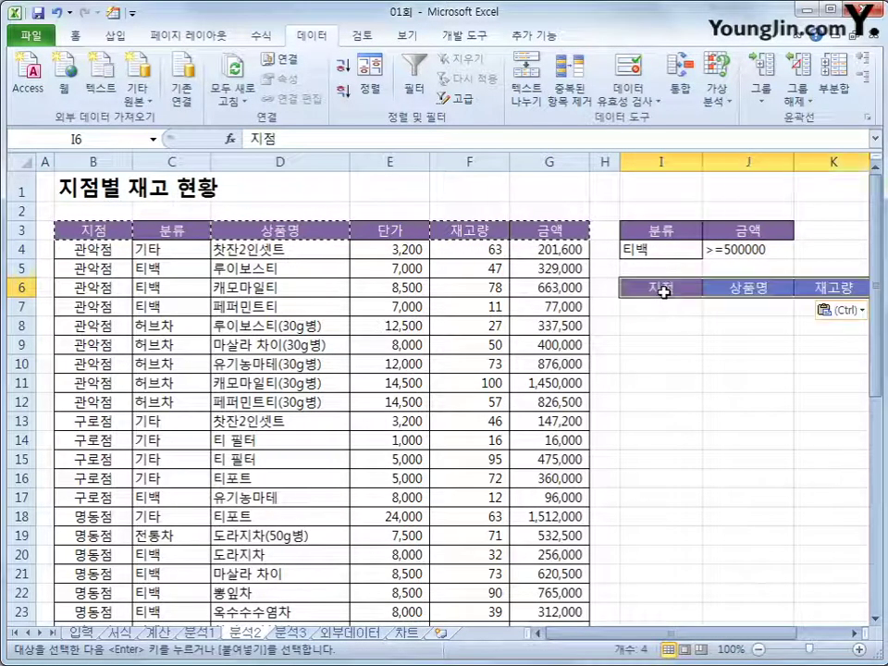
{"action": "left_click_drag", "start_coordinate": [752, 634], "coordinate": [782, 646]}
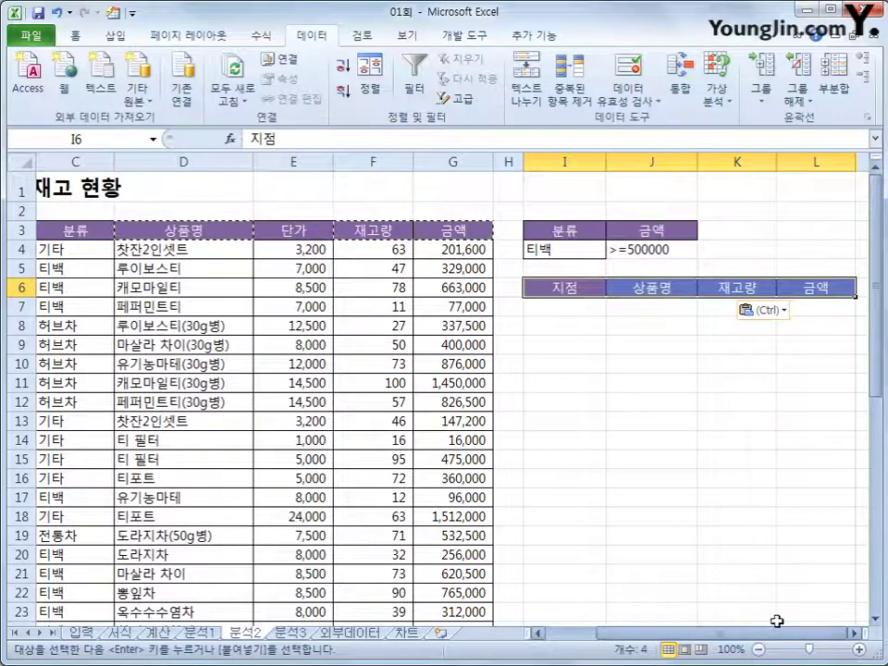
Run an advanced filter on B3:G45 with criteria range I3:J4, copying the results under the output headers starting at I6.
{"action": "left_click", "coordinate": [304, 326]}
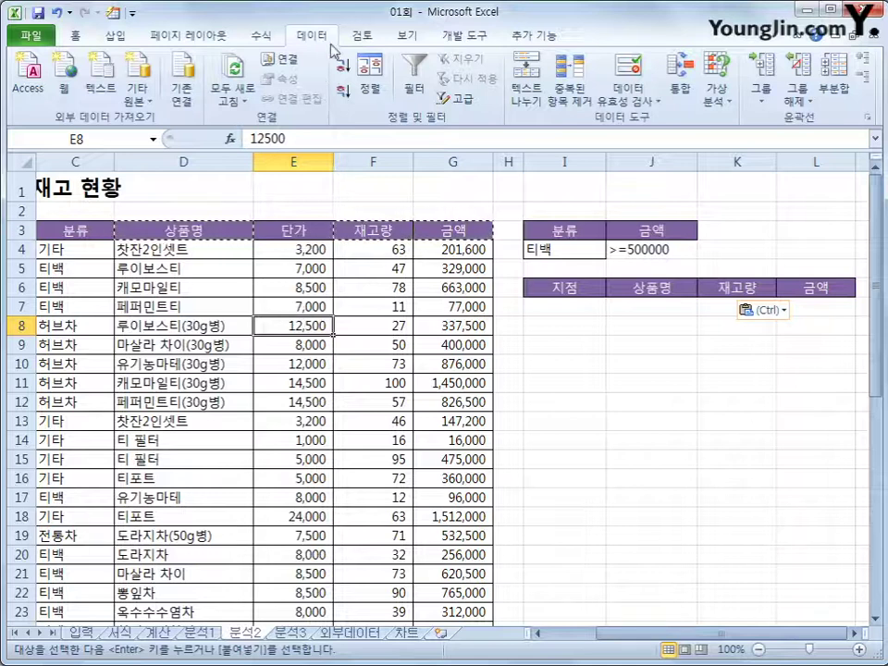
{"action": "left_click", "coordinate": [466, 98]}
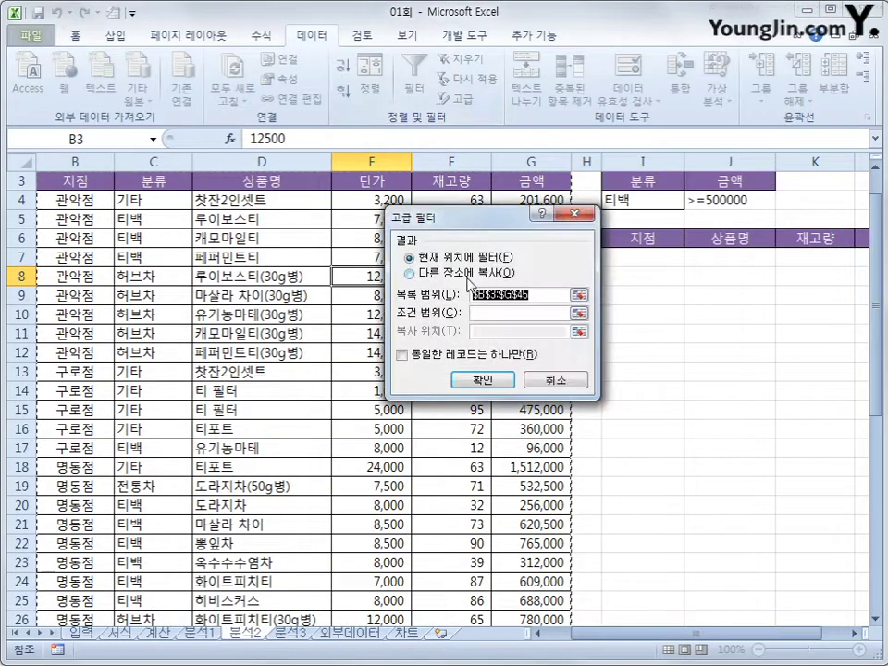
{"action": "left_click", "coordinate": [489, 313]}
{"action": "left_click_drag", "start_coordinate": [622, 176], "coordinate": [716, 199]}
{"action": "left_click", "coordinate": [506, 273]}
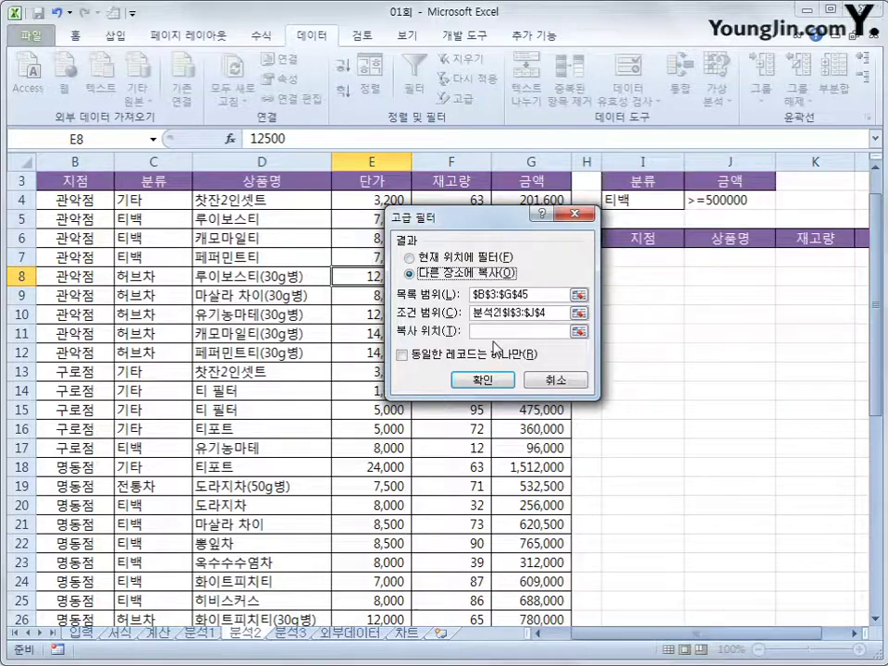
{"action": "left_click", "coordinate": [496, 332]}
{"action": "left_click_drag", "start_coordinate": [626, 238], "coordinate": [703, 241]}
{"action": "left_click", "coordinate": [505, 379]}
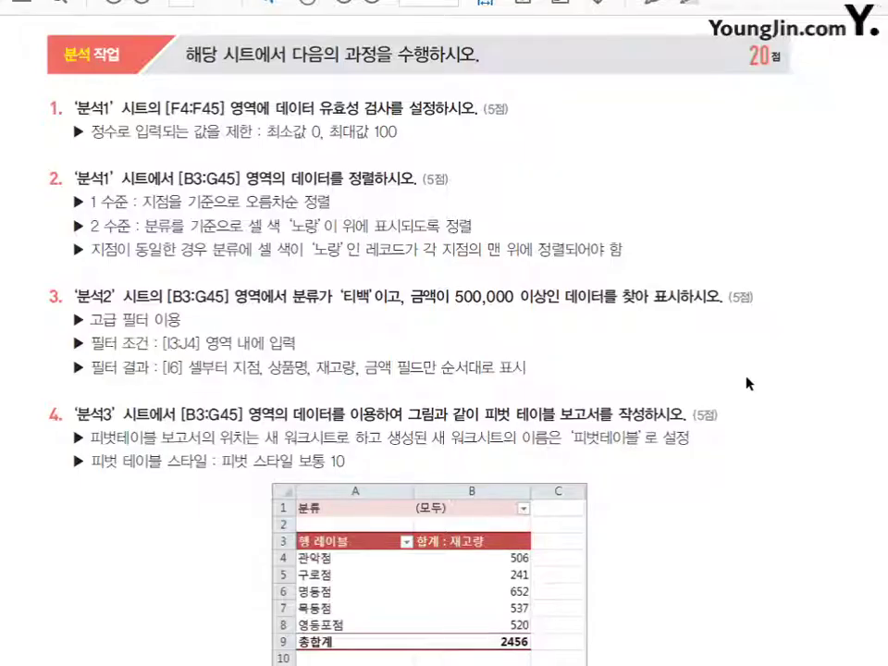
Read analysis task 4 in the exam document for the pivot table's location, sheet name, style and layout.
{"action": "scroll", "coordinate": [749, 383], "scroll_direction": "down", "scroll_amount": 1}
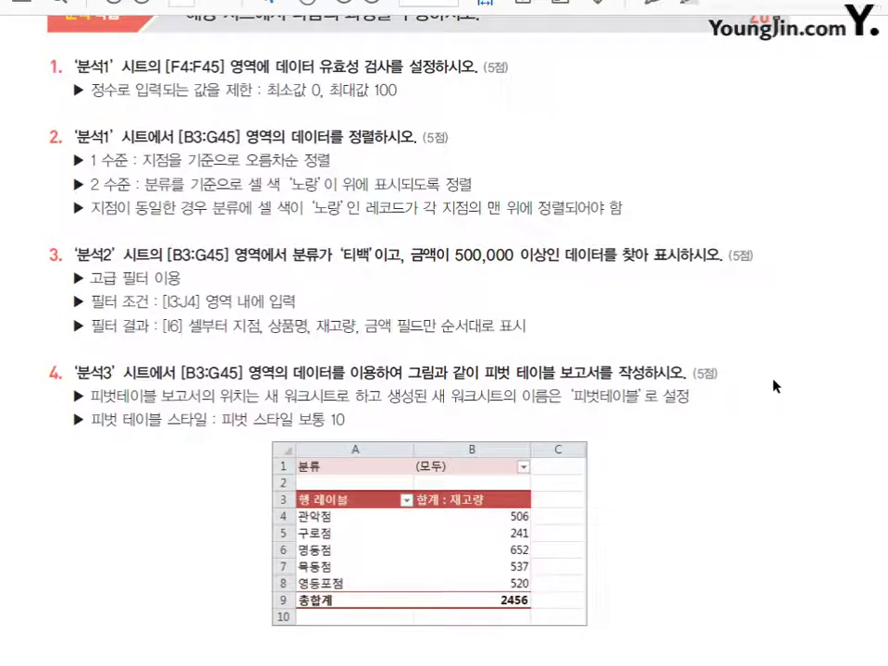
{"action": "scroll", "coordinate": [775, 386], "scroll_direction": "down", "scroll_amount": 1}
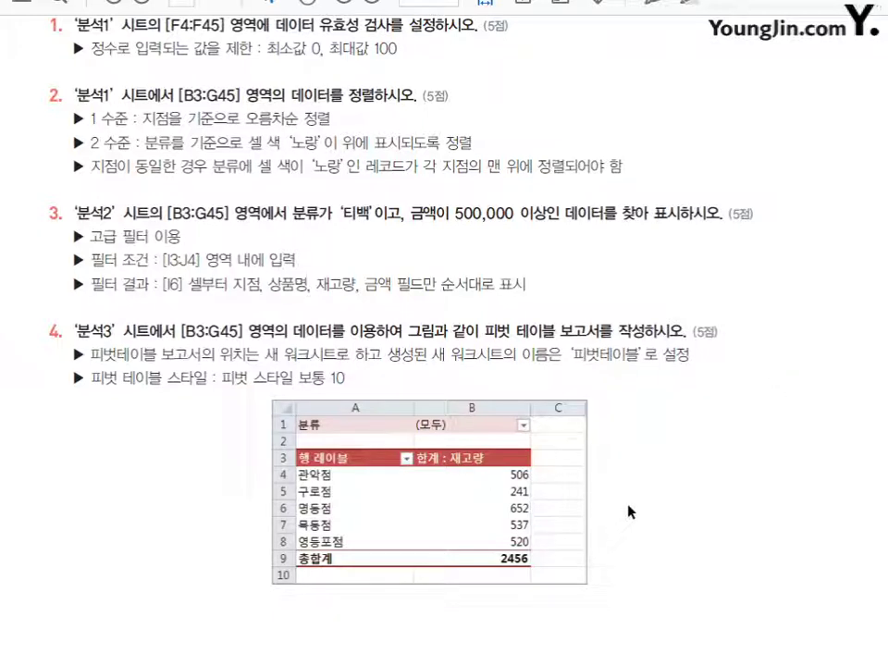
{"action": "left_click_drag", "start_coordinate": [263, 355], "coordinate": [351, 355]}
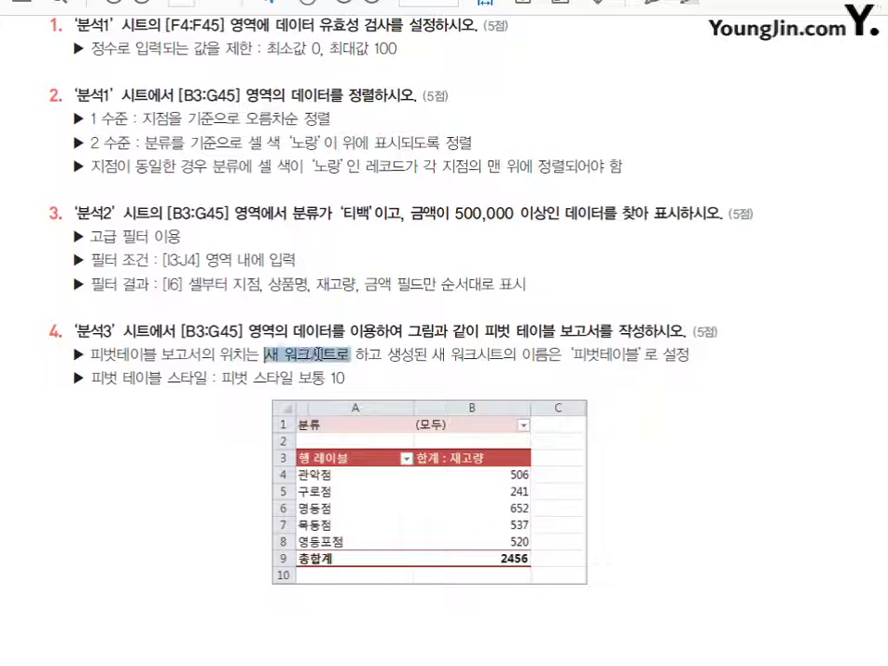
{"action": "left_click_drag", "start_coordinate": [572, 356], "coordinate": [634, 359]}
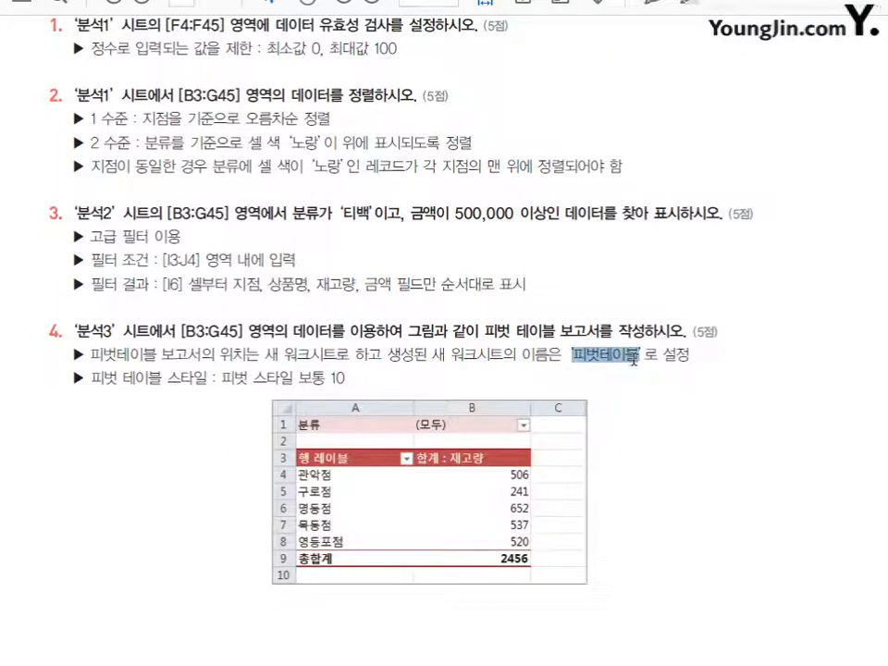
{"action": "left_click_drag", "start_coordinate": [224, 381], "coordinate": [339, 379]}
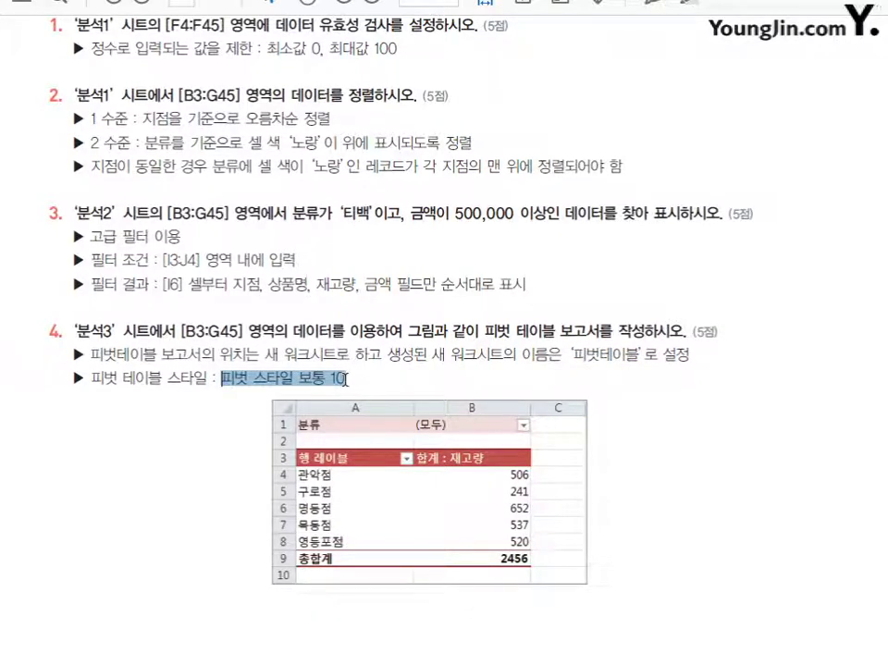
{"action": "left_click", "coordinate": [675, 496]}
{"action": "scroll", "coordinate": [673, 495], "scroll_direction": "down", "scroll_amount": 1}
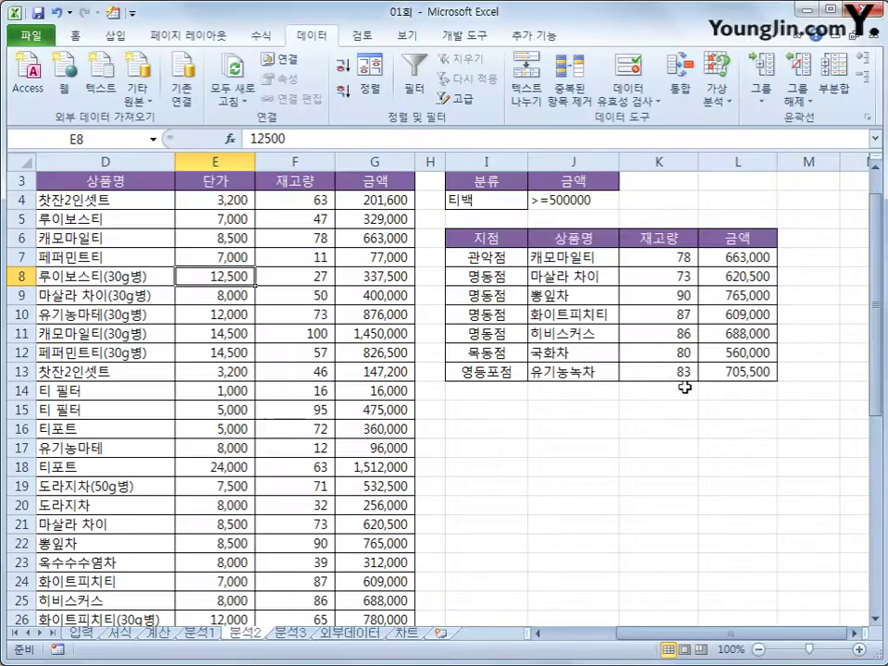
Return to the workbook and create a pivot table from range B3:G45 of the 분석3 sheet on a new worksheet.
{"action": "left_click", "coordinate": [290, 634]}
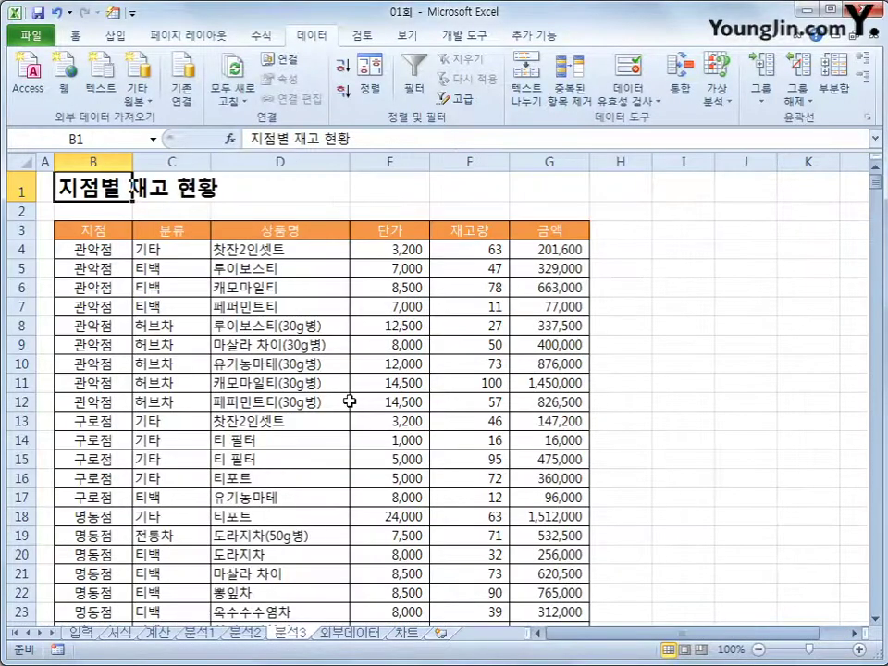
{"action": "scroll", "coordinate": [349, 376], "scroll_direction": "down", "scroll_amount": 1}
{"action": "scroll", "coordinate": [274, 337], "scroll_direction": "up", "scroll_amount": 1}
{"action": "left_click", "coordinate": [94, 229]}
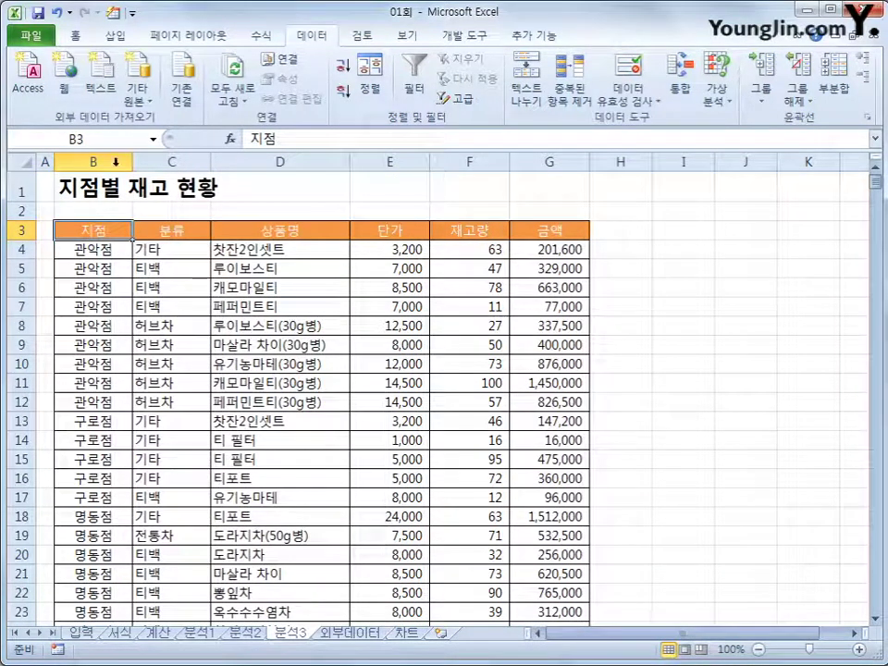
{"action": "left_click", "coordinate": [112, 36]}
{"action": "left_click", "coordinate": [32, 100]}
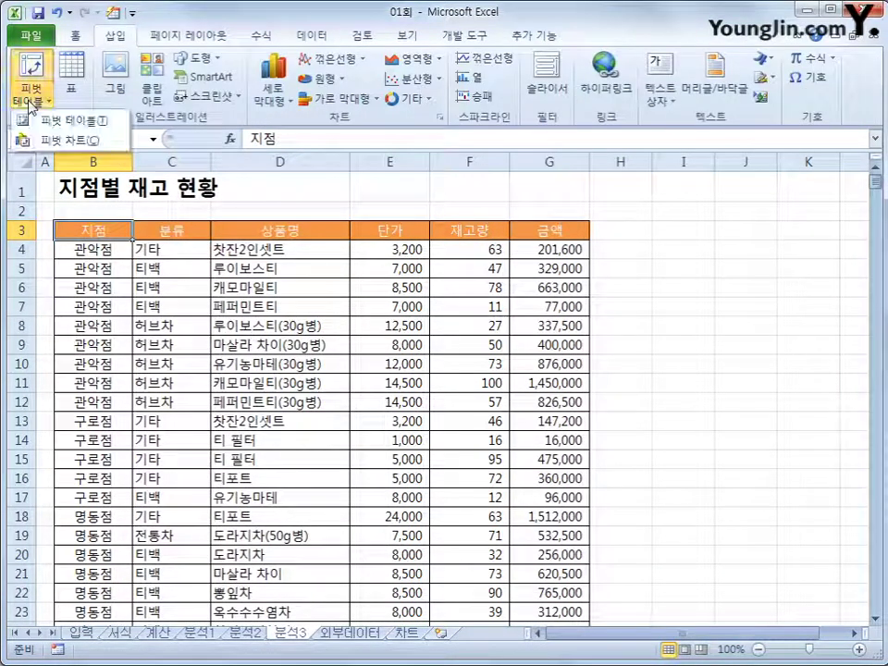
{"action": "left_click", "coordinate": [92, 120]}
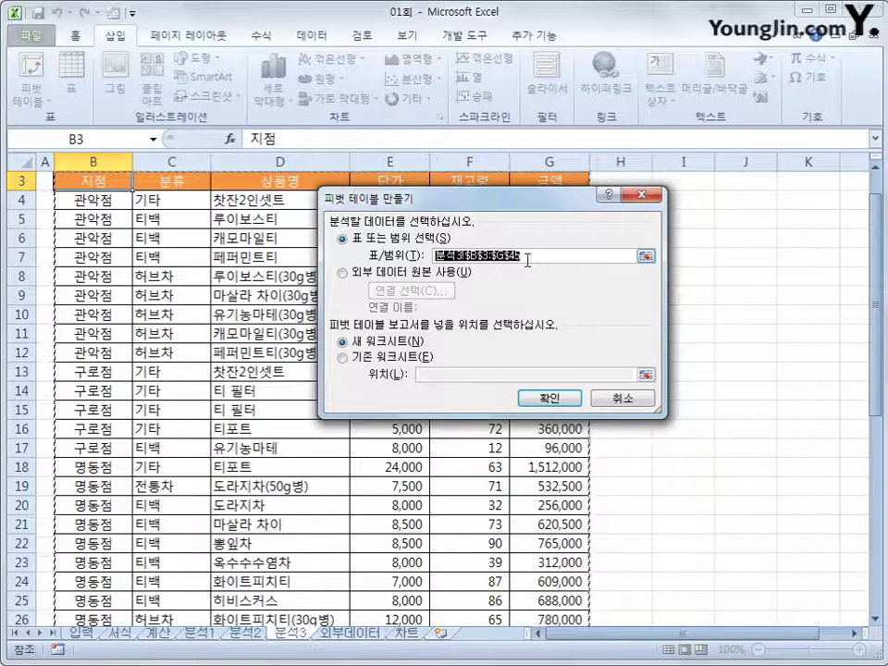
{"action": "left_click", "coordinate": [344, 357]}
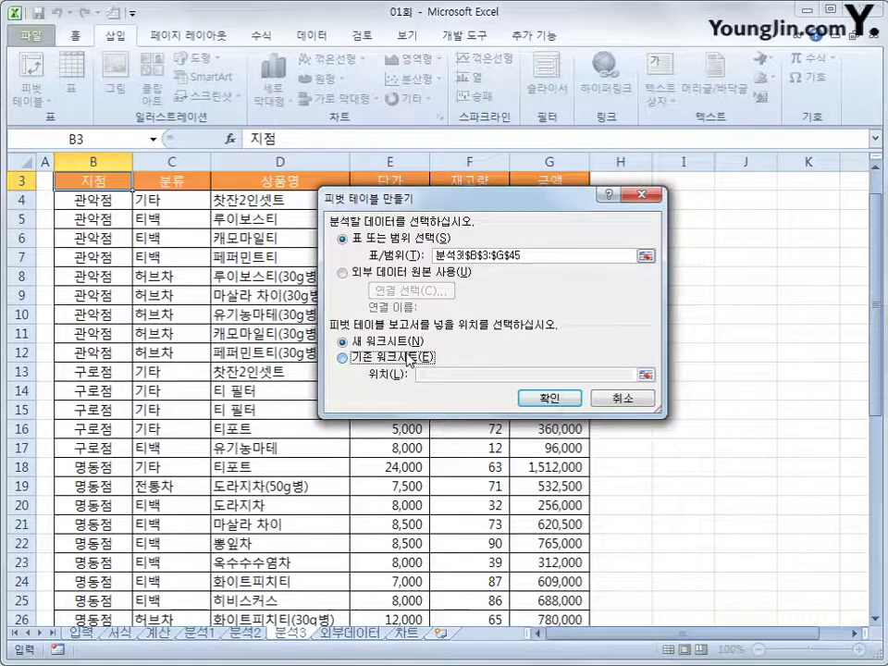
{"action": "left_click", "coordinate": [400, 345]}
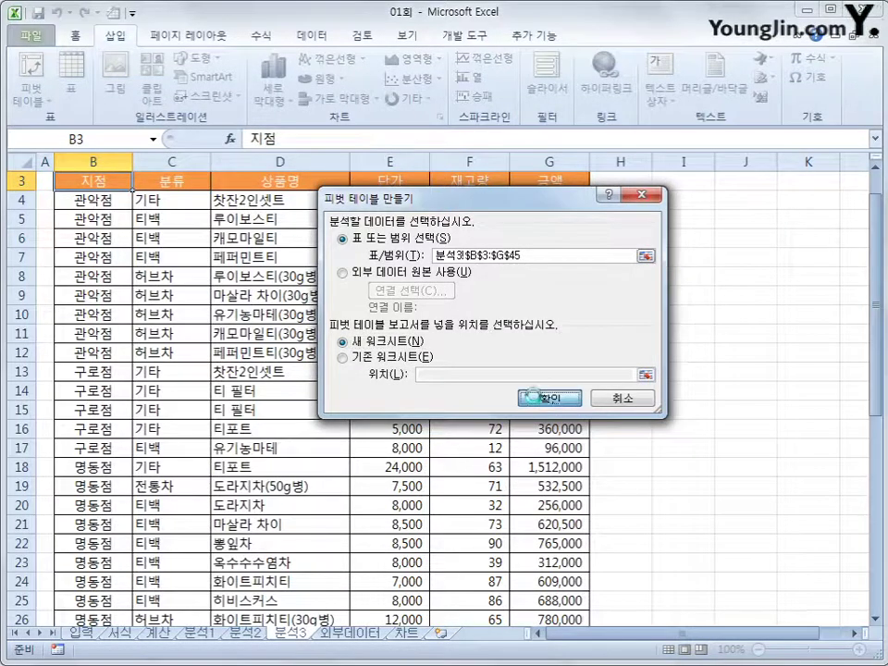
{"action": "left_click", "coordinate": [540, 401]}
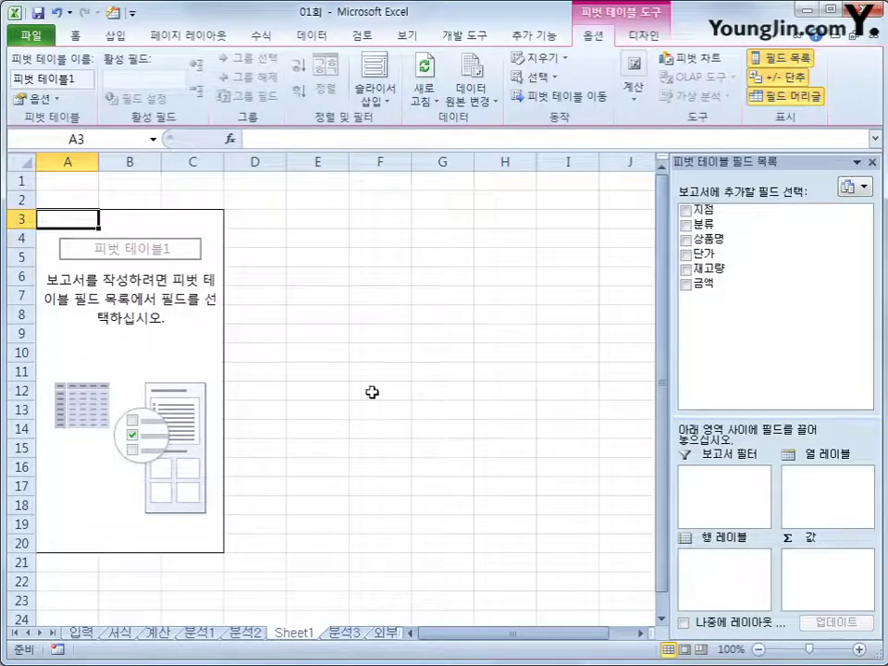
Rename the new pivot table worksheet as 피벗테이블.
{"action": "double_click", "coordinate": [294, 634]}
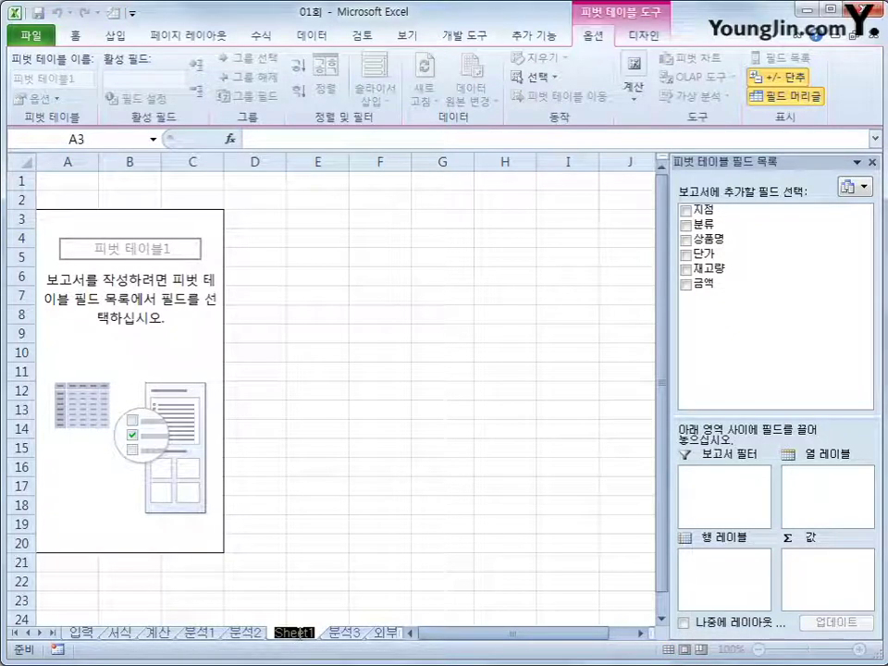
{"action": "type", "text": "피벗테이블"}
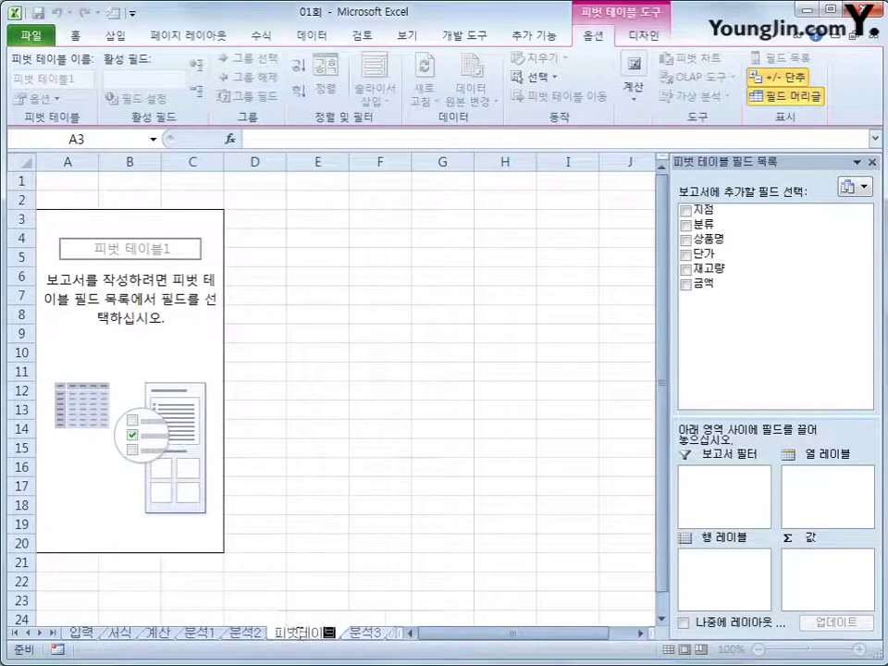
{"action": "key", "text": "Return"}
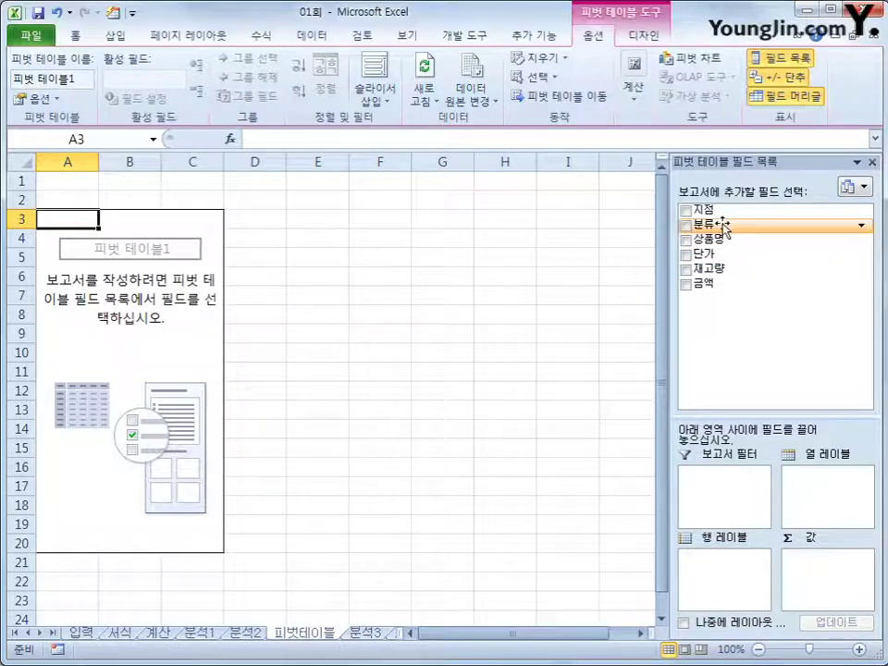
Lay out the pivot table with 분류 as report filter, 지점 as row labels and the sum of 재고량 as values.
{"action": "left_click_drag", "start_coordinate": [724, 225], "coordinate": [726, 479]}
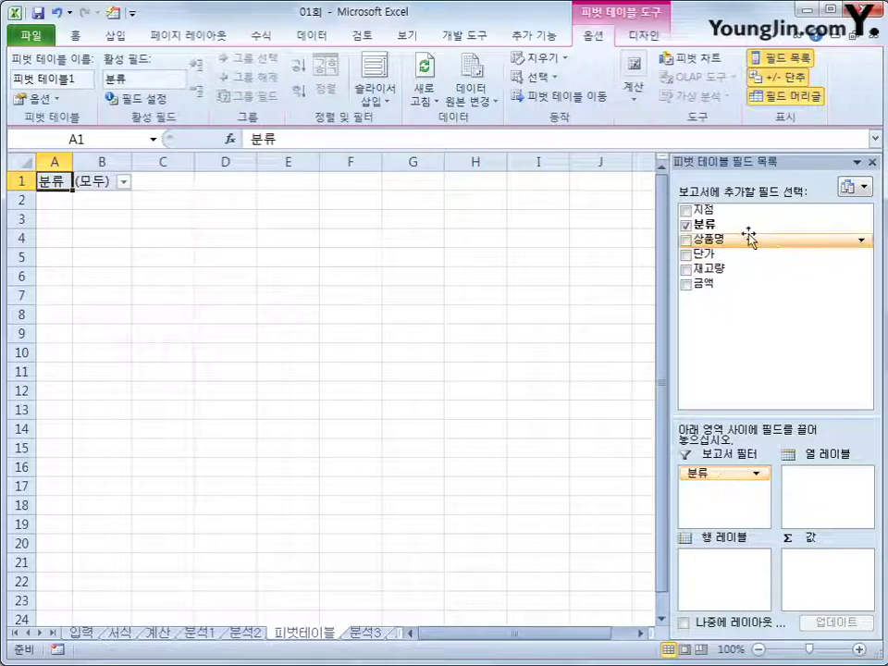
{"action": "left_click_drag", "start_coordinate": [730, 214], "coordinate": [727, 589]}
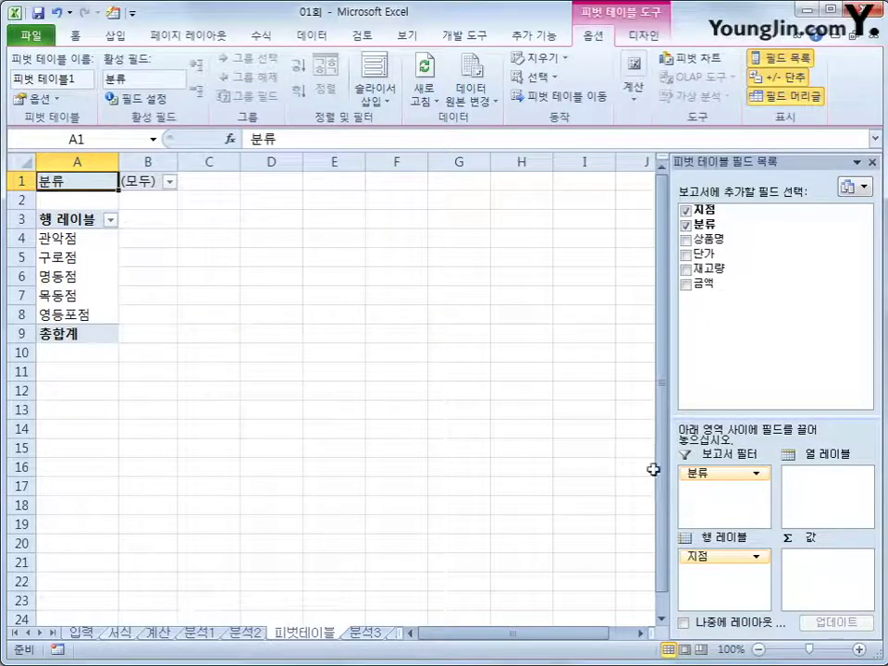
{"action": "left_click_drag", "start_coordinate": [728, 276], "coordinate": [819, 569]}
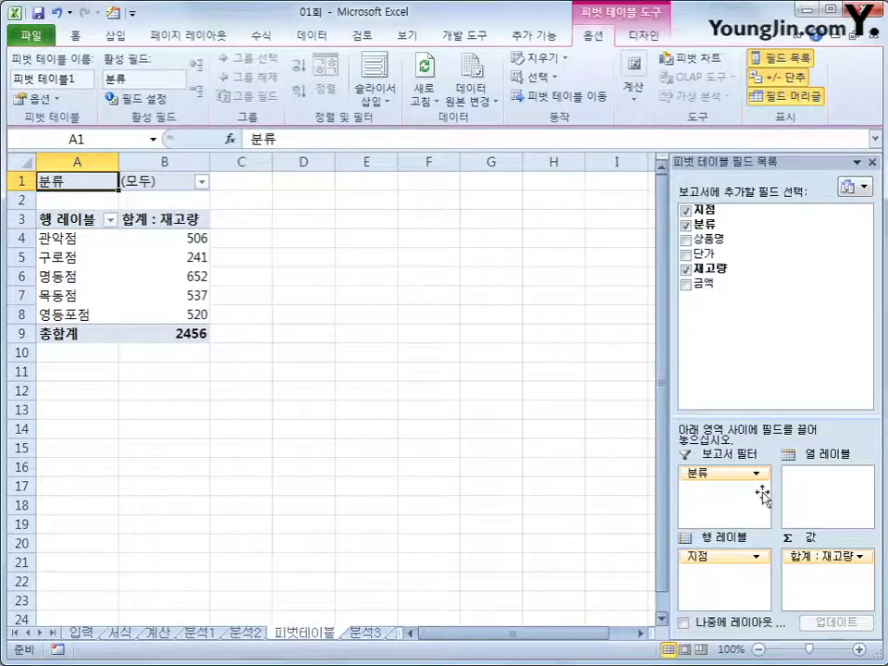
Apply the pivot style 보통 10 to the pivot table and deselect the table.
{"action": "mouse_move", "coordinate": [189, 298]}
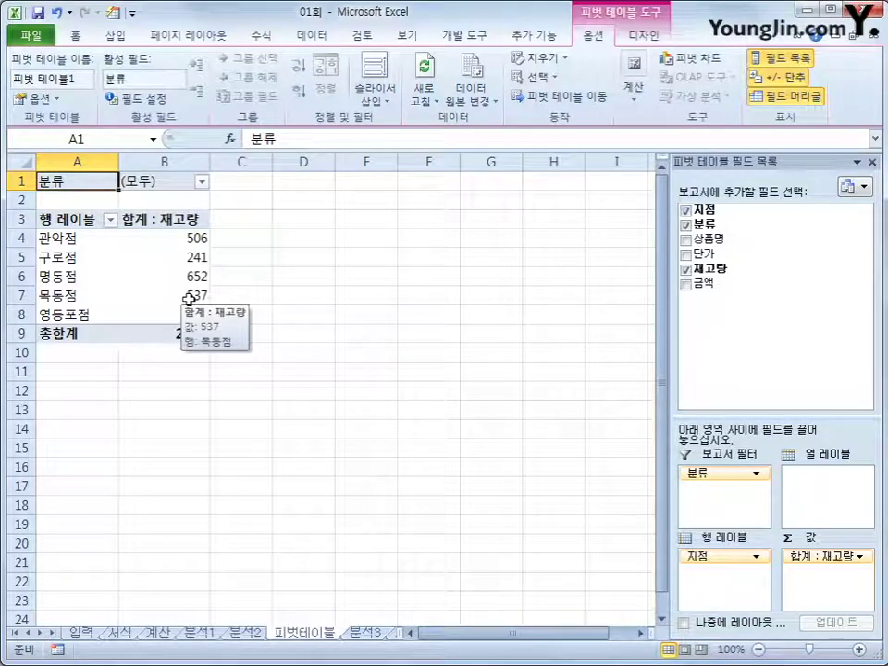
{"action": "left_click", "coordinate": [647, 37]}
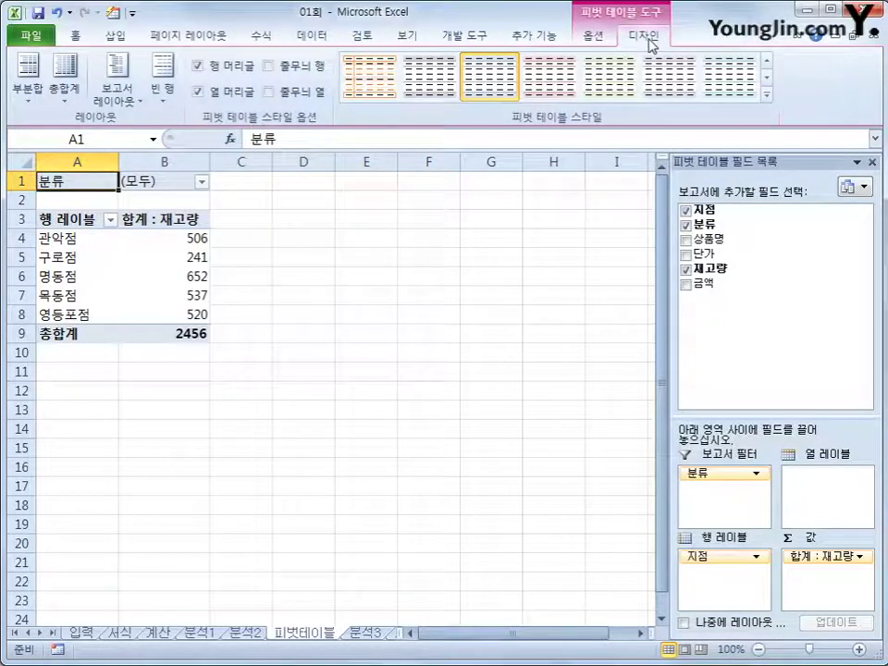
{"action": "left_click", "coordinate": [766, 94]}
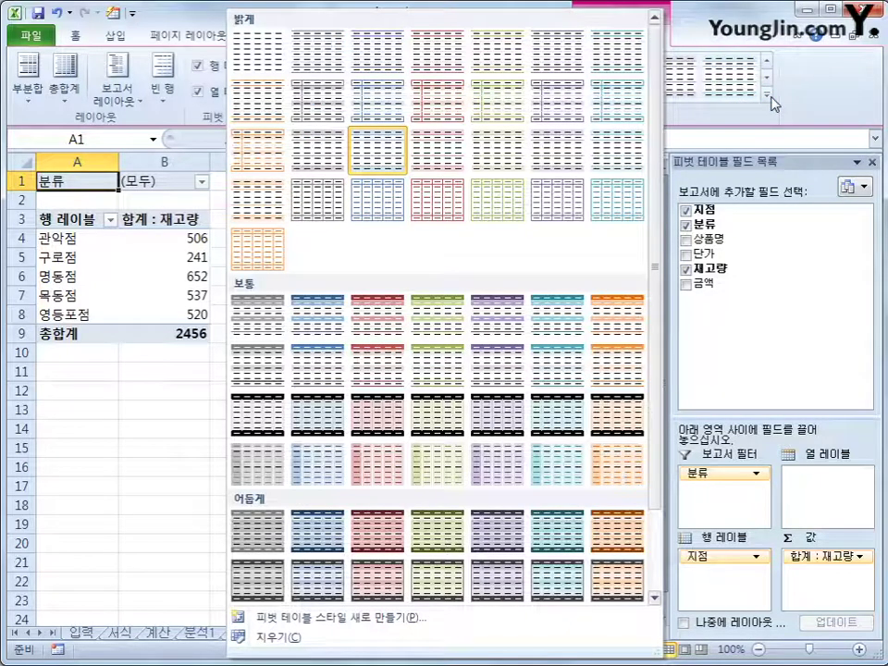
{"action": "left_click", "coordinate": [377, 373]}
{"action": "left_click", "coordinate": [333, 413]}
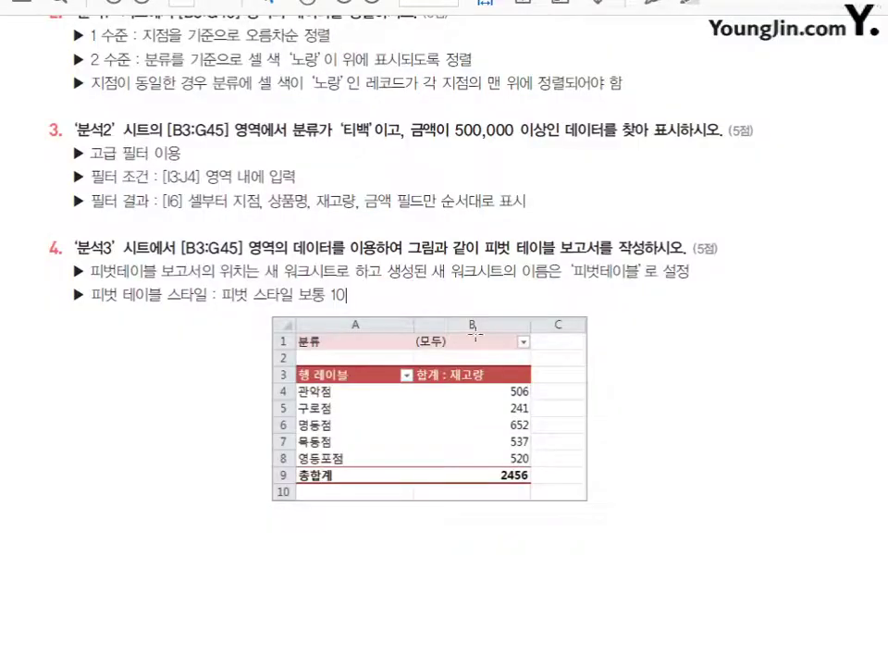
Read task 1 of the 기타 작업 section in the exam document for the import source, delimiter and start cell.
{"action": "scroll", "coordinate": [444, 519], "scroll_direction": "down", "scroll_amount": 10}
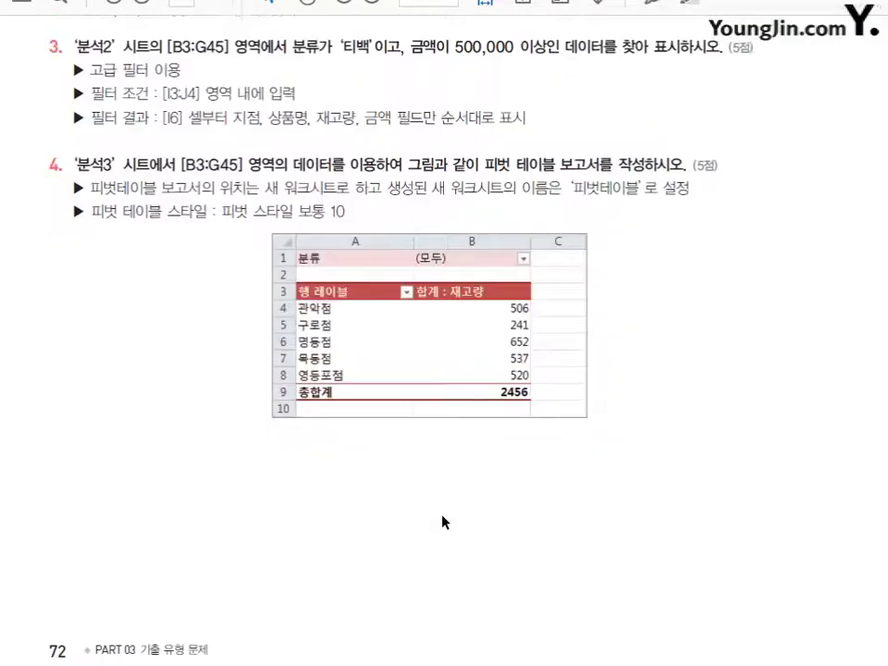
{"action": "scroll", "coordinate": [442, 515], "scroll_direction": "down", "scroll_amount": 3}
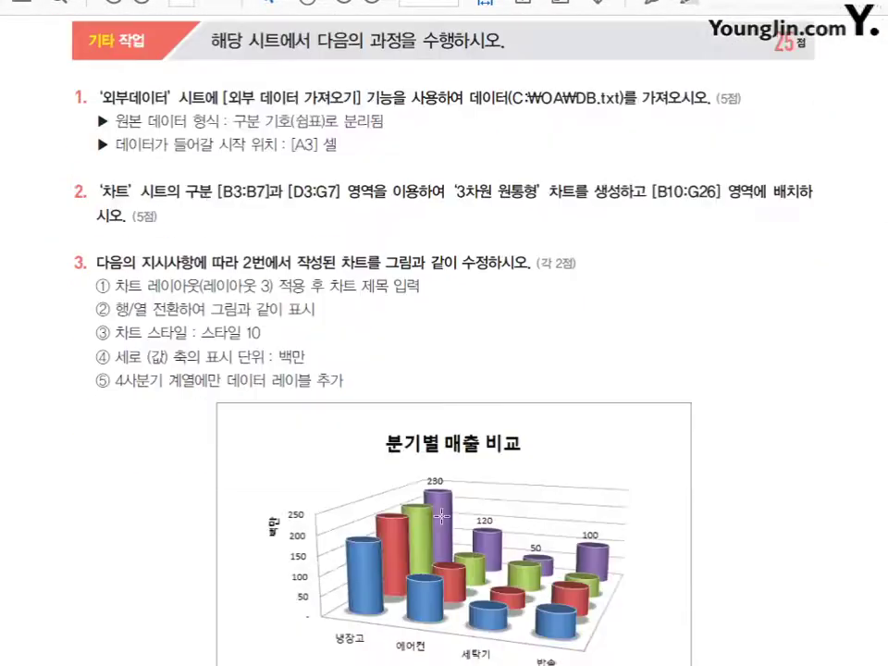
{"action": "scroll", "coordinate": [442, 515], "scroll_direction": "up", "scroll_amount": 1}
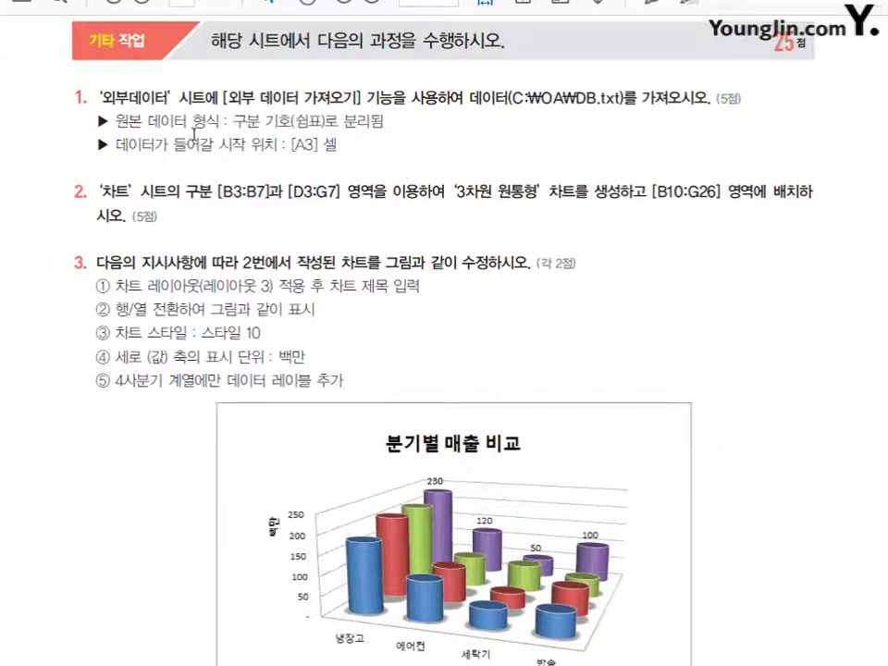
{"action": "left_click_drag", "start_coordinate": [233, 119], "coordinate": [344, 121]}
{"action": "left_click", "coordinate": [351, 148]}
{"action": "left_click_drag", "start_coordinate": [290, 145], "coordinate": [347, 146]}
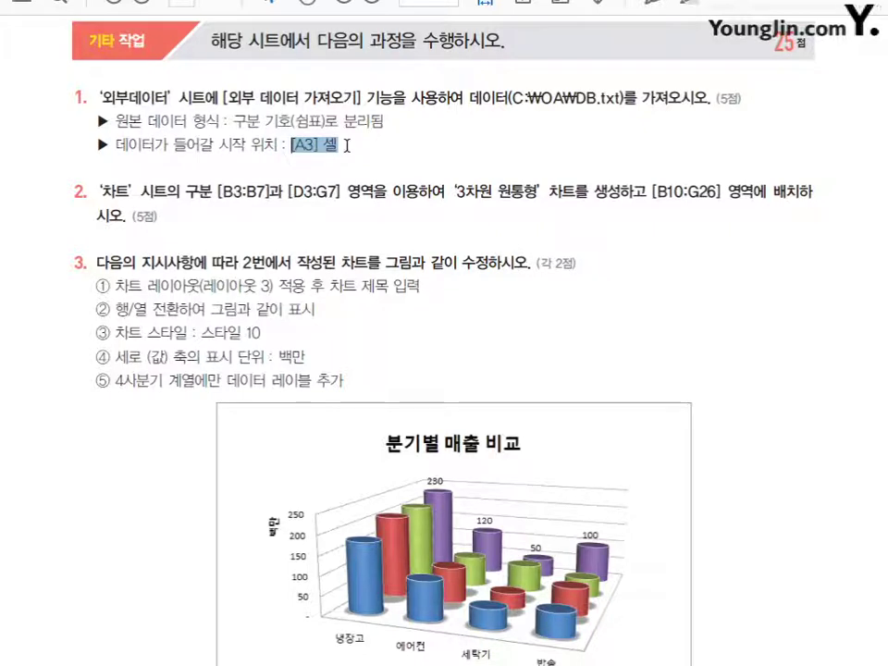
{"action": "left_click", "coordinate": [343, 146]}
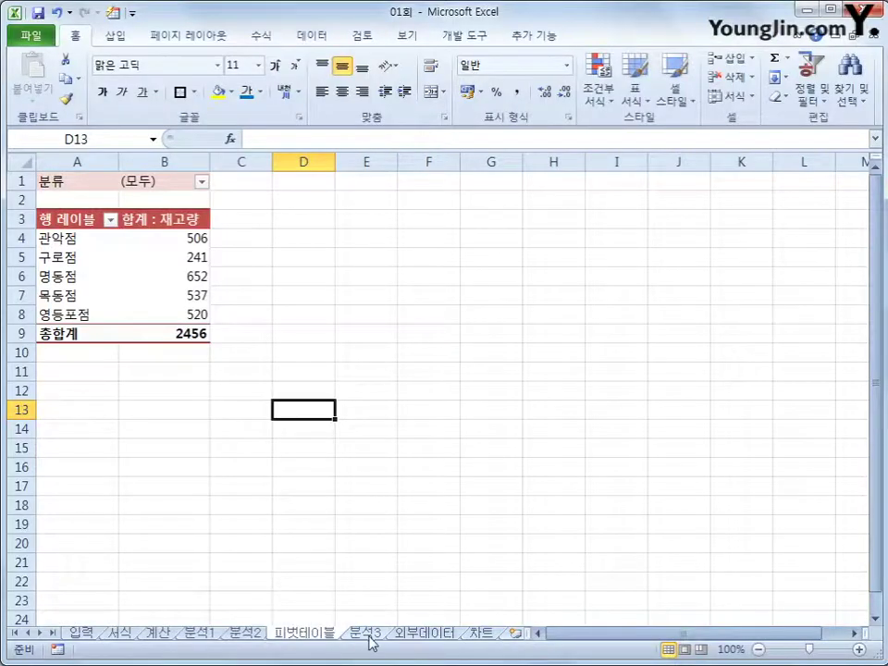
Return to the workbook and start importing a text file at cell A3 of the 외부데이터 sheet.
{"action": "left_click", "coordinate": [370, 636]}
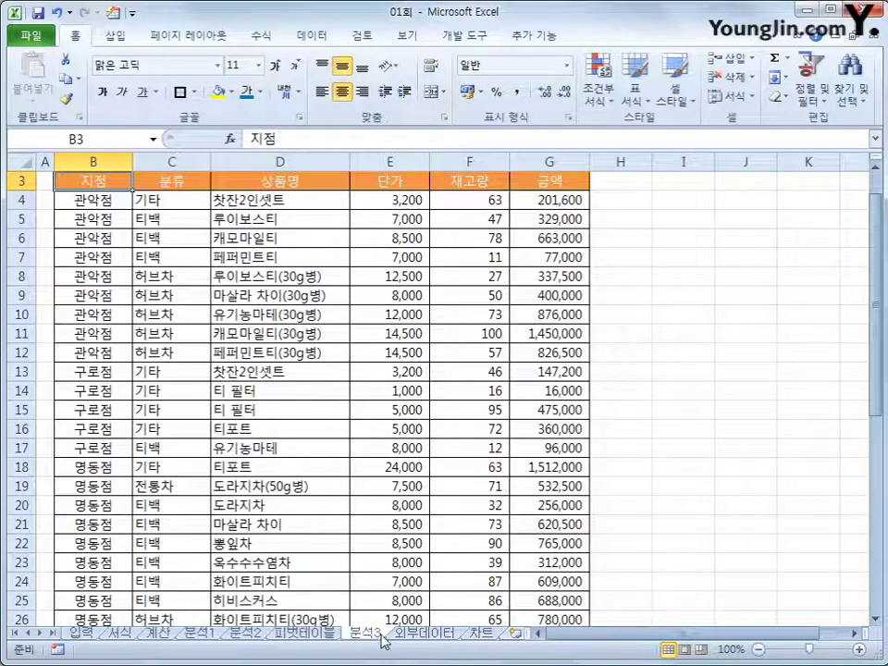
{"action": "left_click", "coordinate": [418, 636]}
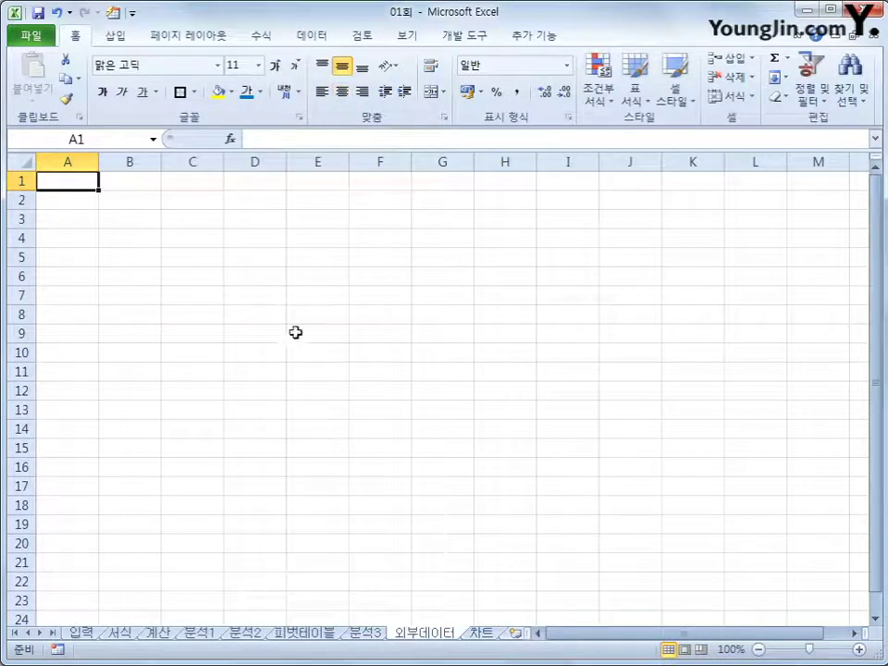
{"action": "left_click", "coordinate": [73, 222]}
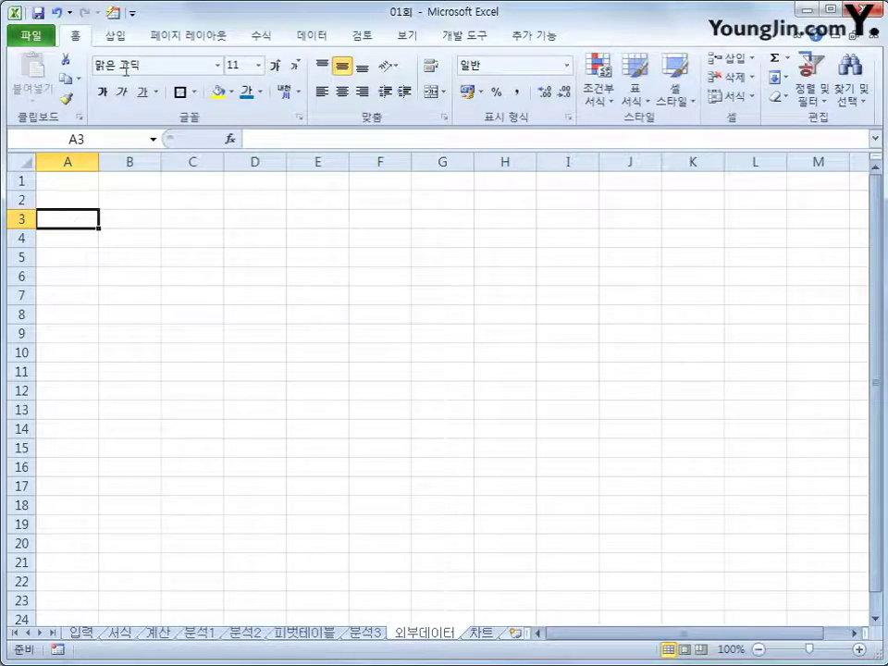
{"action": "left_click", "coordinate": [308, 38]}
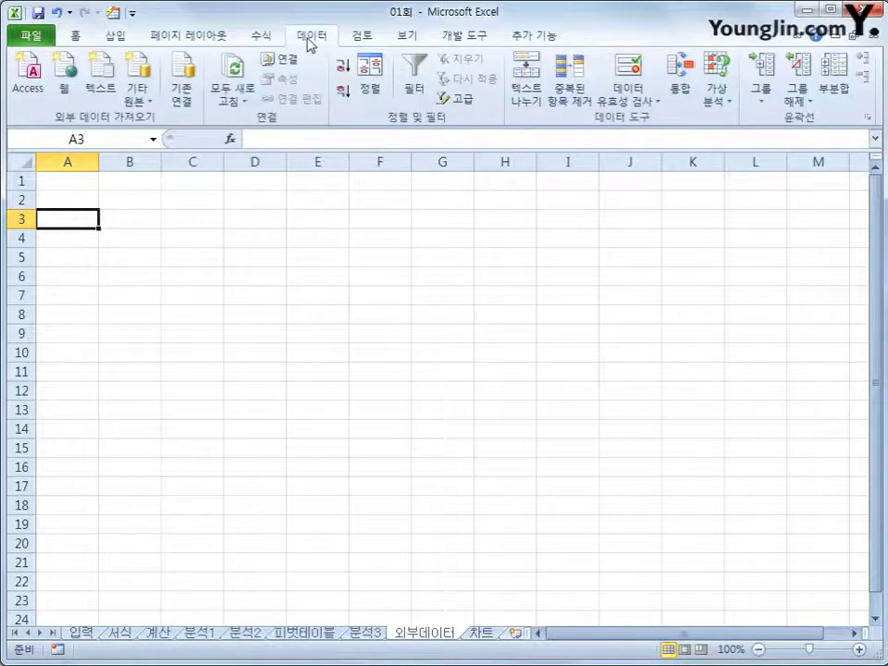
{"action": "left_click", "coordinate": [142, 103]}
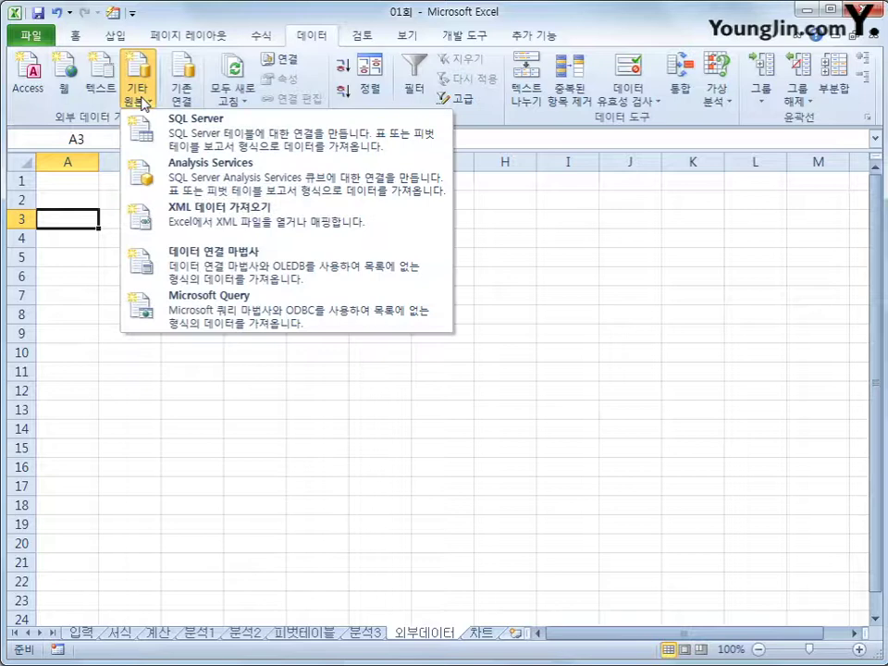
{"action": "left_click", "coordinate": [101, 85]}
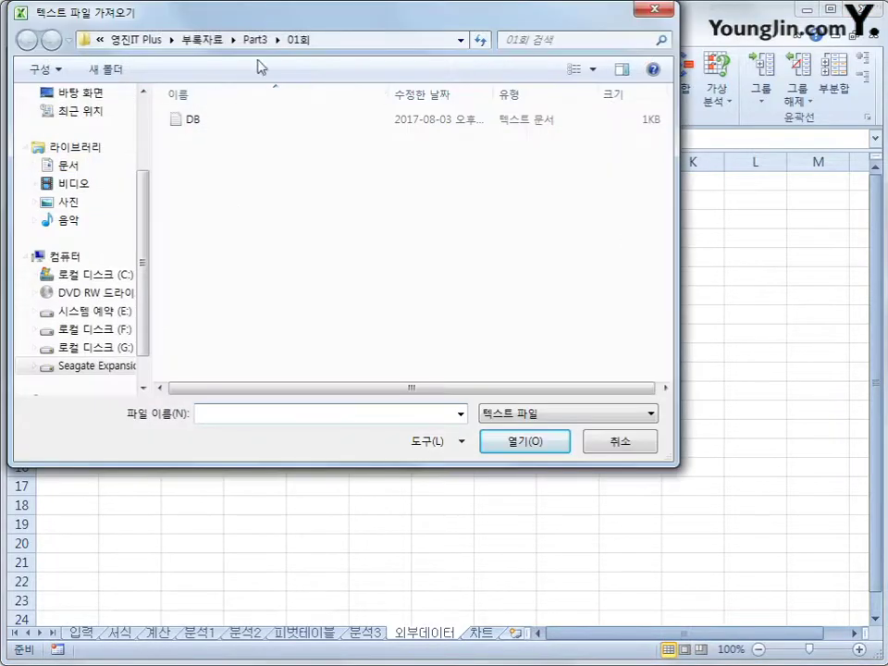
Choose the DB text file in C:\OA\Part3\01회 as the file to import.
{"action": "left_click_drag", "start_coordinate": [264, 19], "coordinate": [376, 113]}
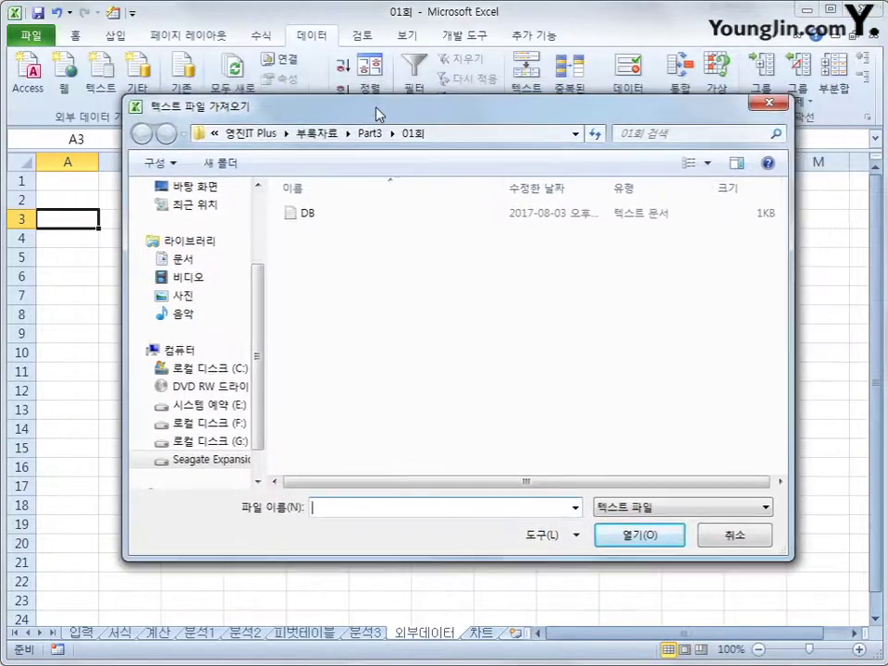
{"action": "left_click", "coordinate": [213, 370]}
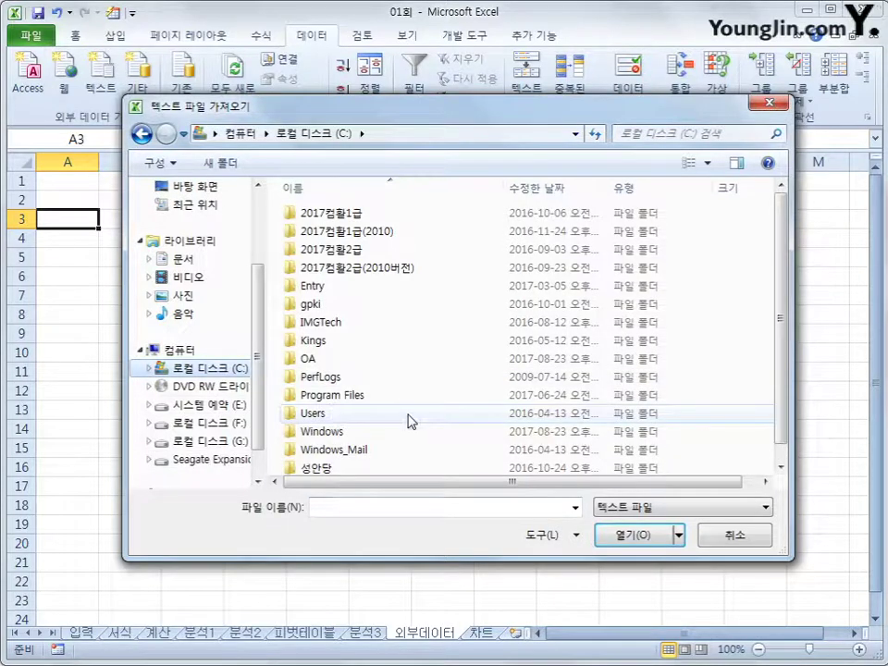
{"action": "double_click", "coordinate": [308, 359]}
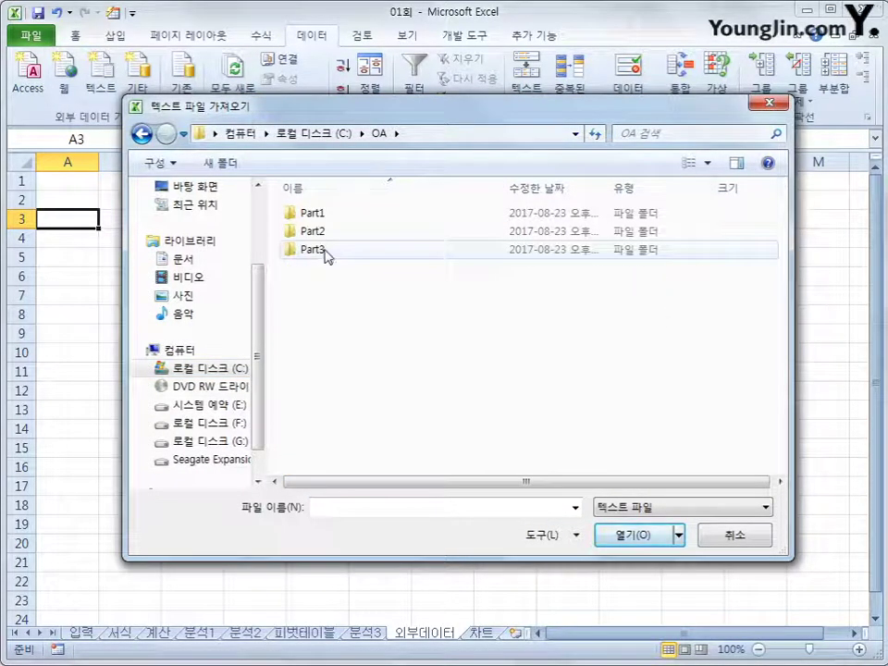
{"action": "double_click", "coordinate": [323, 252]}
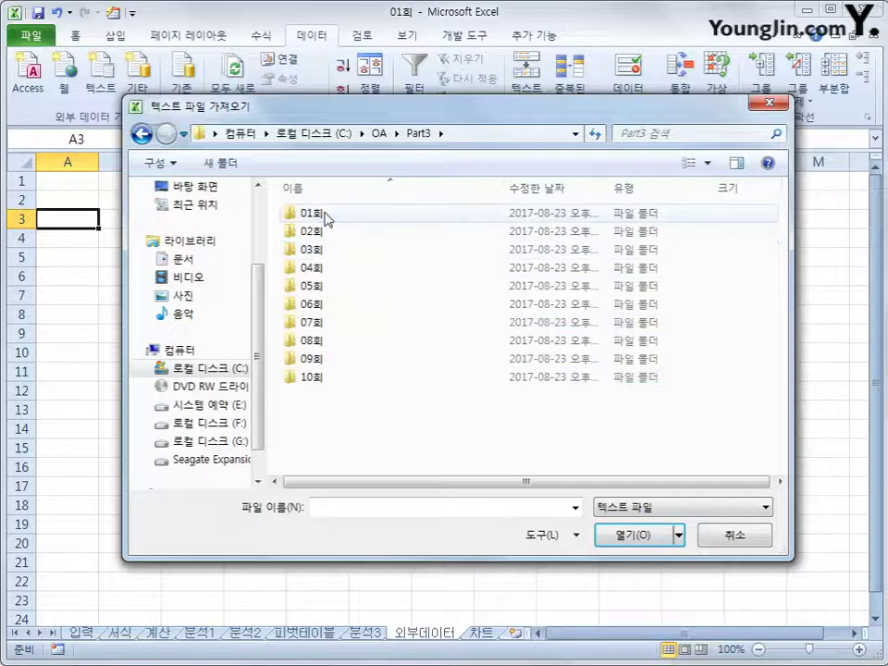
{"action": "double_click", "coordinate": [312, 214]}
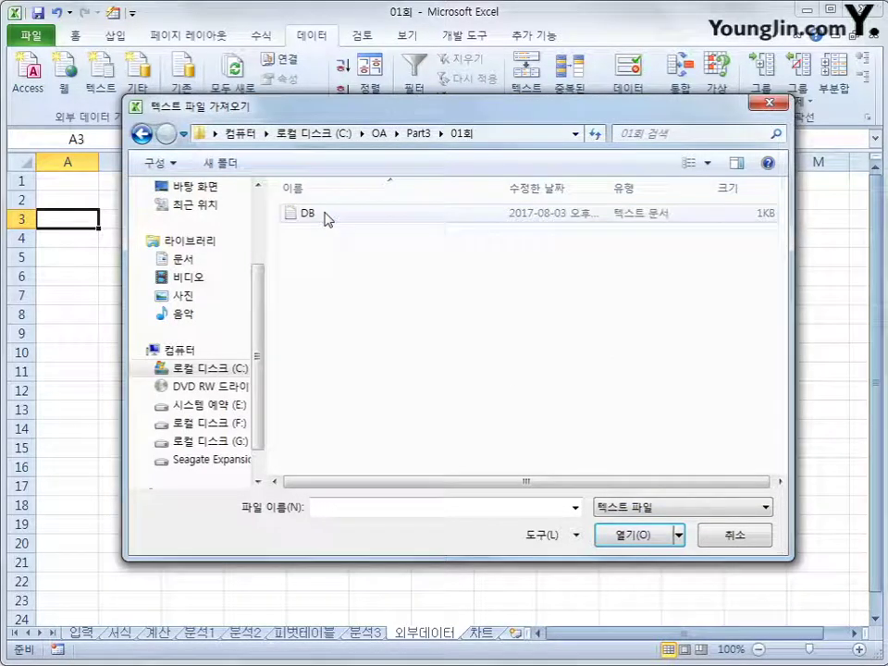
{"action": "left_click", "coordinate": [313, 213]}
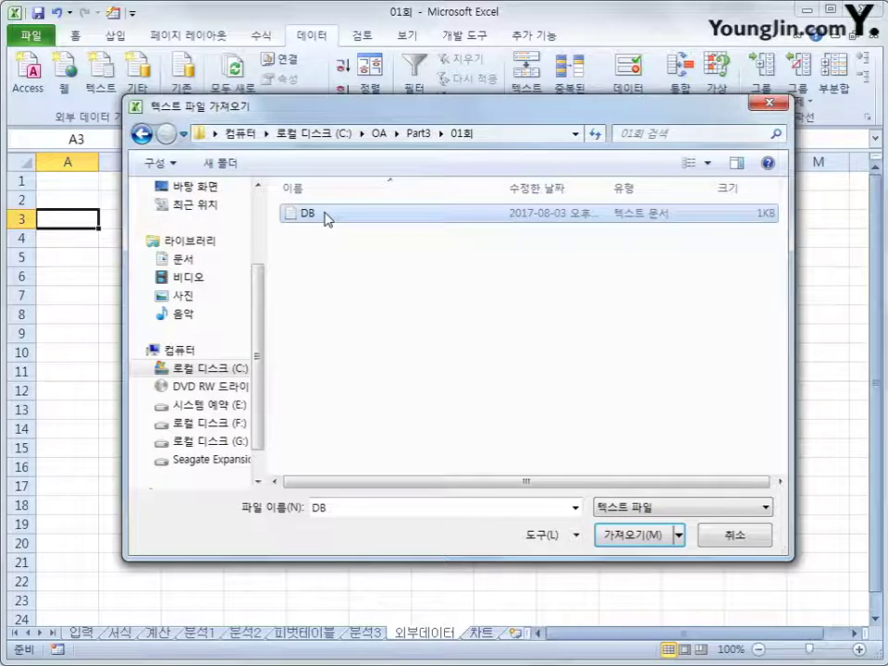
{"action": "left_click", "coordinate": [617, 542]}
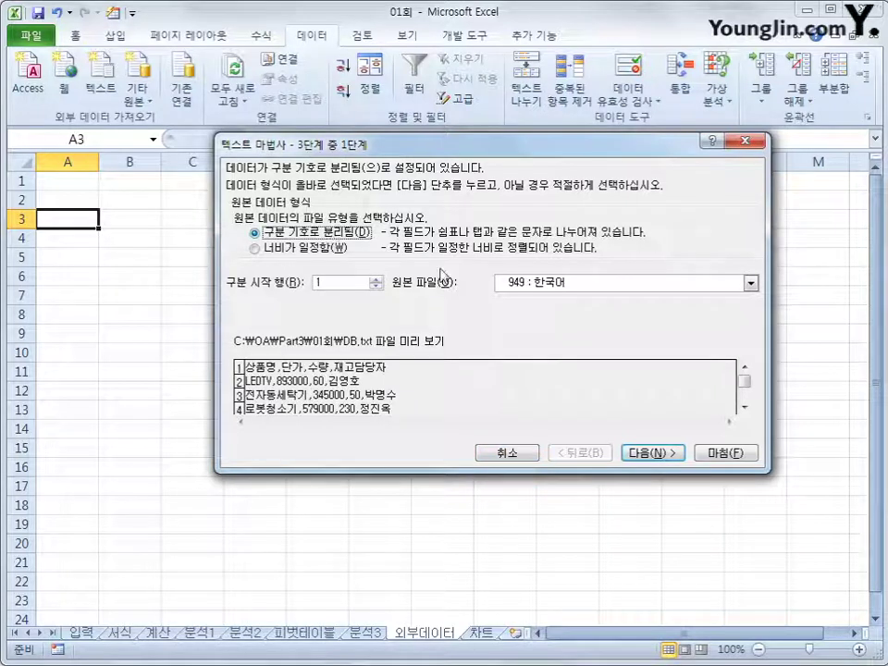
Import the delimited data with comma instead of tab as the separator, placing it on the existing worksheet at A3.
{"action": "left_click", "coordinate": [663, 455]}
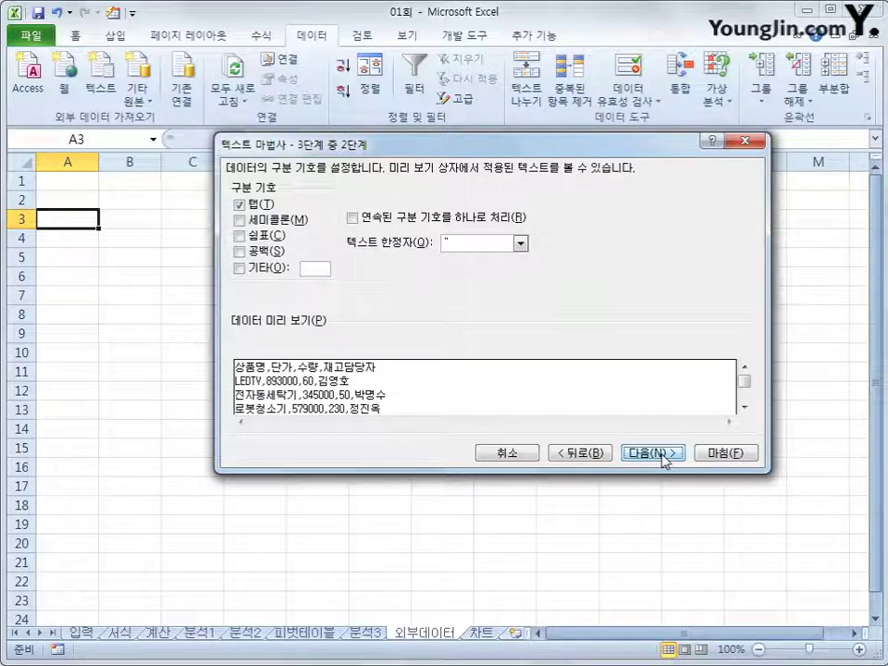
{"action": "left_click", "coordinate": [242, 205]}
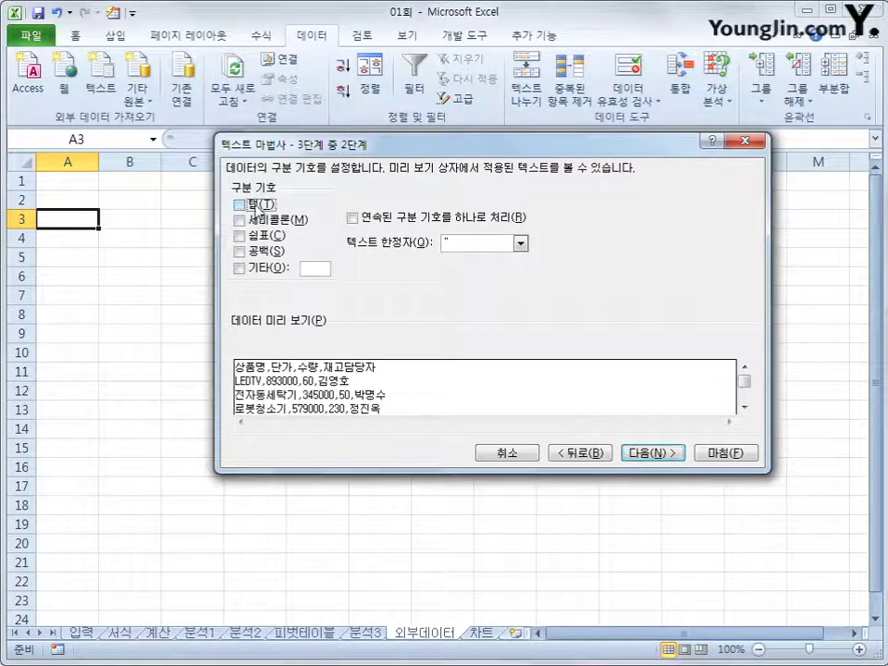
{"action": "left_click", "coordinate": [241, 236]}
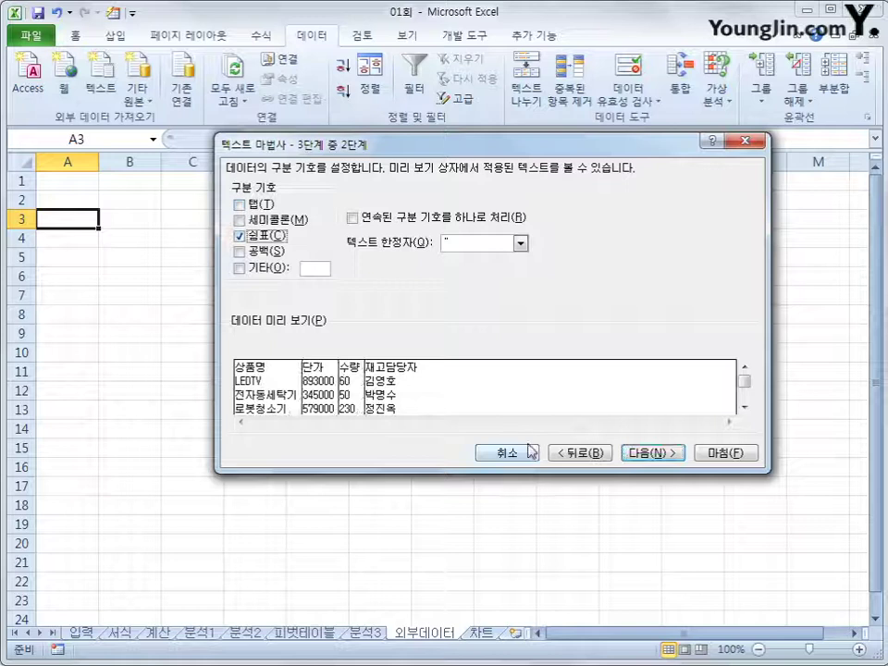
{"action": "left_click", "coordinate": [658, 456]}
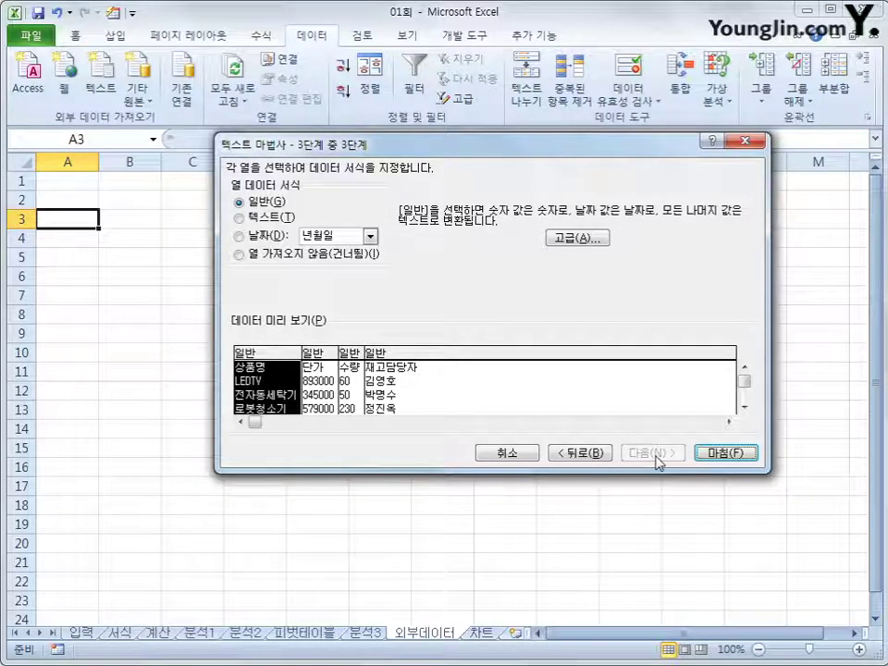
{"action": "left_click", "coordinate": [727, 453]}
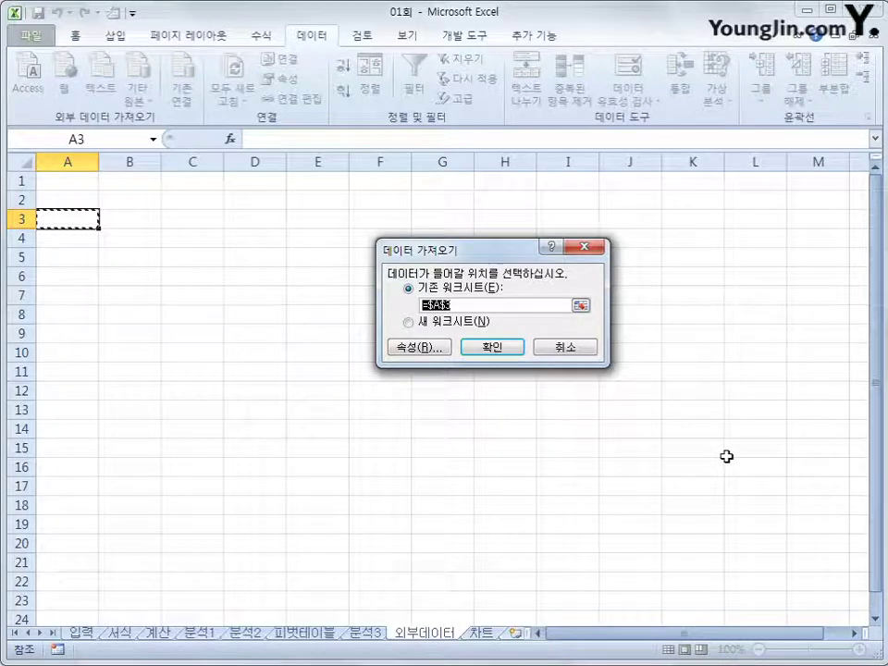
{"action": "left_click", "coordinate": [492, 352]}
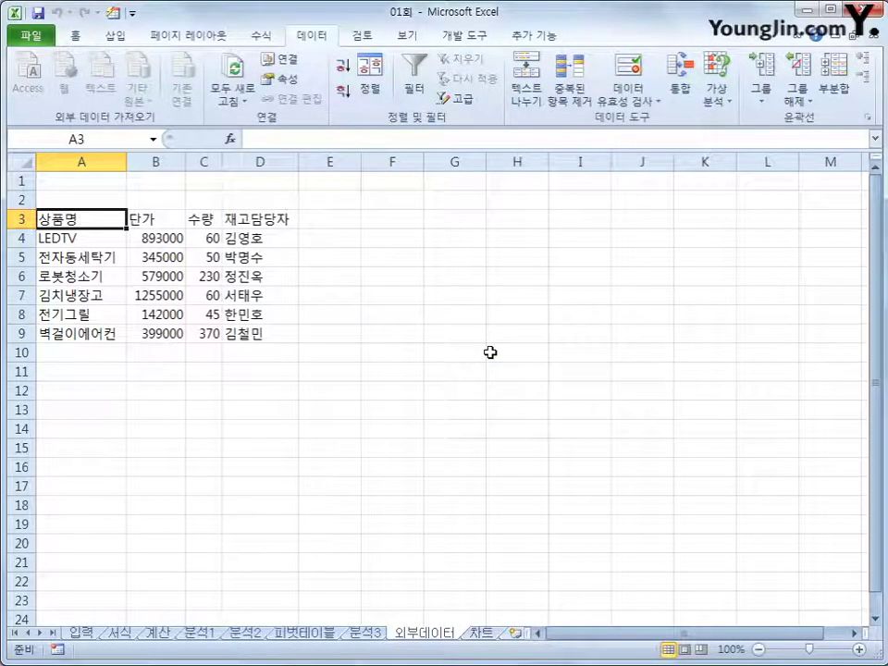
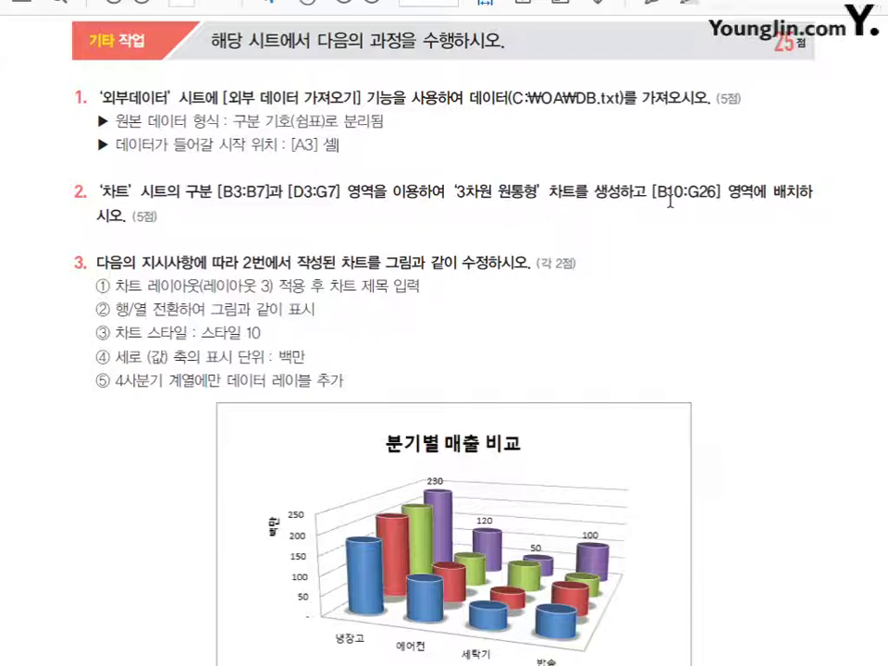
Check the chart placement range in task 2, then insert a 3차원 원통형 chart on the 차트 sheet from B3:B7 and D3:G7.
{"action": "left_click_drag", "start_coordinate": [653, 193], "coordinate": [715, 196]}
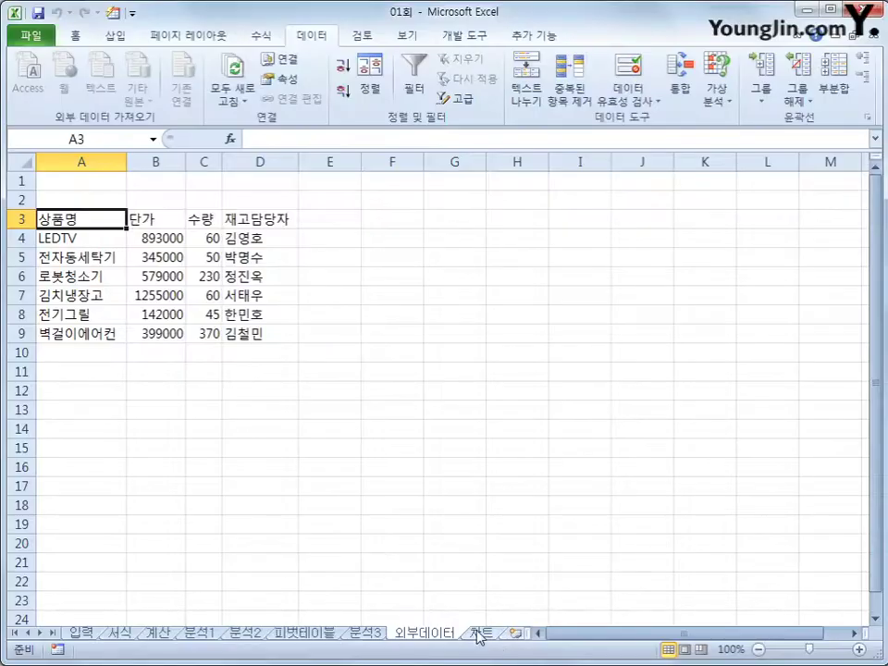
{"action": "left_click", "coordinate": [479, 633]}
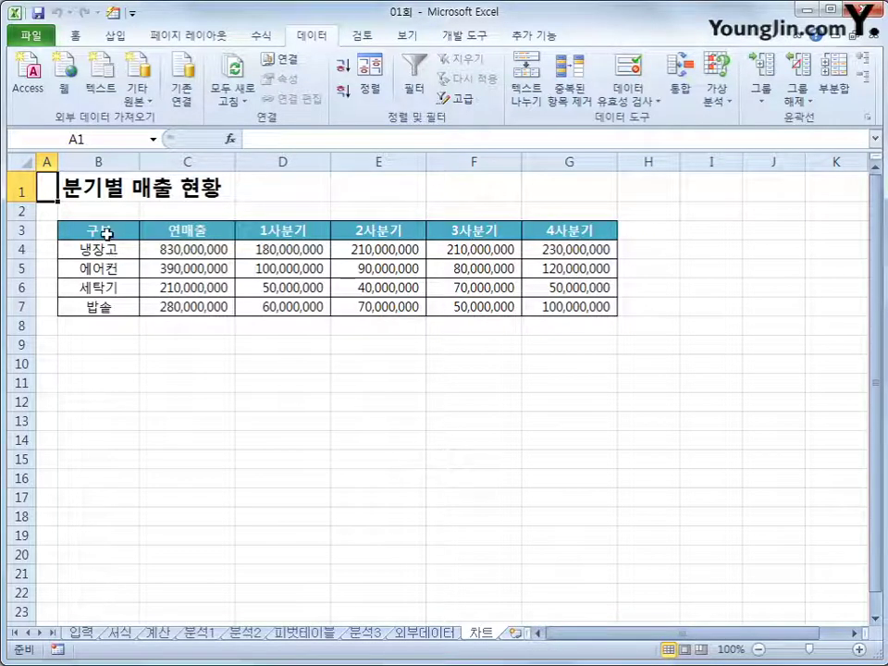
{"action": "left_click_drag", "start_coordinate": [104, 231], "coordinate": [112, 306]}
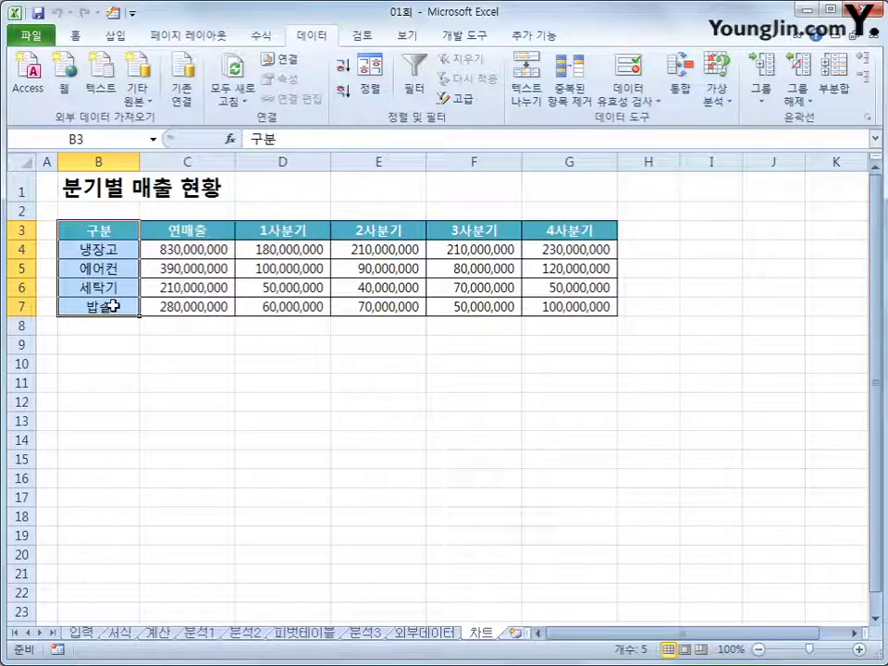
{"action": "left_click_drag", "start_coordinate": [283, 236], "coordinate": [553, 306]}
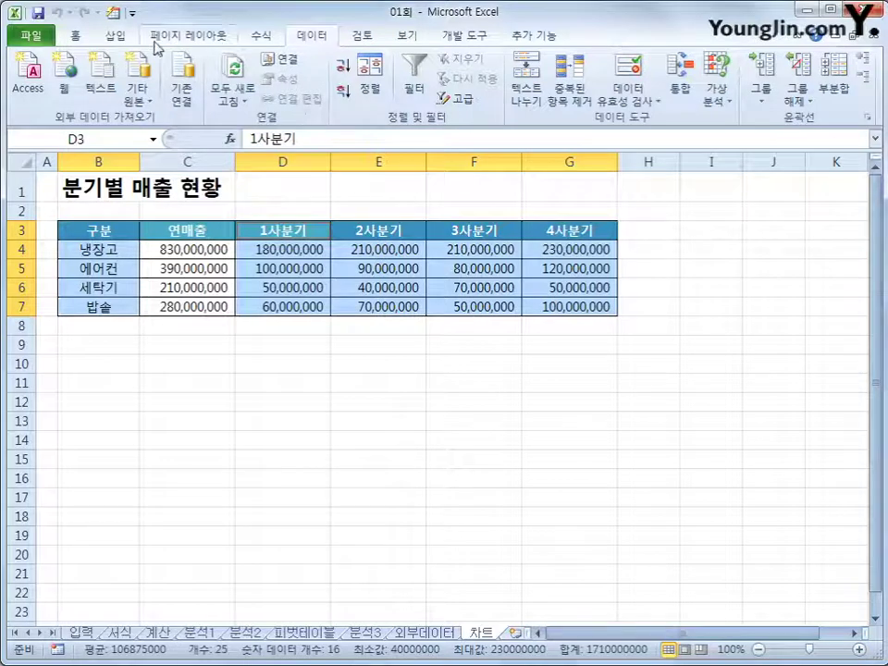
{"action": "left_click", "coordinate": [118, 37]}
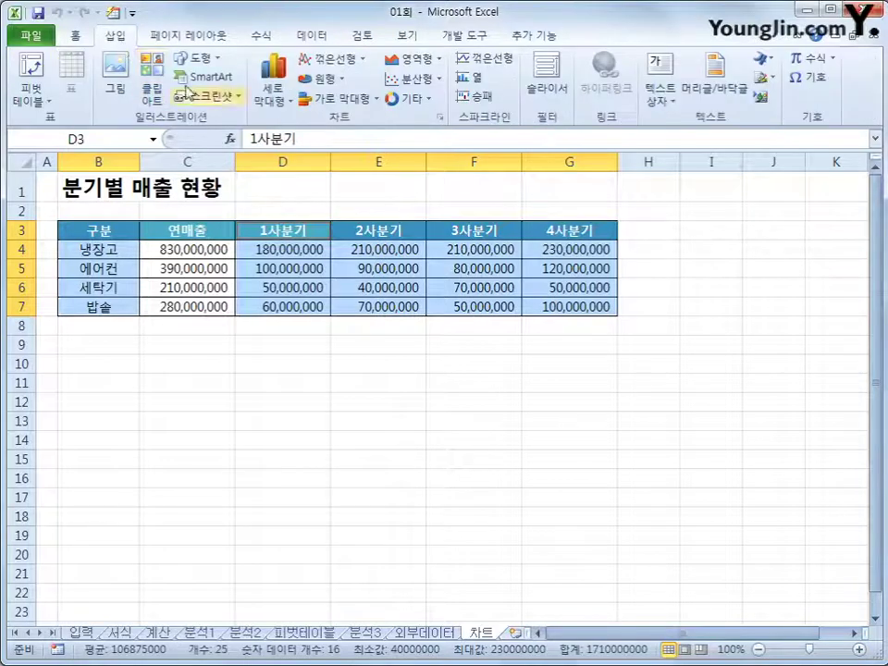
{"action": "left_click", "coordinate": [284, 101]}
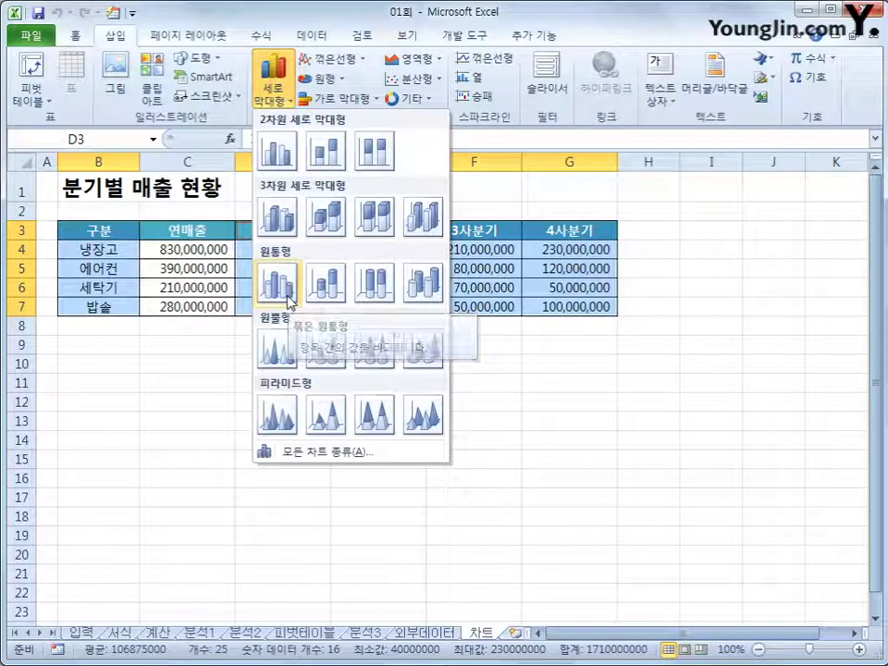
{"action": "left_click", "coordinate": [426, 290]}
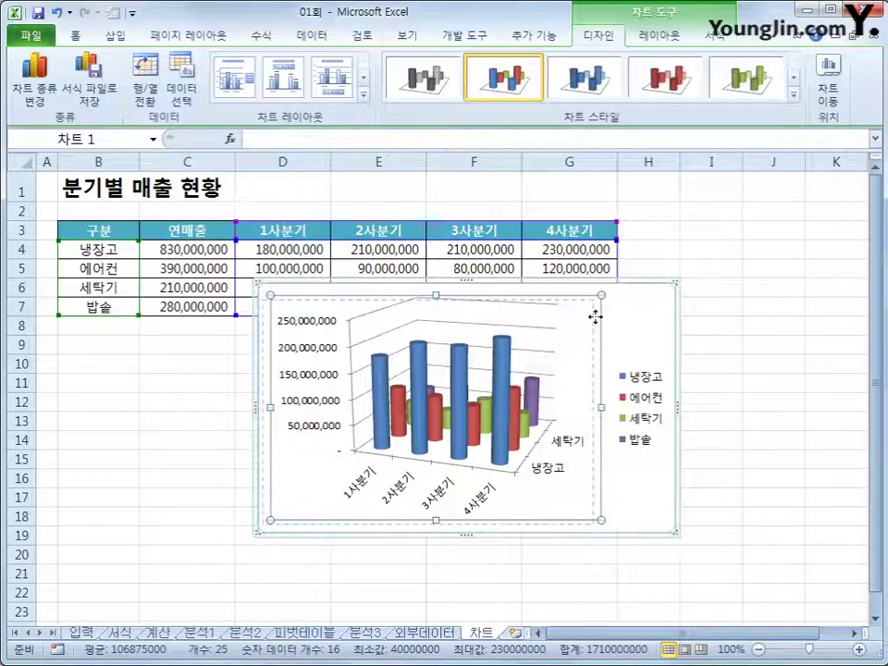
Move and resize the cylinder chart so that it fills the range B10:G26.
{"action": "left_click", "coordinate": [637, 309]}
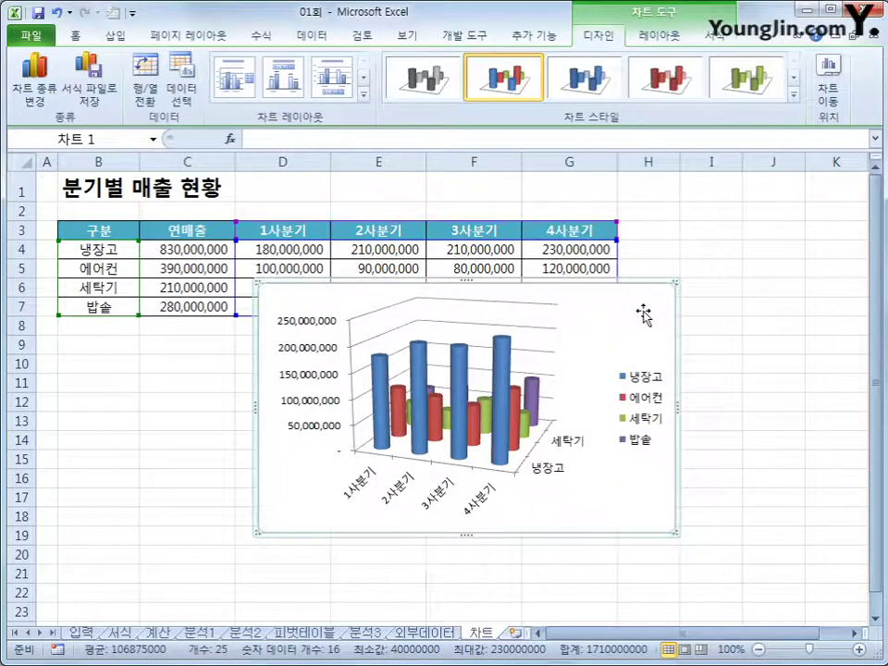
{"action": "left_click_drag", "start_coordinate": [643, 315], "coordinate": [456, 382]}
{"action": "scroll", "coordinate": [460, 415], "scroll_direction": "down", "scroll_amount": 1}
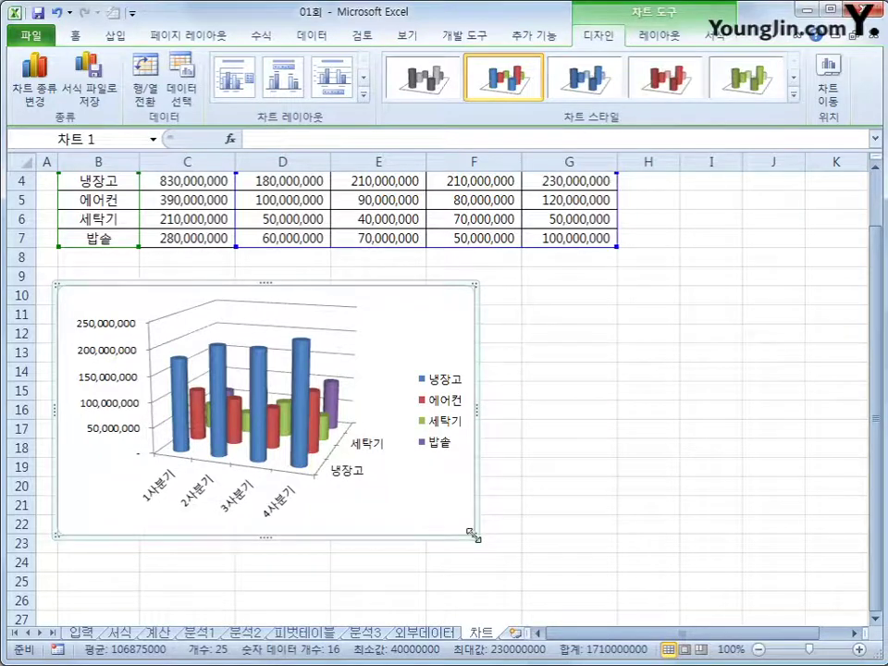
{"action": "left_click_drag", "start_coordinate": [474, 536], "coordinate": [581, 600]}
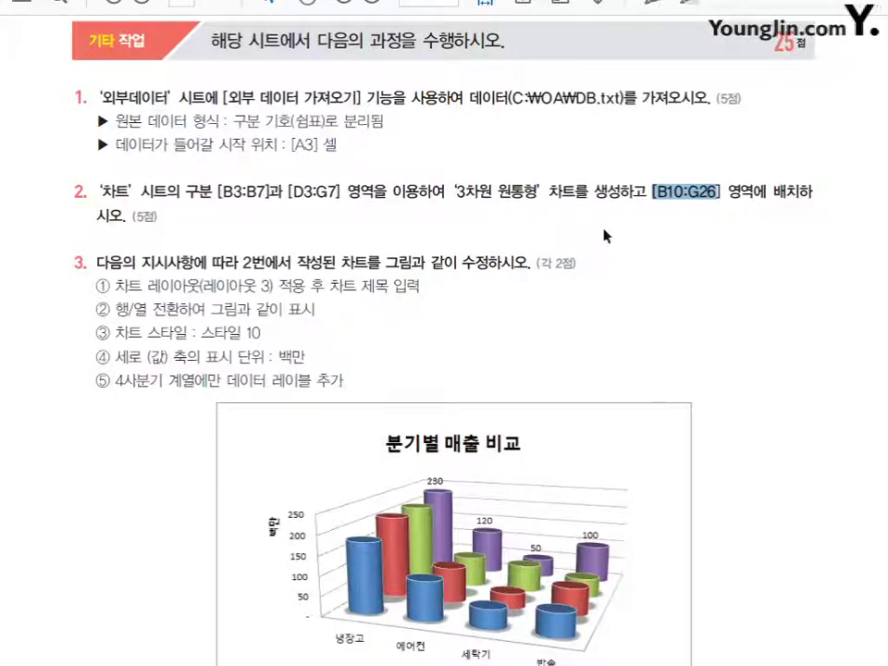
Return to the exam document and read task 3 for the required chart layout, title, style, axis unit and data labels.
{"action": "left_click", "coordinate": [673, 246]}
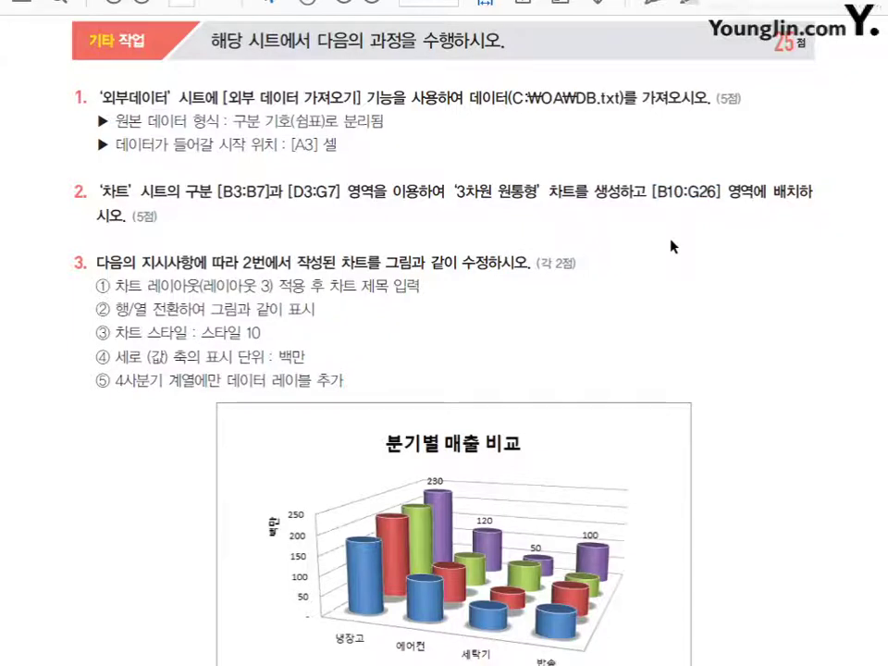
{"action": "scroll", "coordinate": [674, 246], "scroll_direction": "down", "scroll_amount": 2}
{"action": "scroll", "coordinate": [671, 251], "scroll_direction": "down", "scroll_amount": 1}
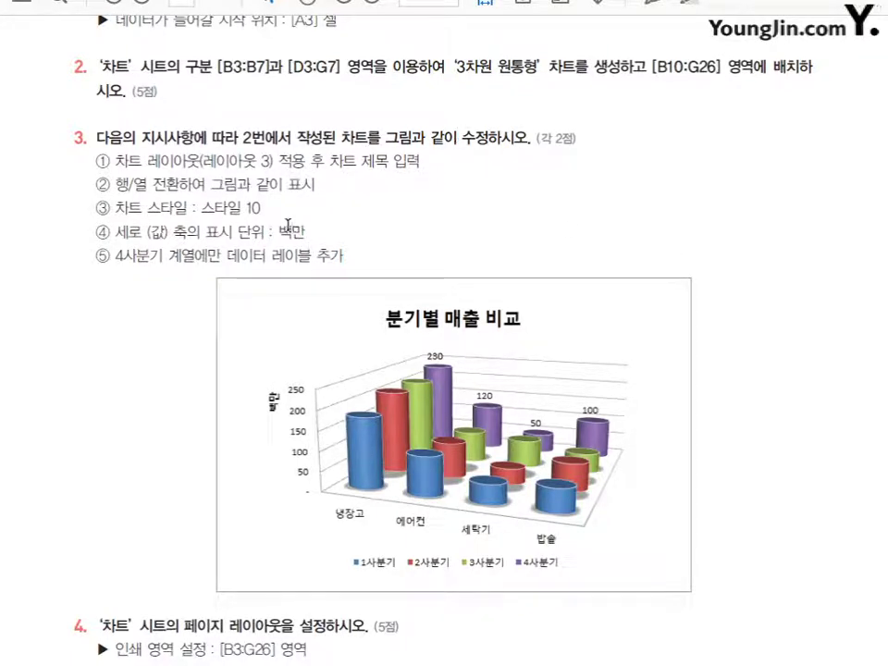
{"action": "left_click_drag", "start_coordinate": [112, 160], "coordinate": [267, 163]}
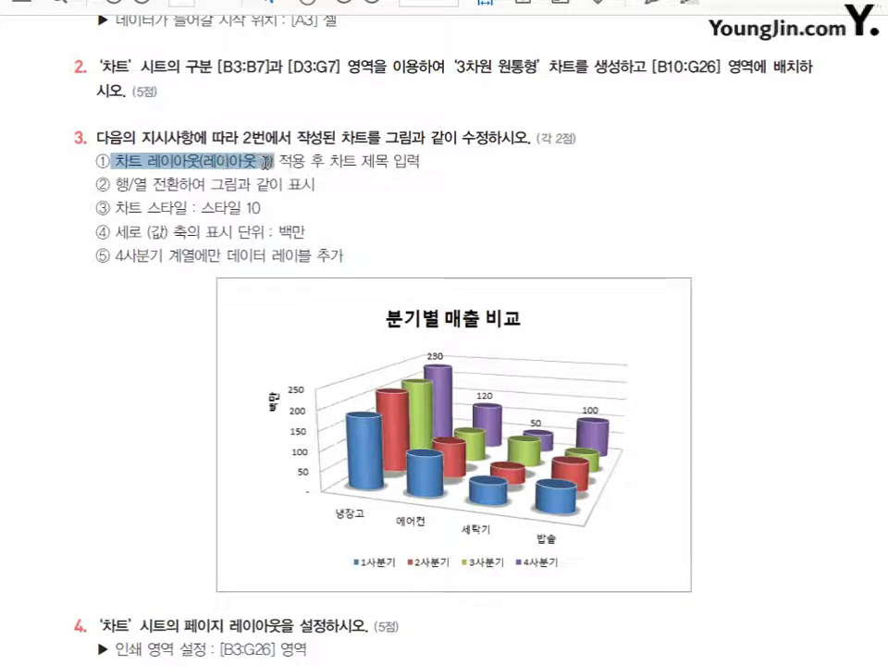
{"action": "left_click", "coordinate": [440, 178]}
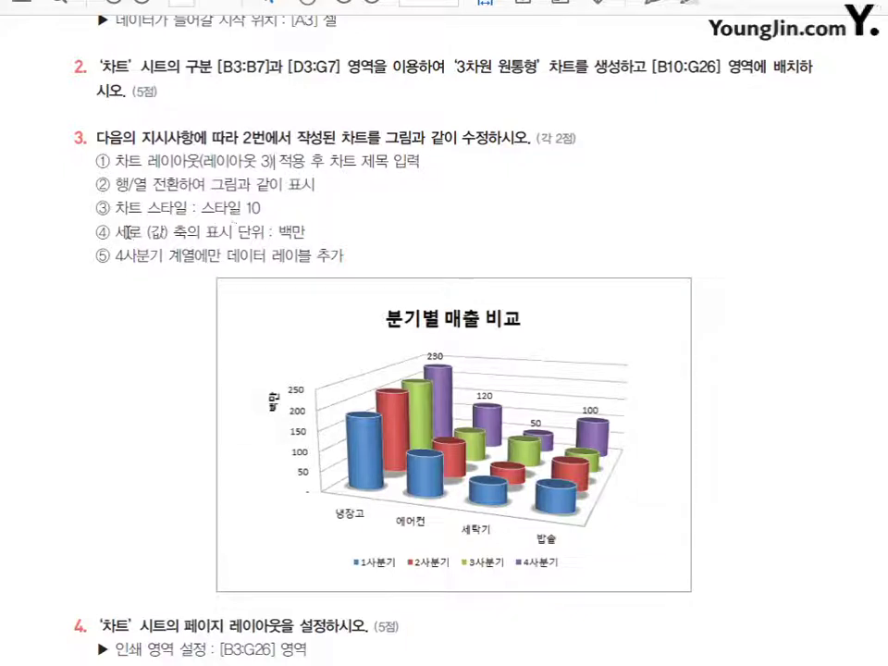
{"action": "left_click_drag", "start_coordinate": [277, 231], "coordinate": [309, 230]}
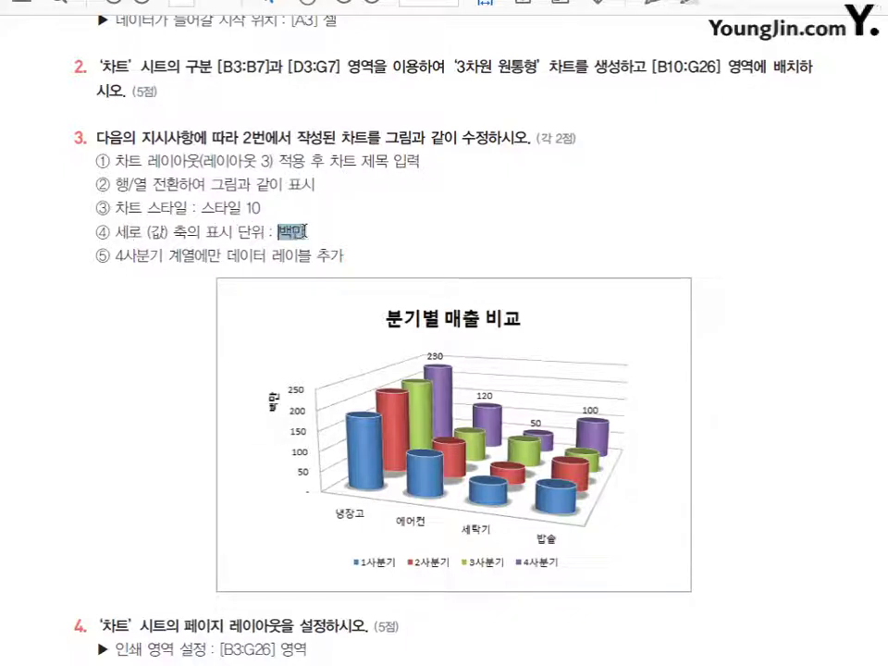
{"action": "left_click", "coordinate": [363, 238]}
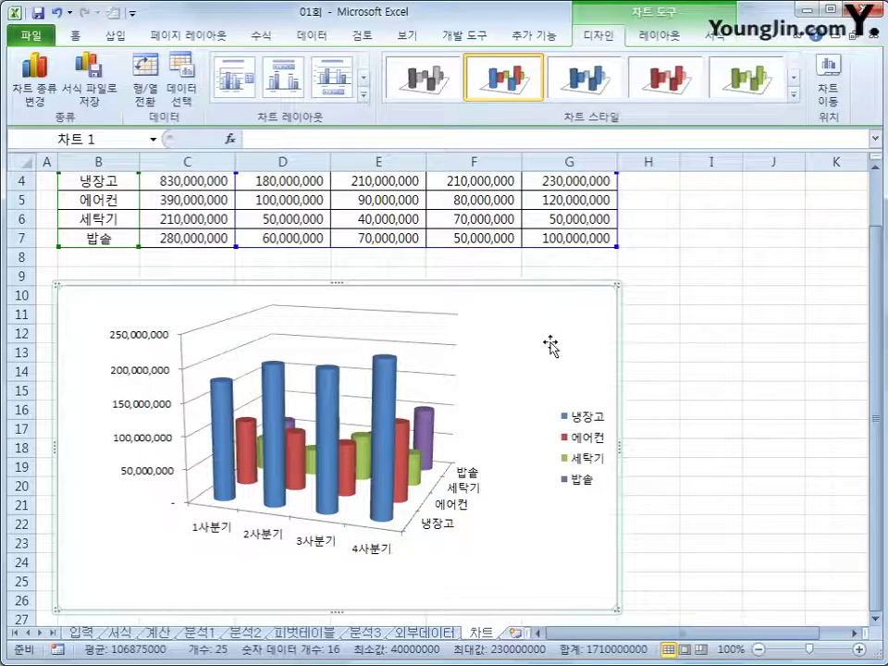
In the workbook, apply chart layout 레이아웃 3 and enter the chart title 분기별 매출 비교.
{"action": "left_click", "coordinate": [363, 96]}
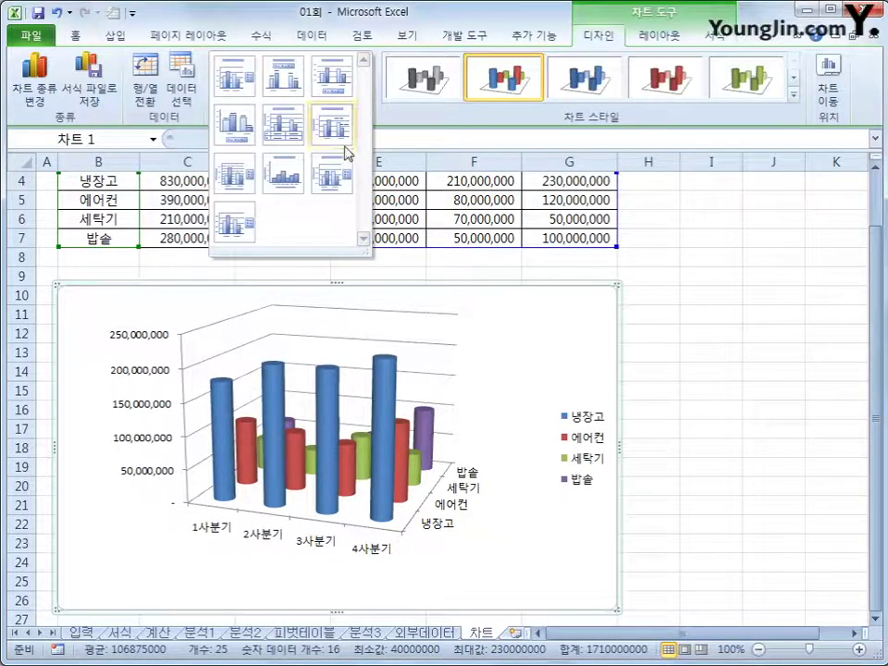
{"action": "left_click", "coordinate": [333, 75]}
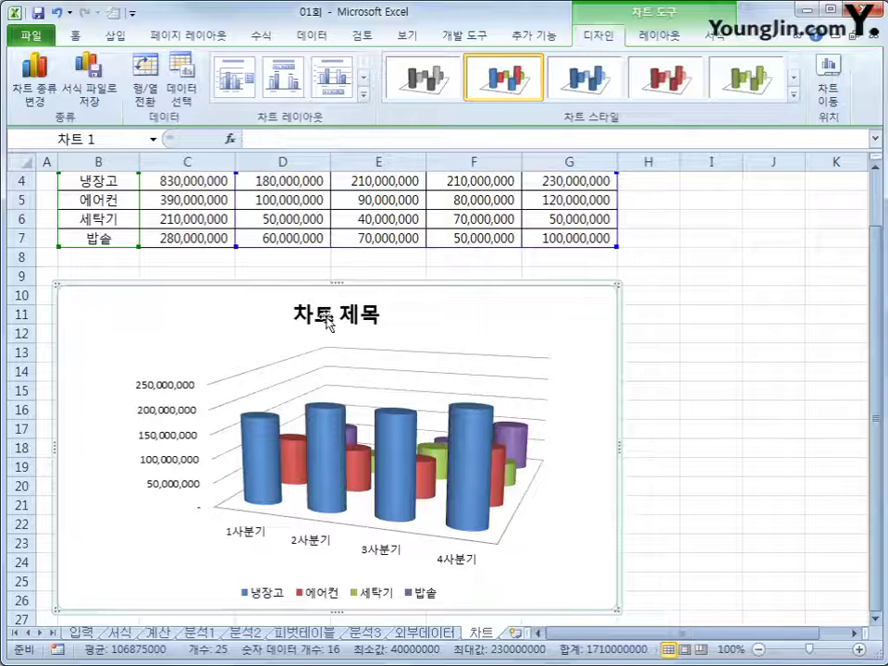
{"action": "left_click", "coordinate": [377, 320]}
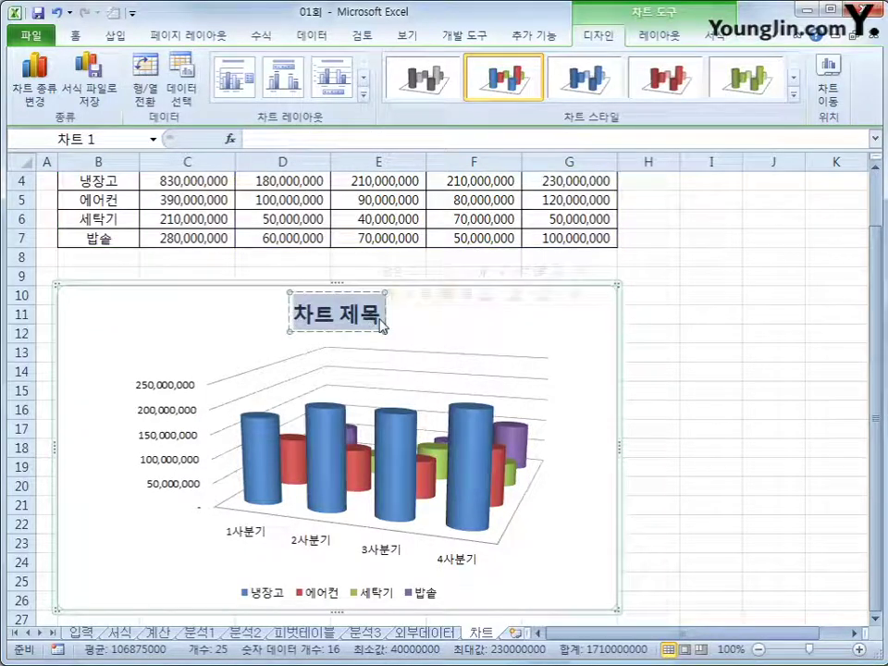
{"action": "type", "text": "분기별 맻"}
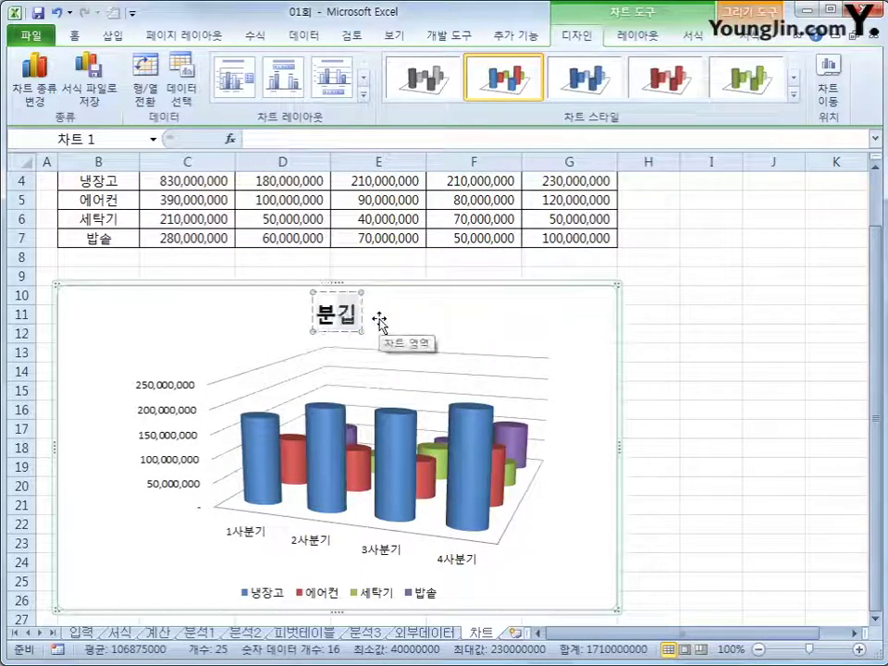
{"action": "type", "text": "출 빅"}
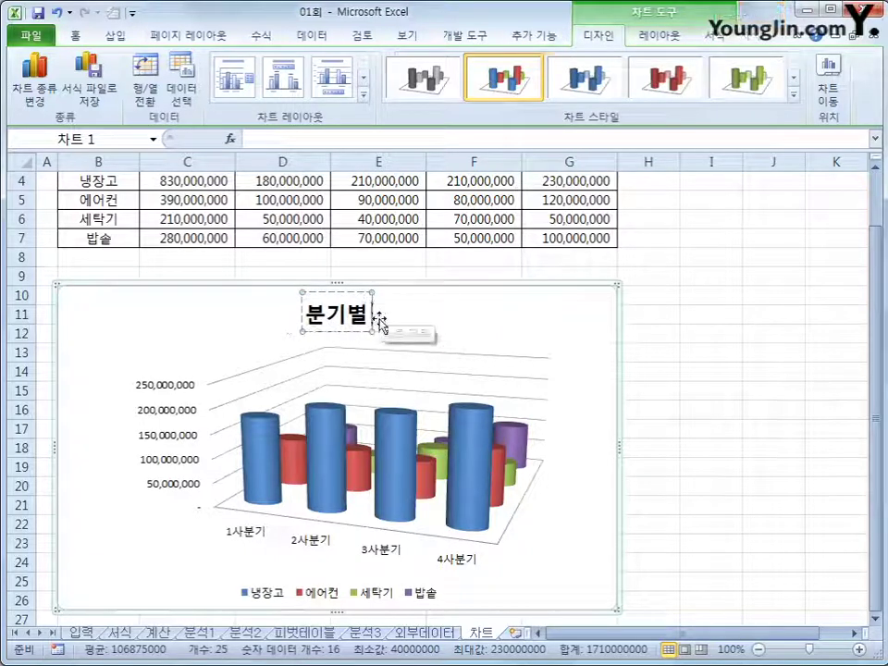
{"action": "type", "text": "교"}
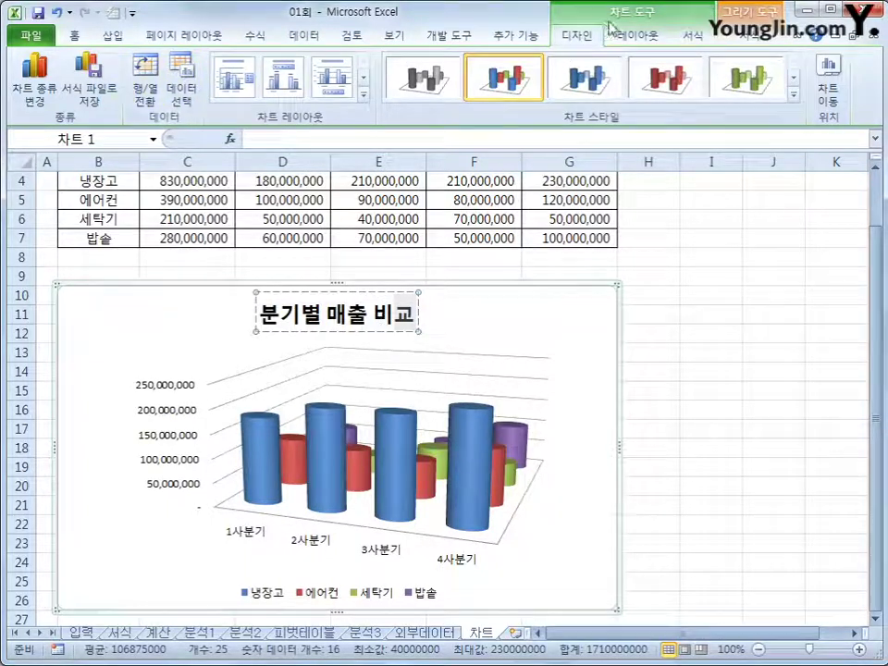
Switch the chart's rows and columns and apply chart style 스타일 10.
{"action": "left_click", "coordinate": [146, 93]}
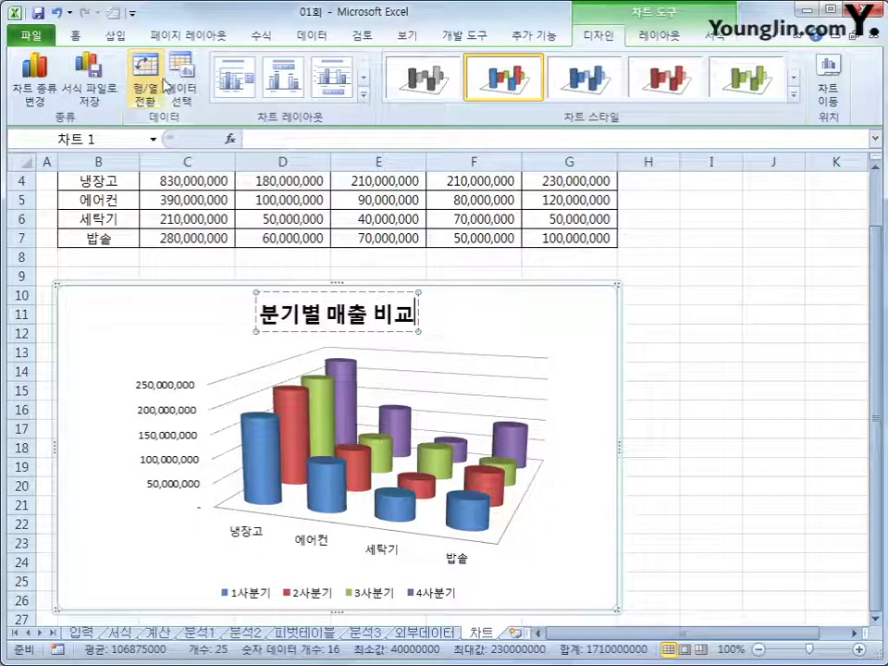
{"action": "left_click", "coordinate": [793, 93]}
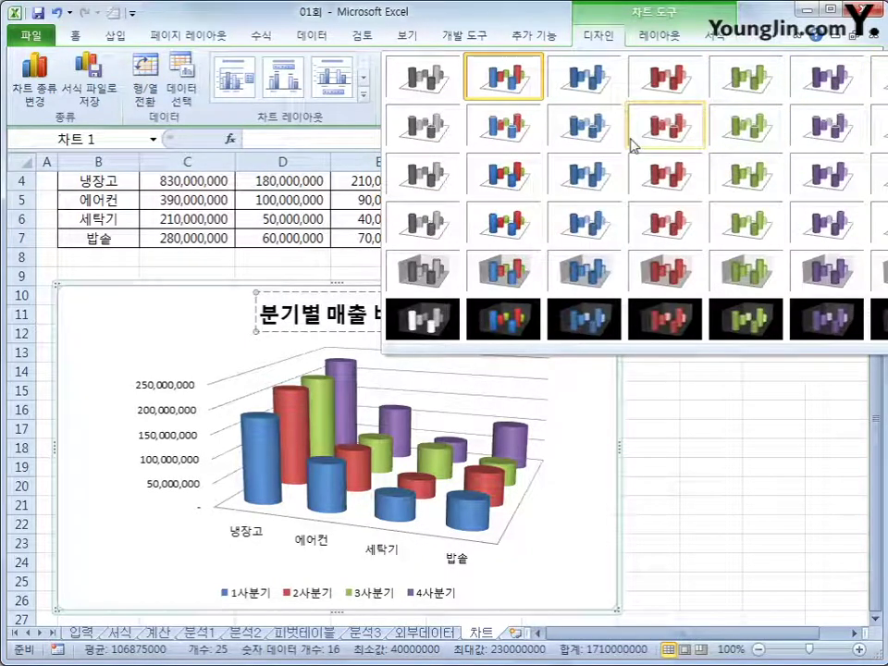
{"action": "left_click", "coordinate": [521, 130]}
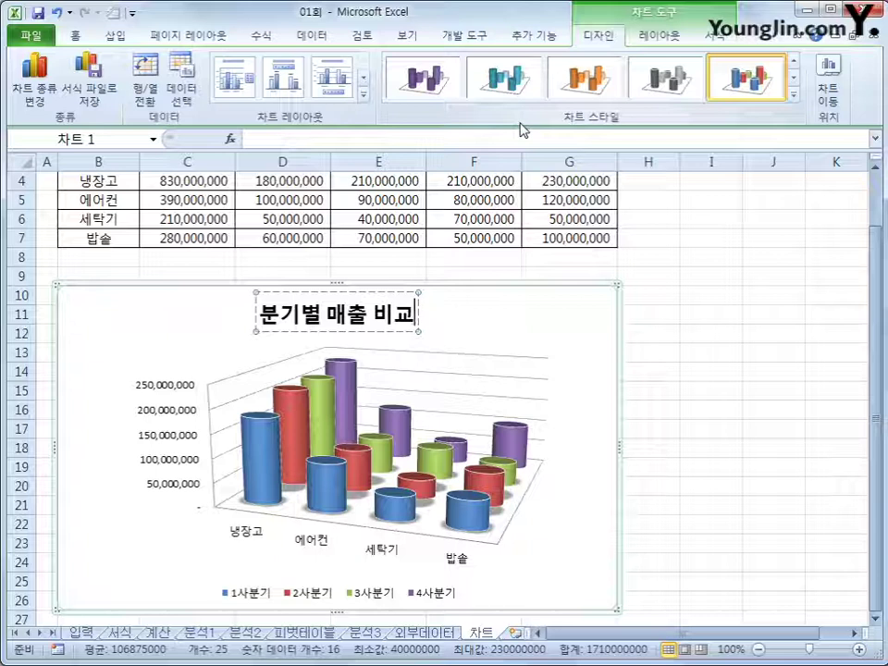
Set the display unit of the chart's vertical value axis to 백만.
{"action": "left_click", "coordinate": [179, 391]}
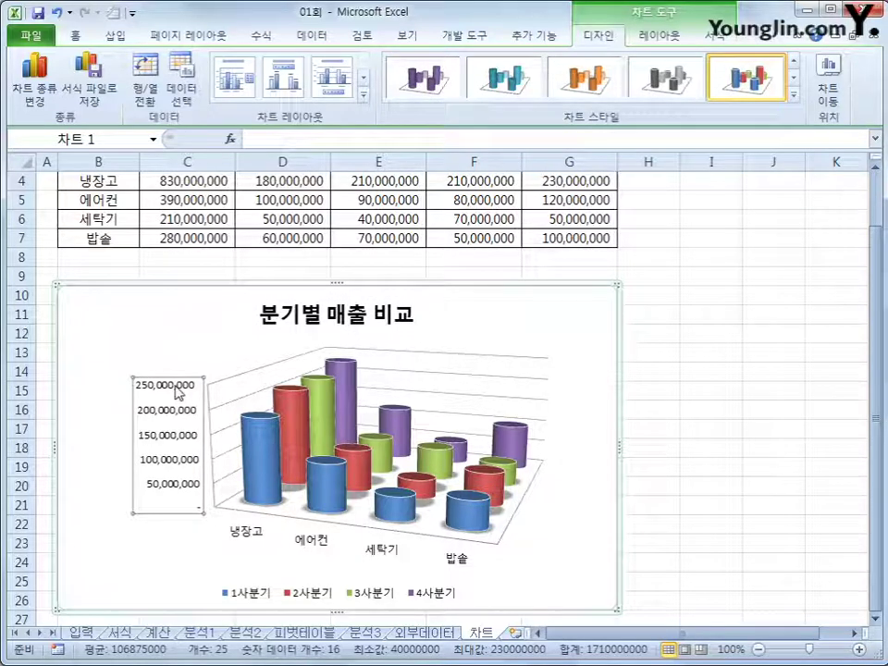
{"action": "double_click", "coordinate": [177, 390]}
{"action": "left_click_drag", "start_coordinate": [319, 123], "coordinate": [427, 111]}
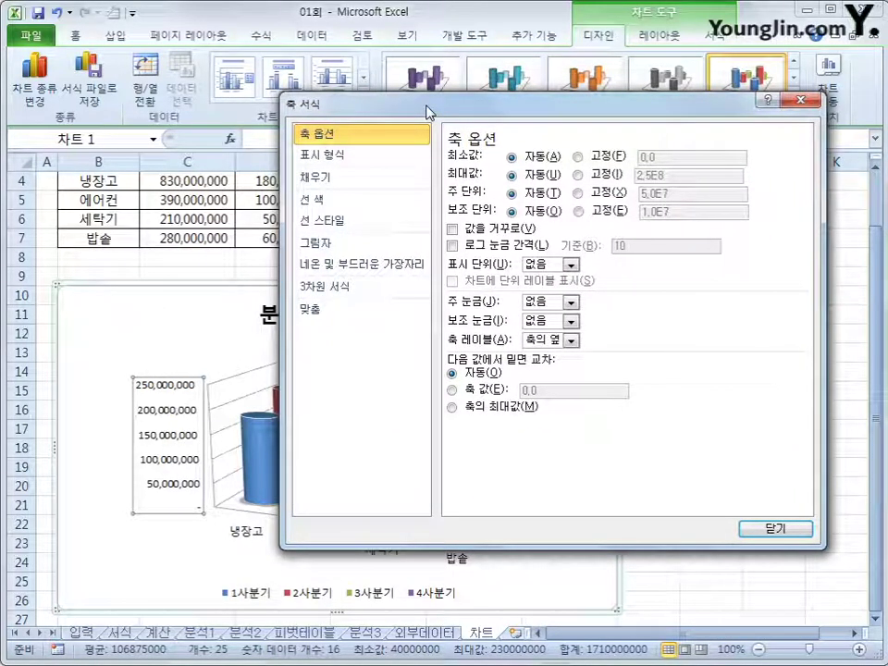
{"action": "left_click", "coordinate": [573, 266]}
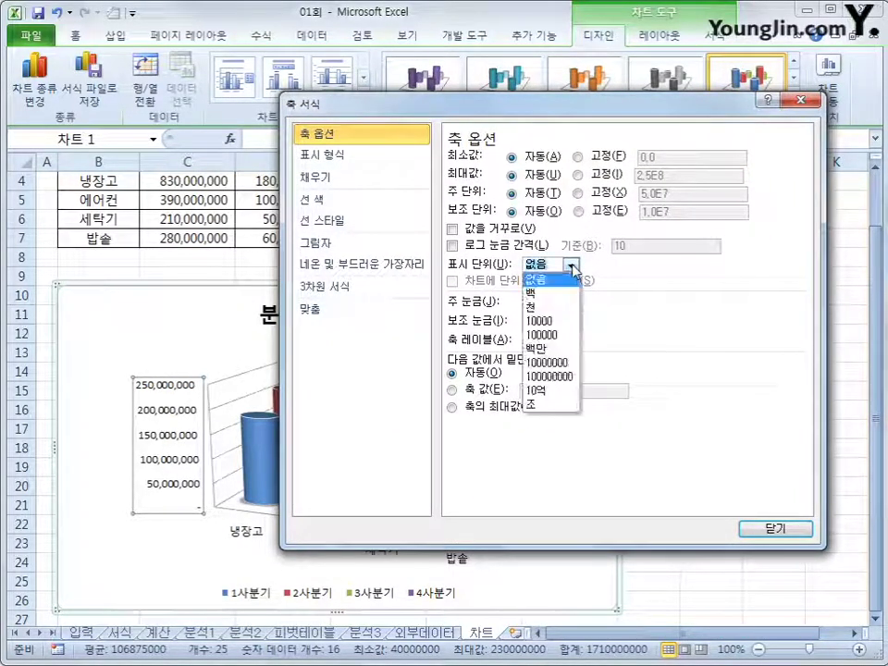
{"action": "left_click", "coordinate": [562, 350]}
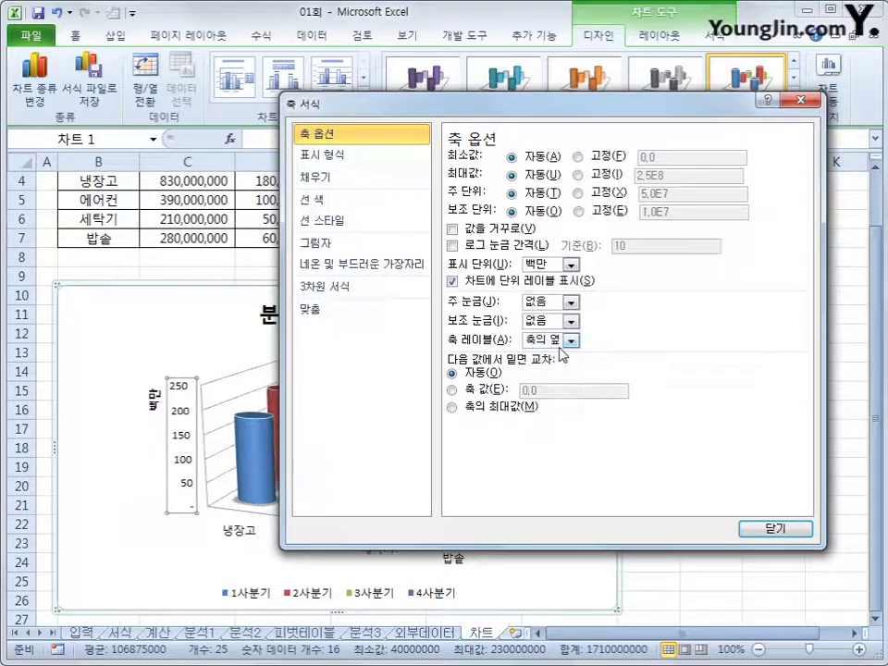
{"action": "left_click", "coordinate": [754, 530]}
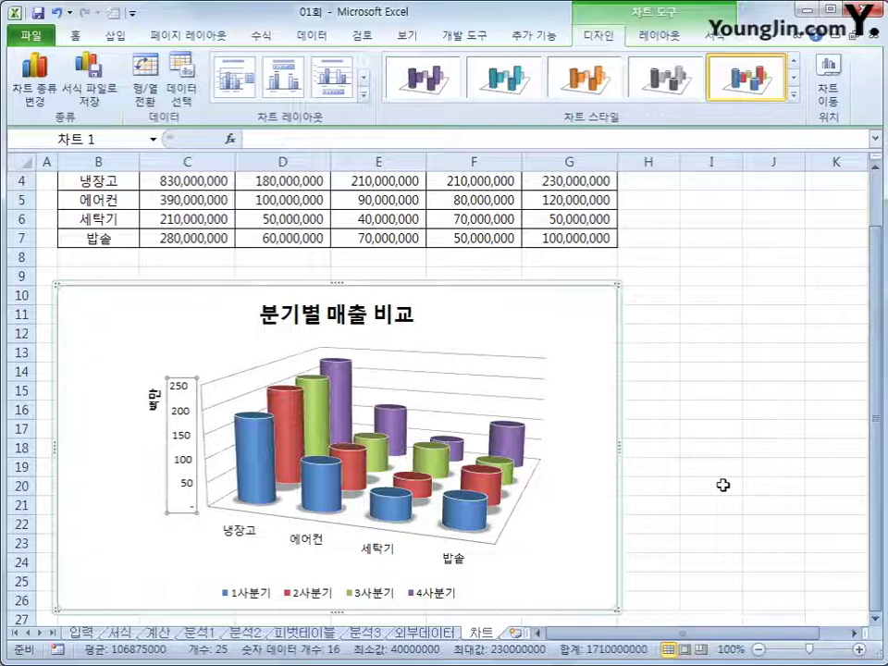
Show data labels on the 4사분기 series only.
{"action": "left_click", "coordinate": [344, 384]}
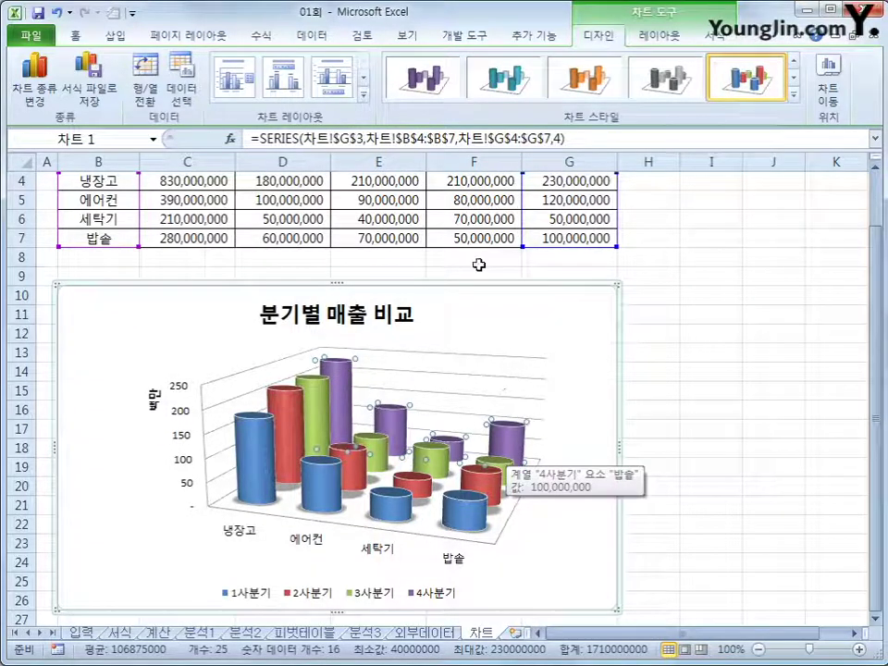
{"action": "left_click", "coordinate": [654, 36]}
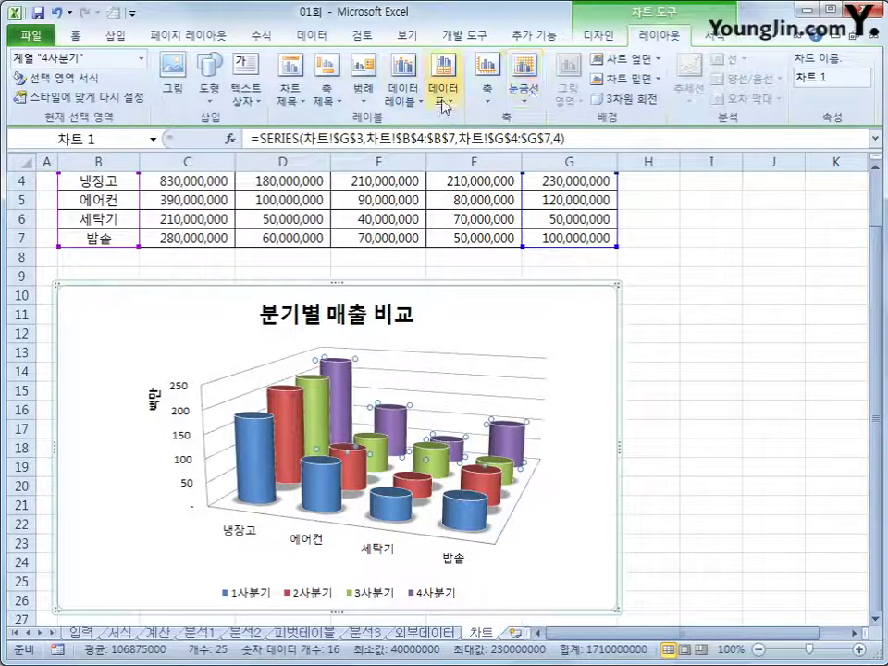
{"action": "left_click", "coordinate": [407, 96]}
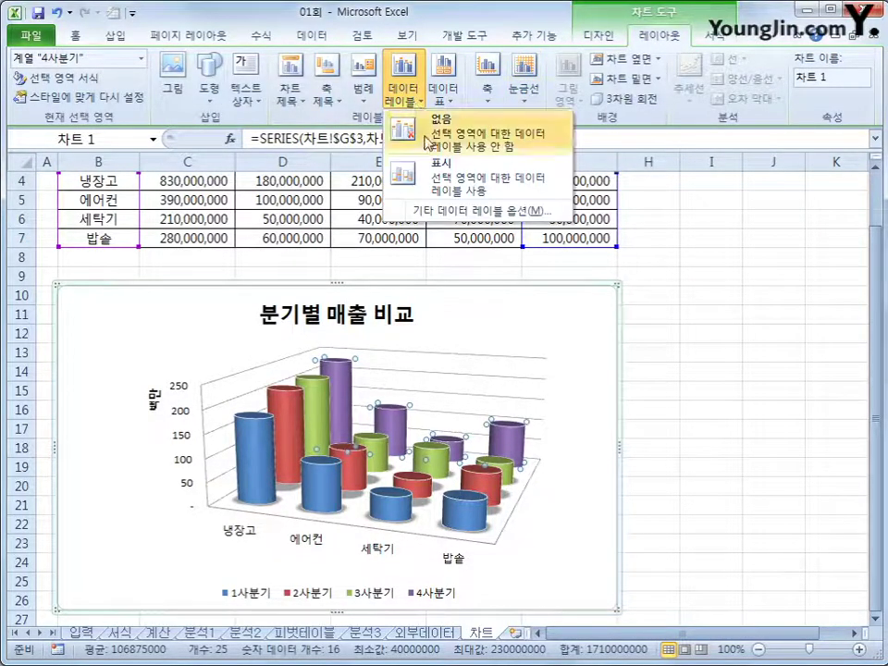
{"action": "left_click", "coordinate": [438, 180]}
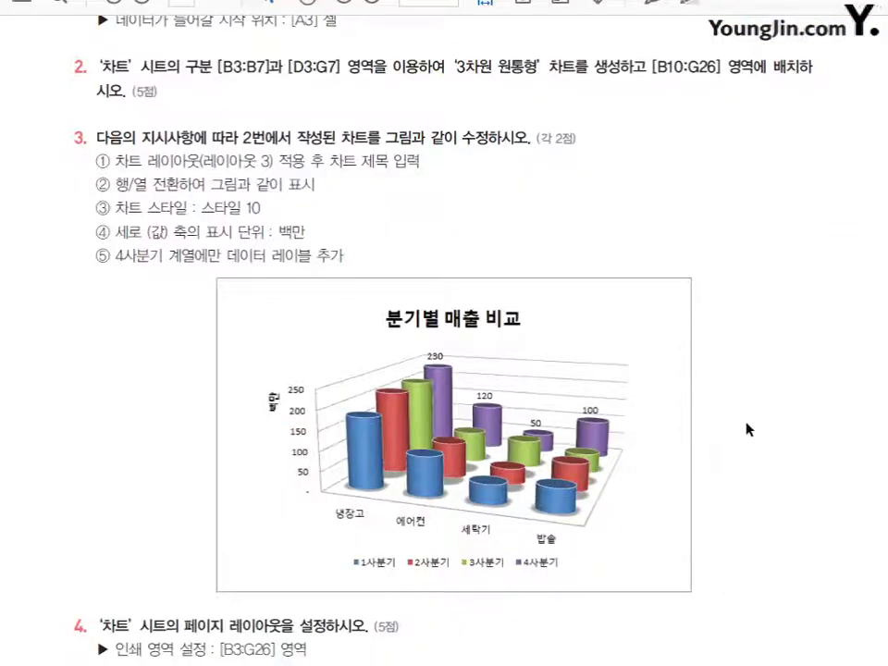
Consult task 4 in the exam document, and in the workbook set the 차트 sheet's print area to B3:G26.
{"action": "scroll", "coordinate": [749, 429], "scroll_direction": "down", "scroll_amount": 5}
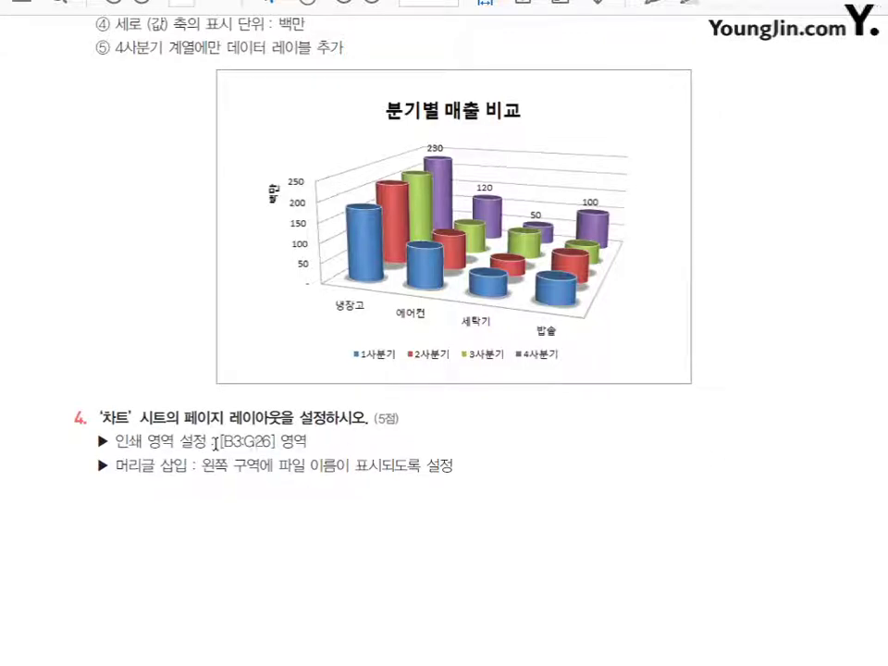
{"action": "left_click_drag", "start_coordinate": [214, 445], "coordinate": [311, 442]}
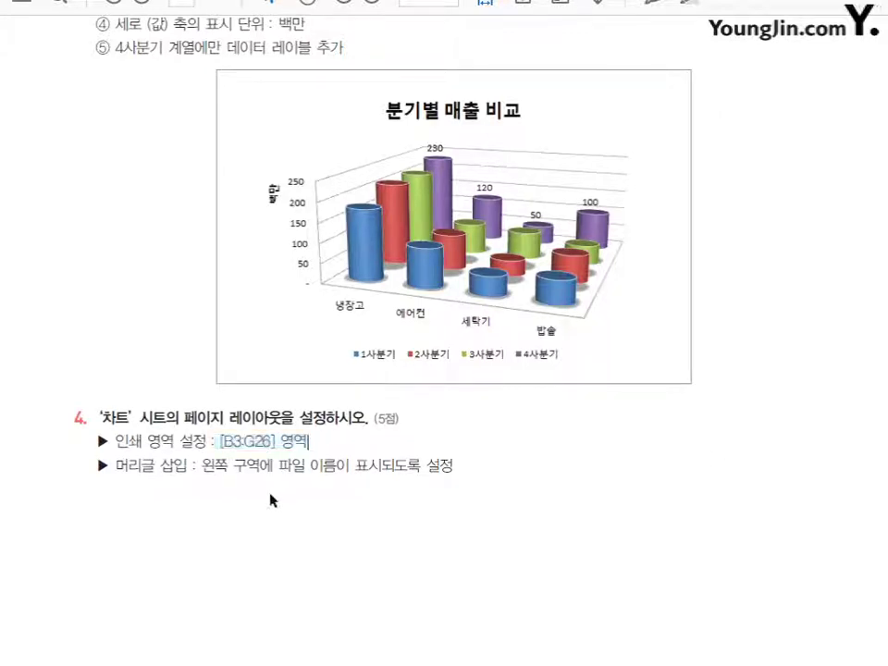
{"action": "left_click_drag", "start_coordinate": [202, 465], "coordinate": [454, 467]}
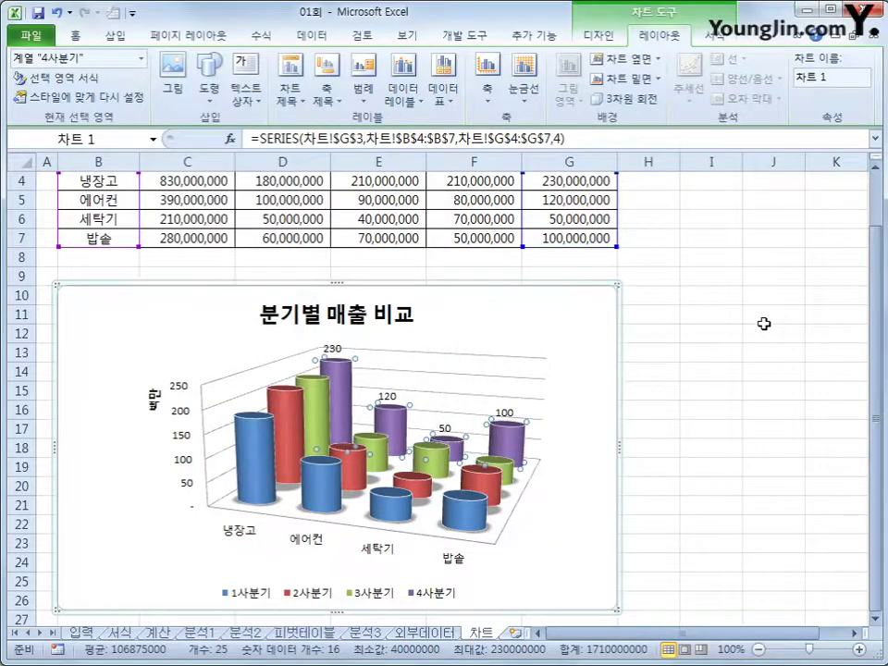
{"action": "left_click", "coordinate": [764, 320]}
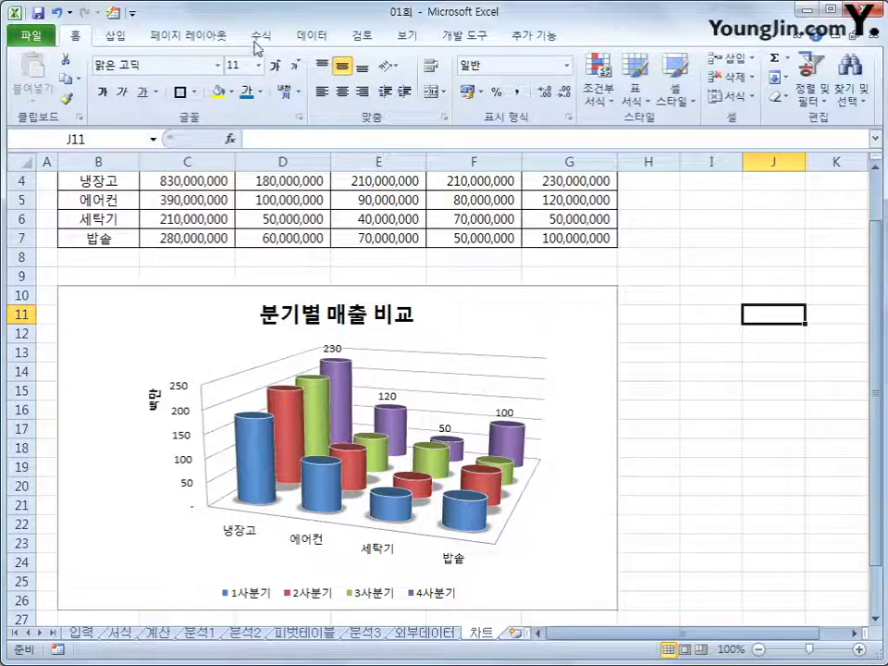
{"action": "left_click", "coordinate": [222, 39]}
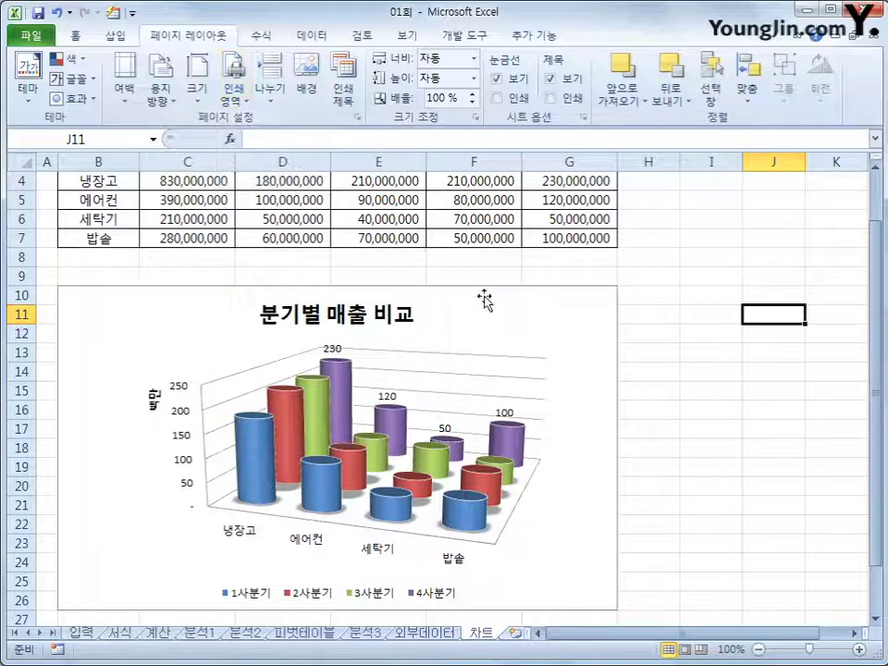
{"action": "left_click", "coordinate": [682, 358]}
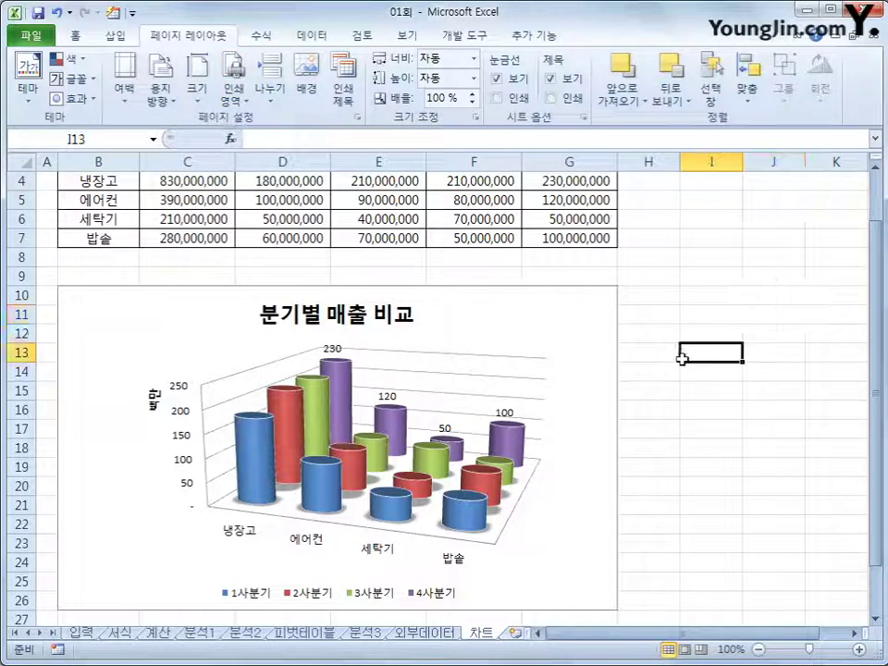
{"action": "scroll", "coordinate": [661, 357], "scroll_direction": "up", "scroll_amount": 1}
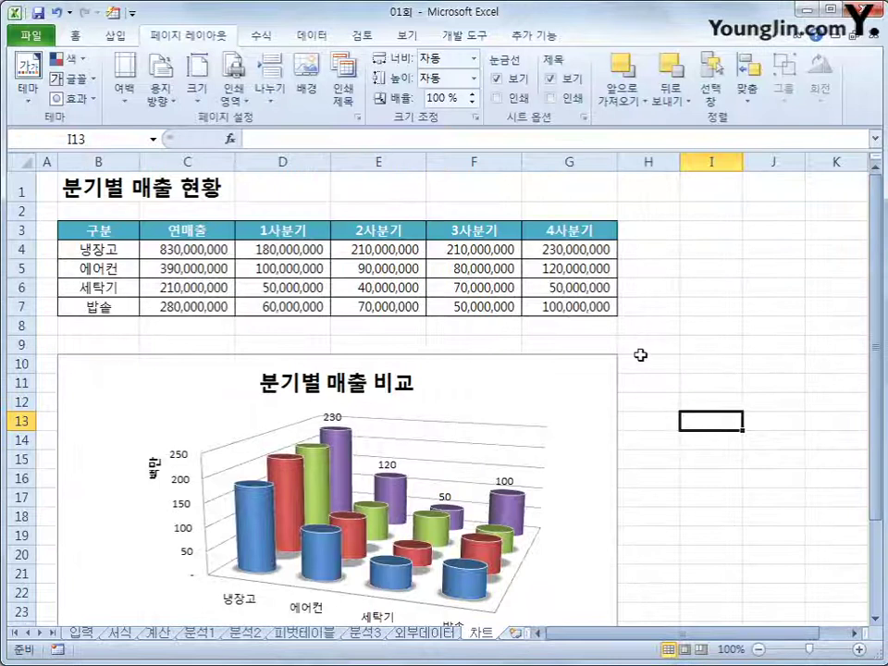
{"action": "left_click", "coordinate": [100, 232]}
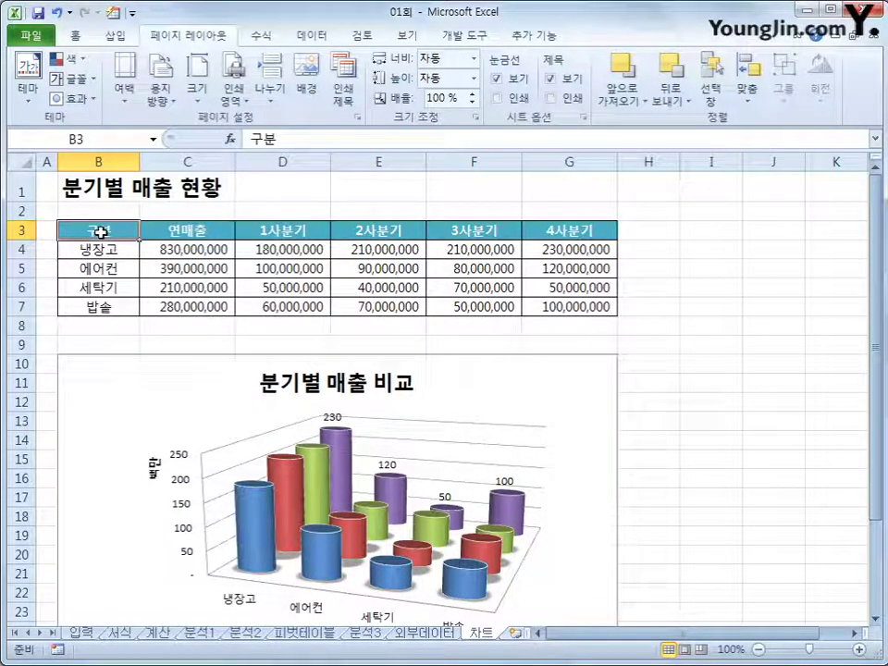
{"action": "left_click_drag", "start_coordinate": [100, 232], "coordinate": [530, 531]}
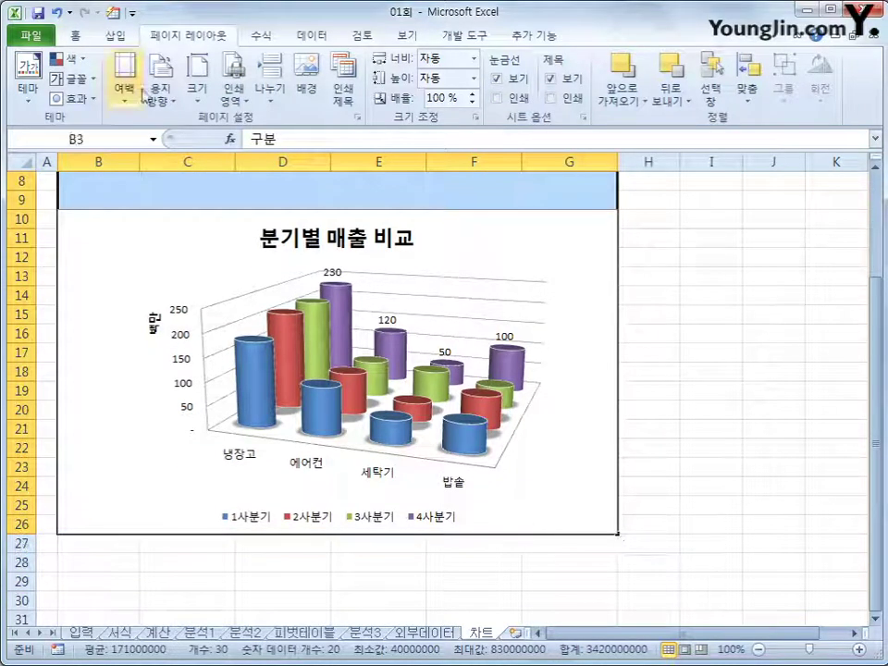
{"action": "left_click", "coordinate": [234, 88]}
{"action": "left_click", "coordinate": [280, 121]}
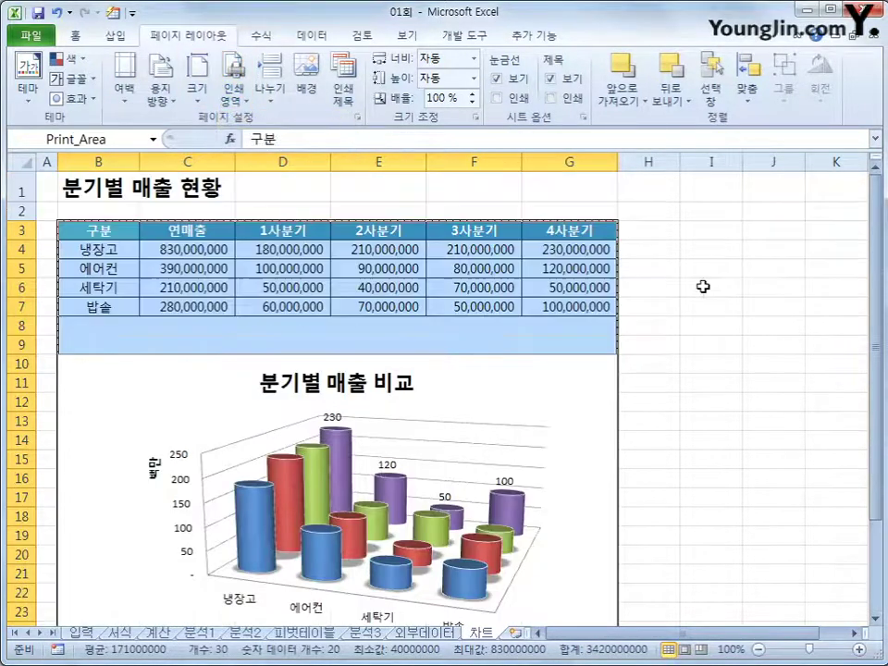
{"action": "scroll", "coordinate": [711, 290], "scroll_direction": "down", "scroll_amount": 2}
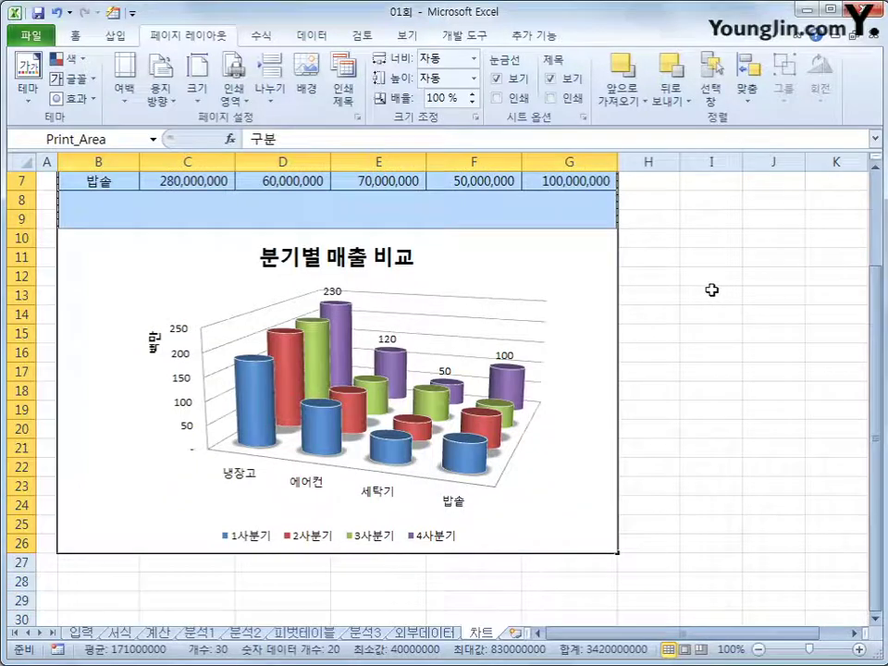
{"action": "scroll", "coordinate": [712, 290], "scroll_direction": "up", "scroll_amount": 2}
{"action": "left_click", "coordinate": [711, 290]}
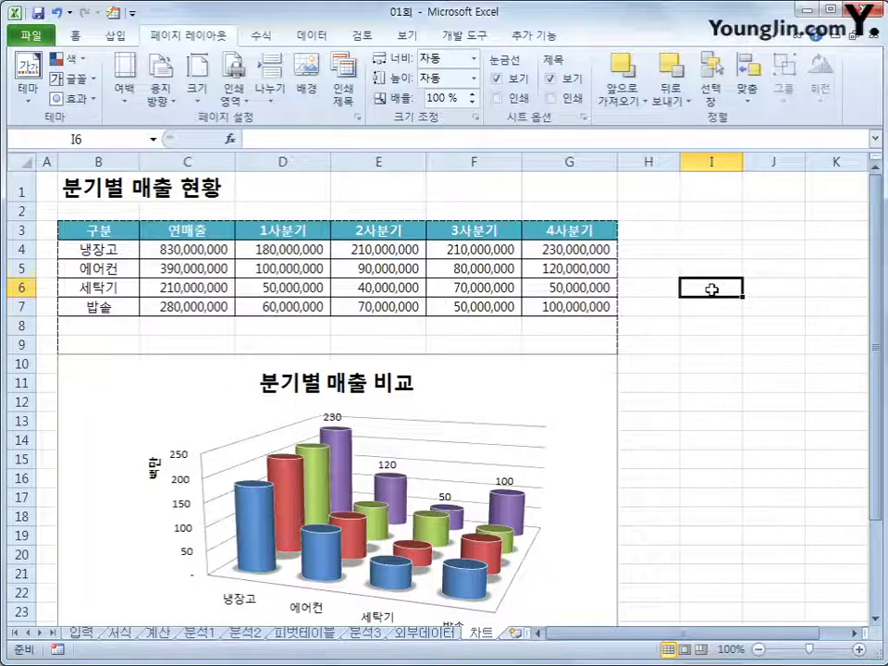
Add a page header to the 차트 sheet that shows the file name in its left section.
{"action": "left_click", "coordinate": [131, 230]}
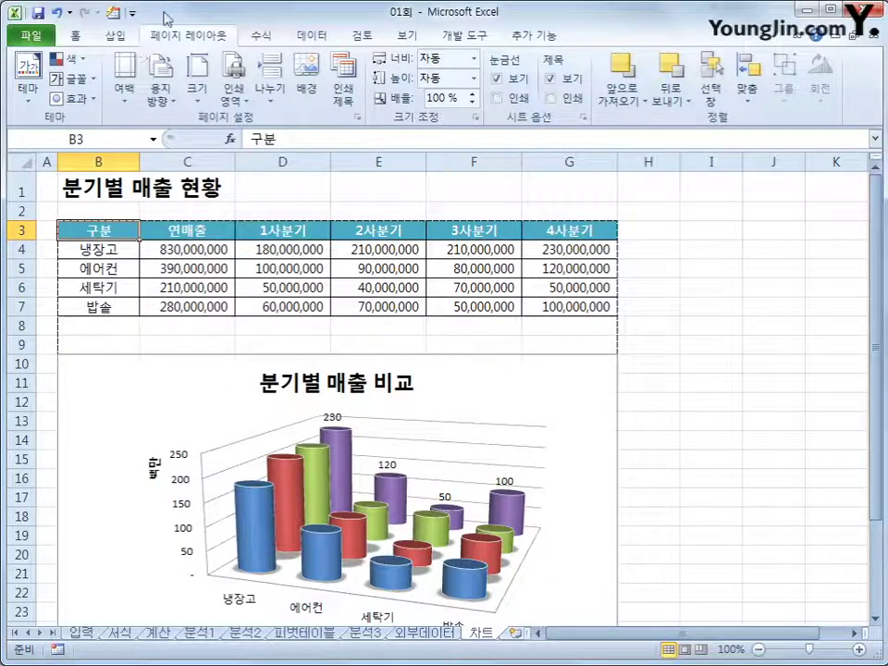
{"action": "left_click", "coordinate": [359, 122]}
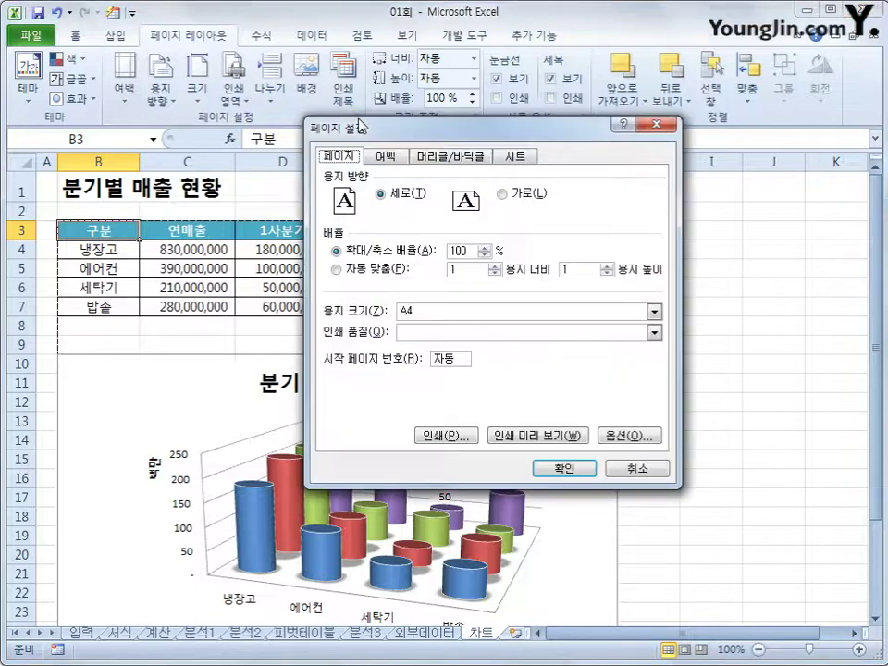
{"action": "left_click", "coordinate": [452, 156]}
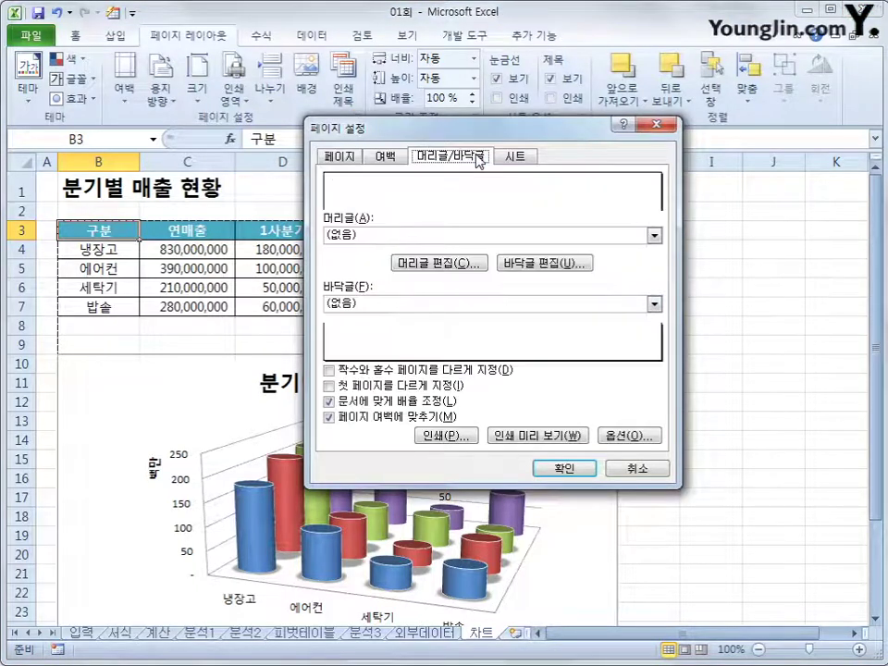
{"action": "left_click", "coordinate": [468, 264]}
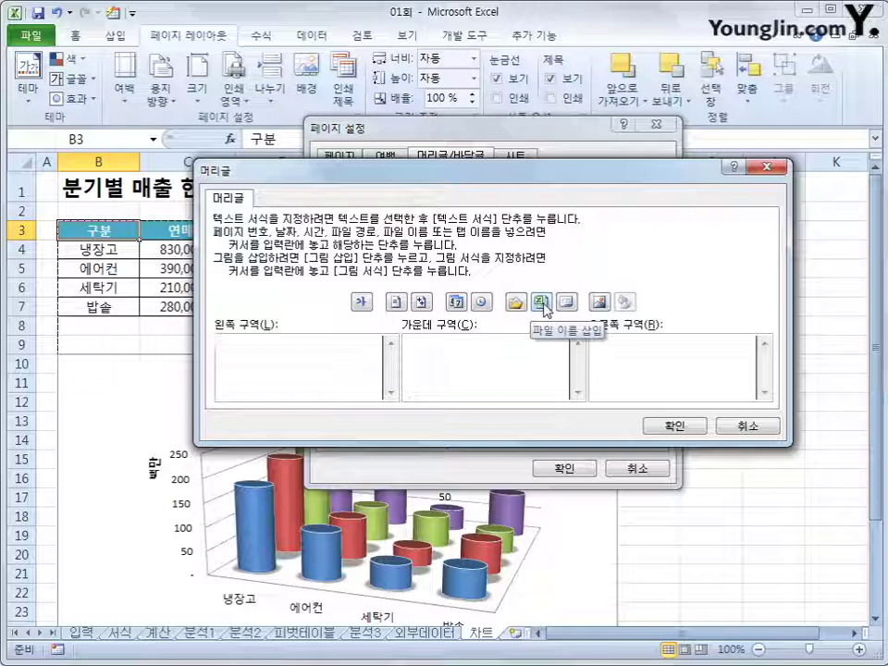
{"action": "left_click", "coordinate": [543, 303]}
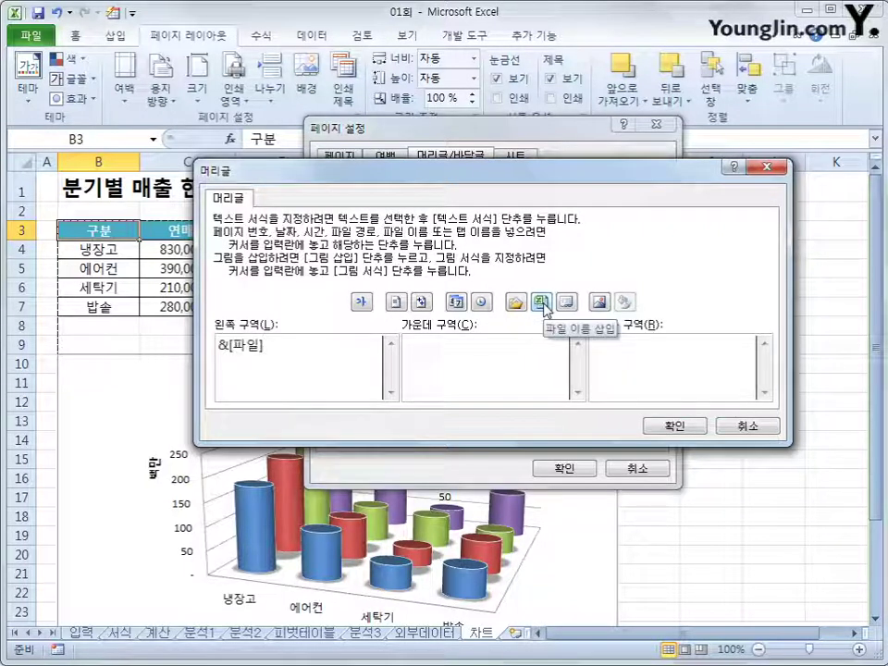
{"action": "left_click", "coordinate": [662, 425]}
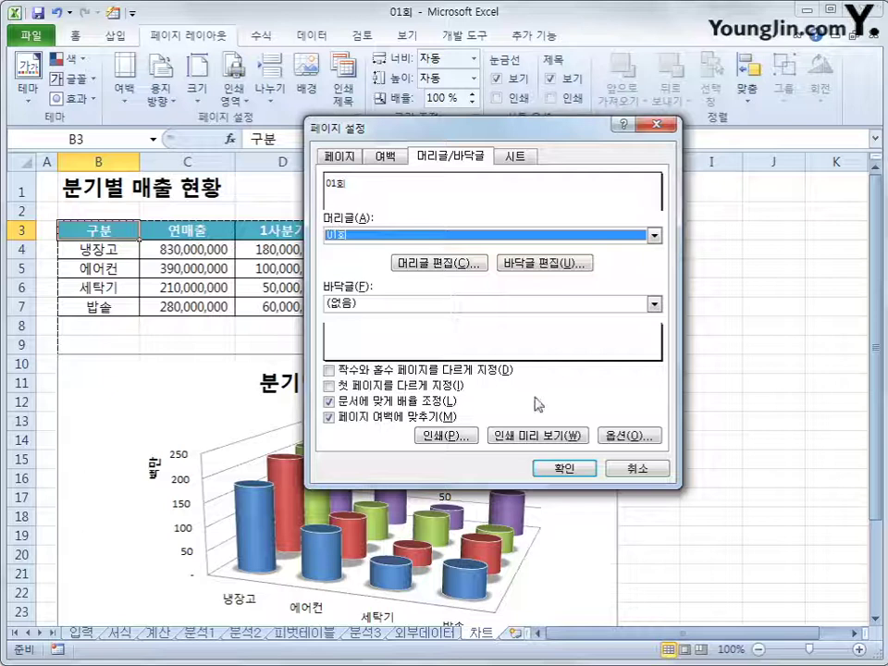
{"action": "left_click", "coordinate": [585, 468]}
{"action": "left_click", "coordinate": [694, 461]}
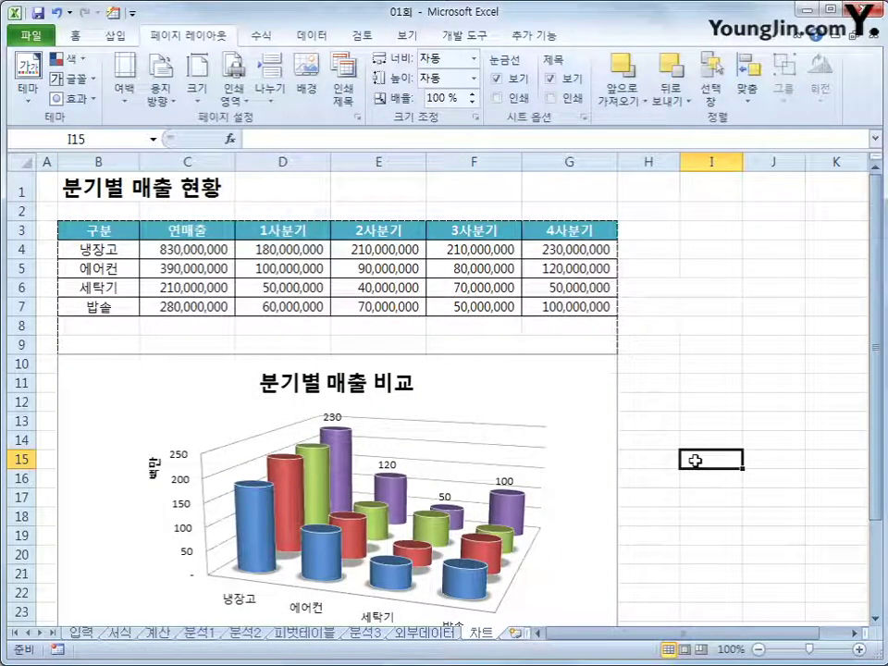
Check the 차트 sheet's print area and header in the print preview, and return to the worksheet.
{"action": "left_click", "coordinate": [31, 38]}
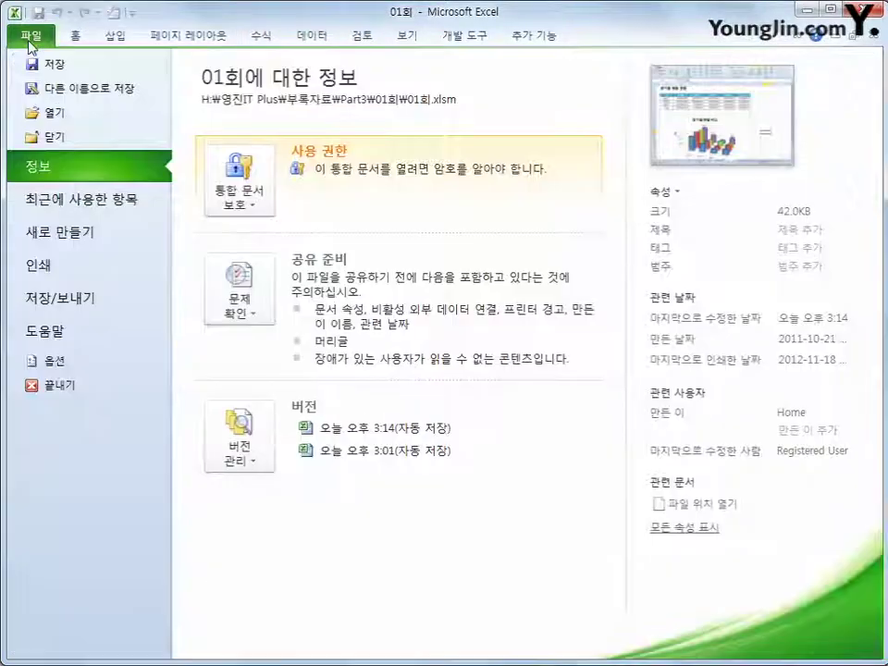
{"action": "left_click", "coordinate": [104, 268]}
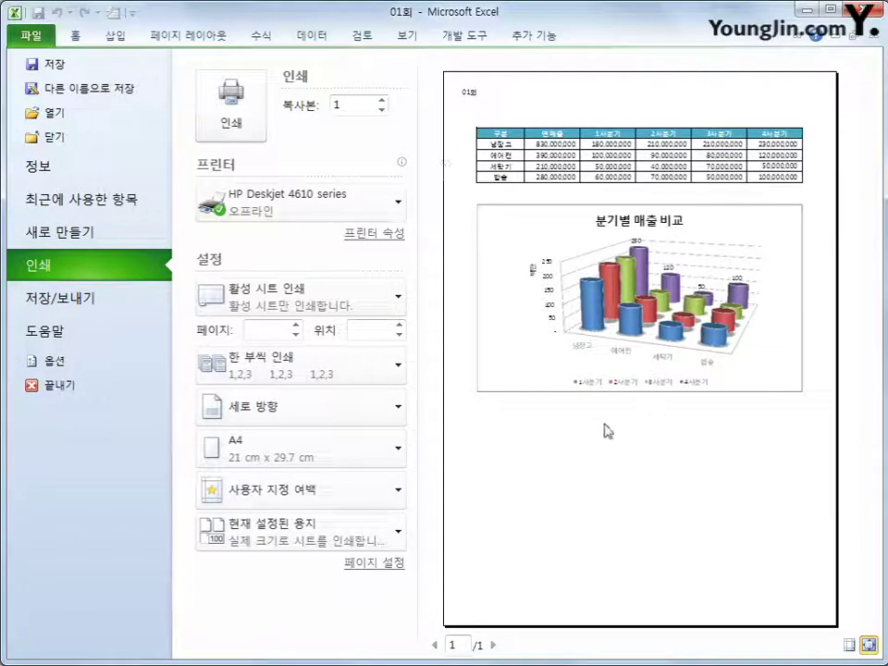
{"action": "left_click", "coordinate": [78, 37]}
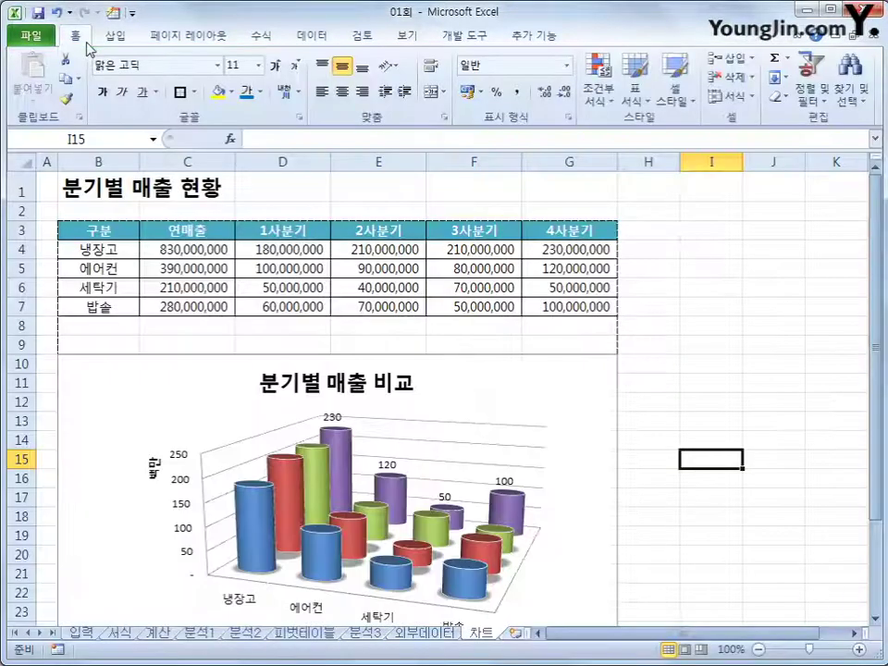
{"action": "left_click", "coordinate": [746, 358]}
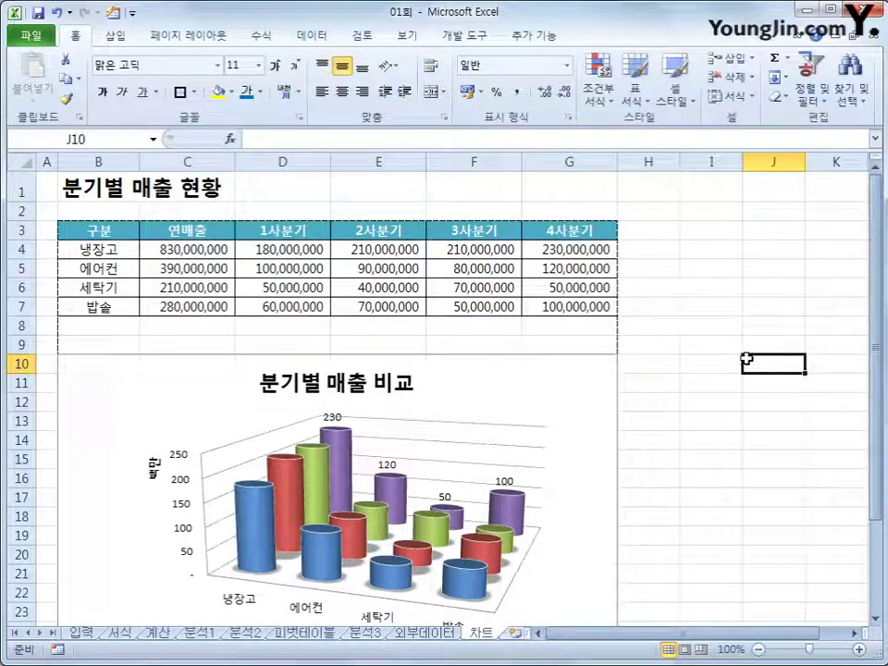